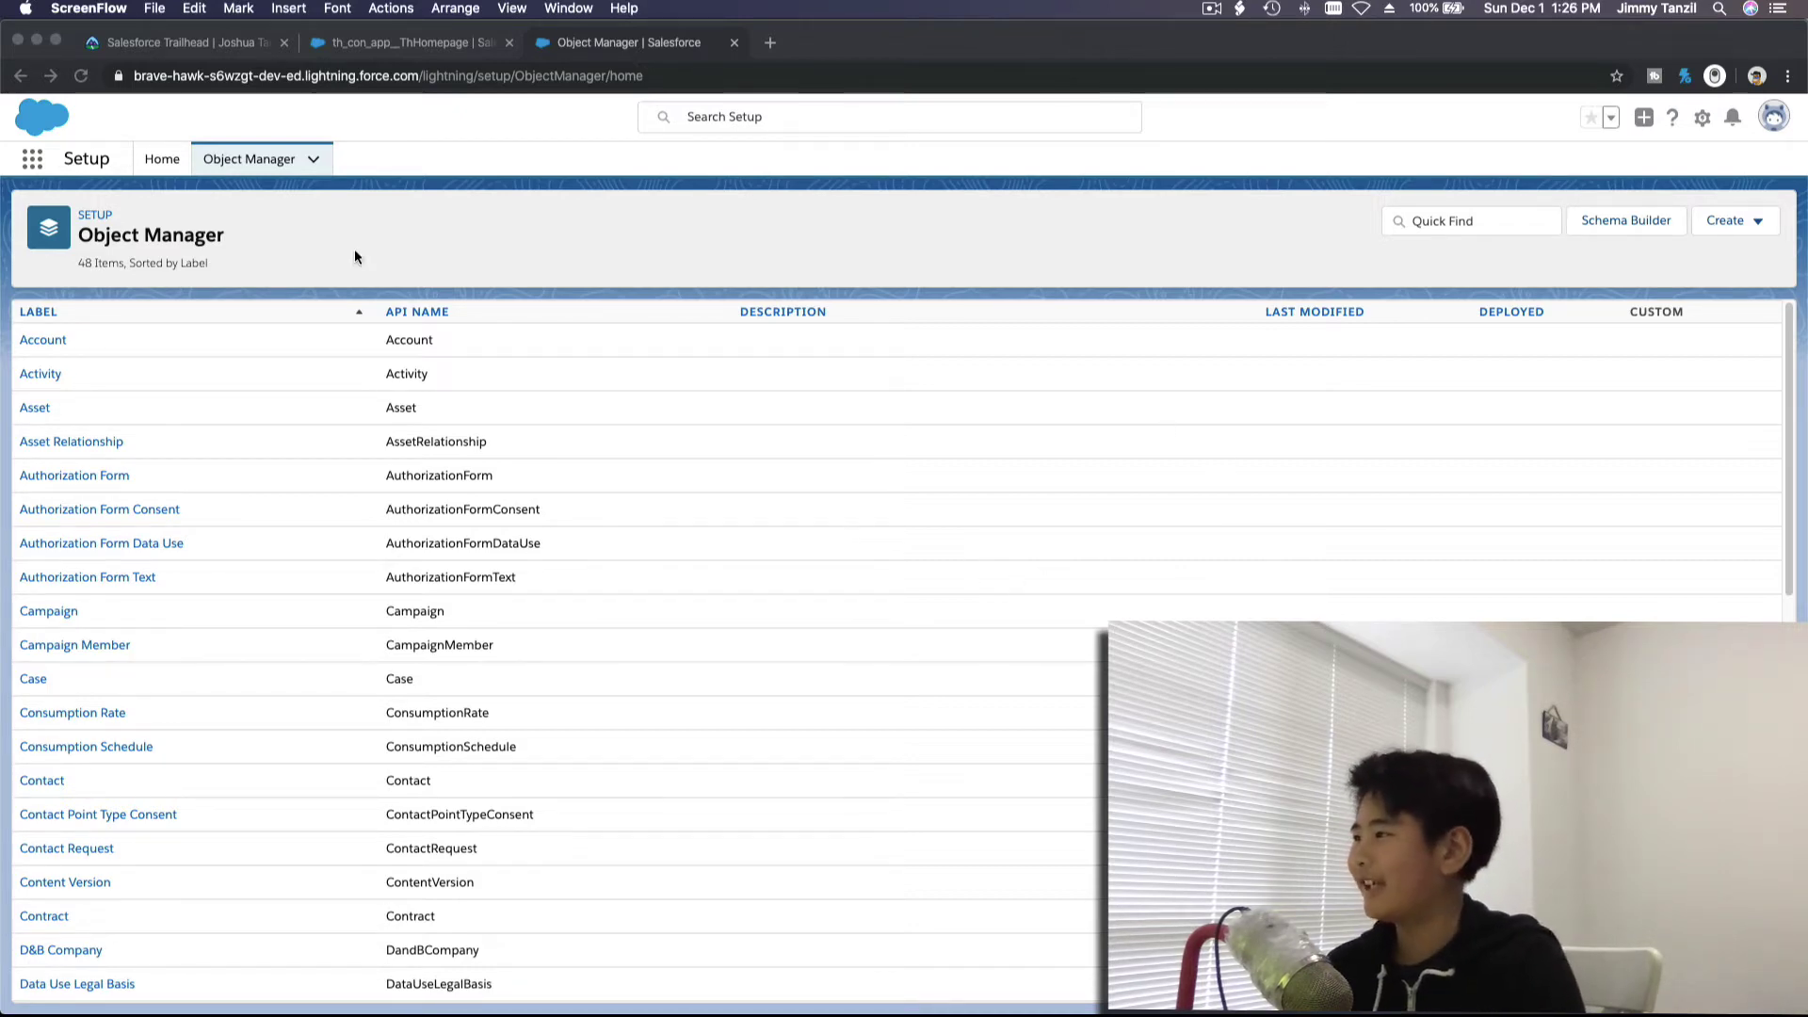
# - From the Account object's Validation Rules page, start a new validation rule
pyautogui.click(876, 224)
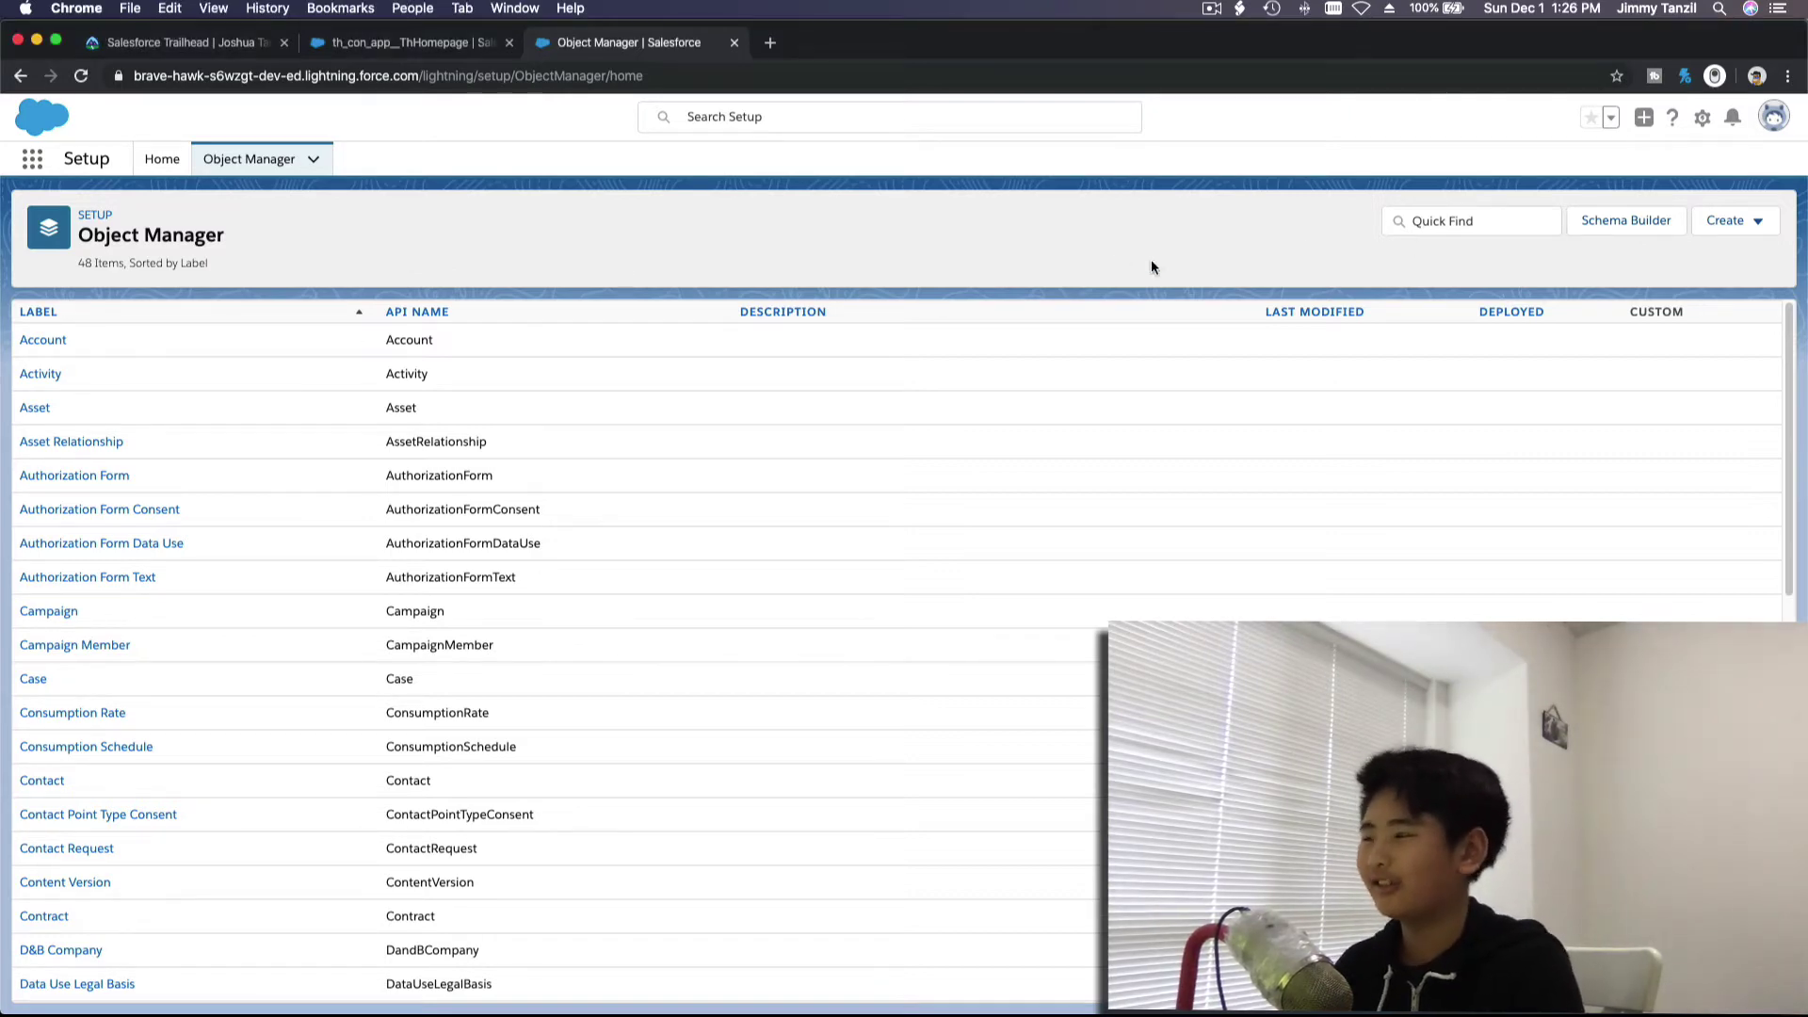
pyautogui.click(55, 344)
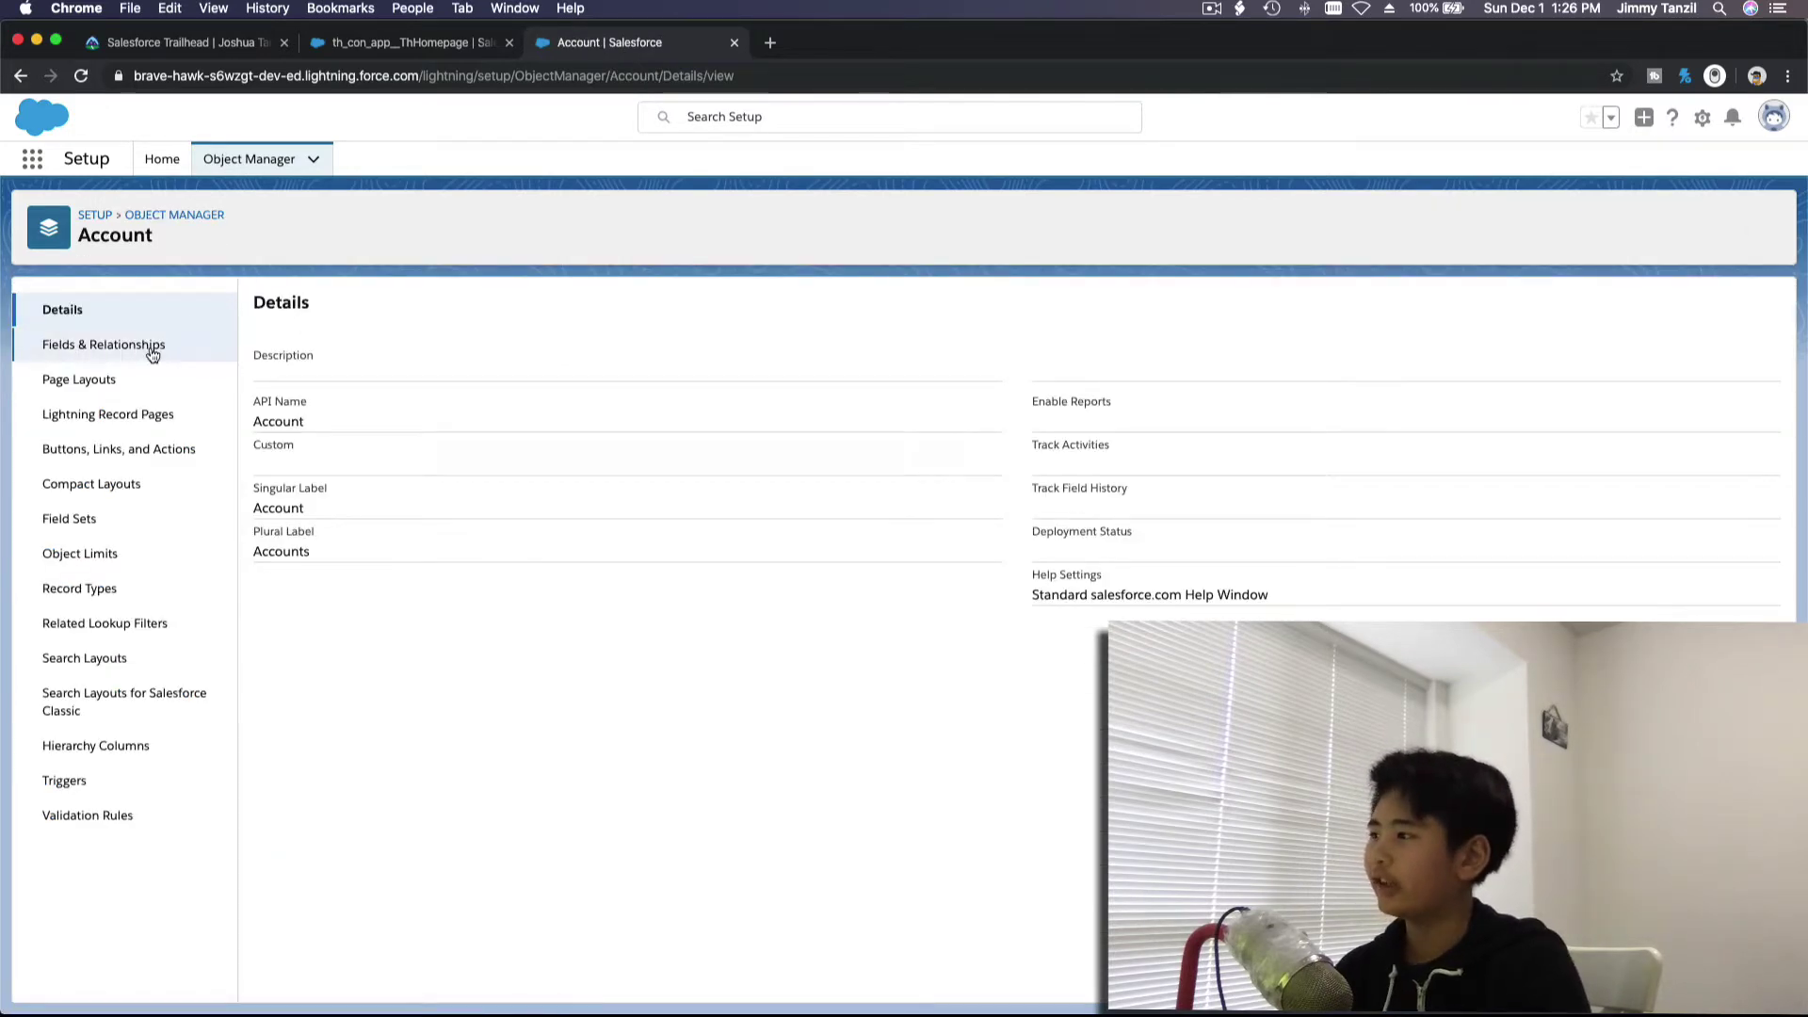
pyautogui.click(130, 819)
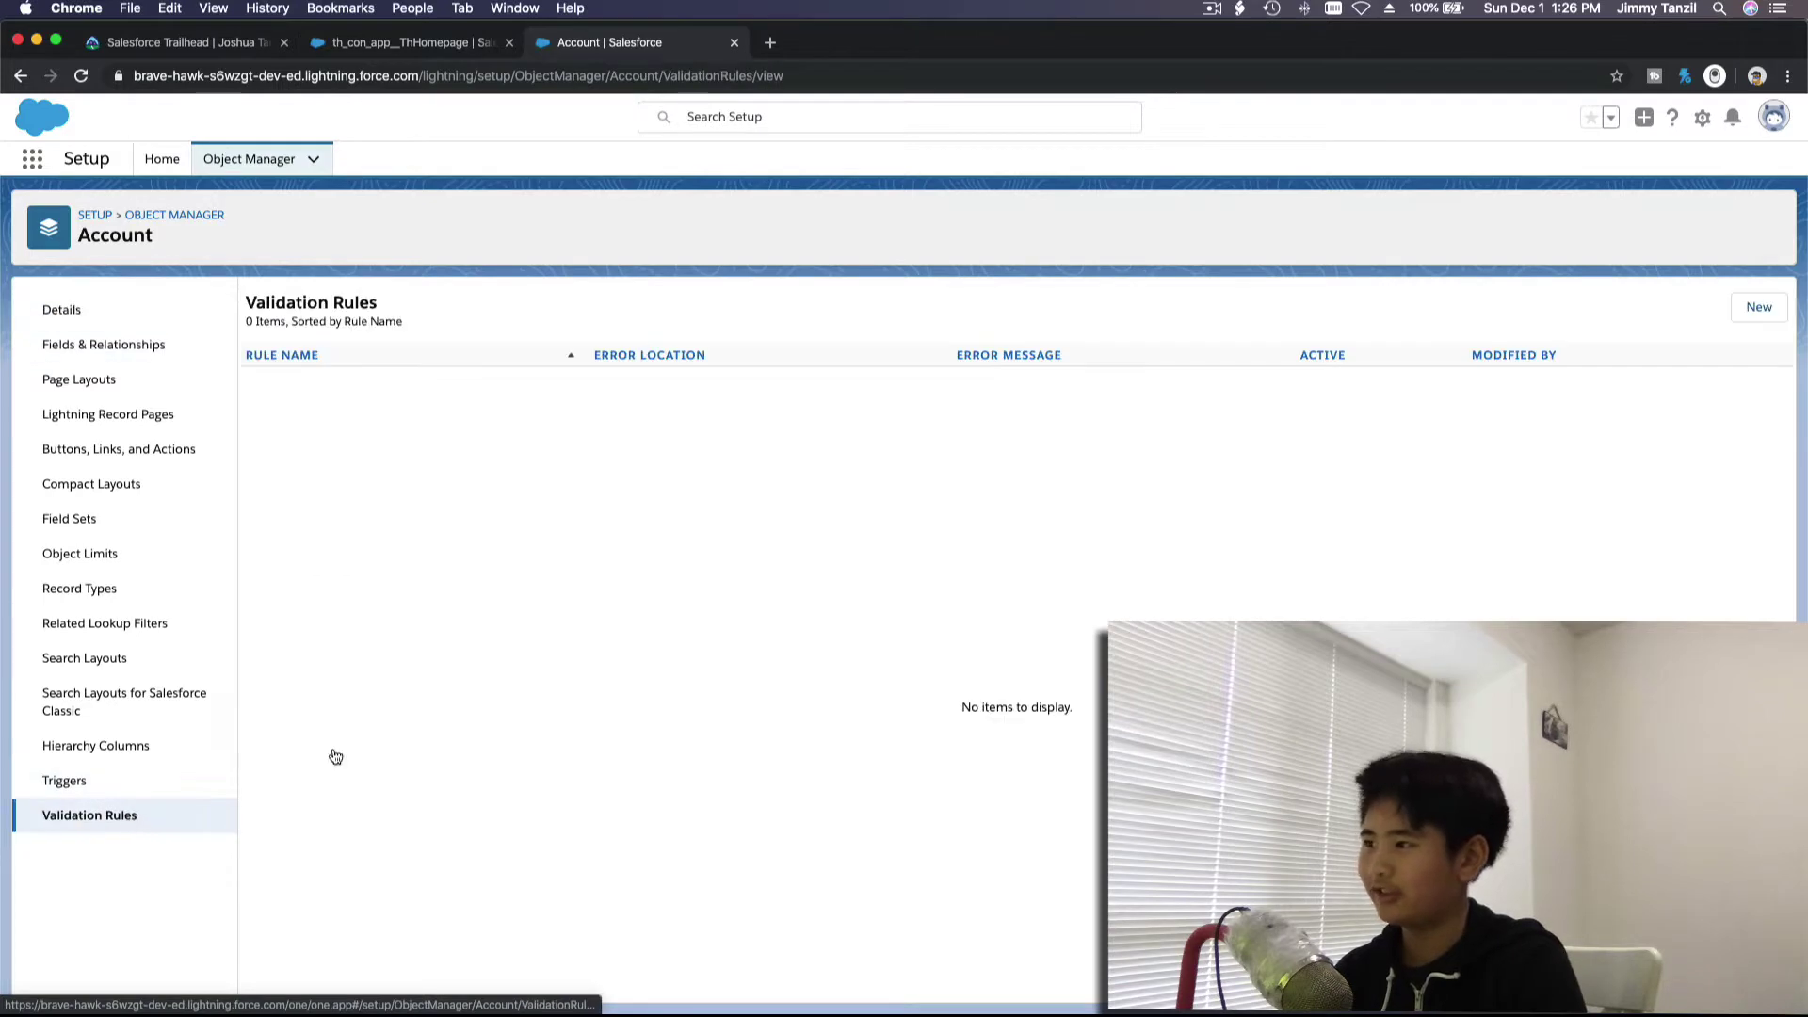
pyautogui.click(1757, 311)
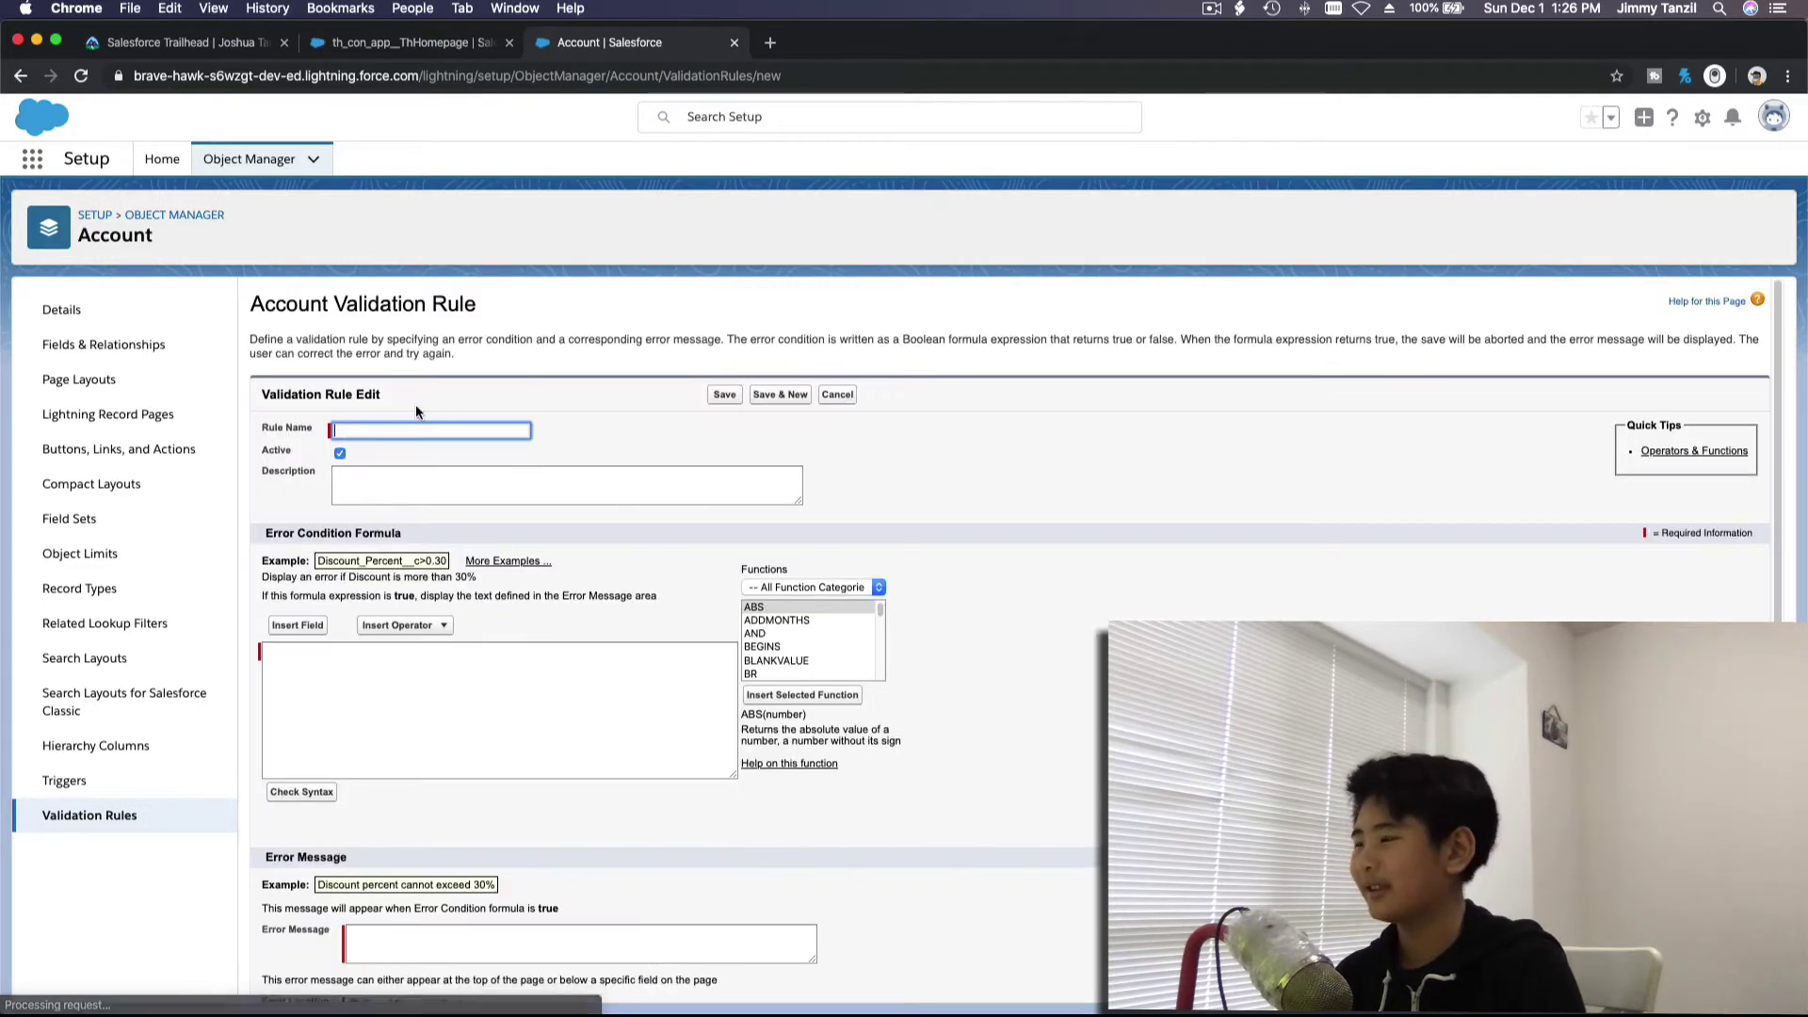
# - Enter the rule name Swimming_Pool_Address
pyautogui.click(595, 430)
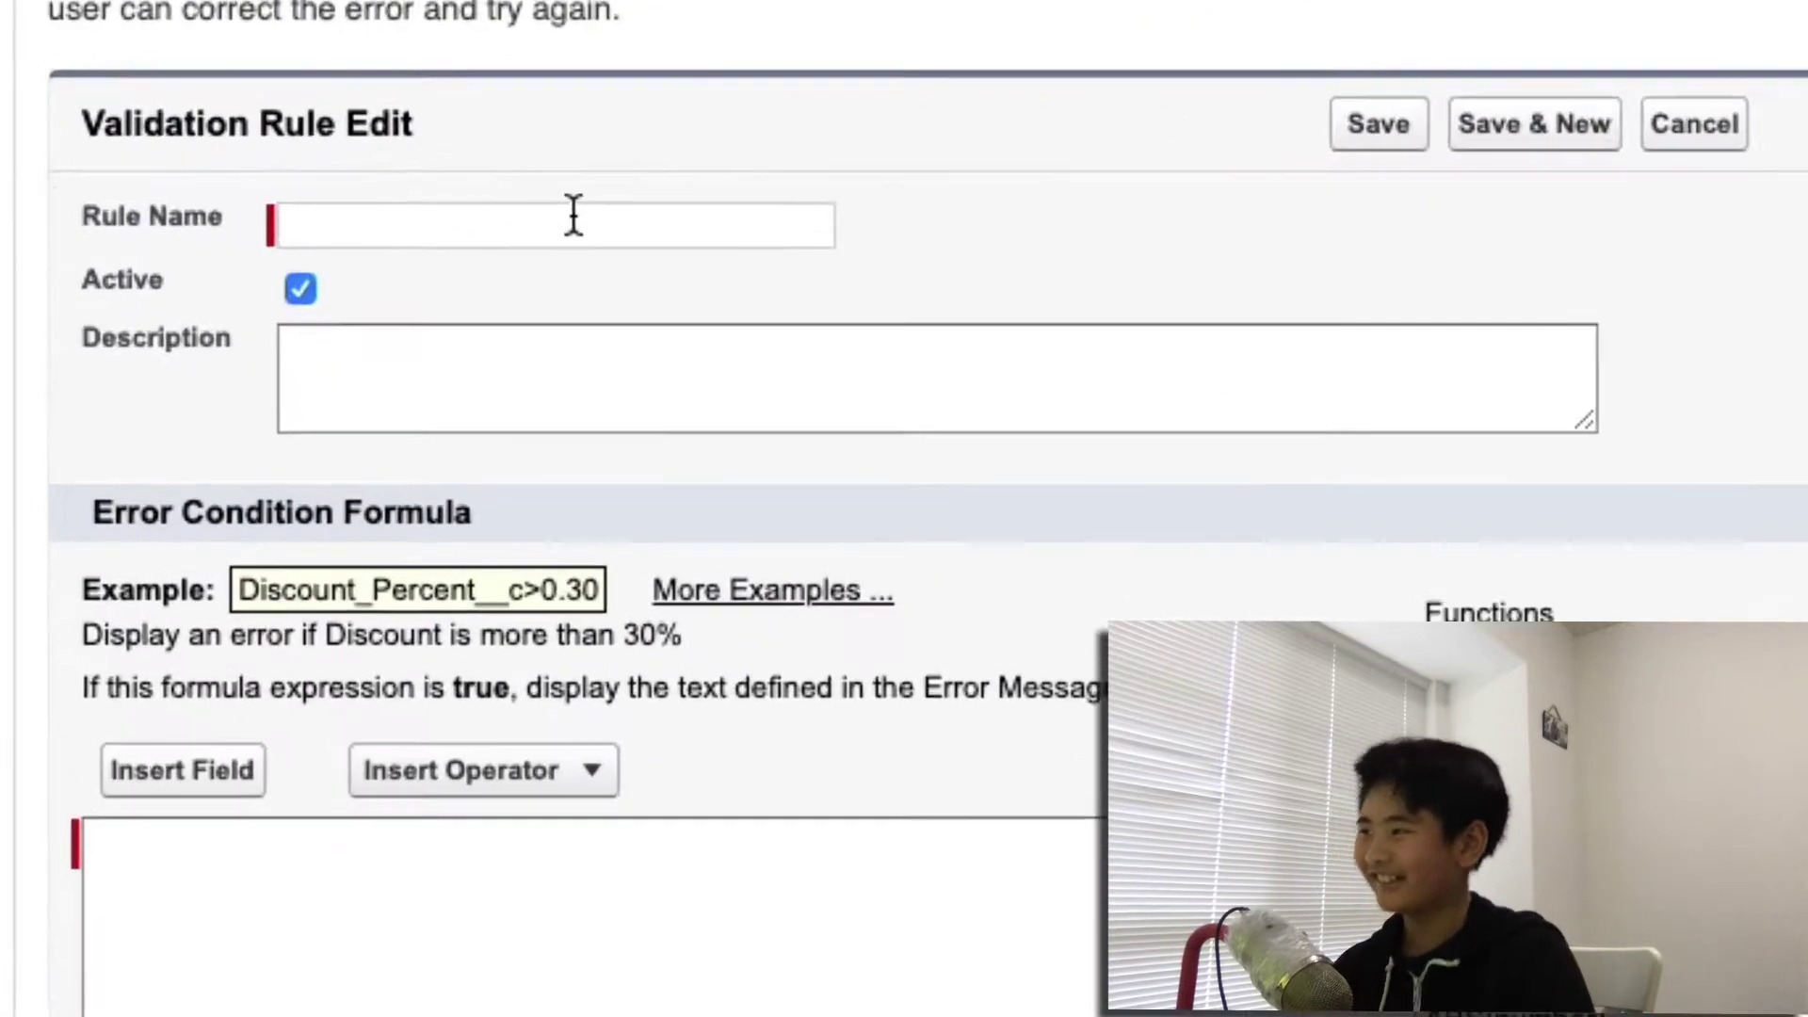
pyautogui.click(574, 216)
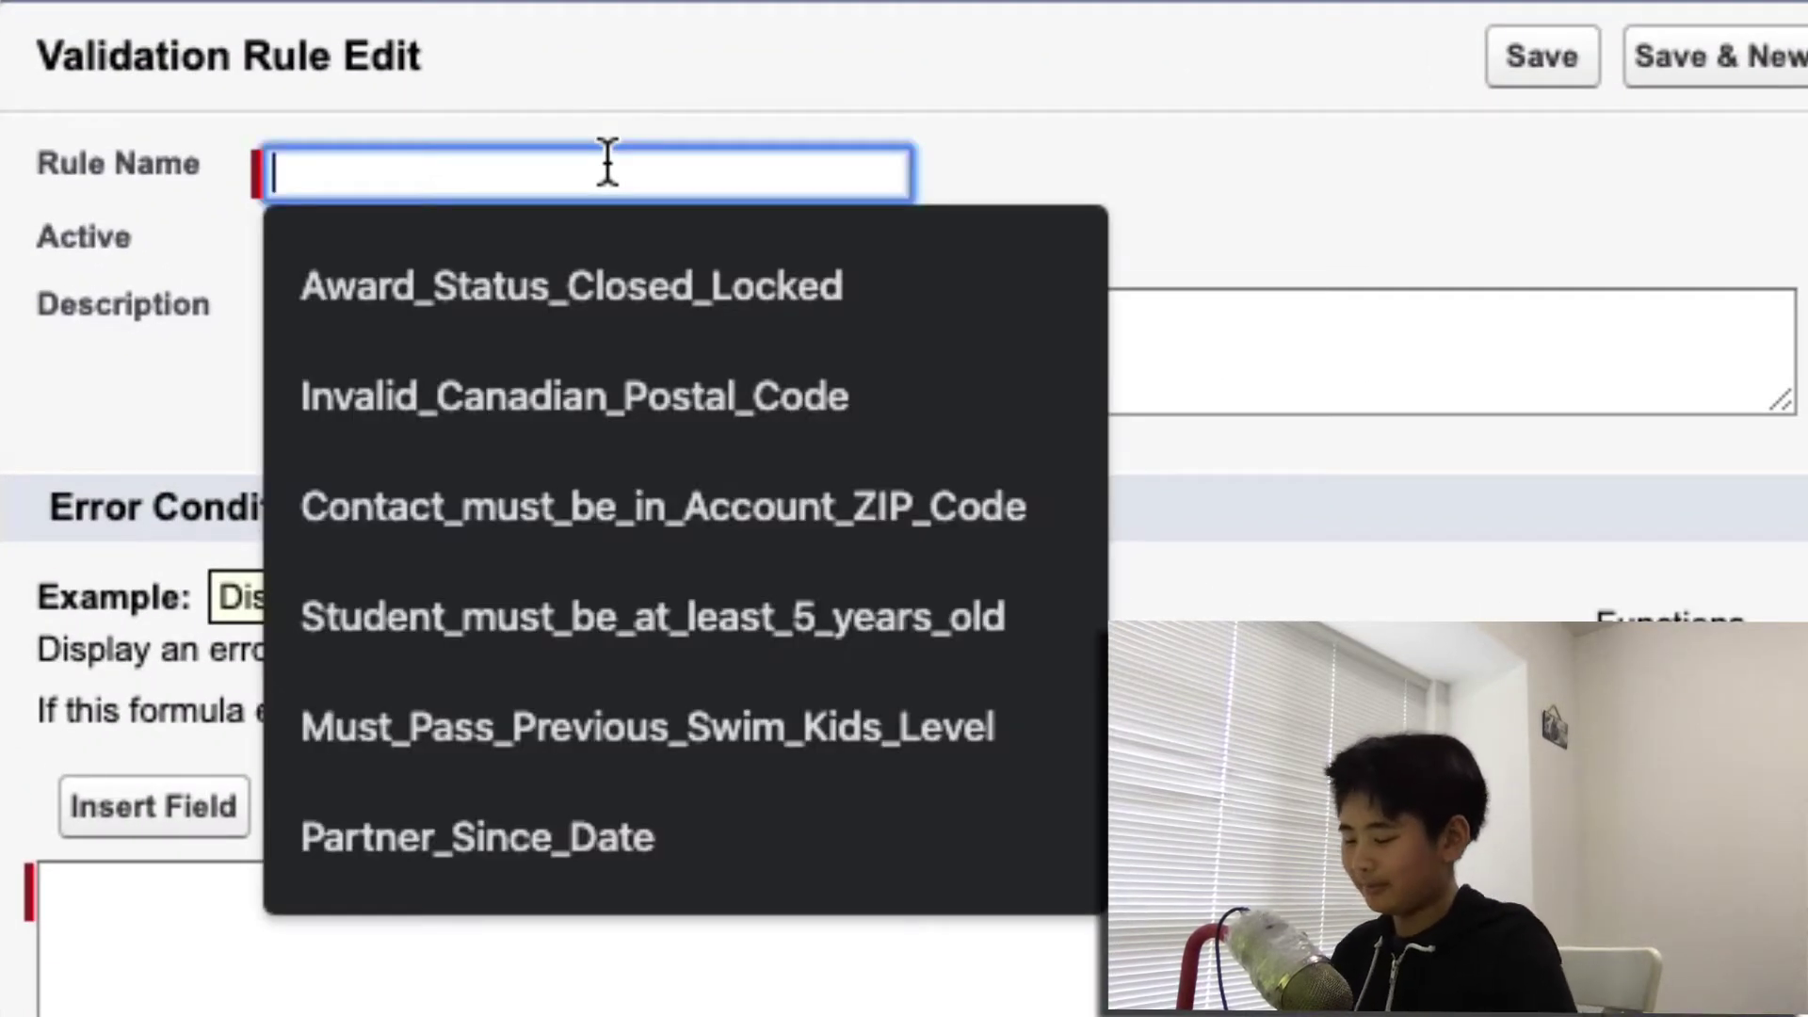
pyautogui.write('Swimming Pool')
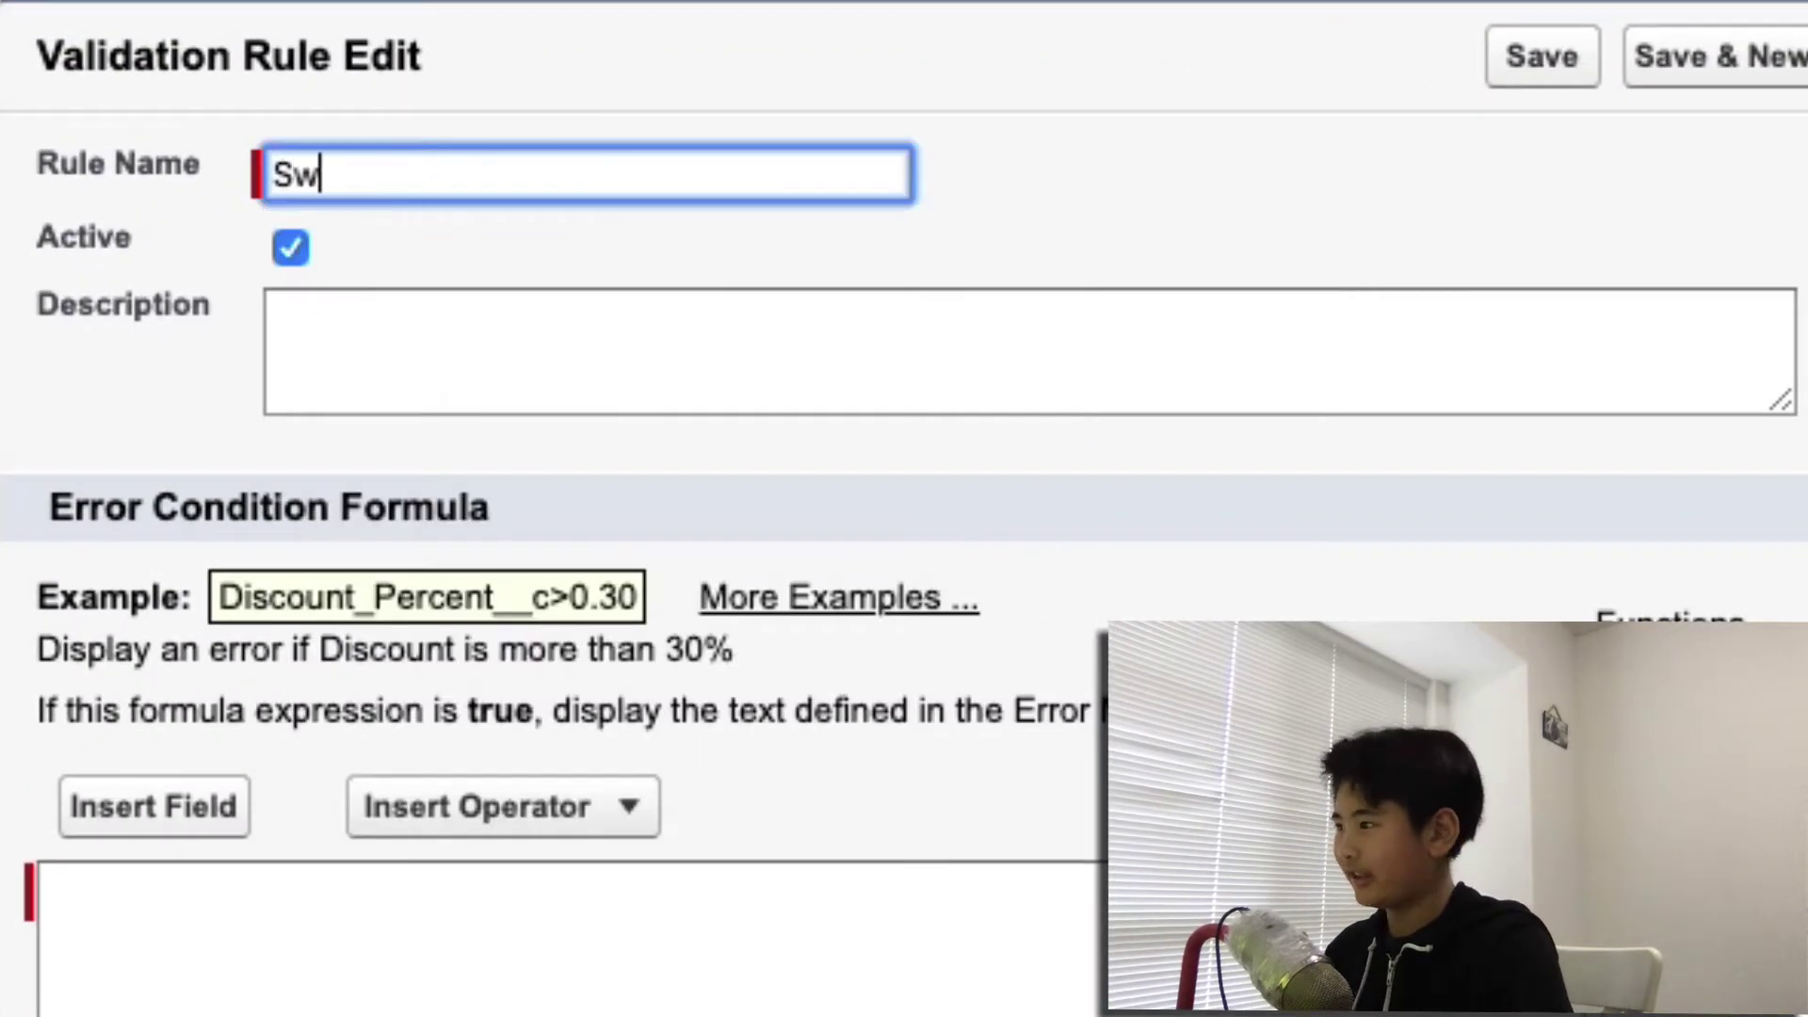
pyautogui.write(' Adr')
pyautogui.press('BackSpace')
pyautogui.press('BackSpace')
pyautogui.press('BackSpace')
pyautogui.write('Adress Error')
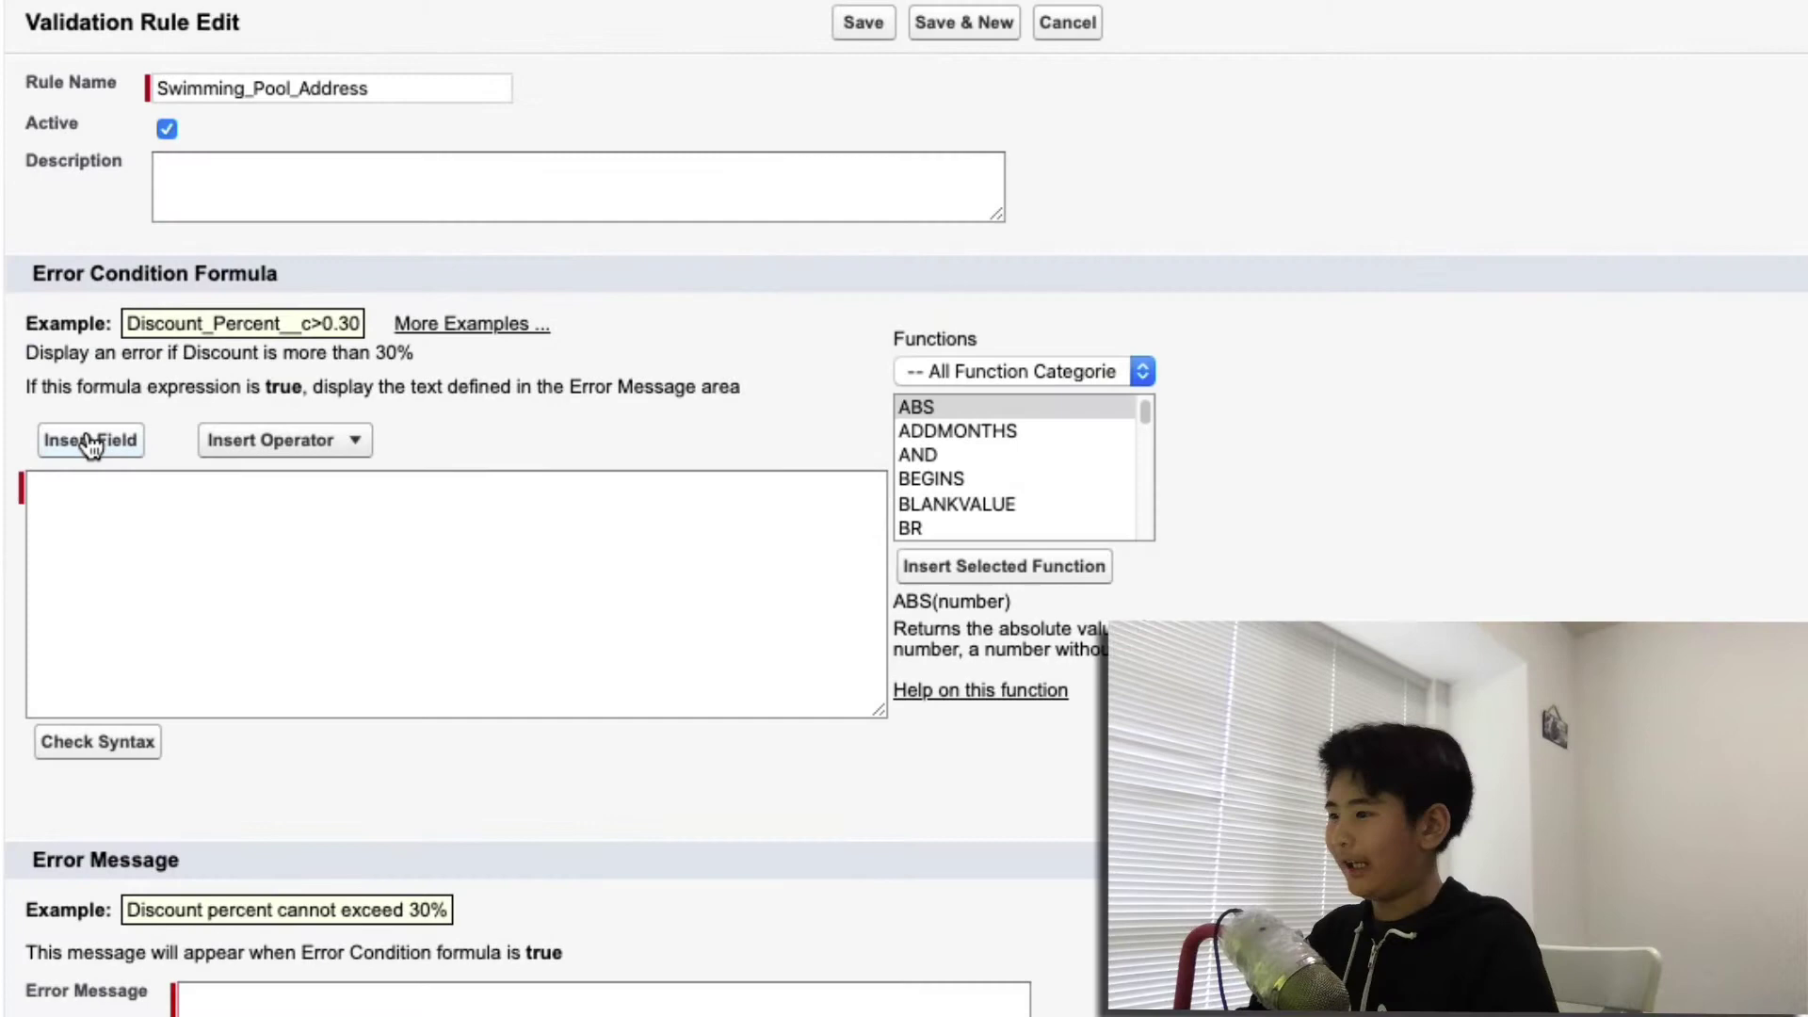
# - Insert the RecordType.Name field into the error condition formula
pyautogui.click(89, 439)
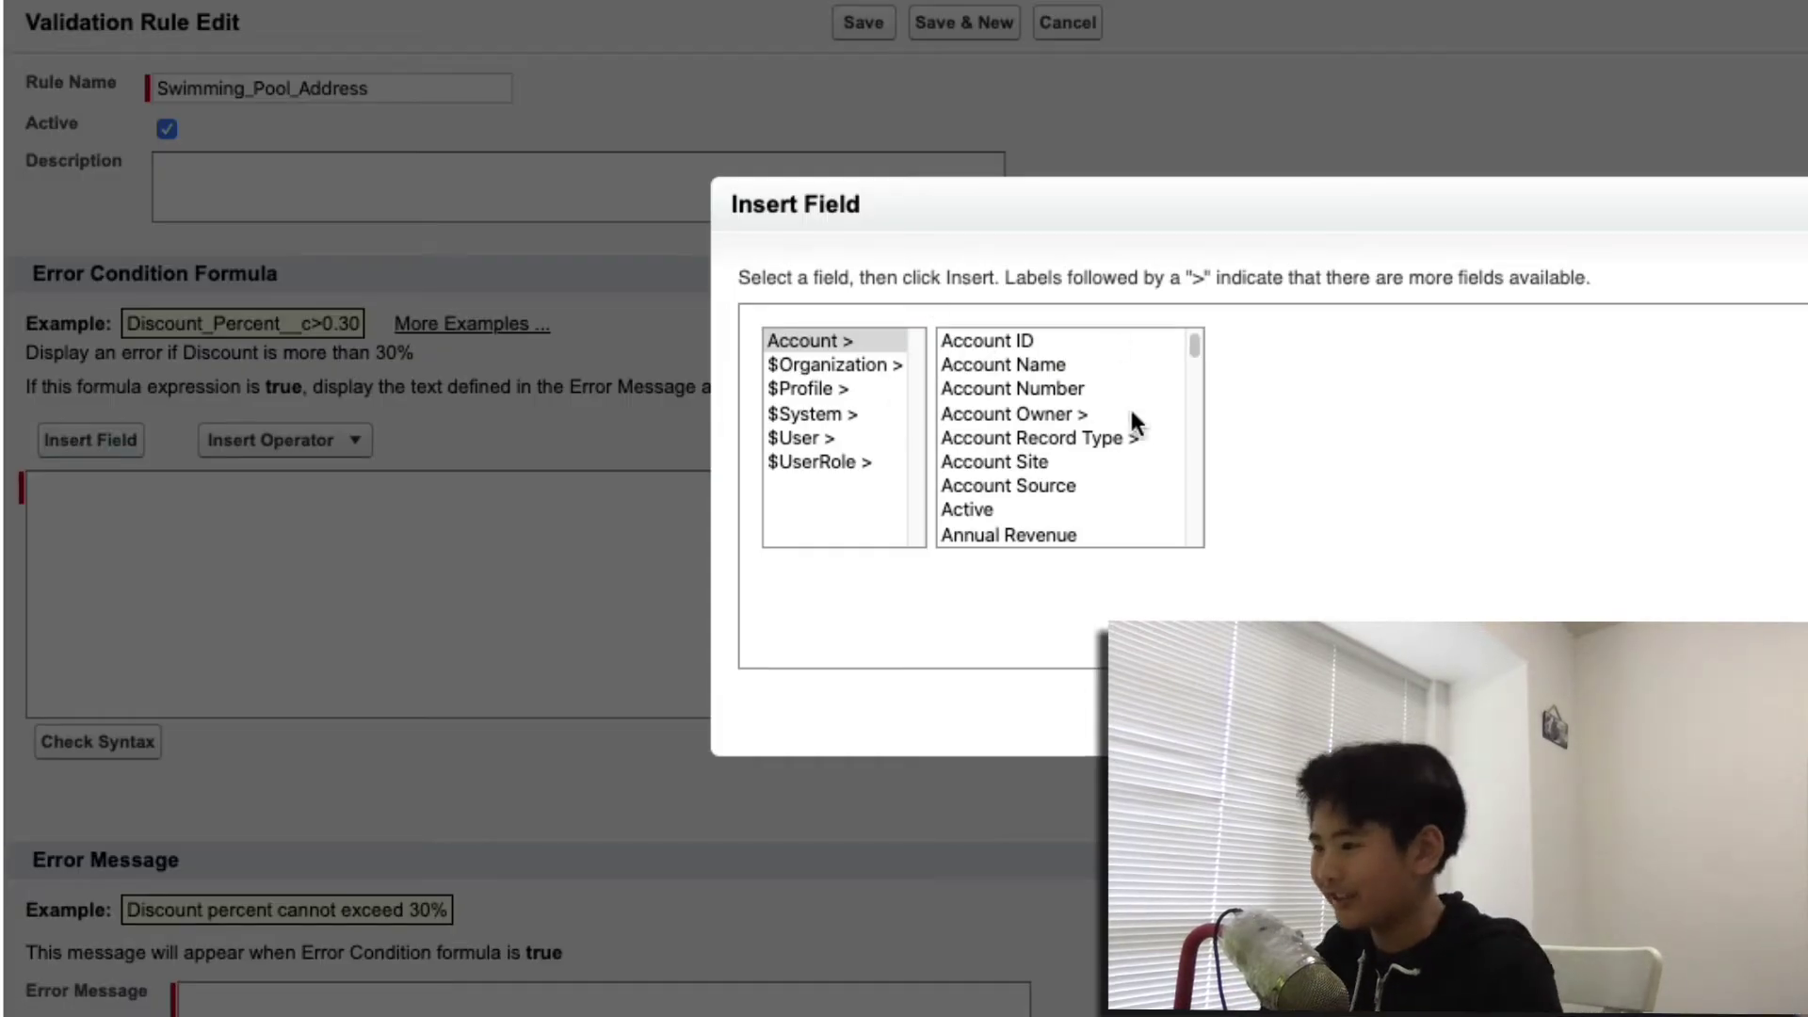
pyautogui.click(1050, 414)
pyautogui.click(1085, 438)
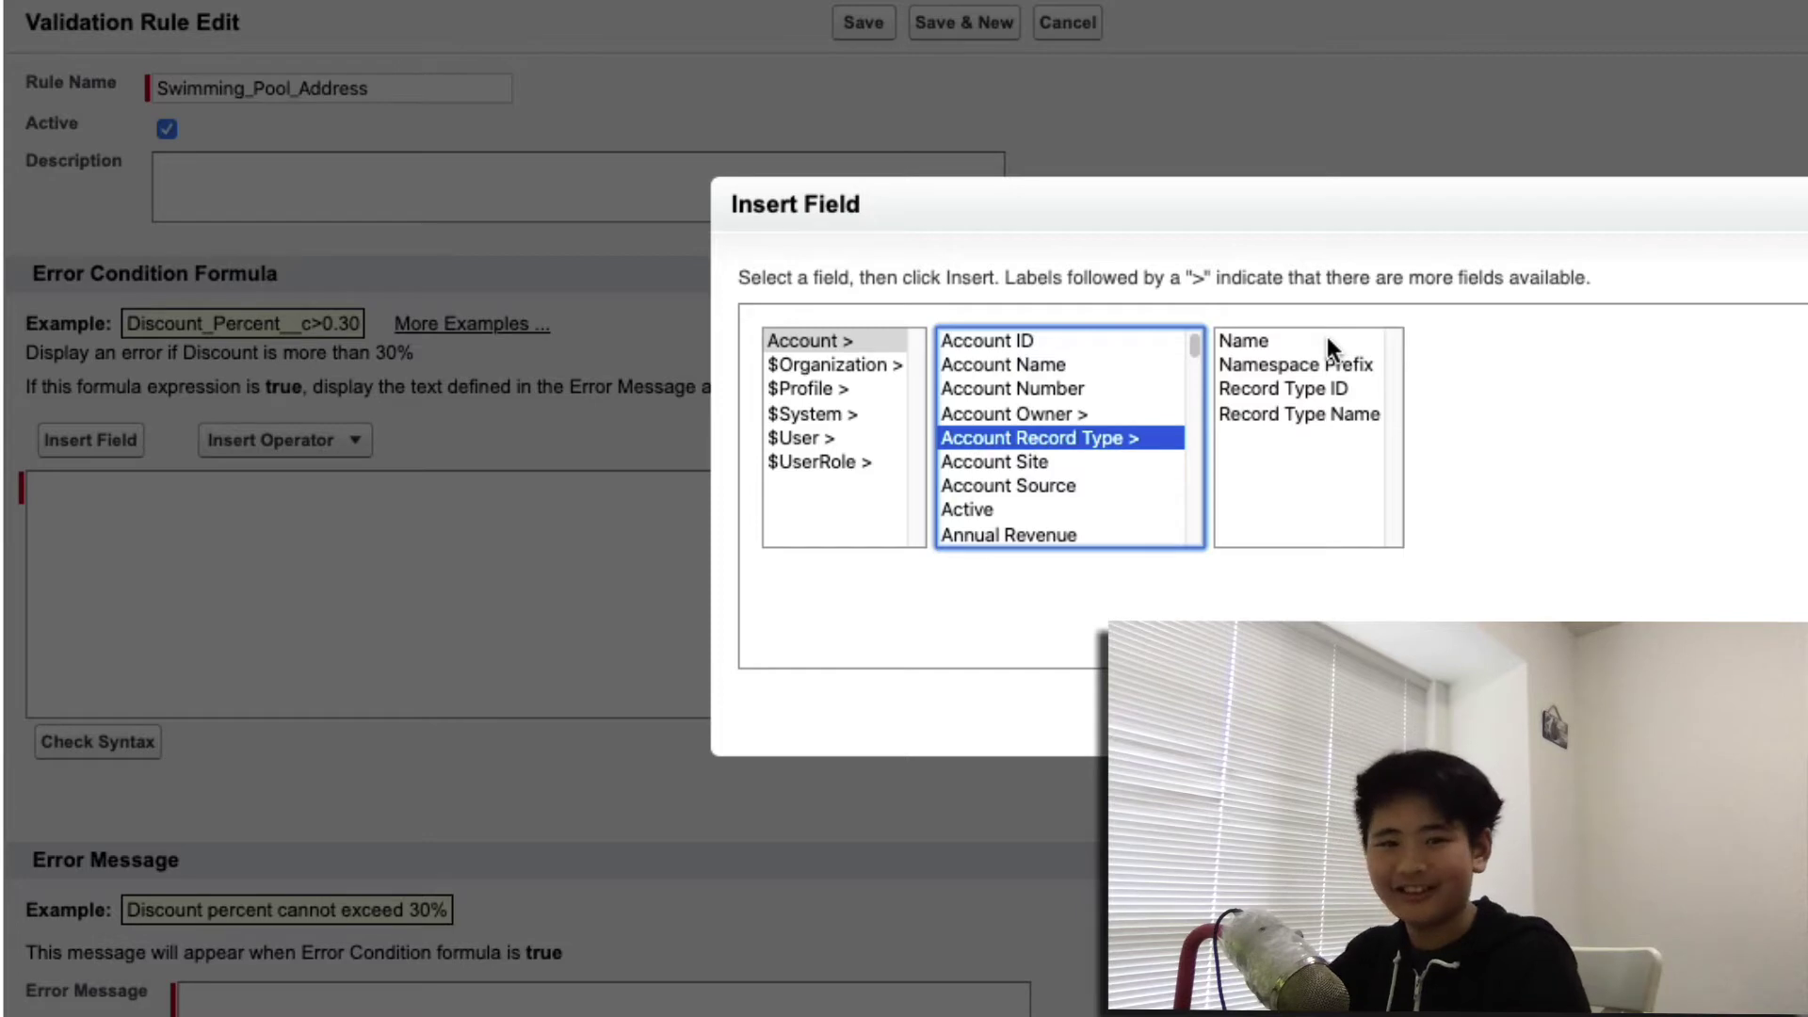
pyautogui.click(1327, 341)
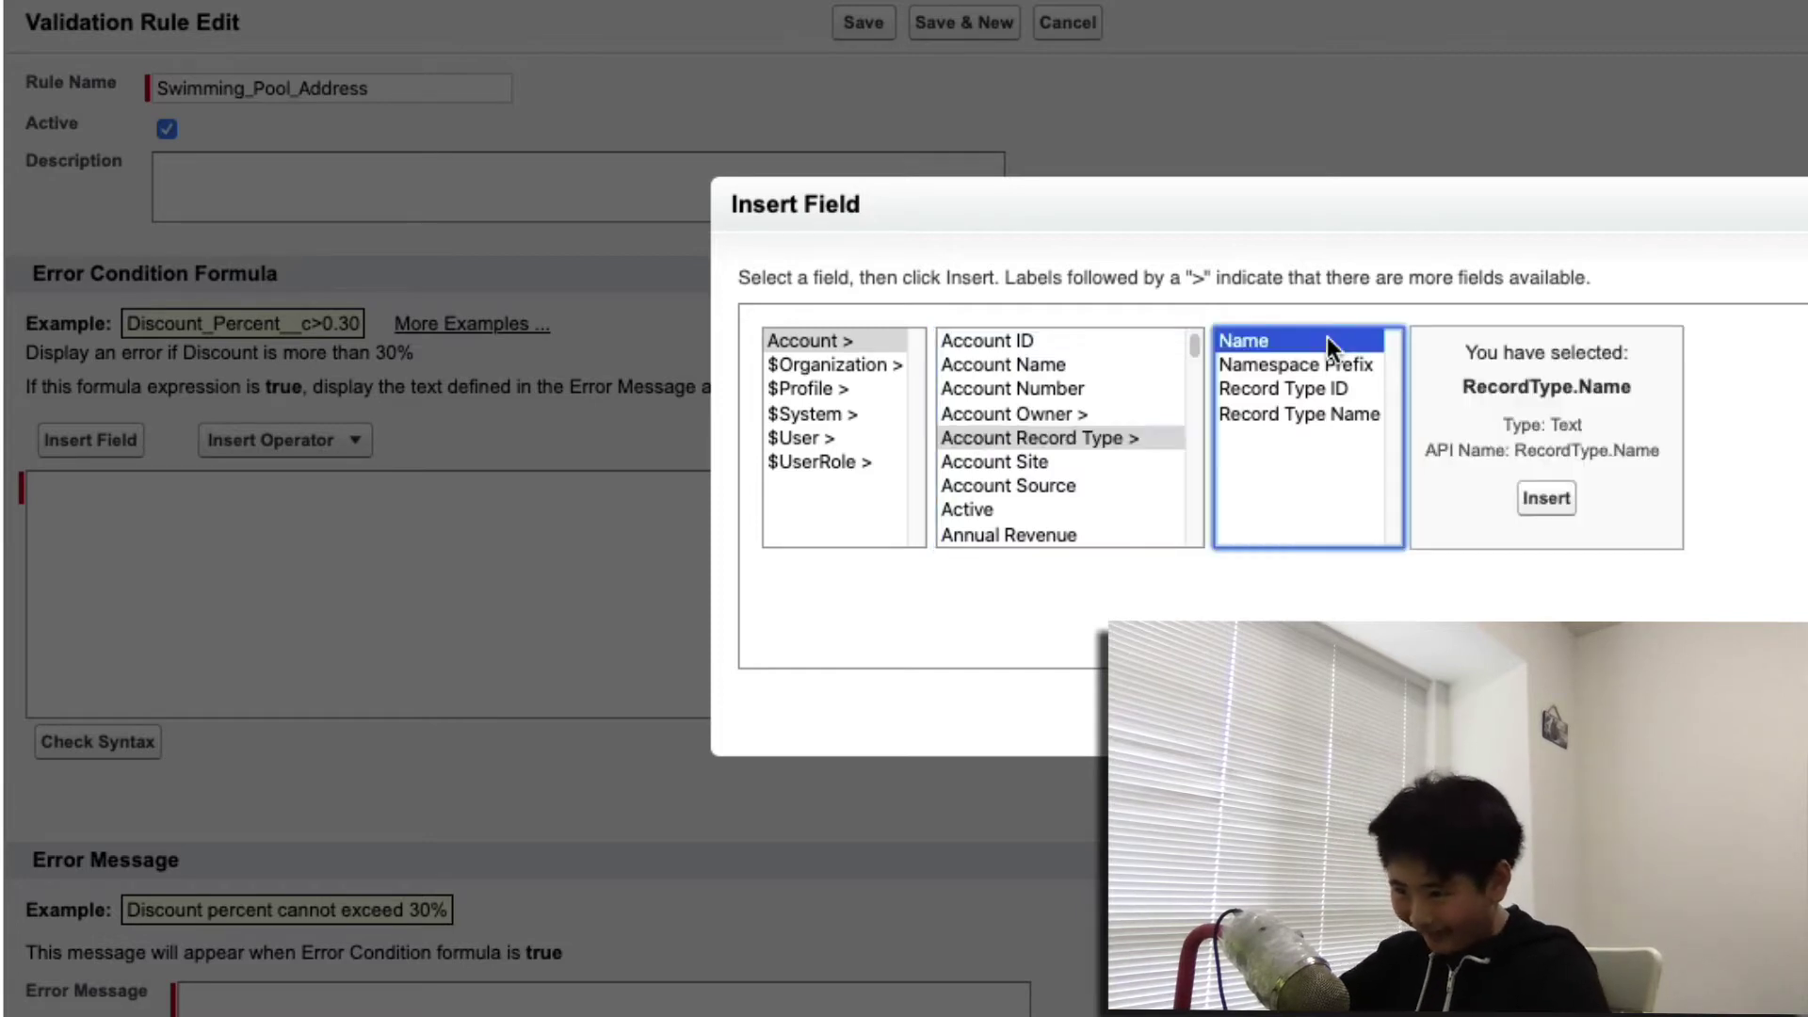
pyautogui.click(1544, 497)
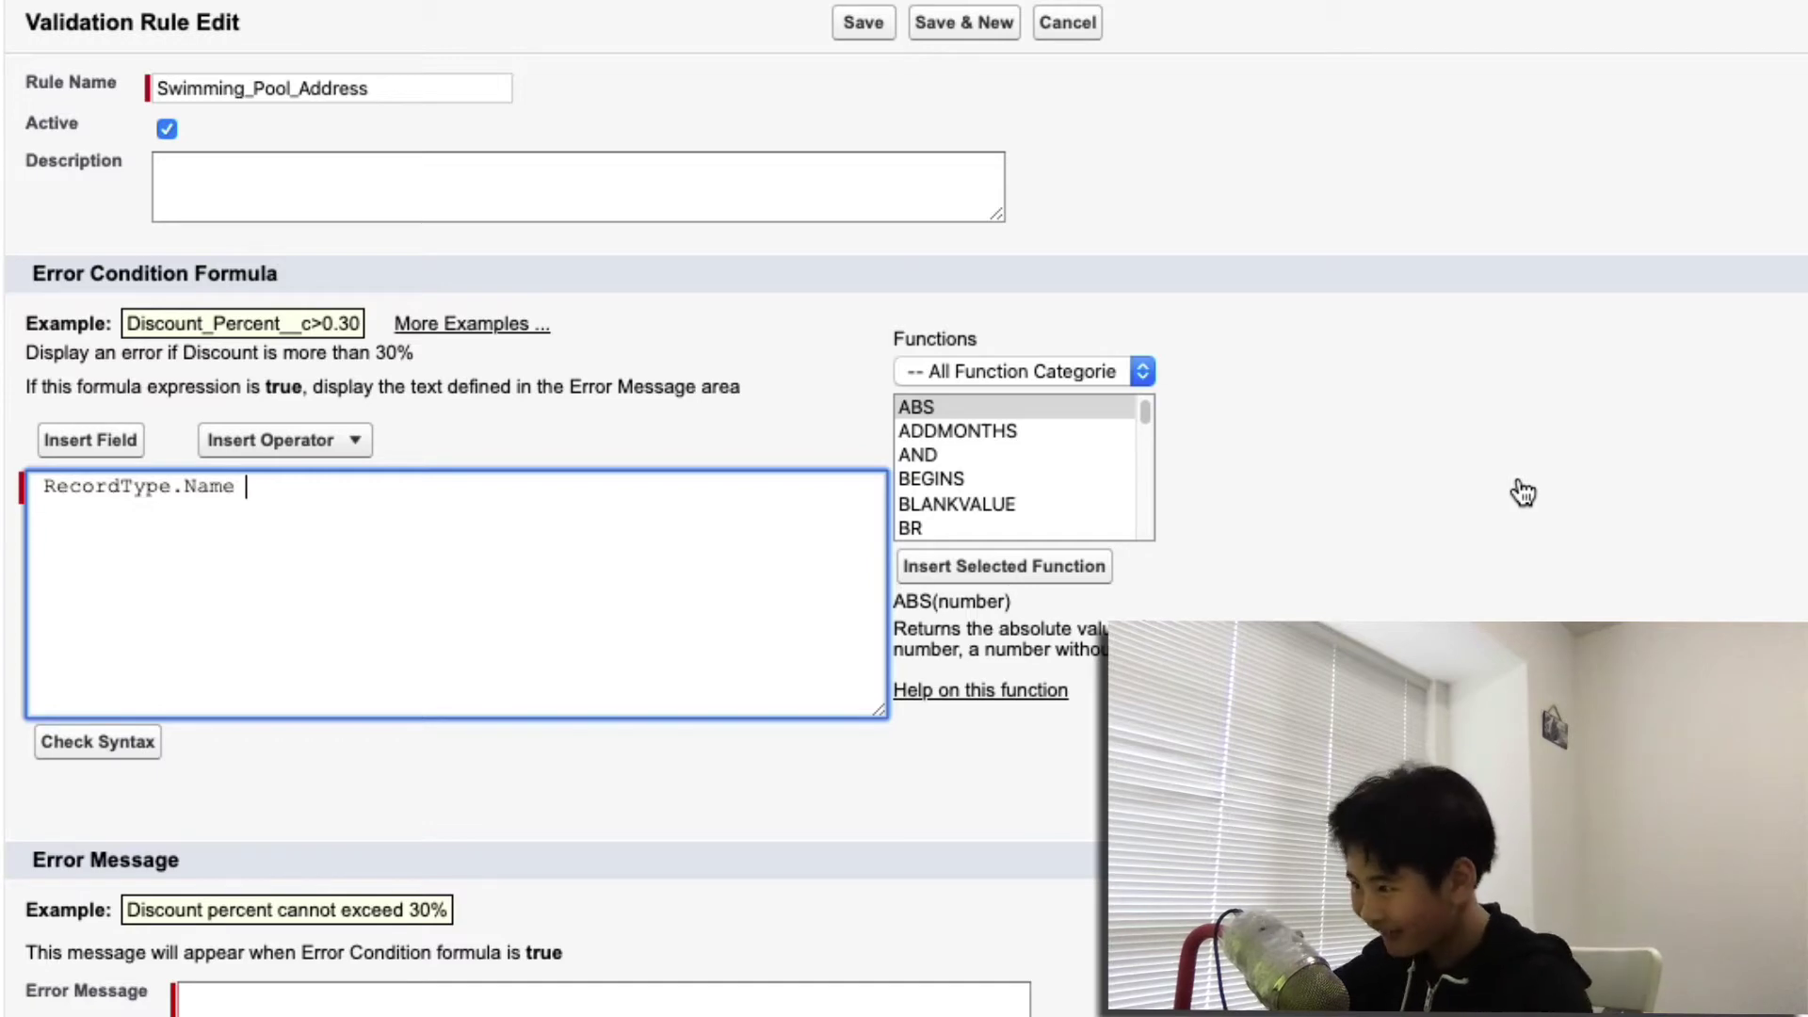
# - Follow RecordType.Name with '= Swimming Pool AND' in the formula
pyautogui.write('= Swimming (P')
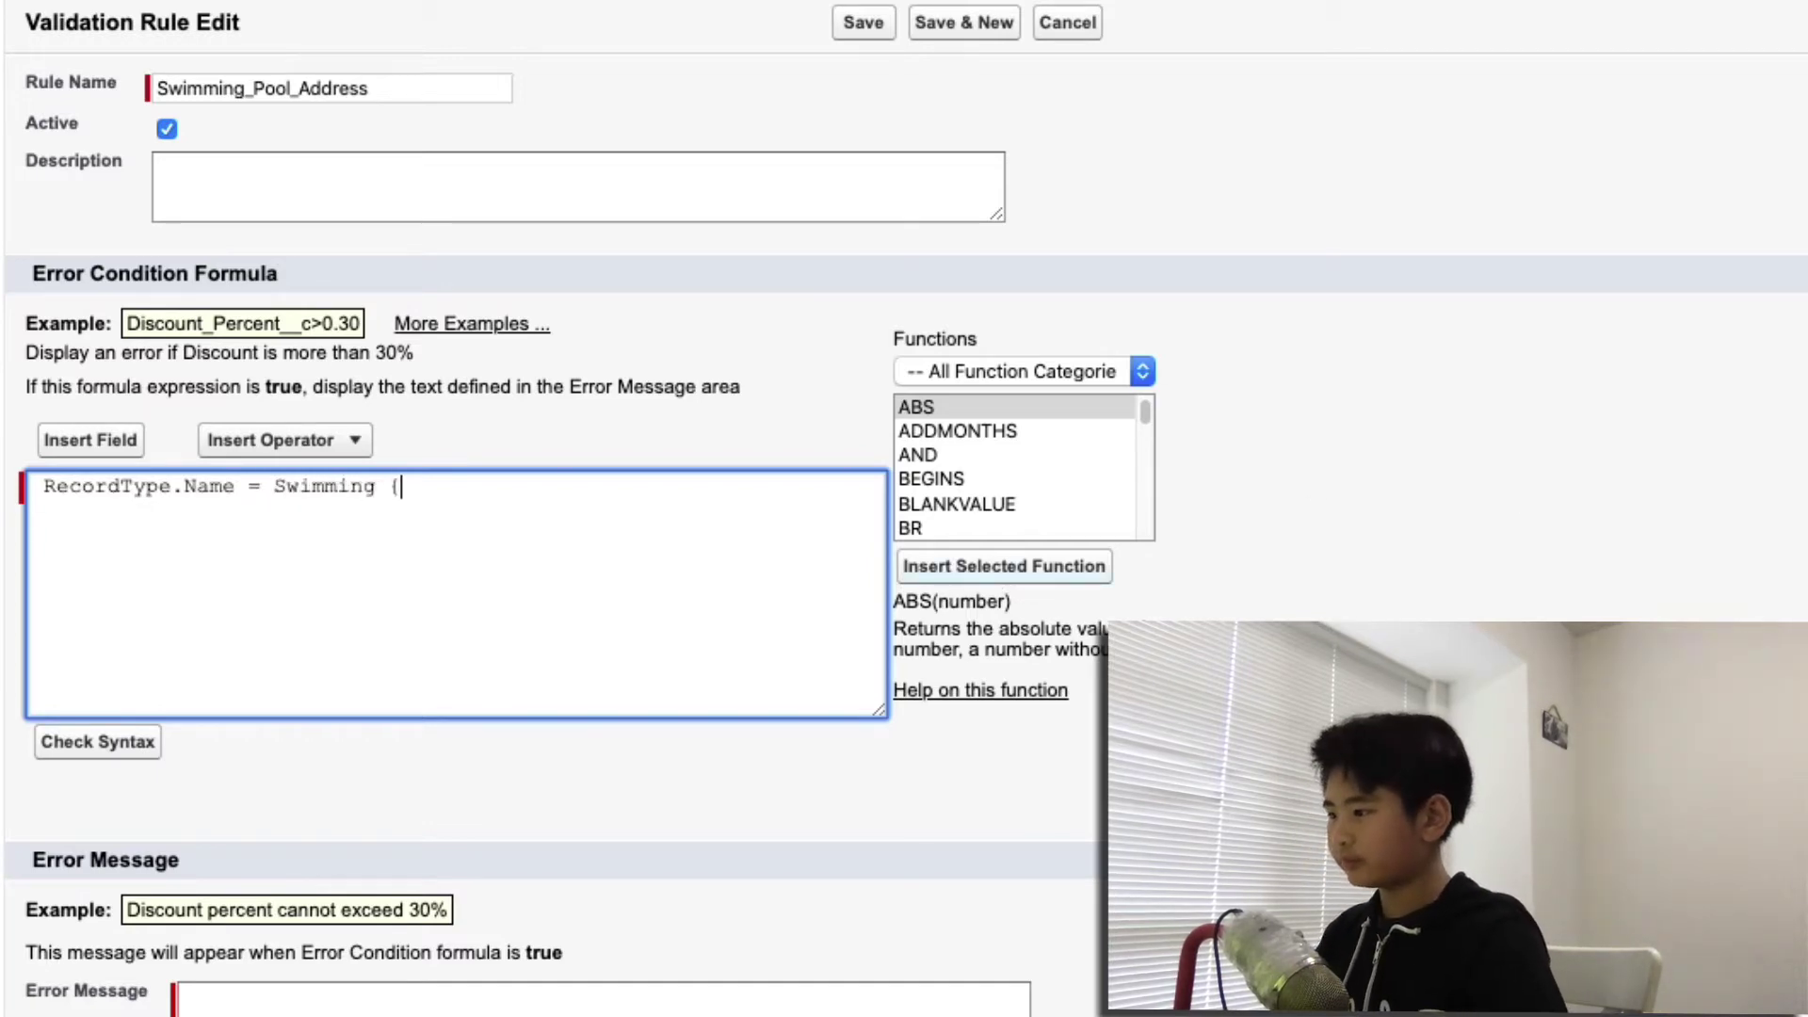
pyautogui.press('BackSpace')
pyautogui.press('BackSpace')
pyautogui.press('BackSpace')
pyautogui.write('Pool')
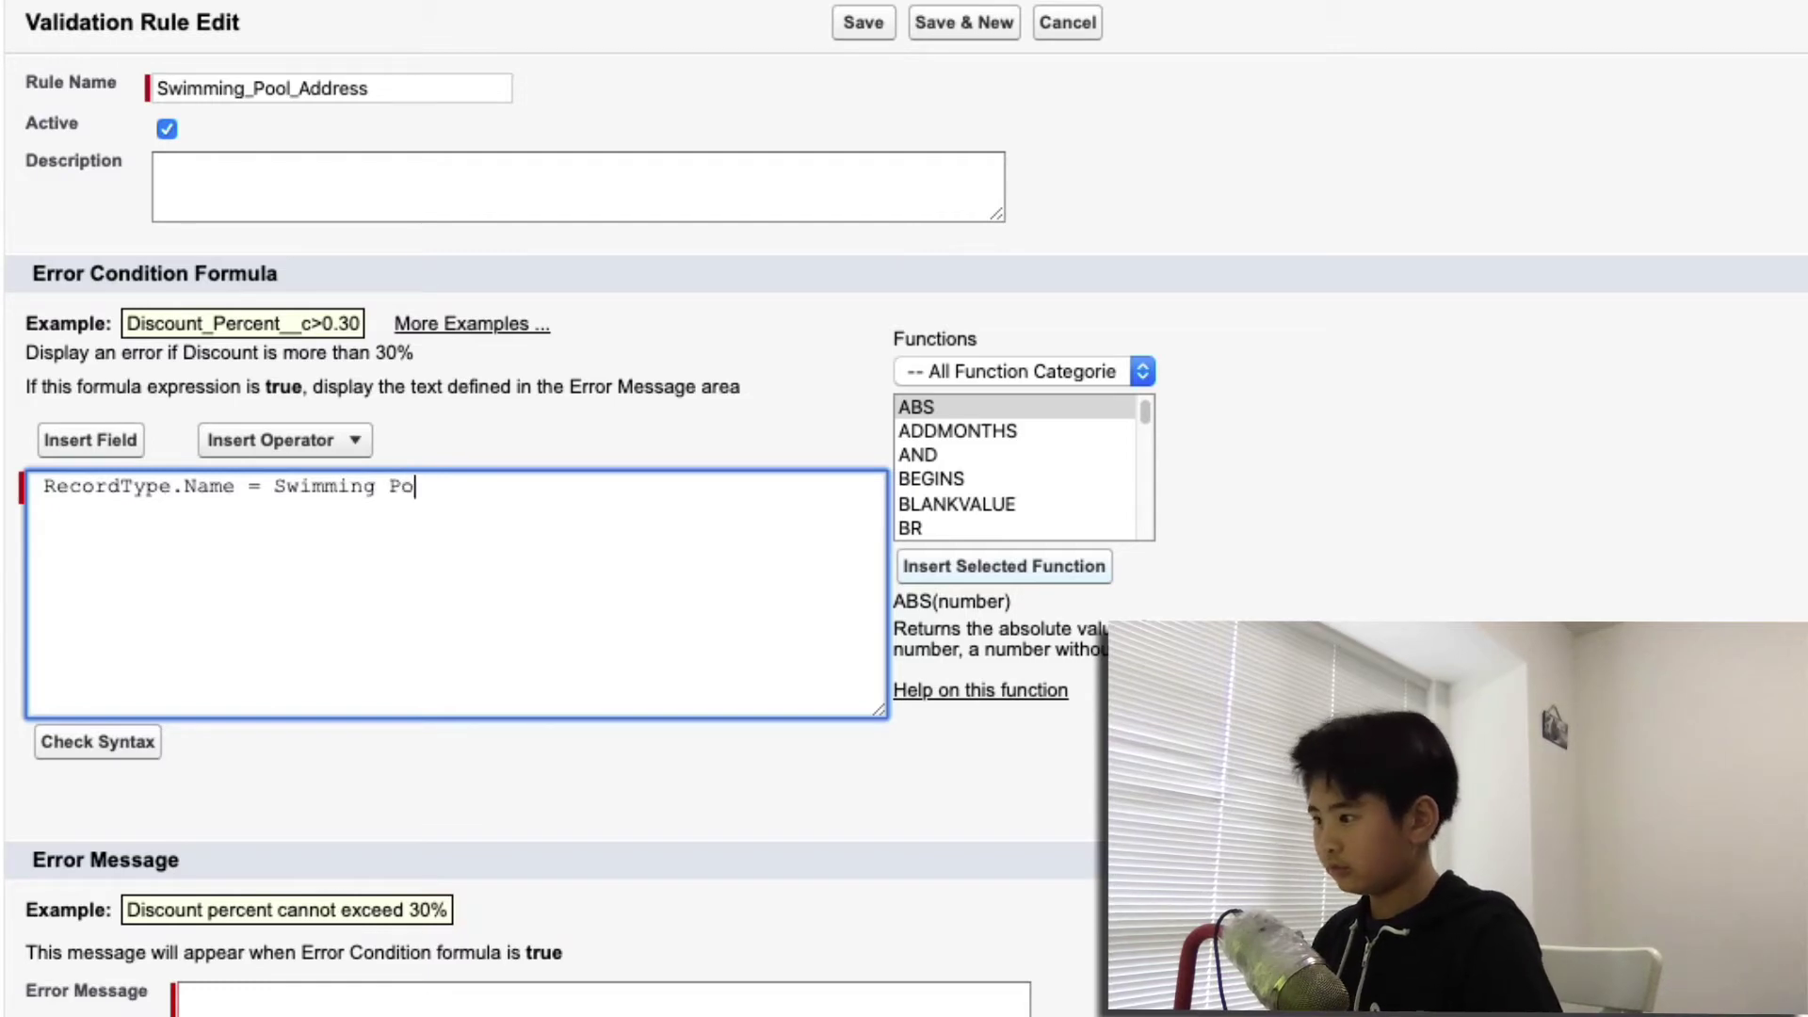
pyautogui.click(957, 454)
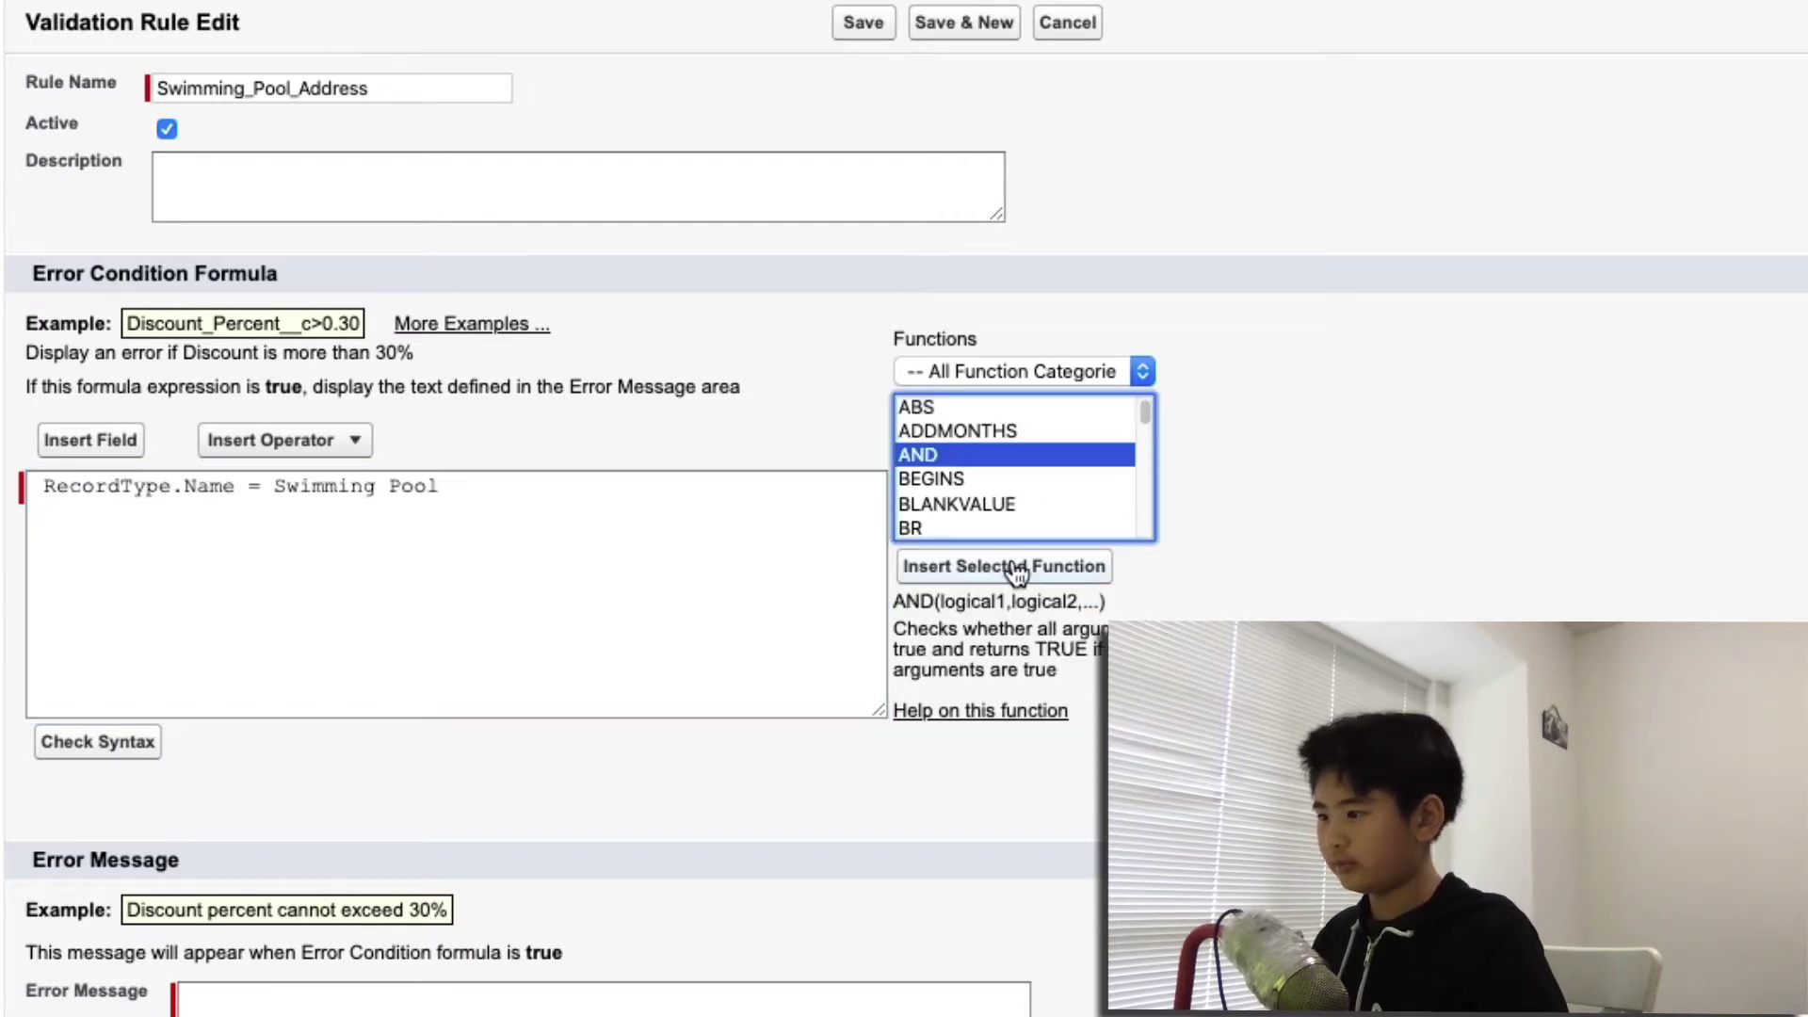
pyautogui.click(723, 510)
pyautogui.write('AND')
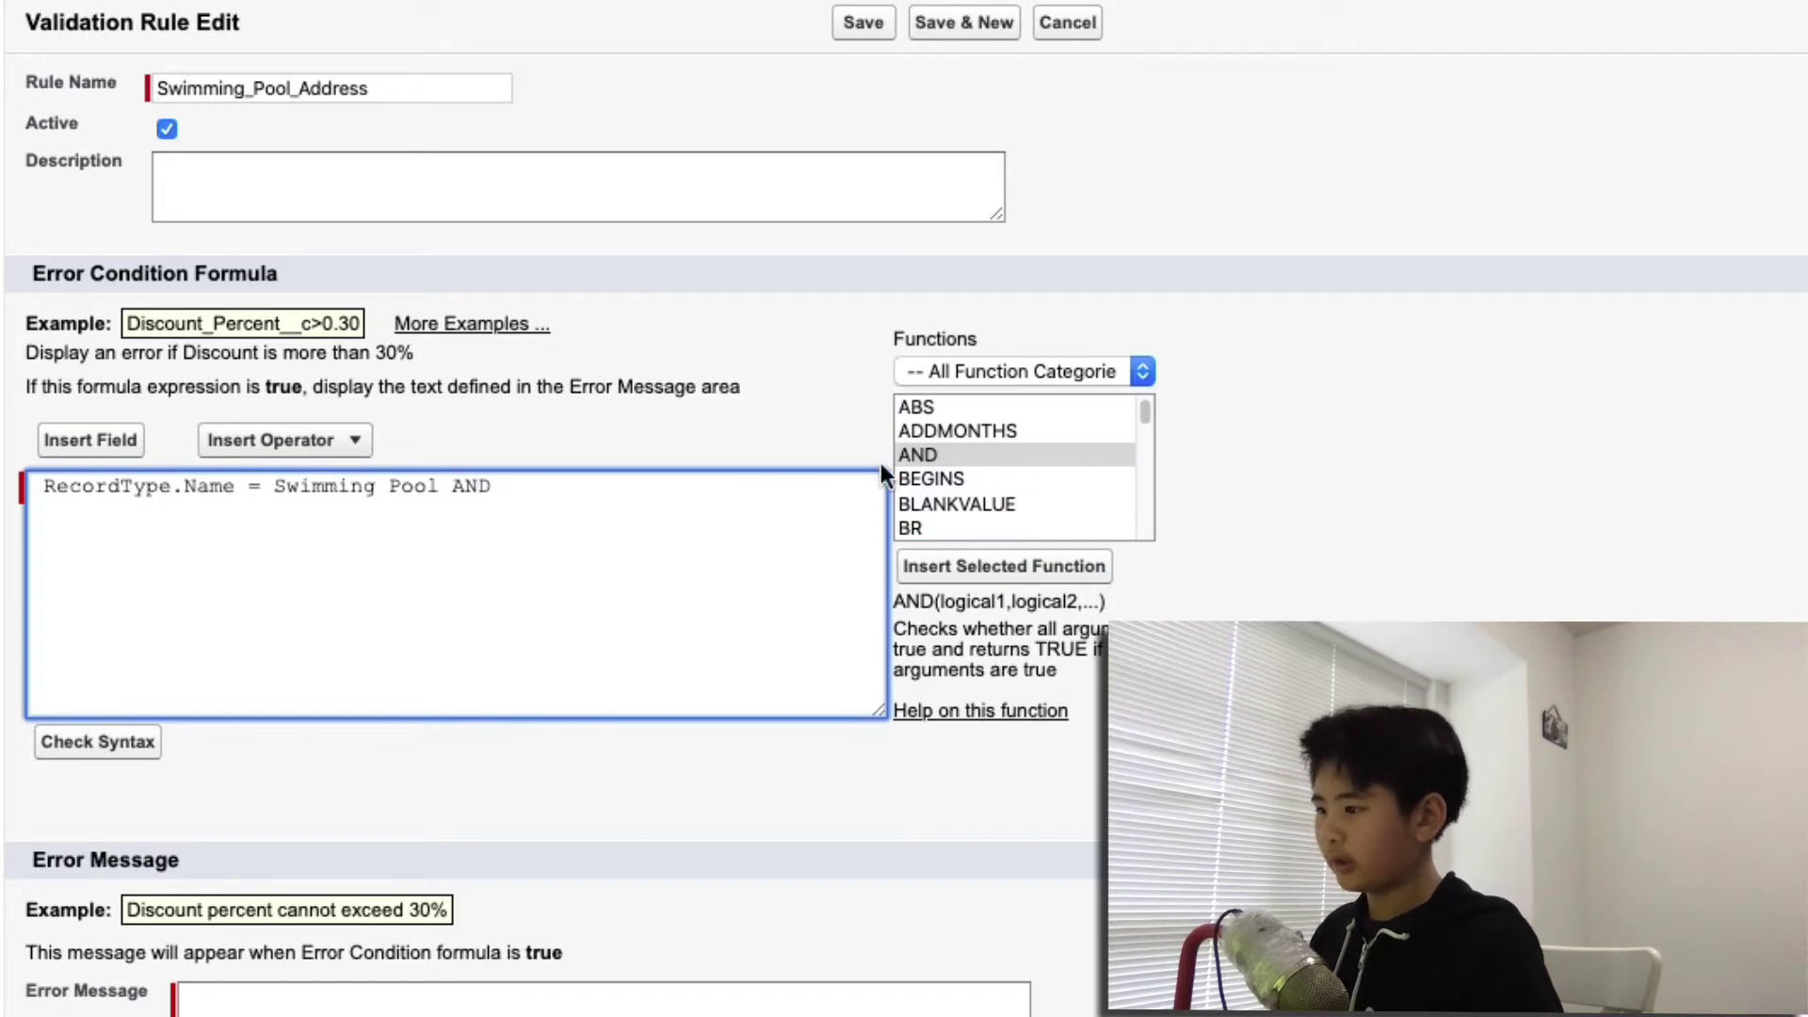
# - Look up the BLANKVALUE and BEGINS functions, then begin inserting a billing field
pyautogui.click(977, 504)
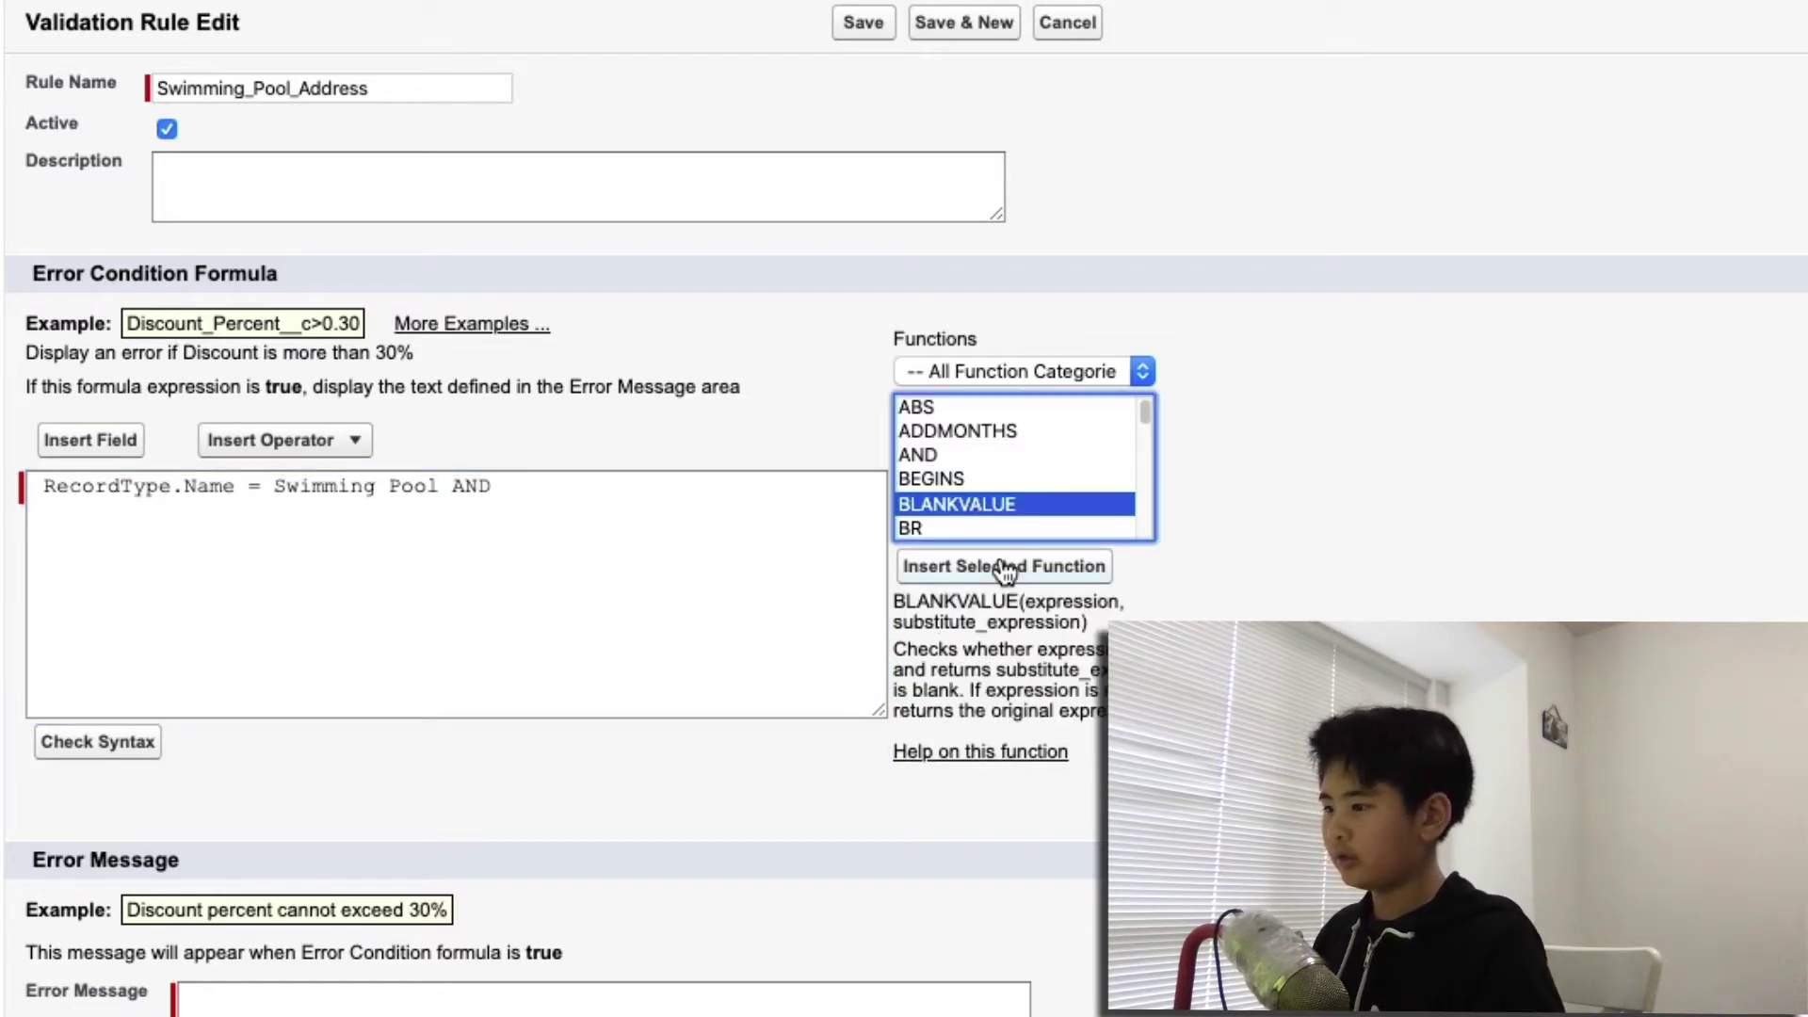
pyautogui.click(1002, 480)
pyautogui.click(703, 504)
pyautogui.write('billig')
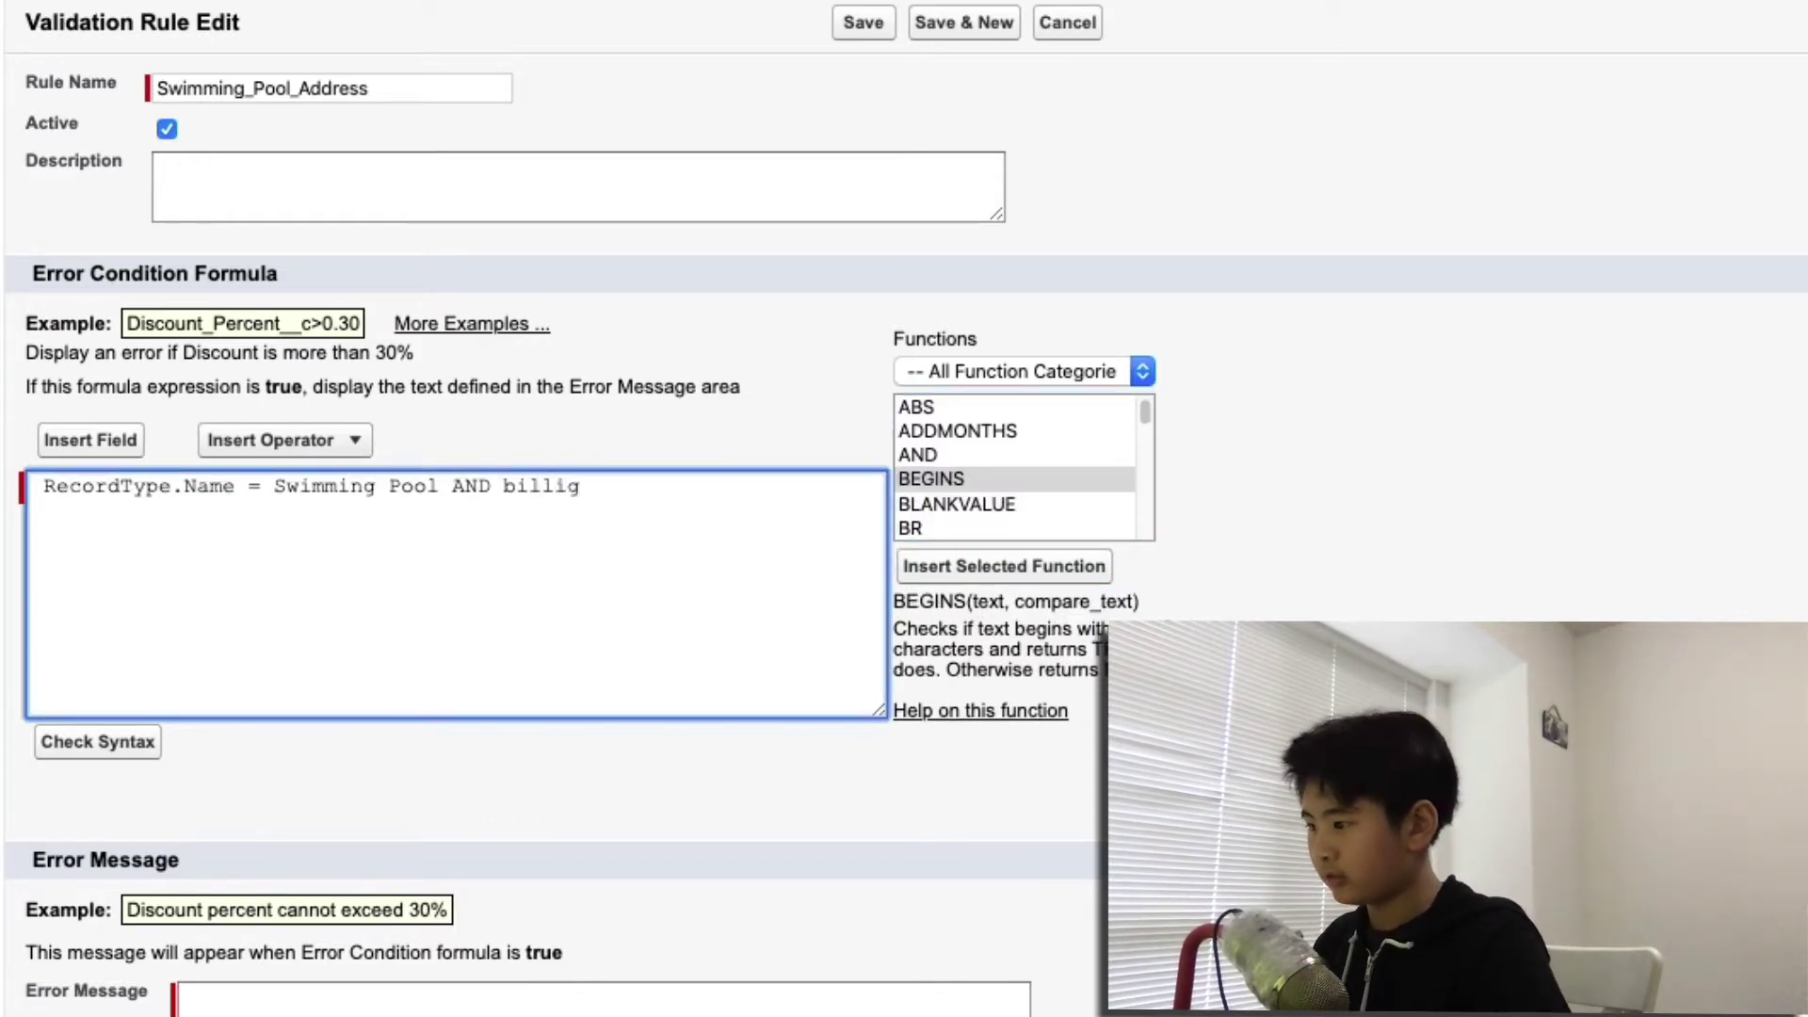
pyautogui.press('BackSpace')
pyautogui.press('BackSpace')
pyautogui.press('BackSpace')
pyautogui.press('BackSpace')
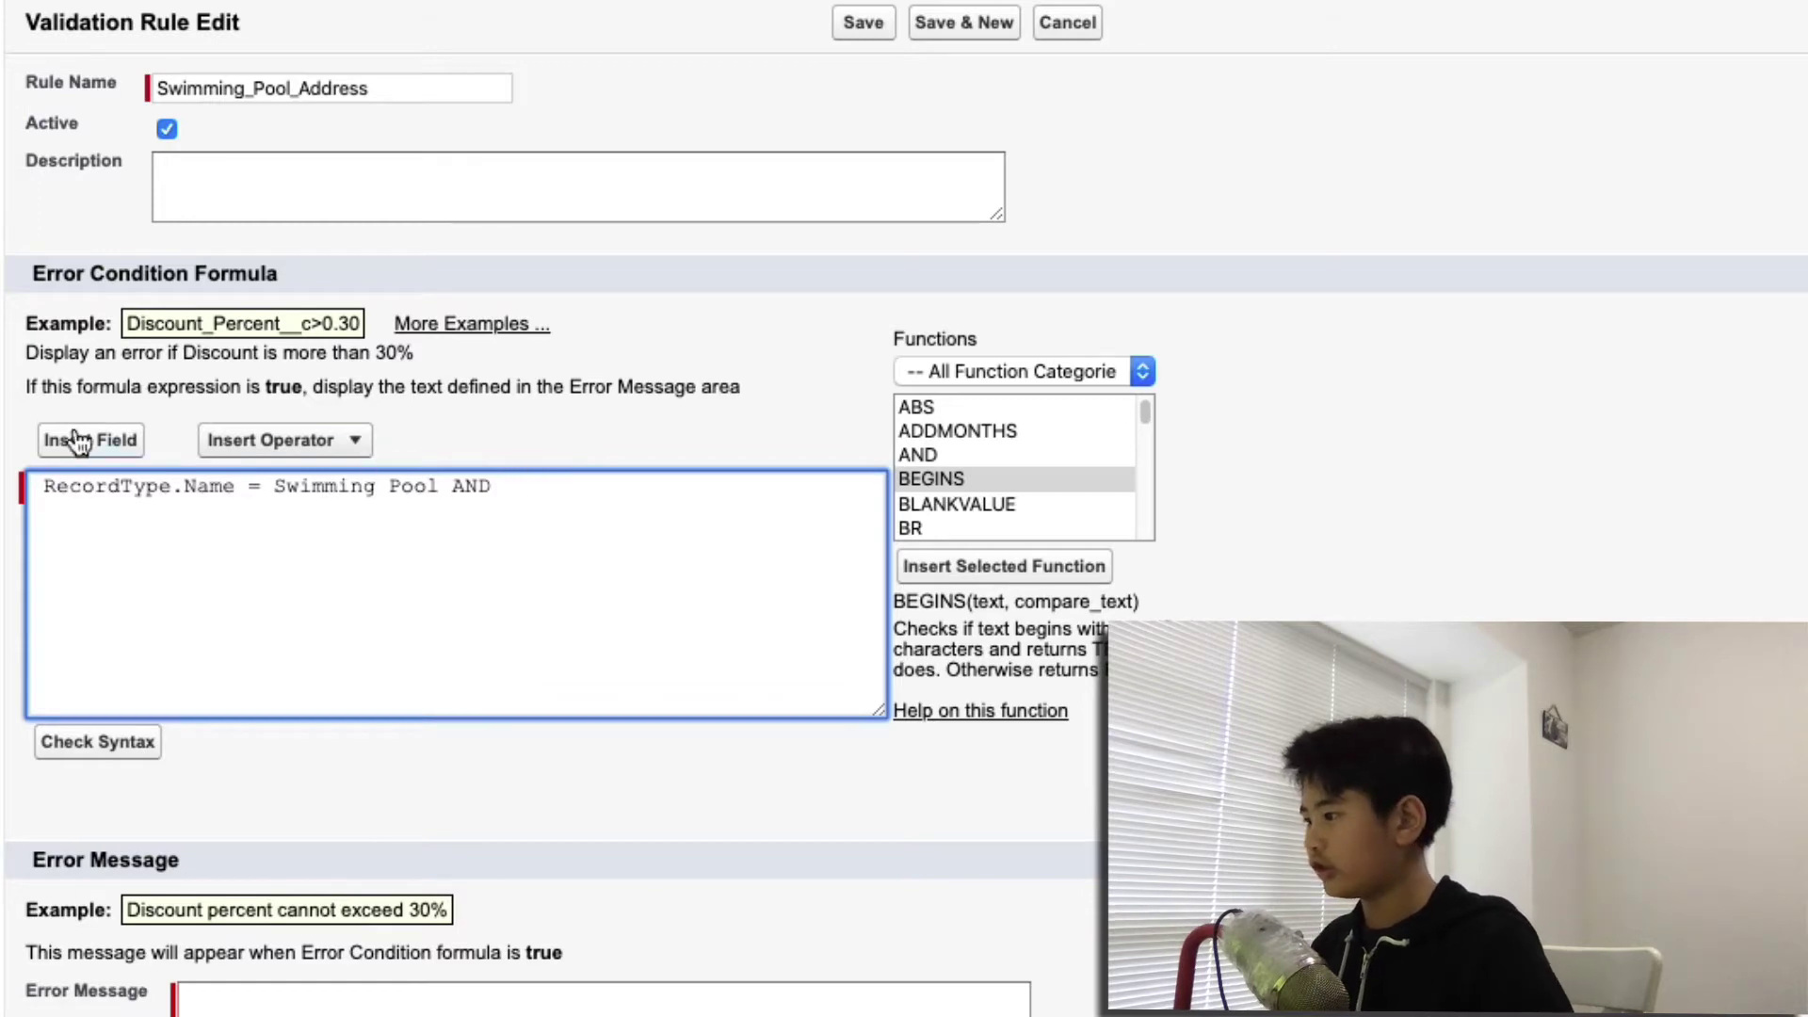
pyautogui.click(84, 442)
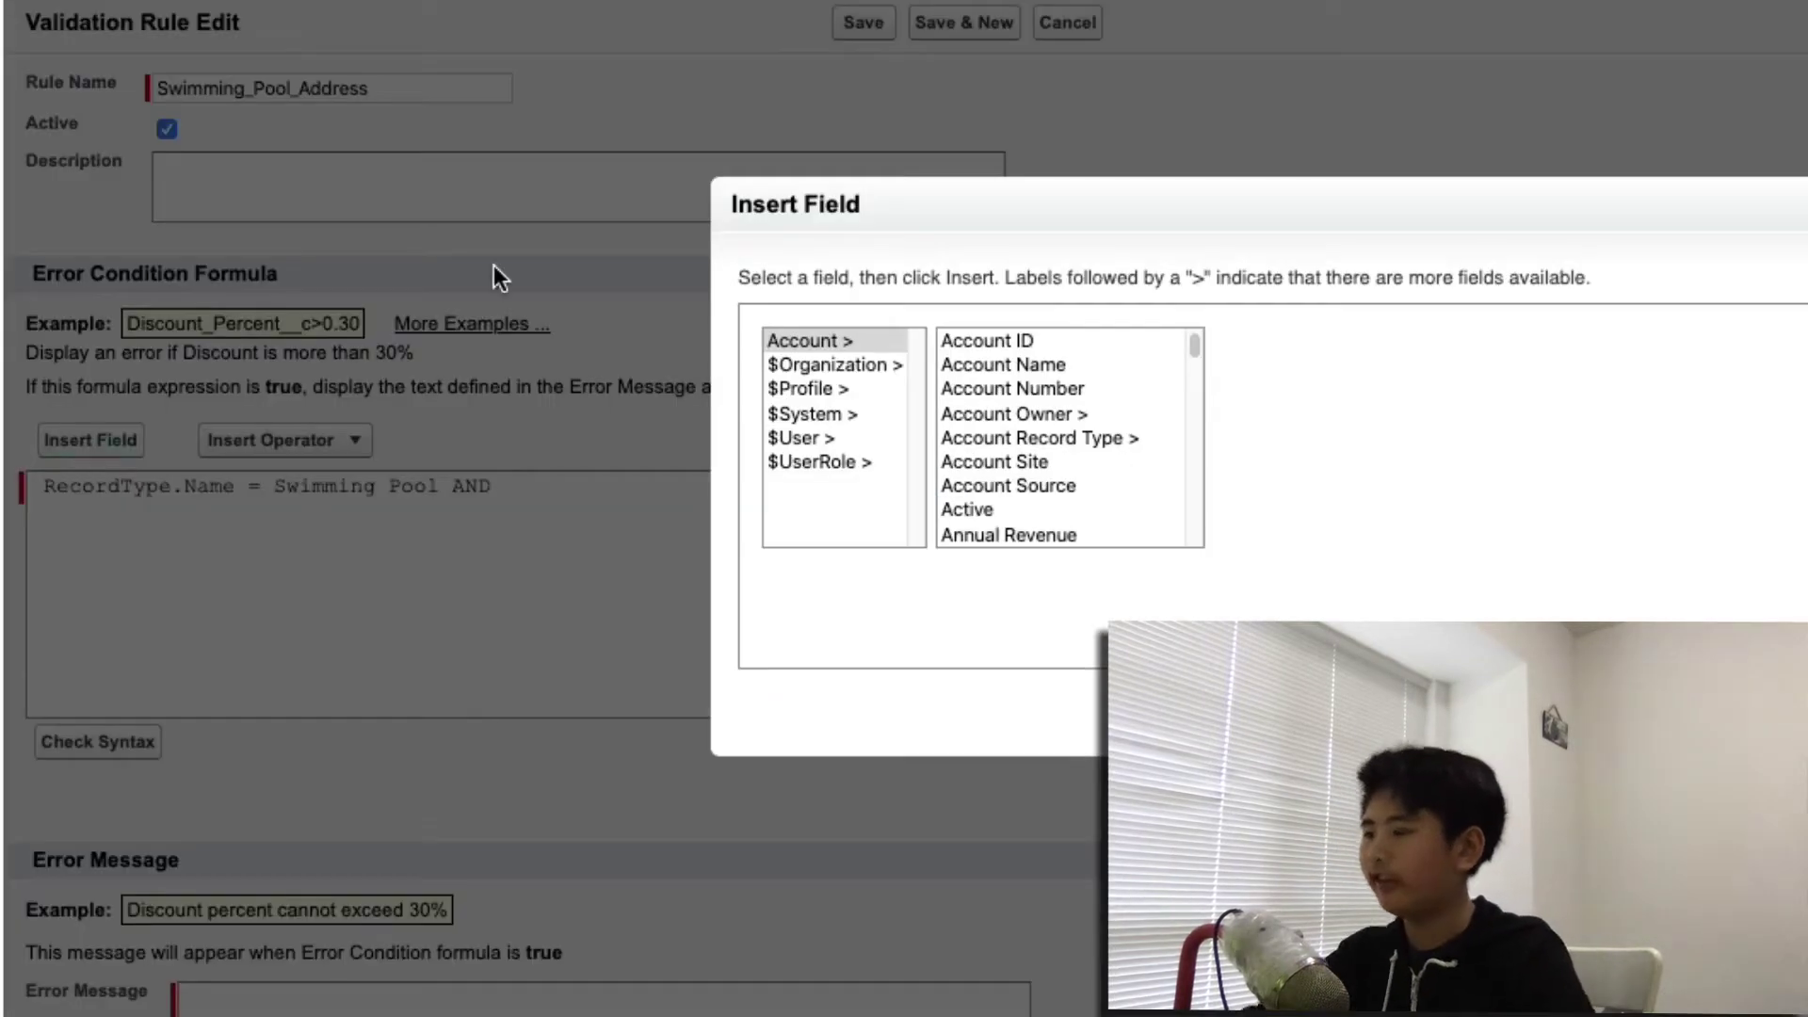
# - Insert the Billing Address field at the end of the formula
pyautogui.scroll(-2, 981, 384)
pyautogui.click(1000, 467)
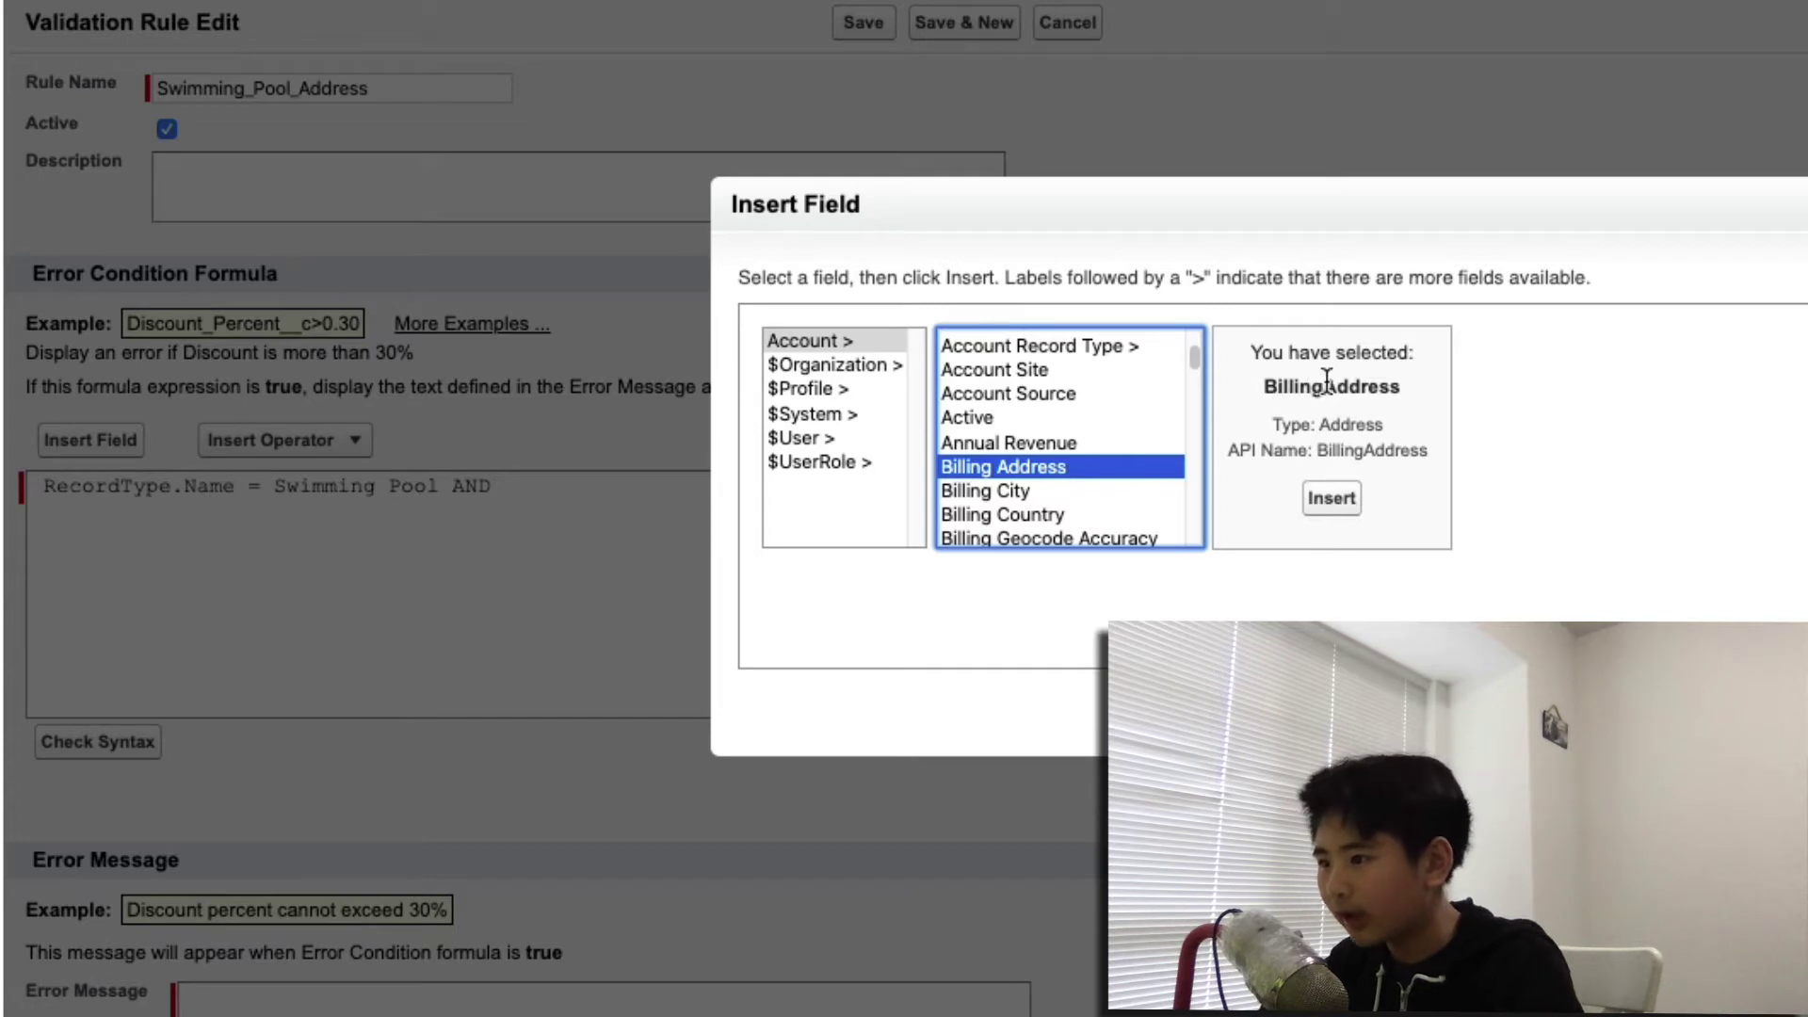
pyautogui.click(1330, 499)
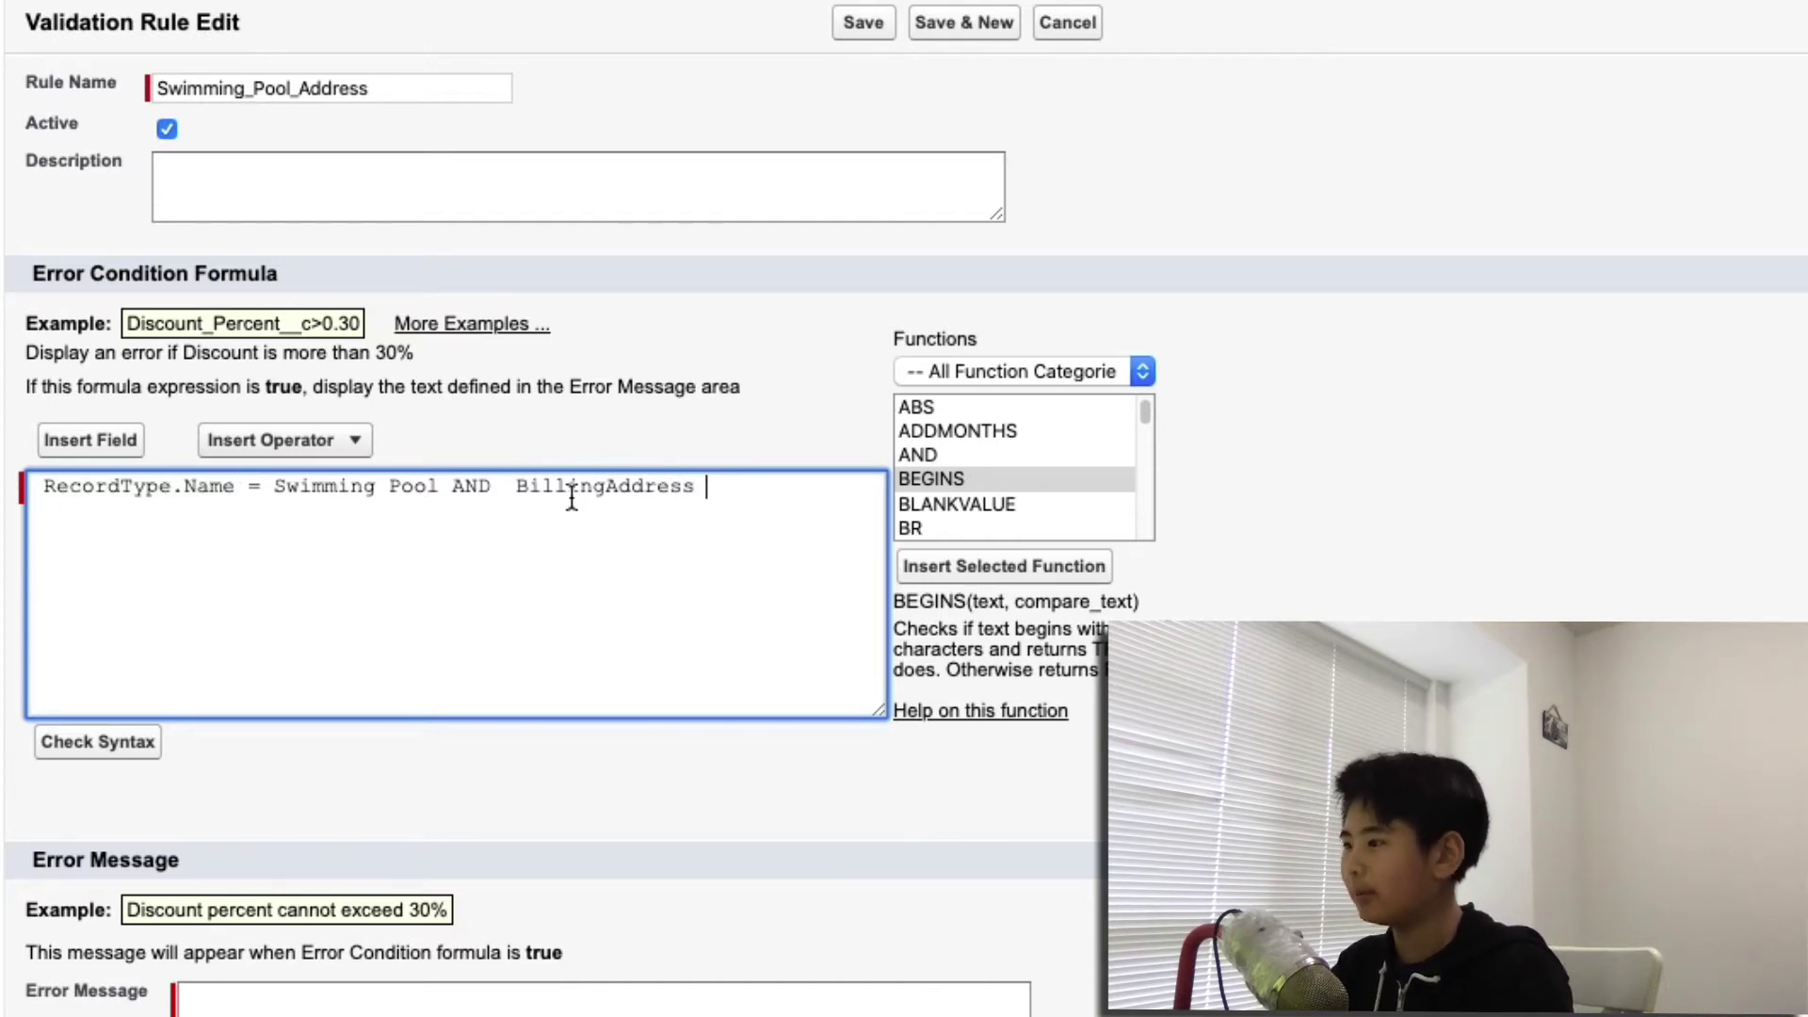
# - Rewrite the formula as AND(RecordType.Name = "Swimming Pool", ISBLANK(BillingAddress)) and check its syntax
pyautogui.click(518, 487)
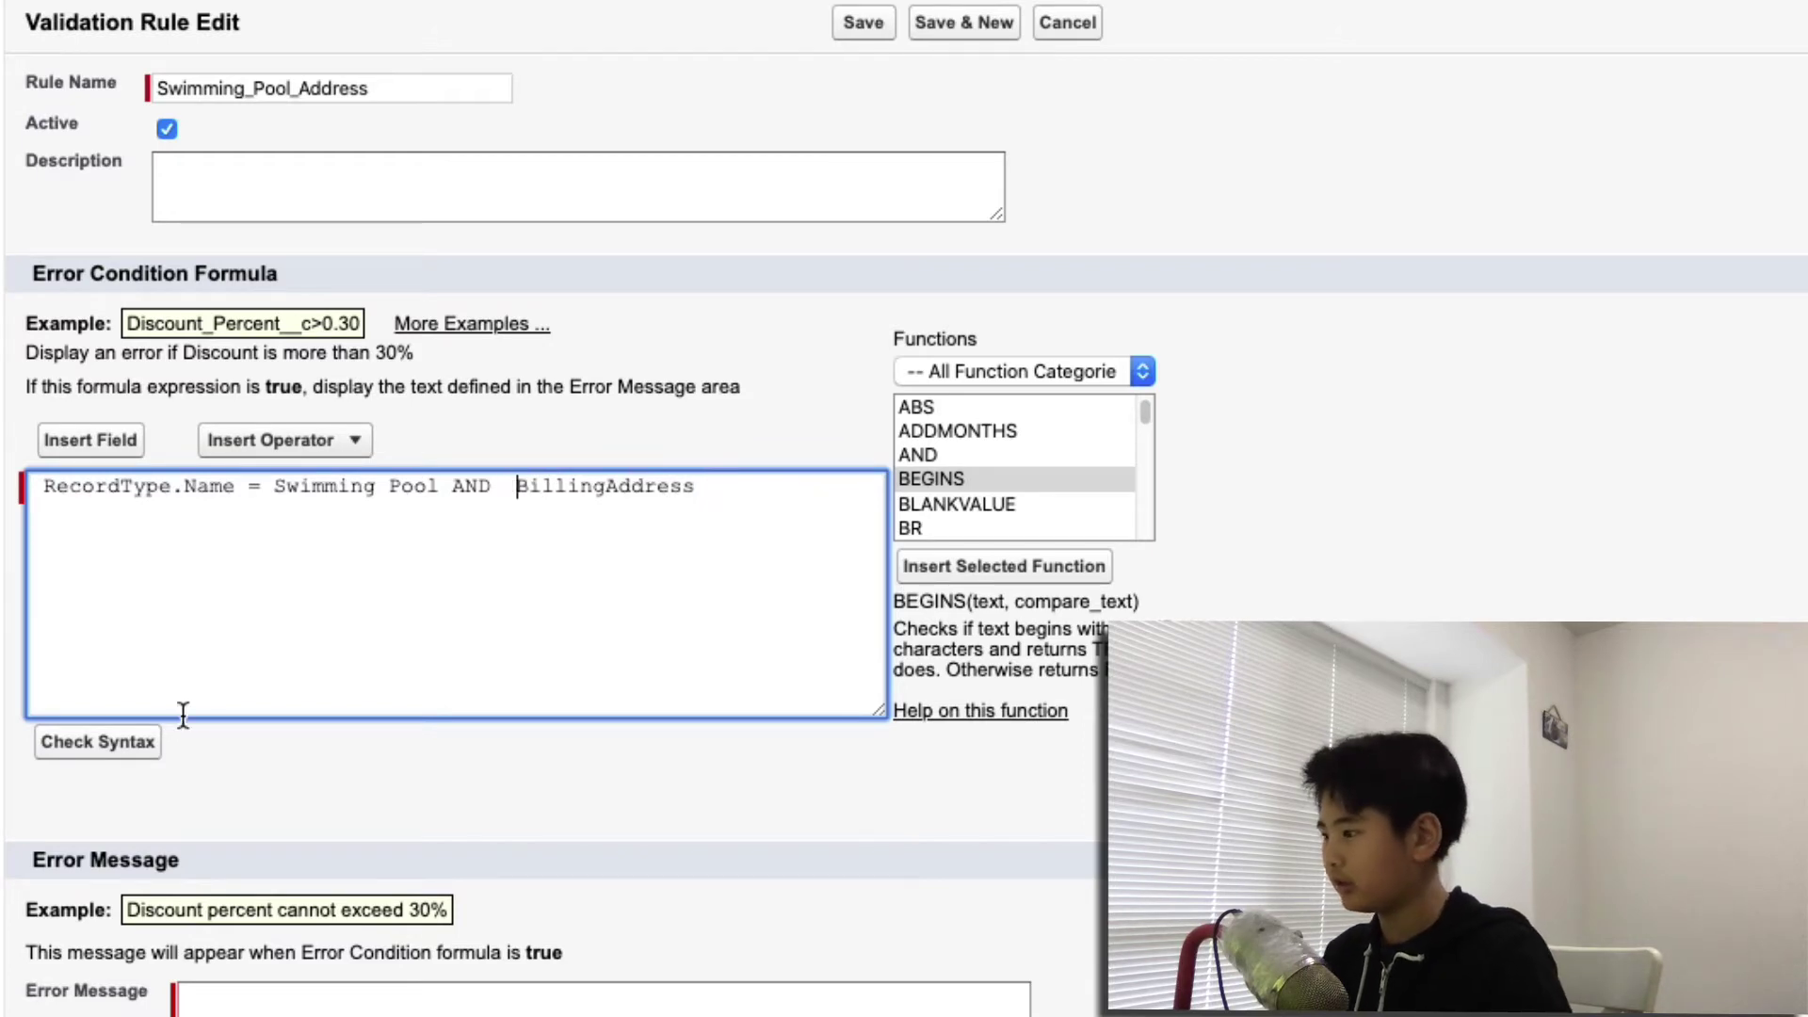
pyautogui.click(145, 740)
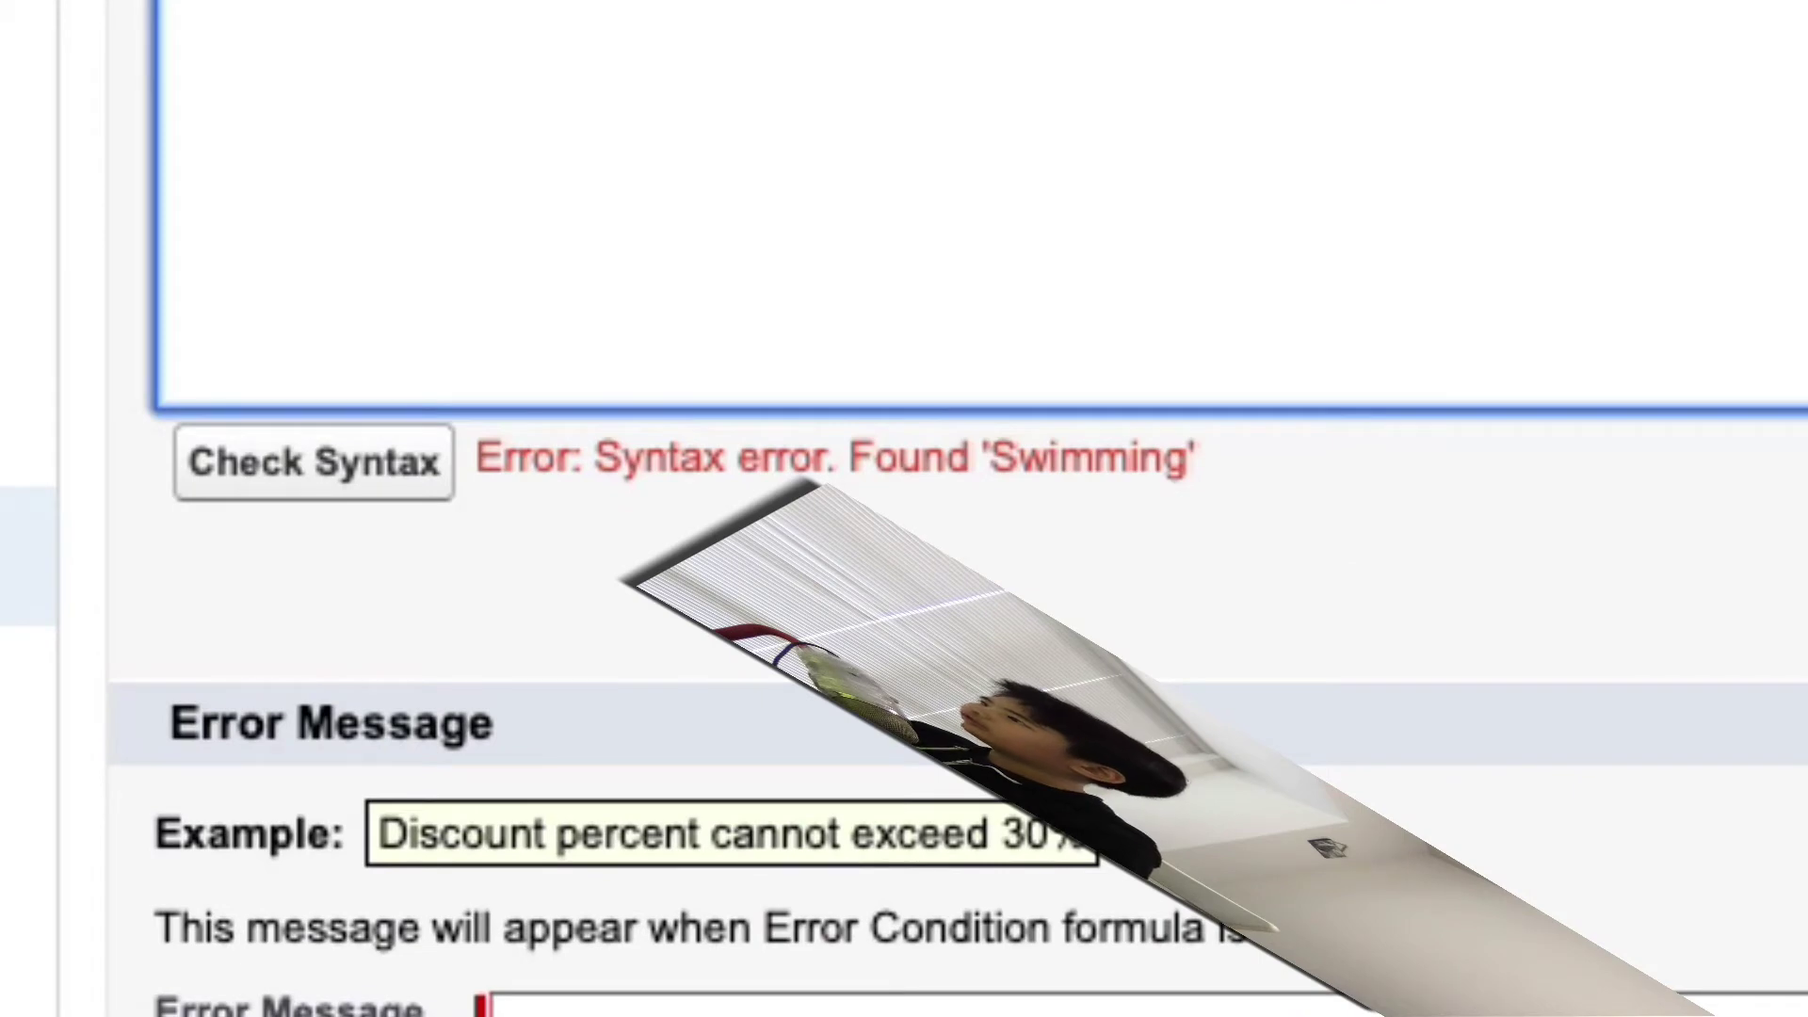
pyautogui.click(1177, 513)
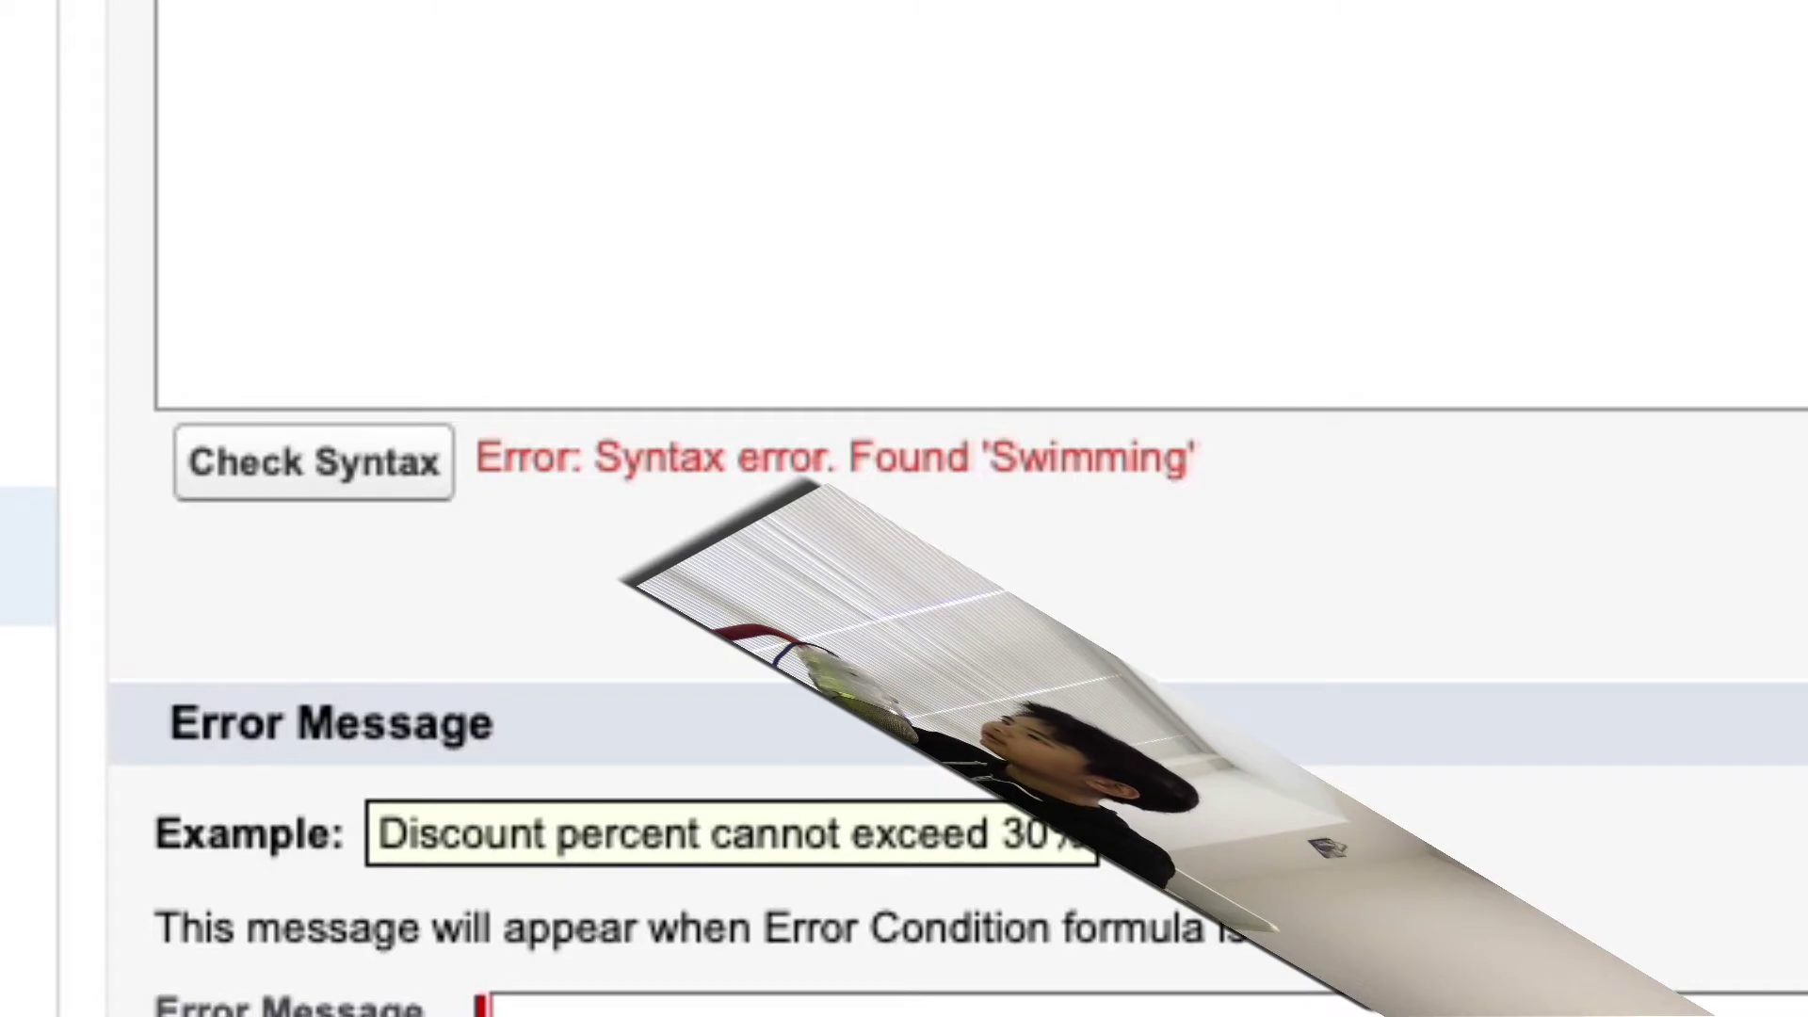
pyautogui.click(952, 47)
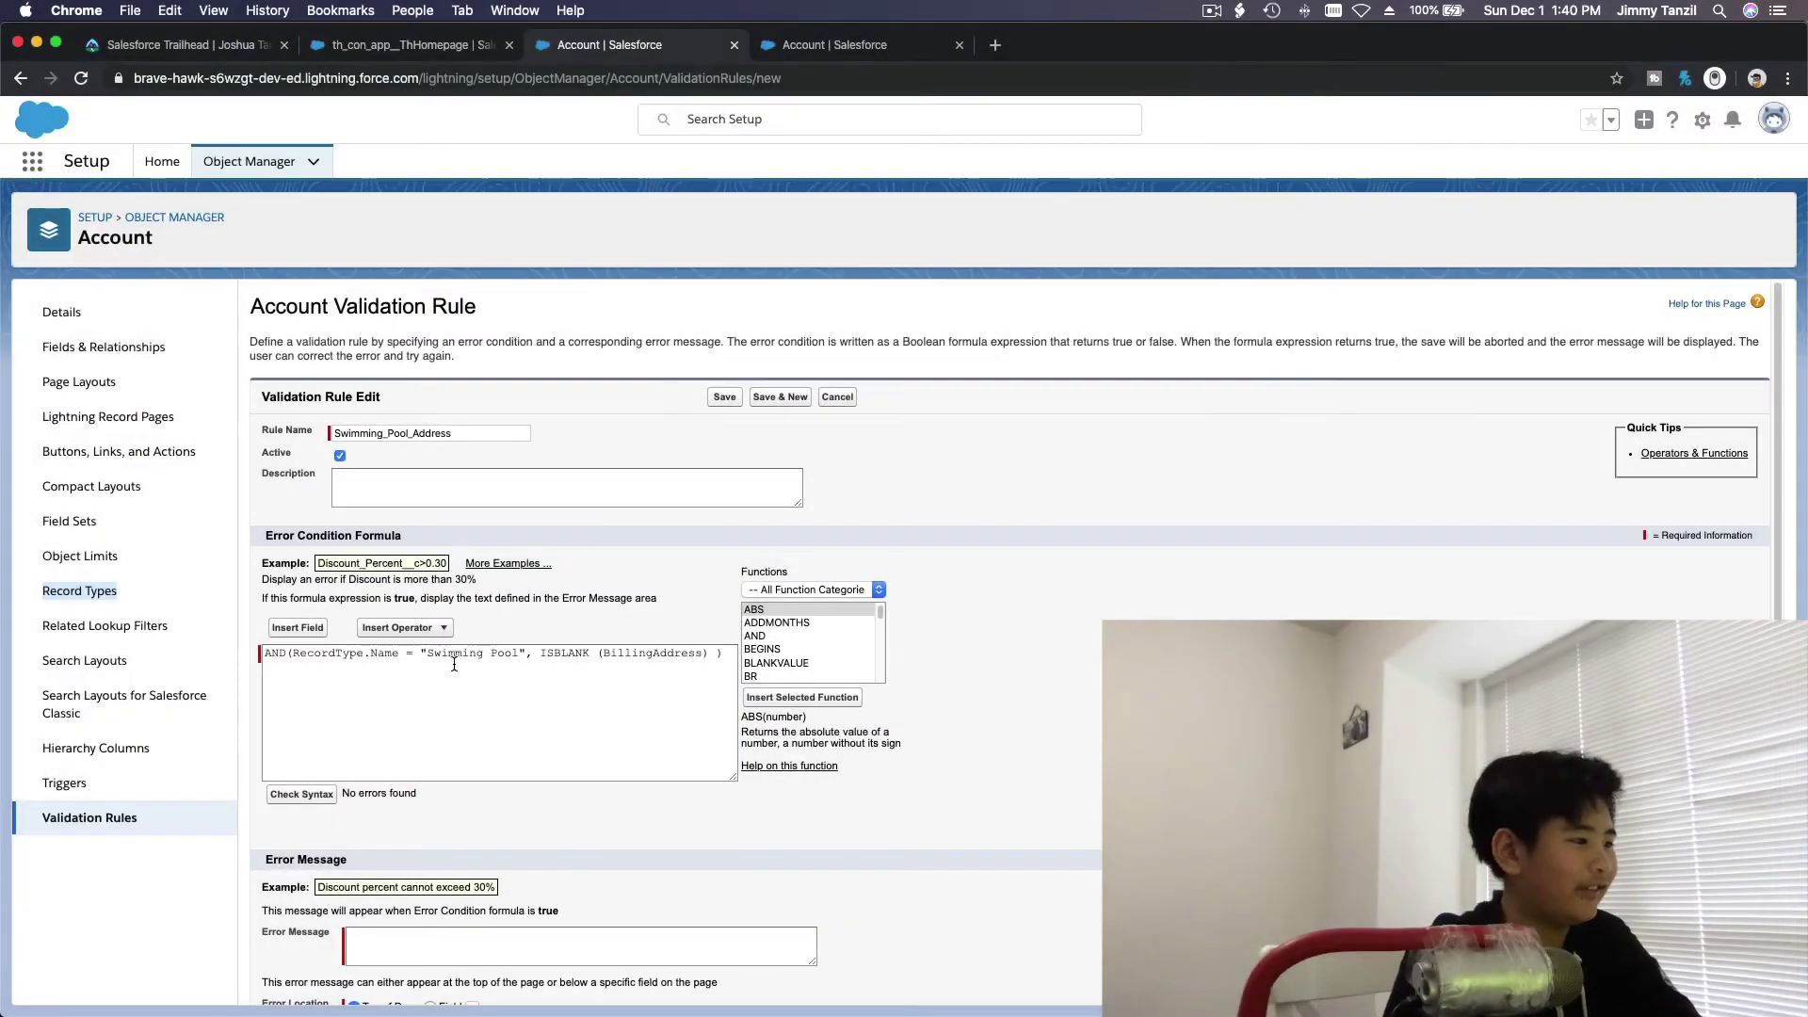
pyautogui.click(456, 666)
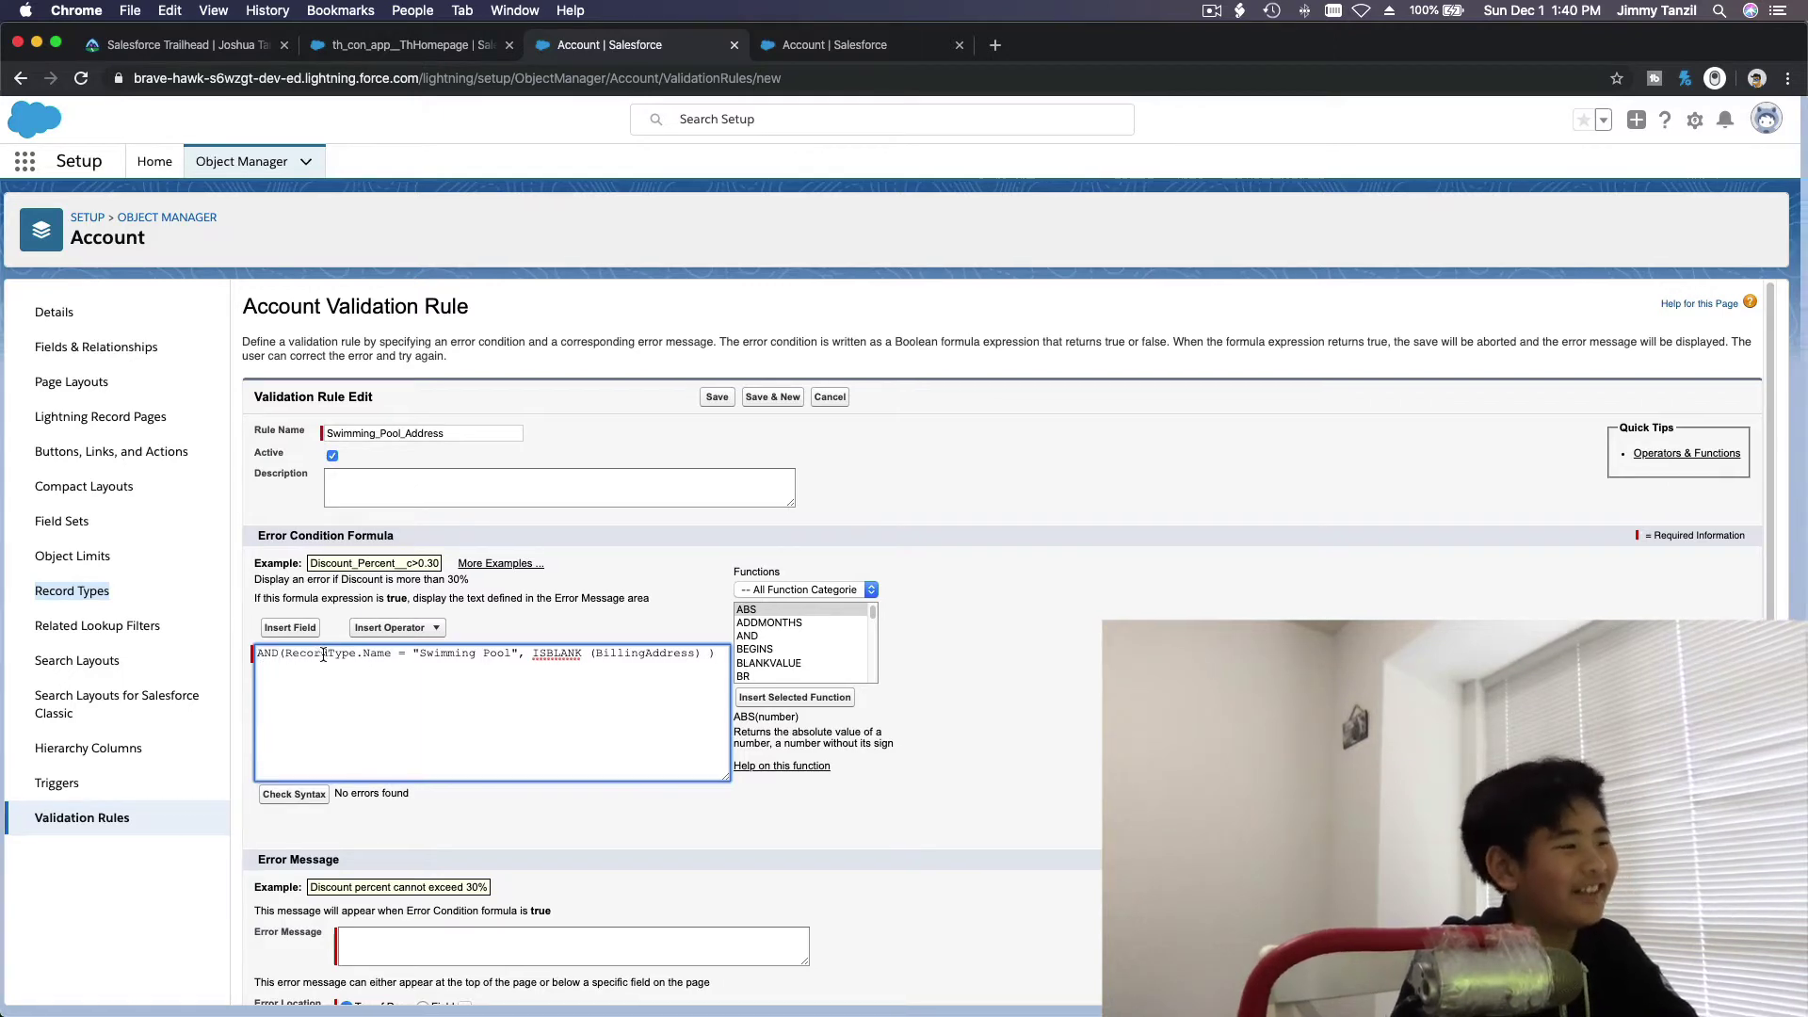
pyautogui.hscroll(1, 508, 654)
pyautogui.hscroll(-1, 514, 653)
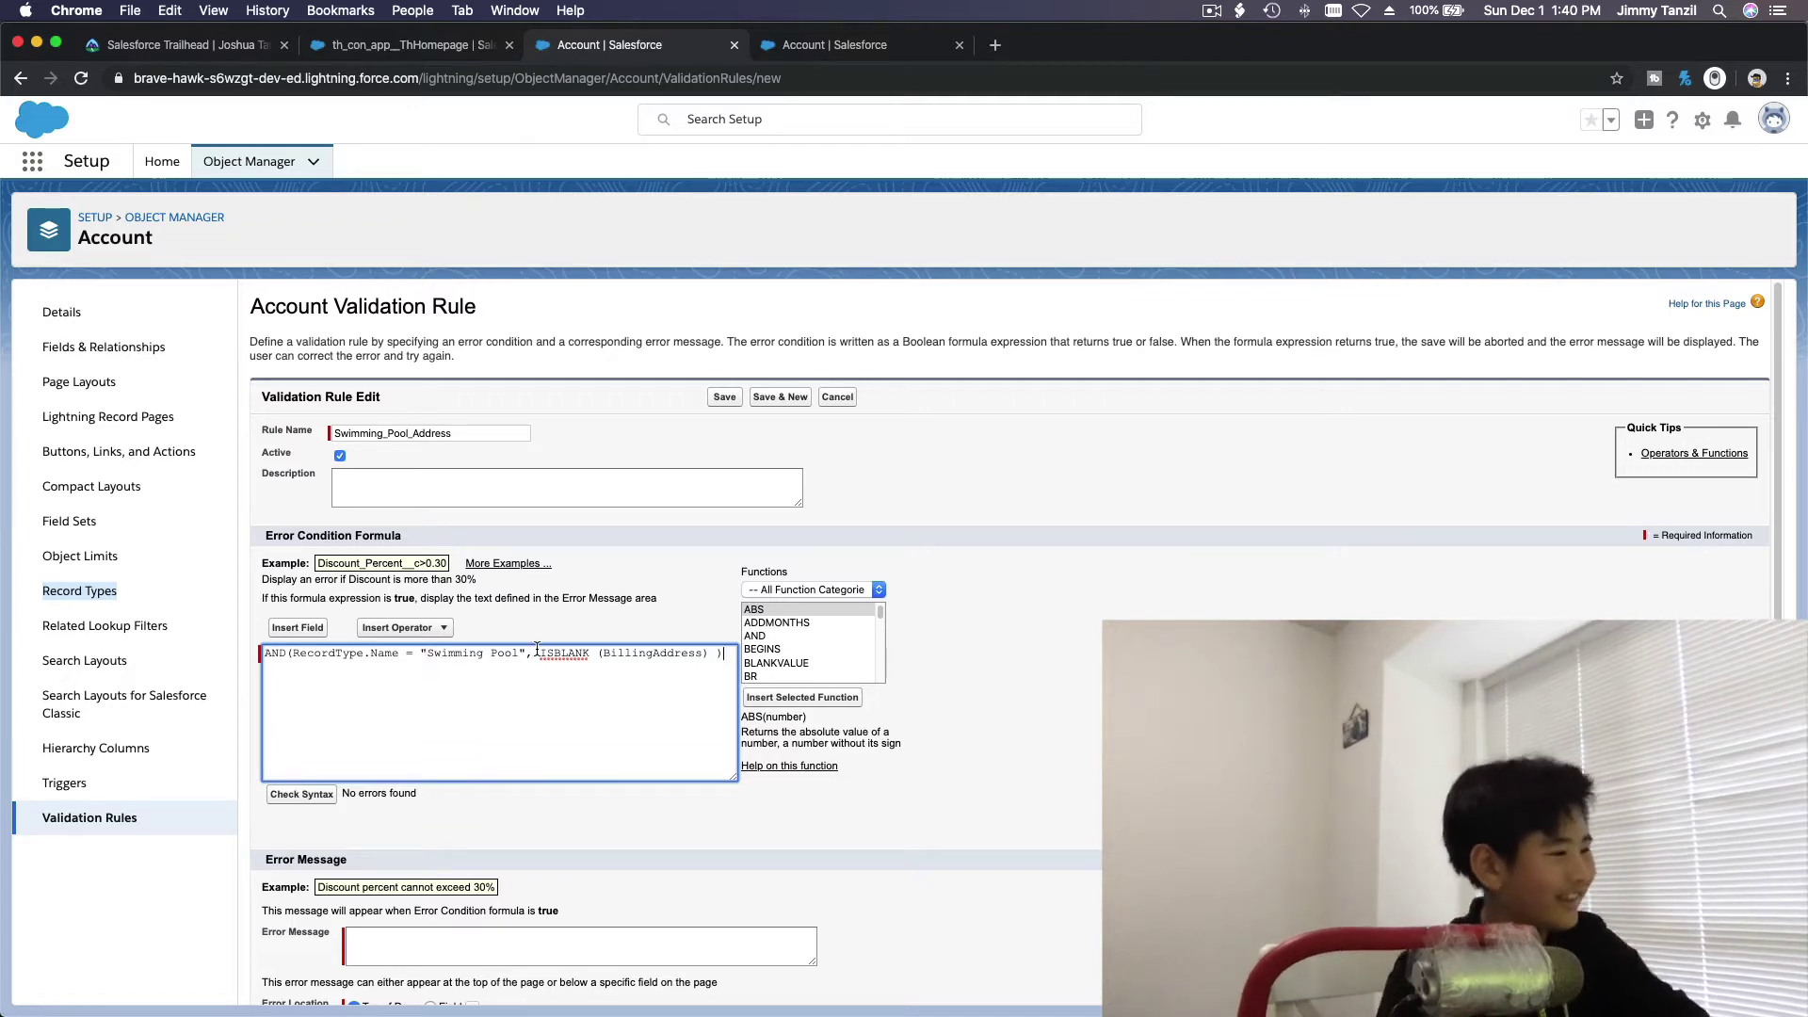
pyautogui.doubleClick(567, 651)
pyautogui.click(568, 651)
pyautogui.press('Up')
pyautogui.hotkey('alt', 'shift', 'Right')
pyautogui.press('Left')
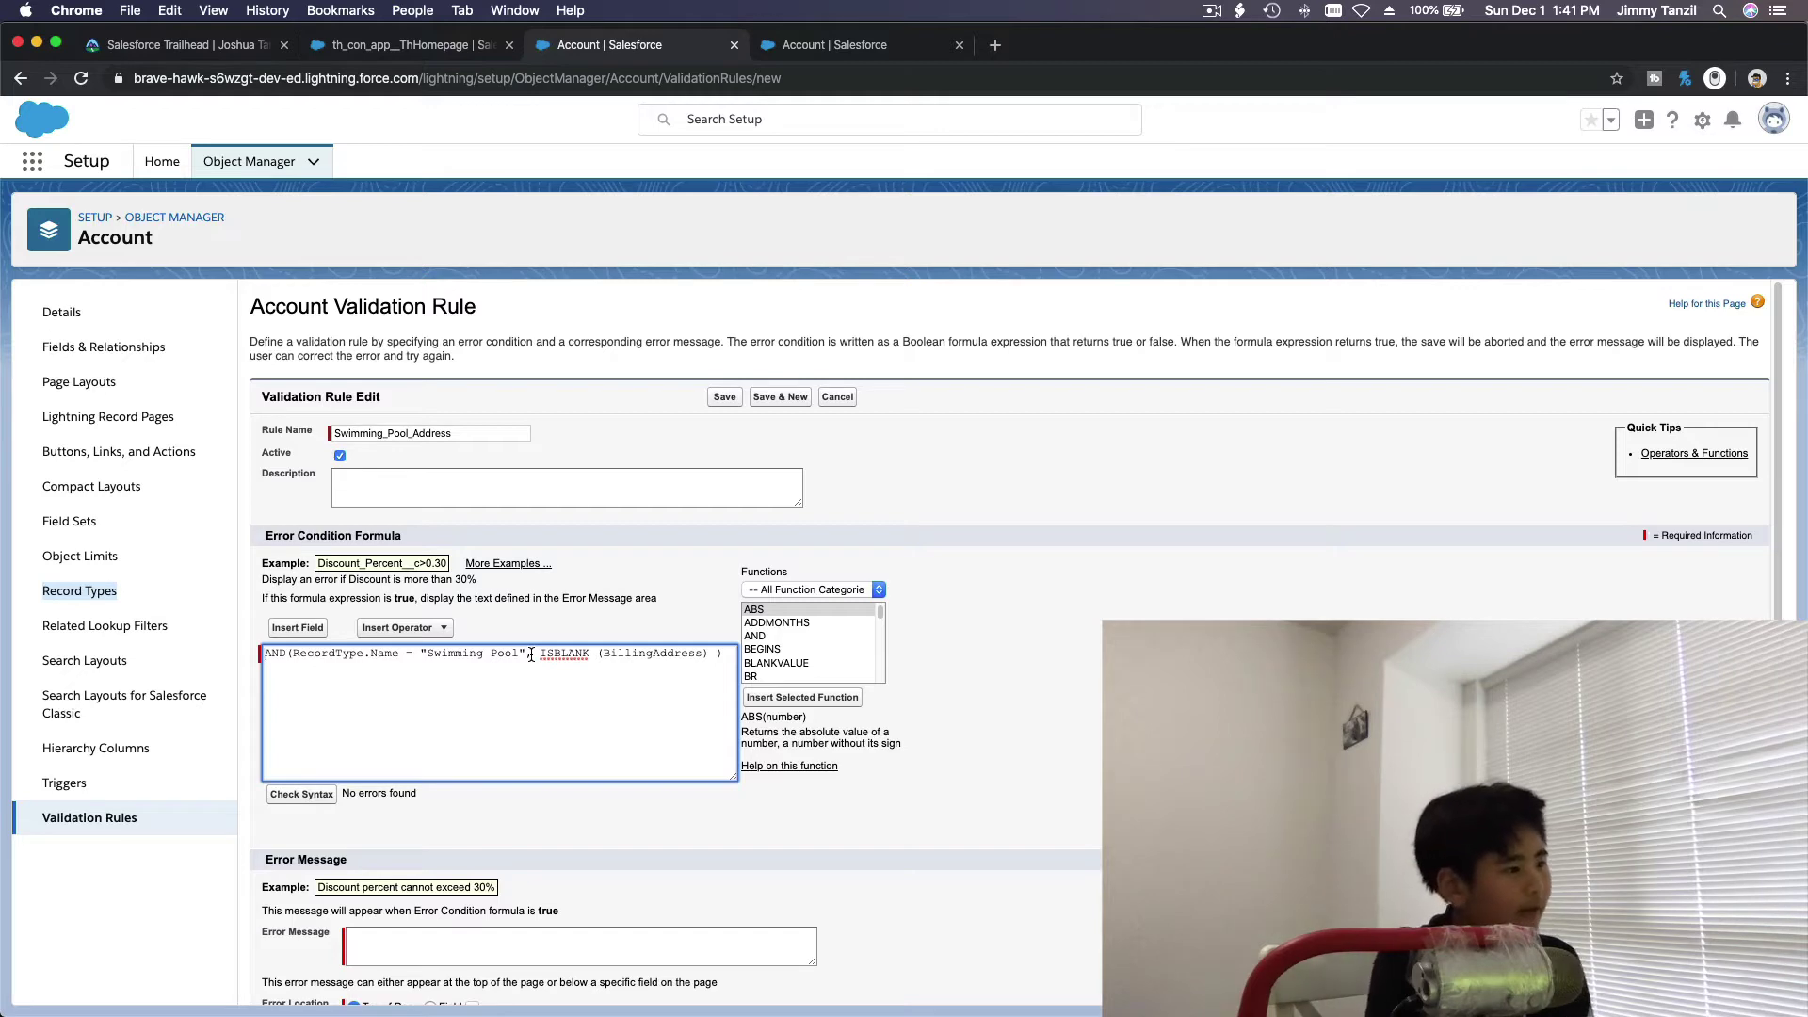
pyautogui.press('super+Right')
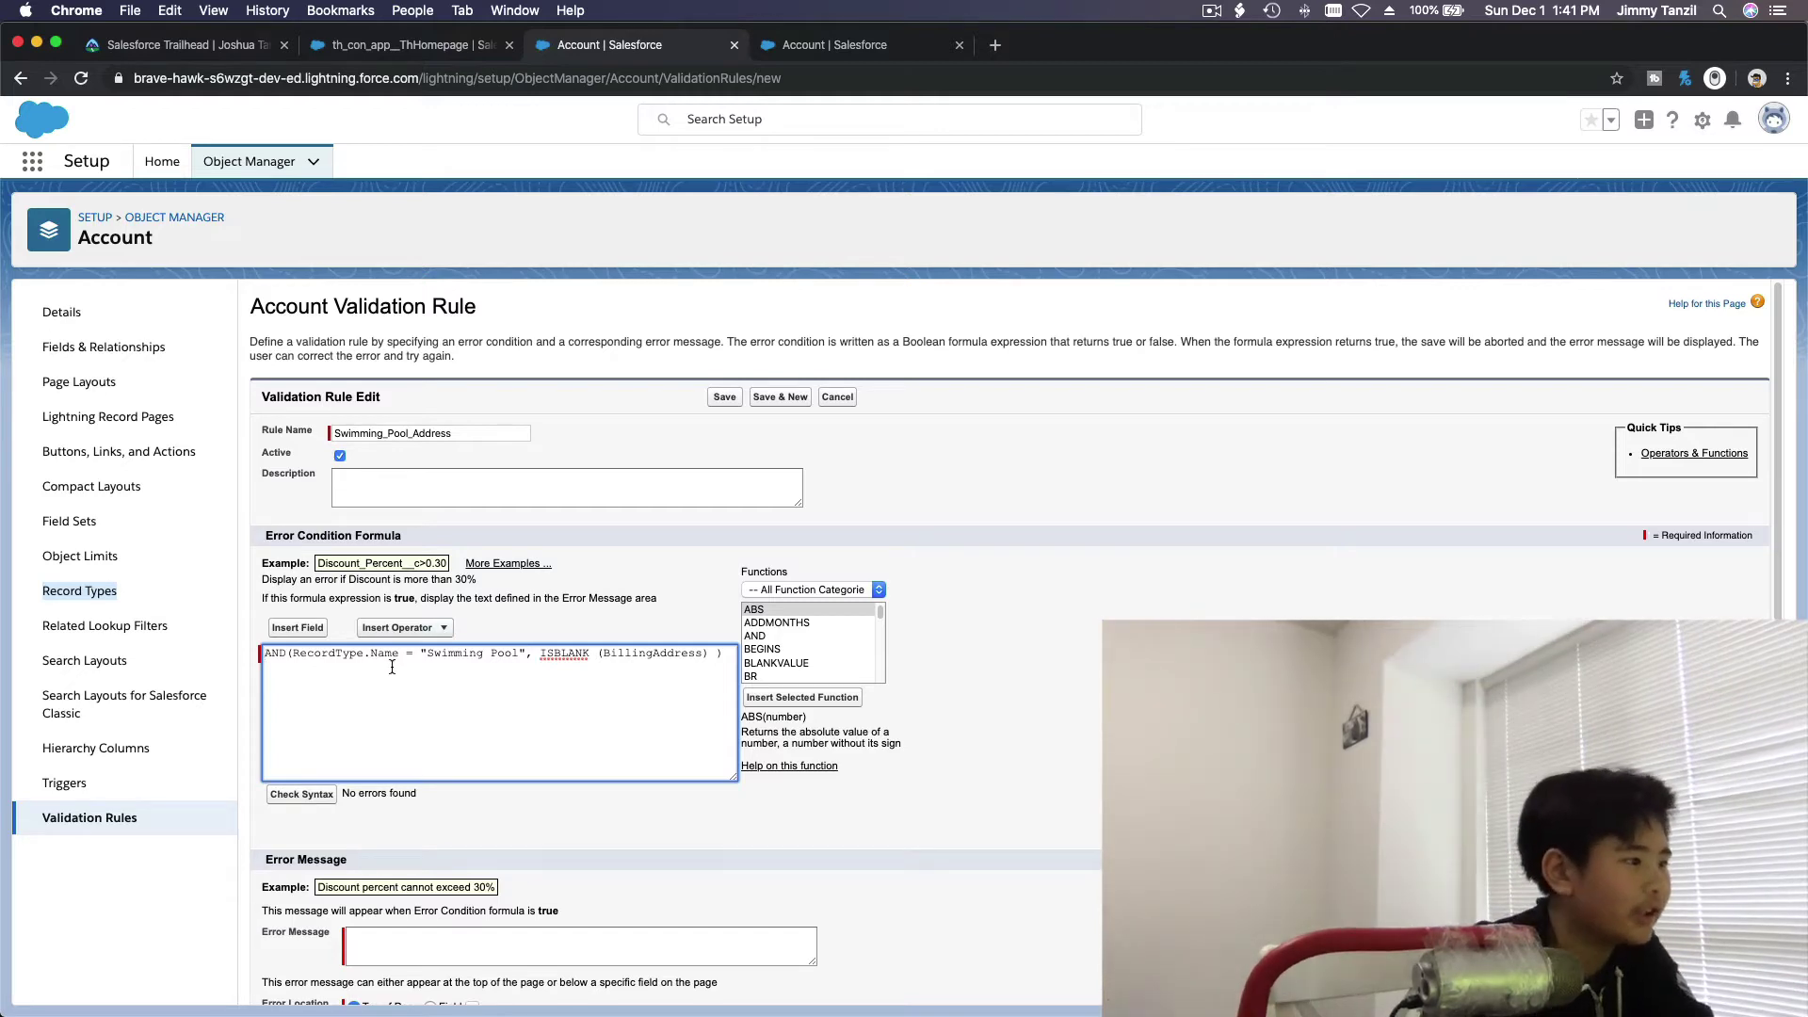
pyautogui.click(301, 653)
pyautogui.click(318, 655)
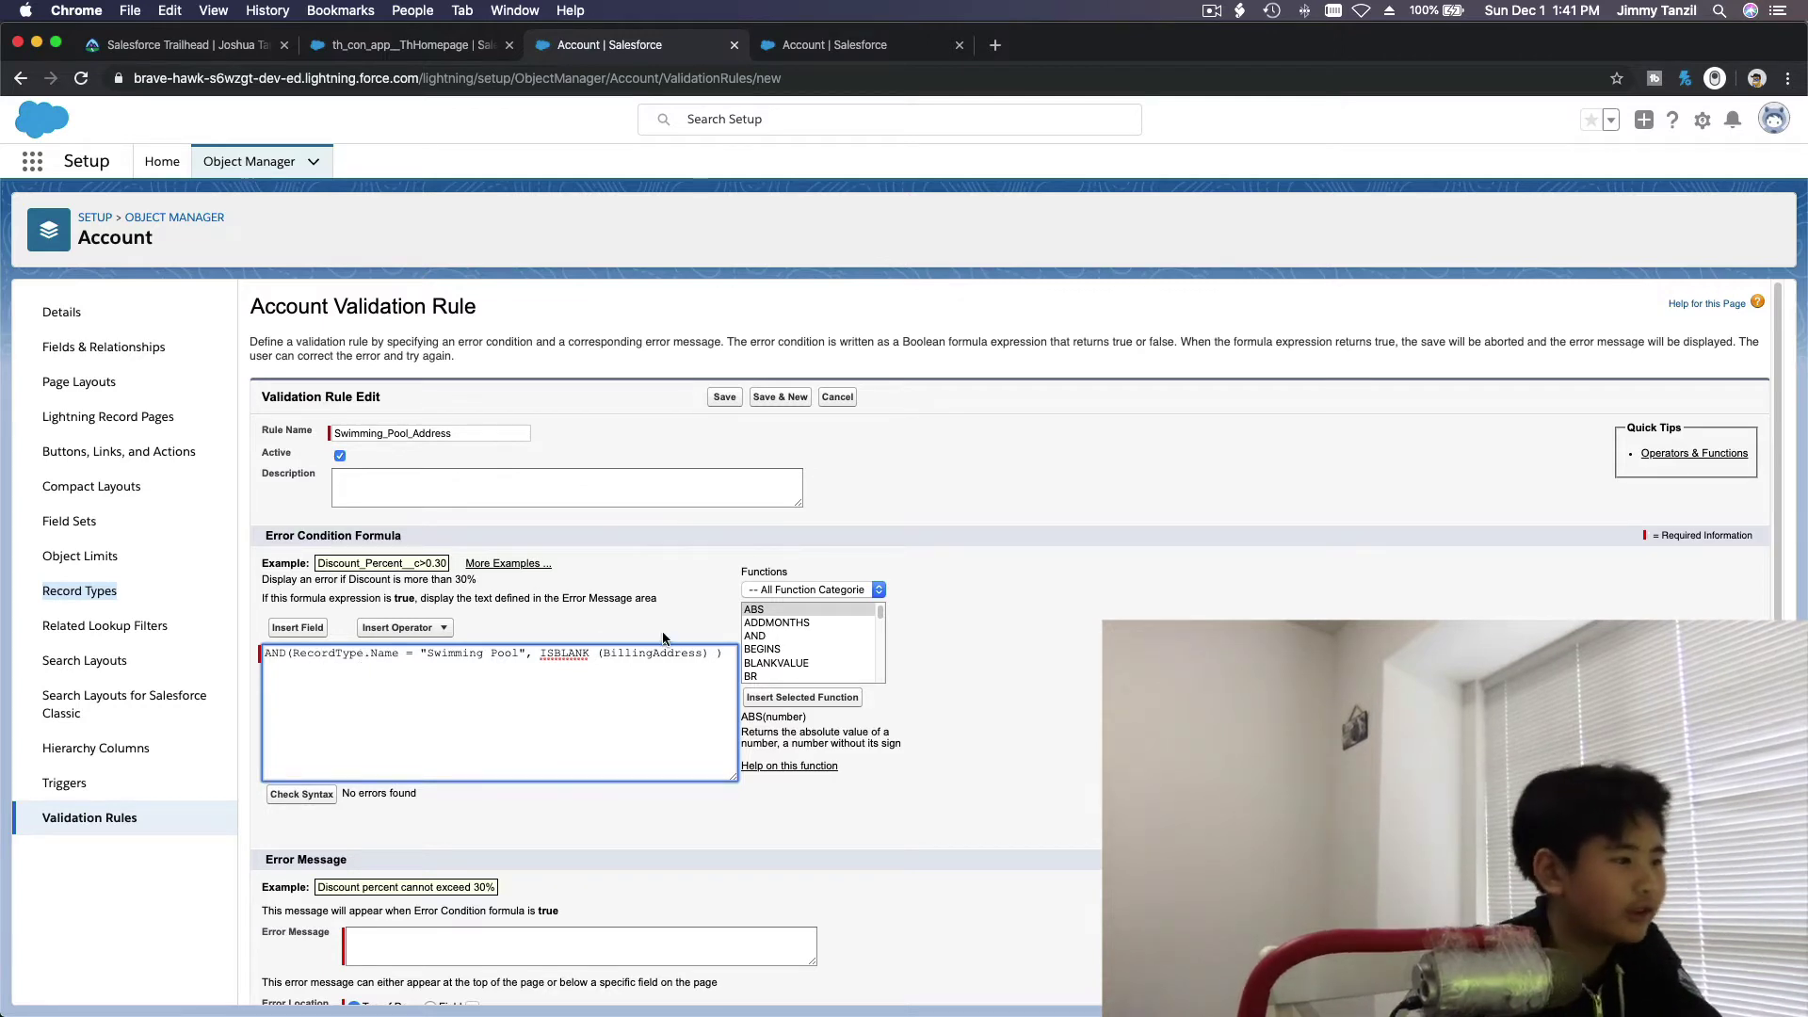
pyautogui.click(1036, 702)
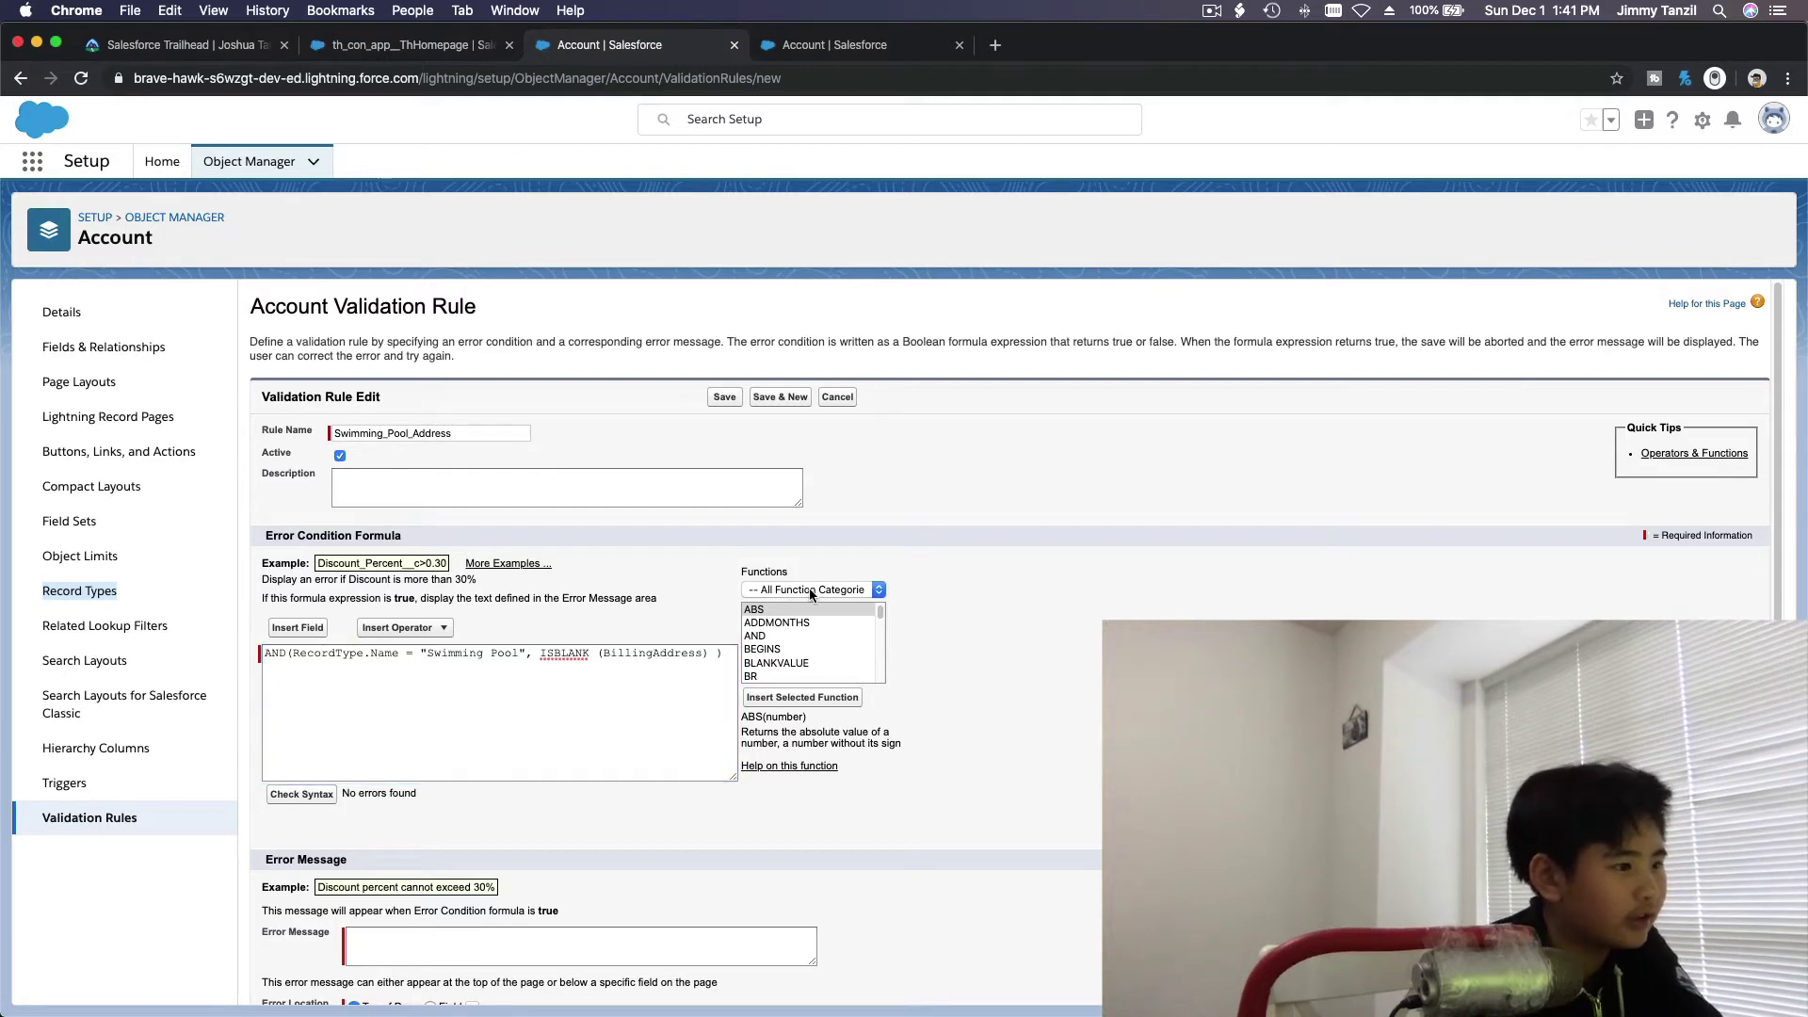
pyautogui.scroll(-2, 803, 640)
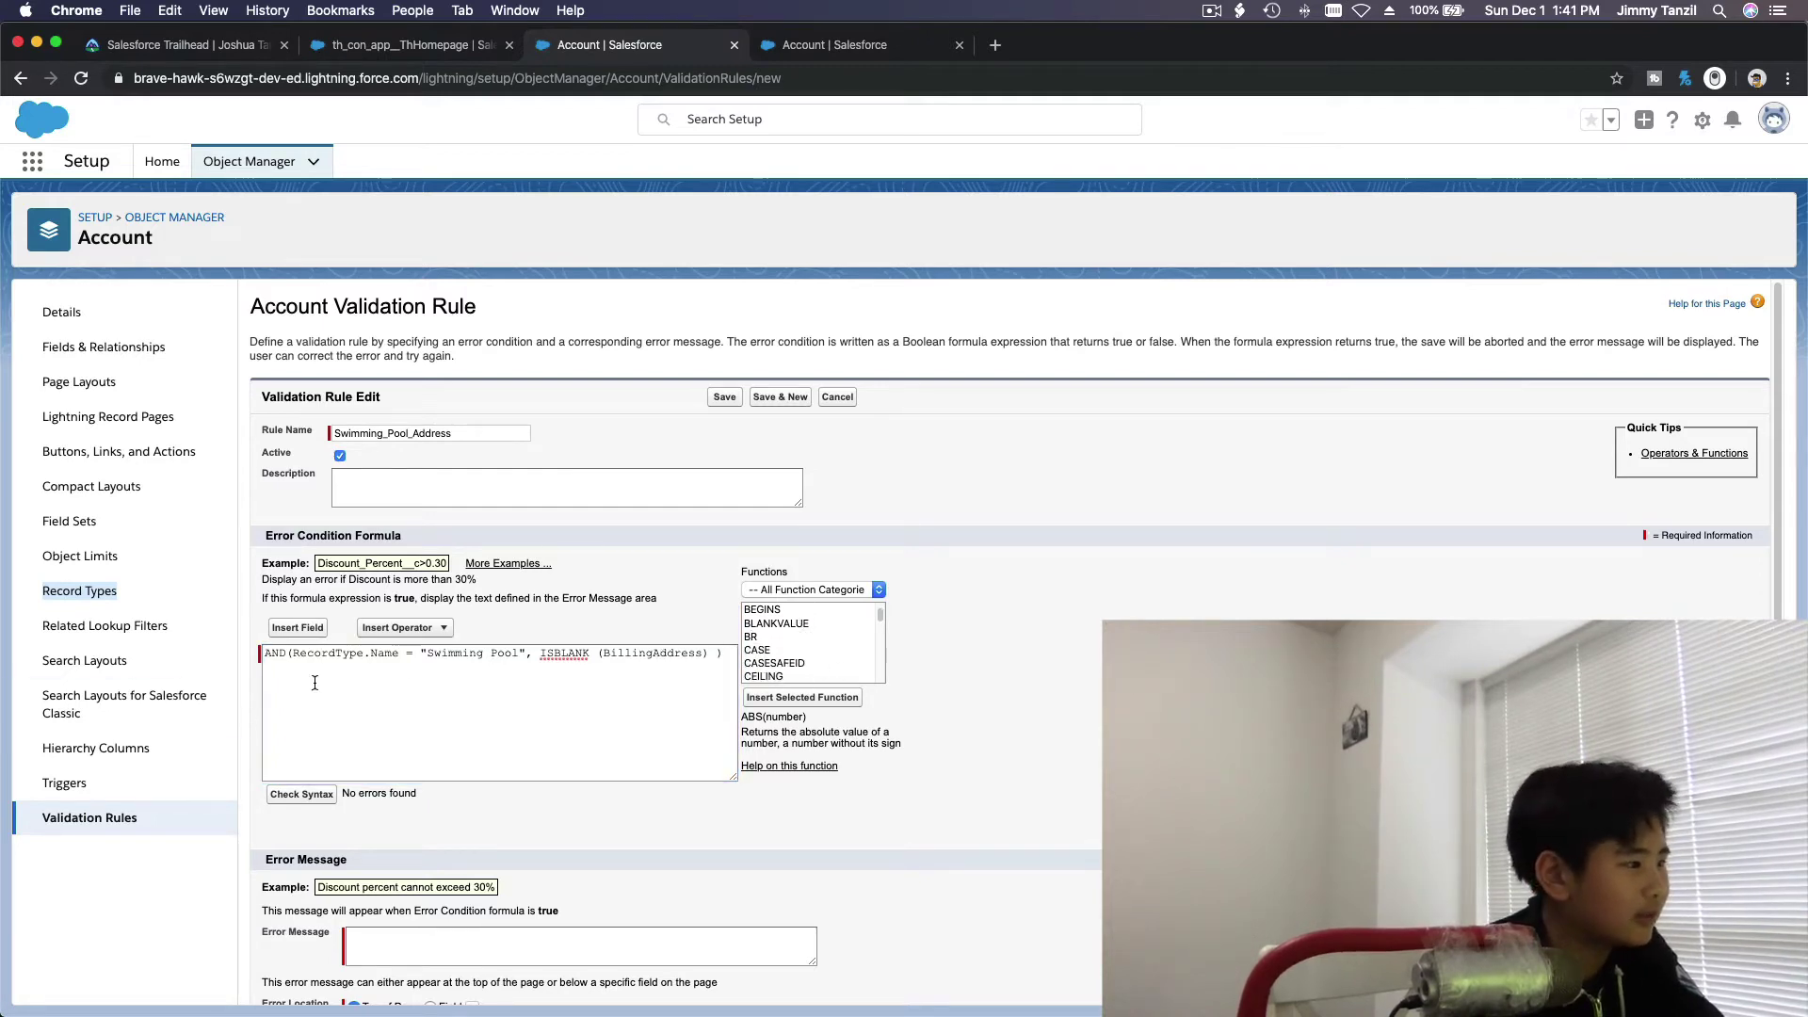
pyautogui.click(802, 676)
pyautogui.click(802, 663)
pyautogui.hscroll(1, 803, 662)
pyautogui.hscroll(-1, 802, 662)
pyautogui.scroll(2, 803, 662)
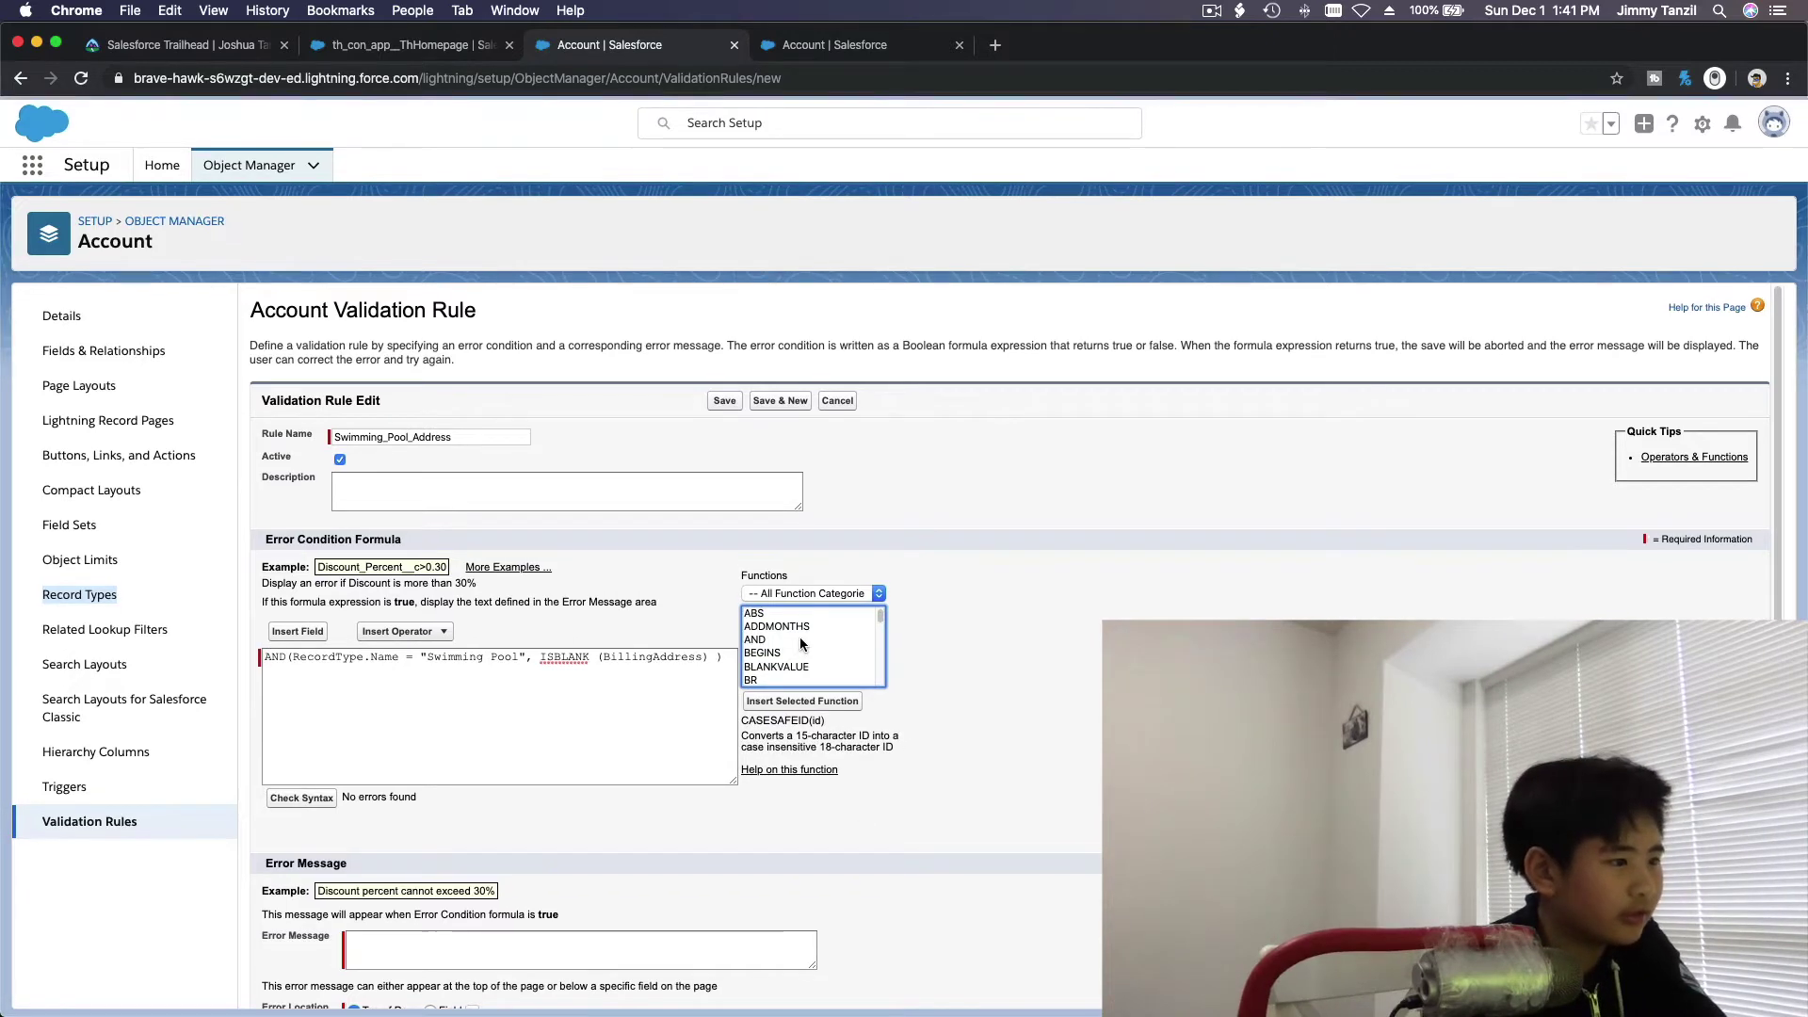
pyautogui.click(785, 636)
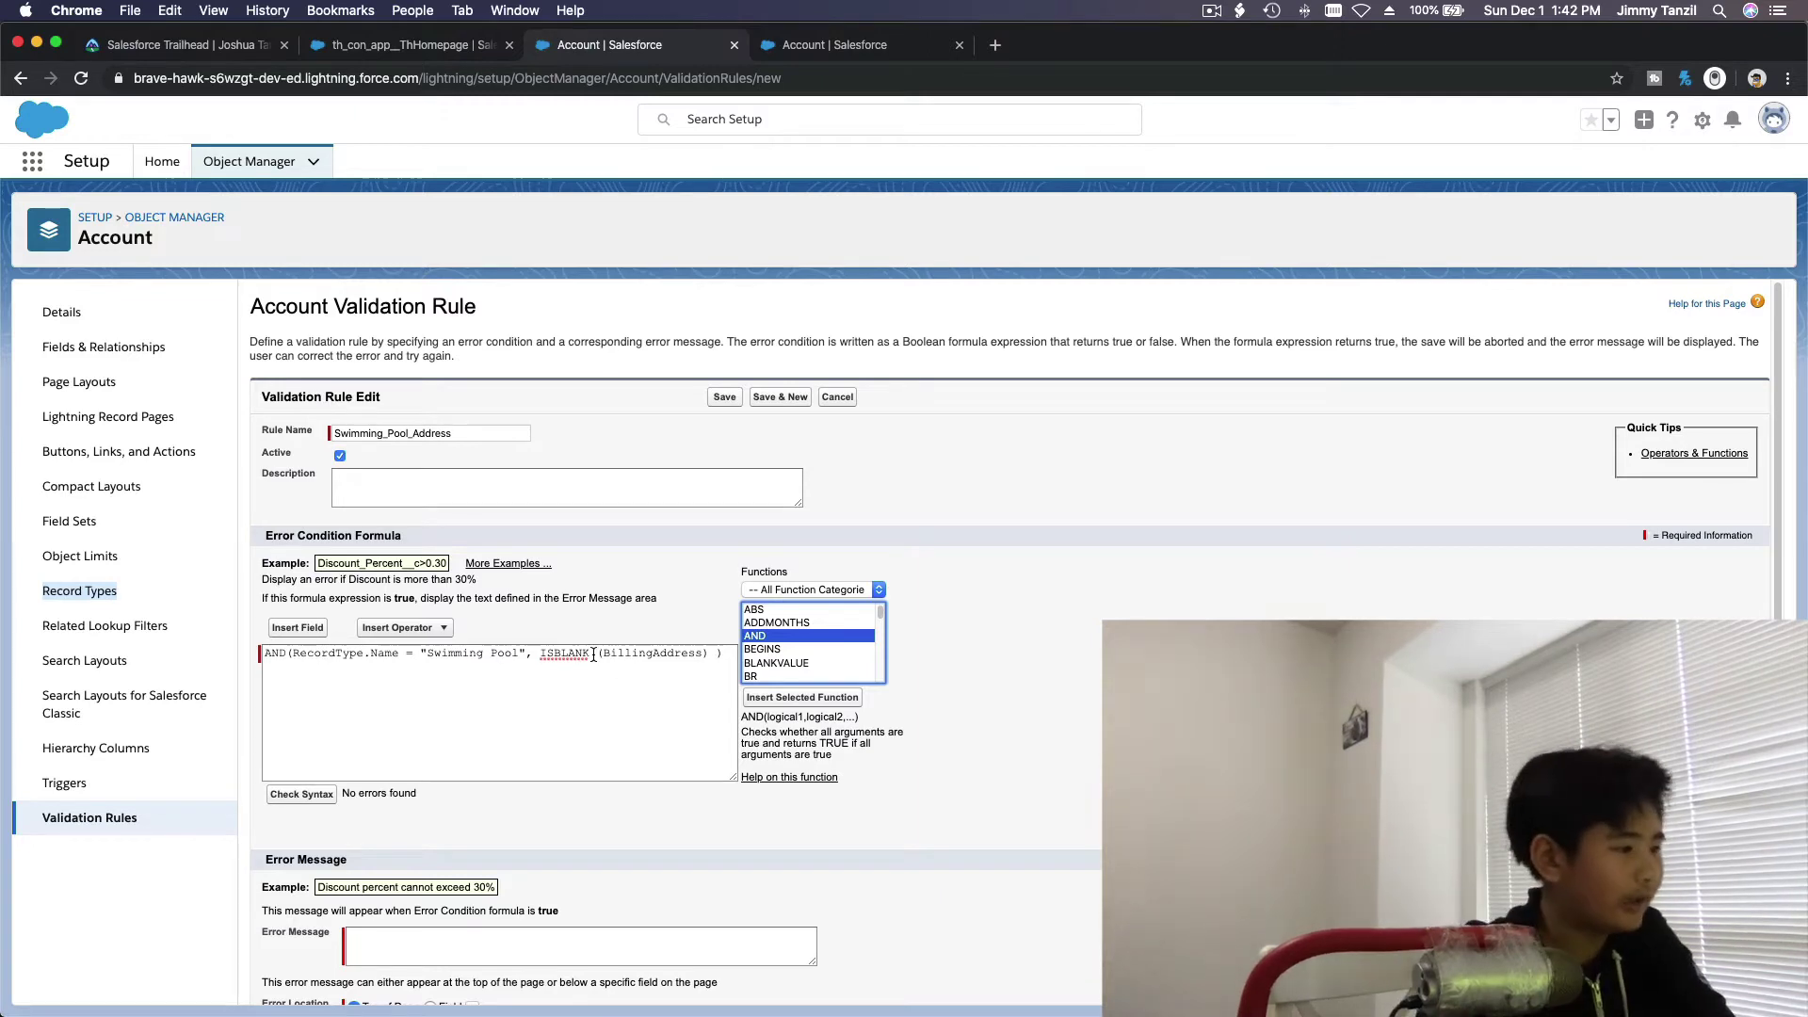
pyautogui.click(630, 657)
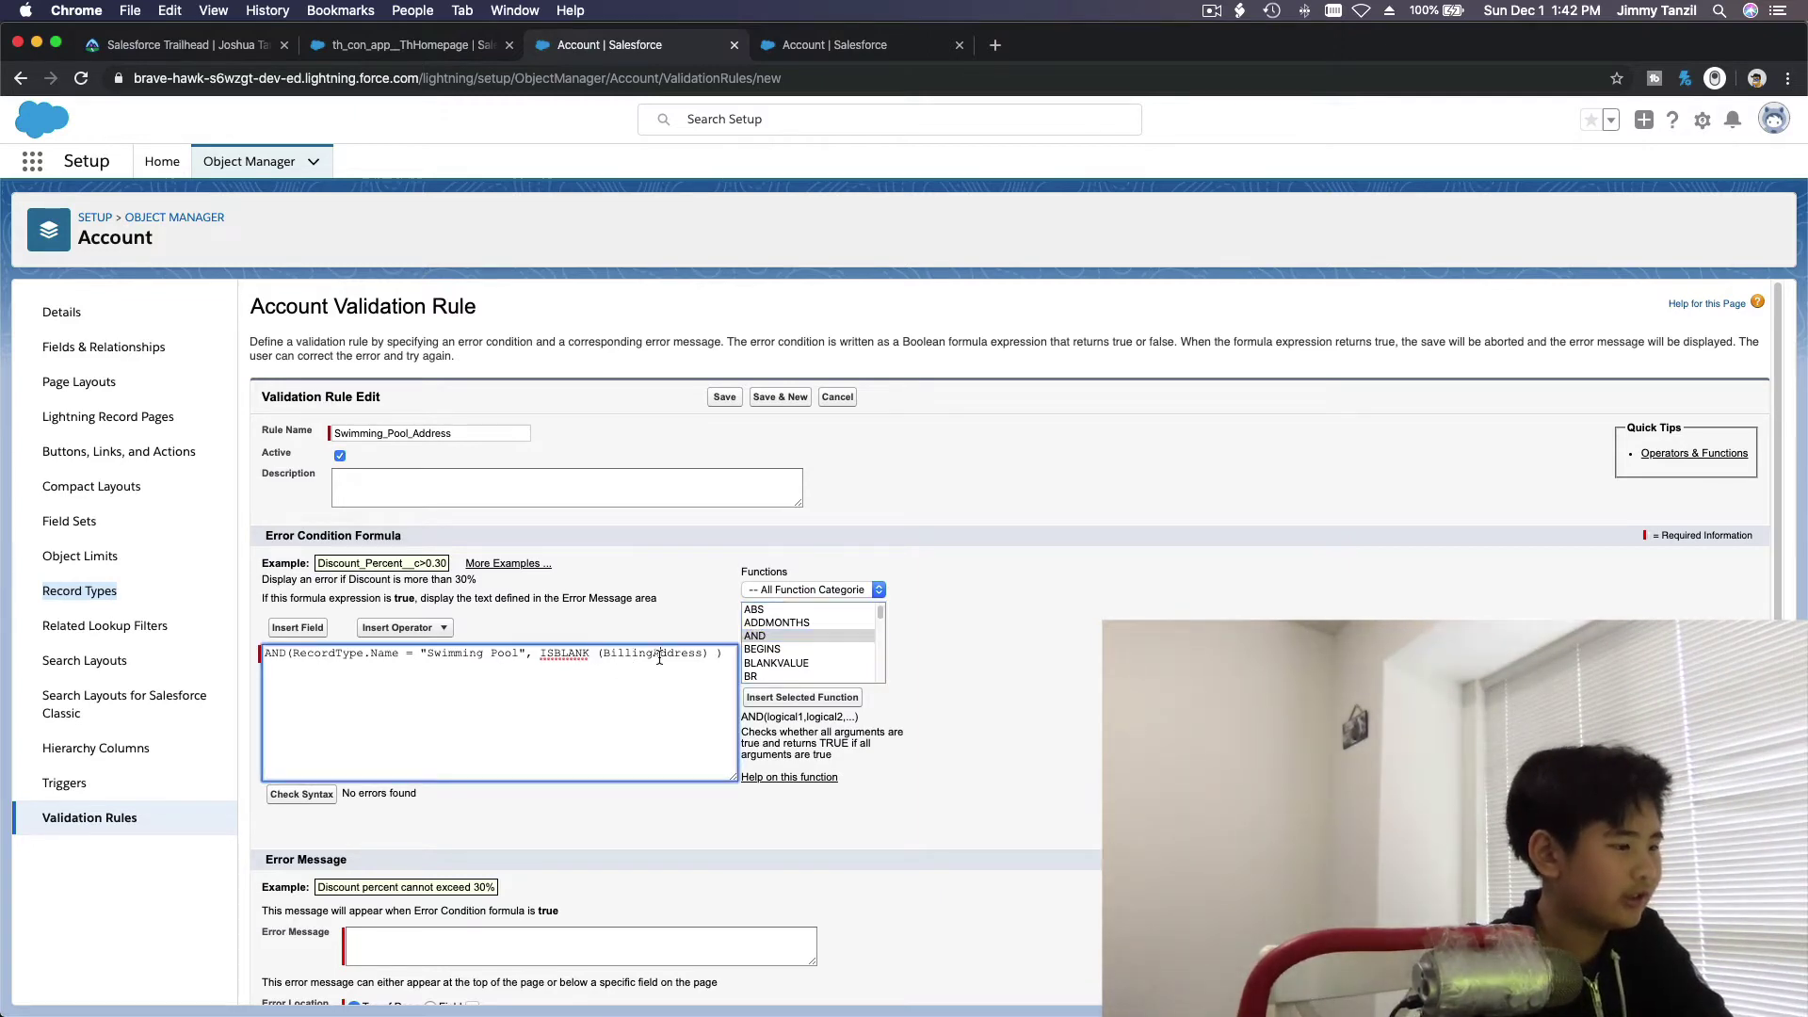
pyautogui.doubleClick(648, 656)
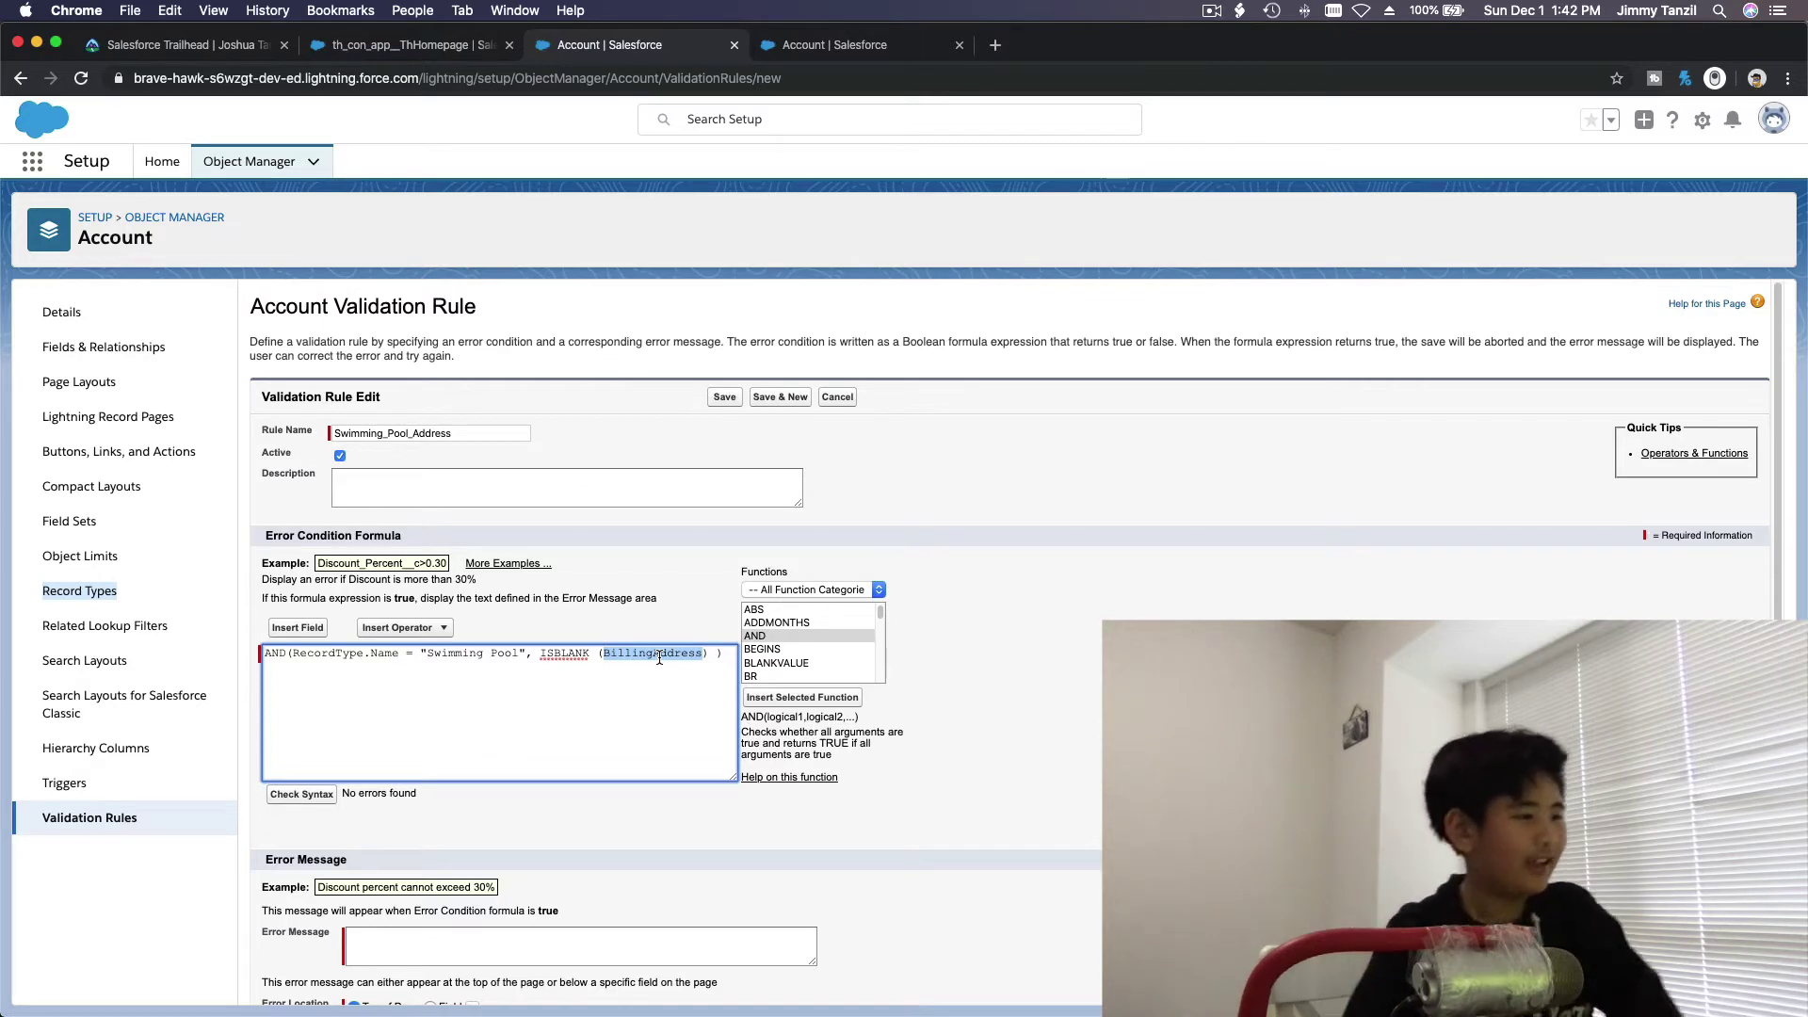
pyautogui.click(727, 654)
# - Enter the error message 'The Swimming Pool must have a billing address.' and save the rule
pyautogui.scroll(-2, 749, 761)
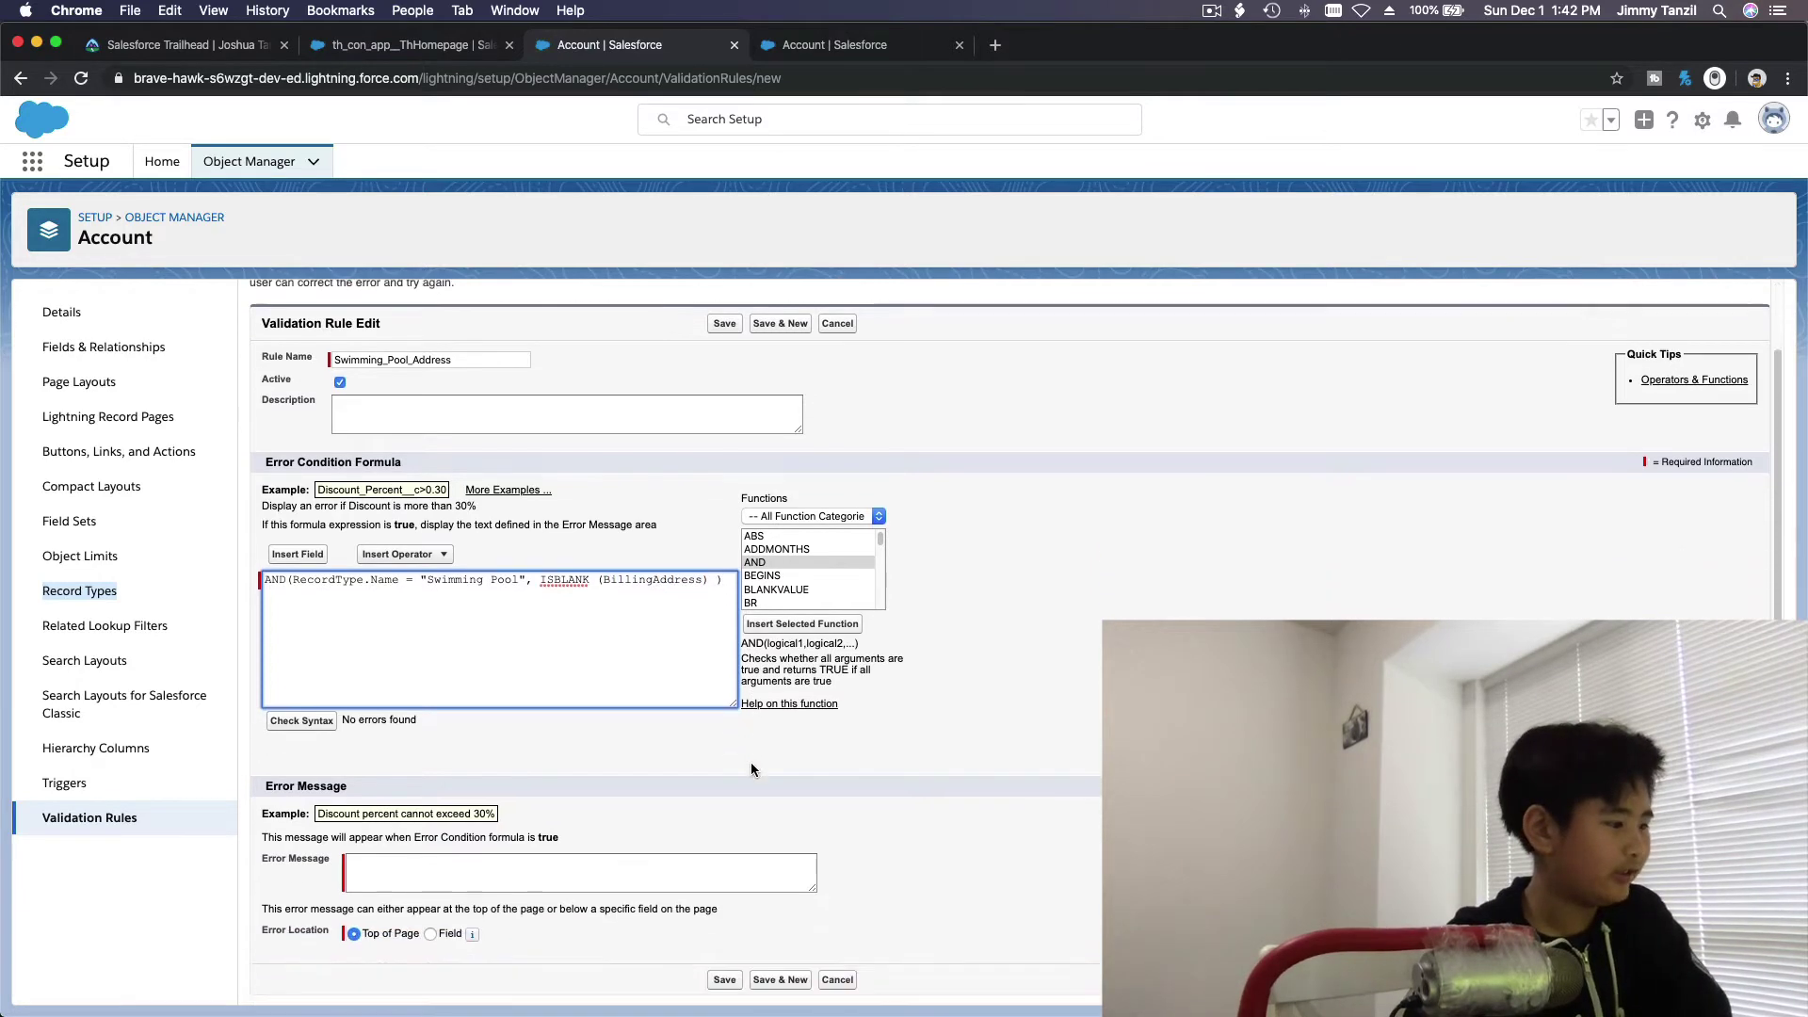
pyautogui.click(479, 875)
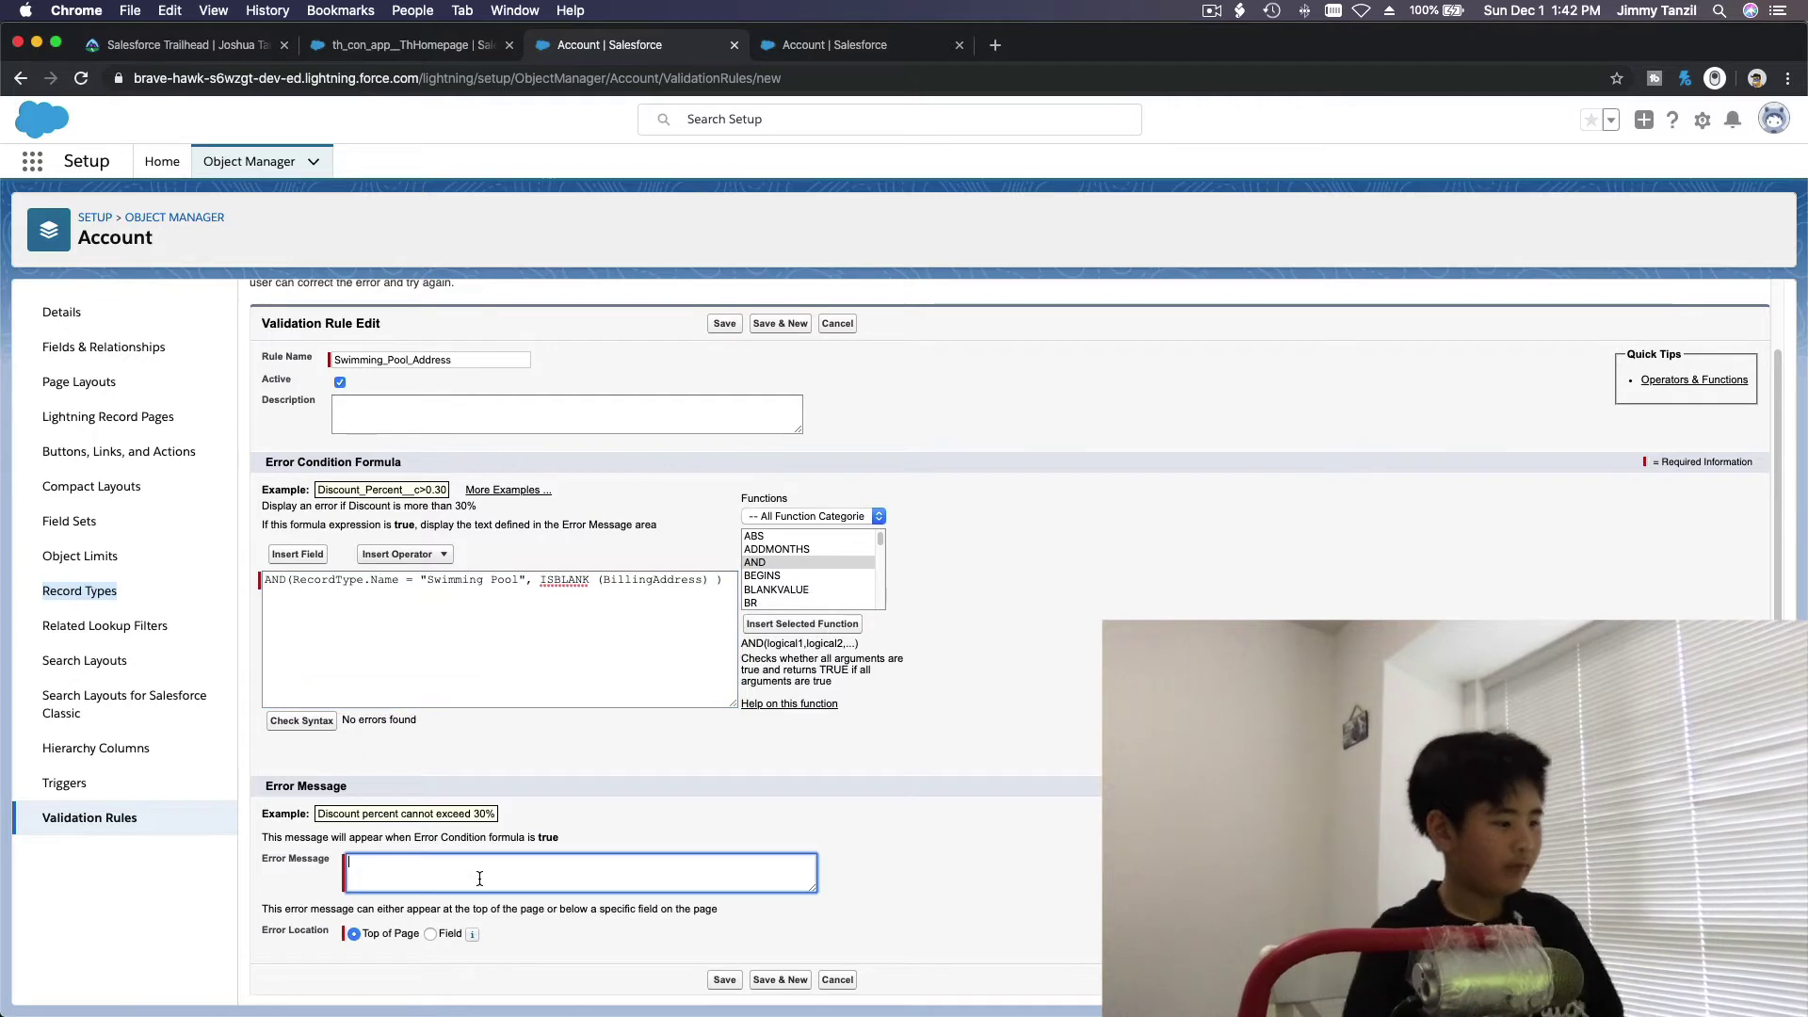
pyautogui.write('The Swimming POolool must have an ad')
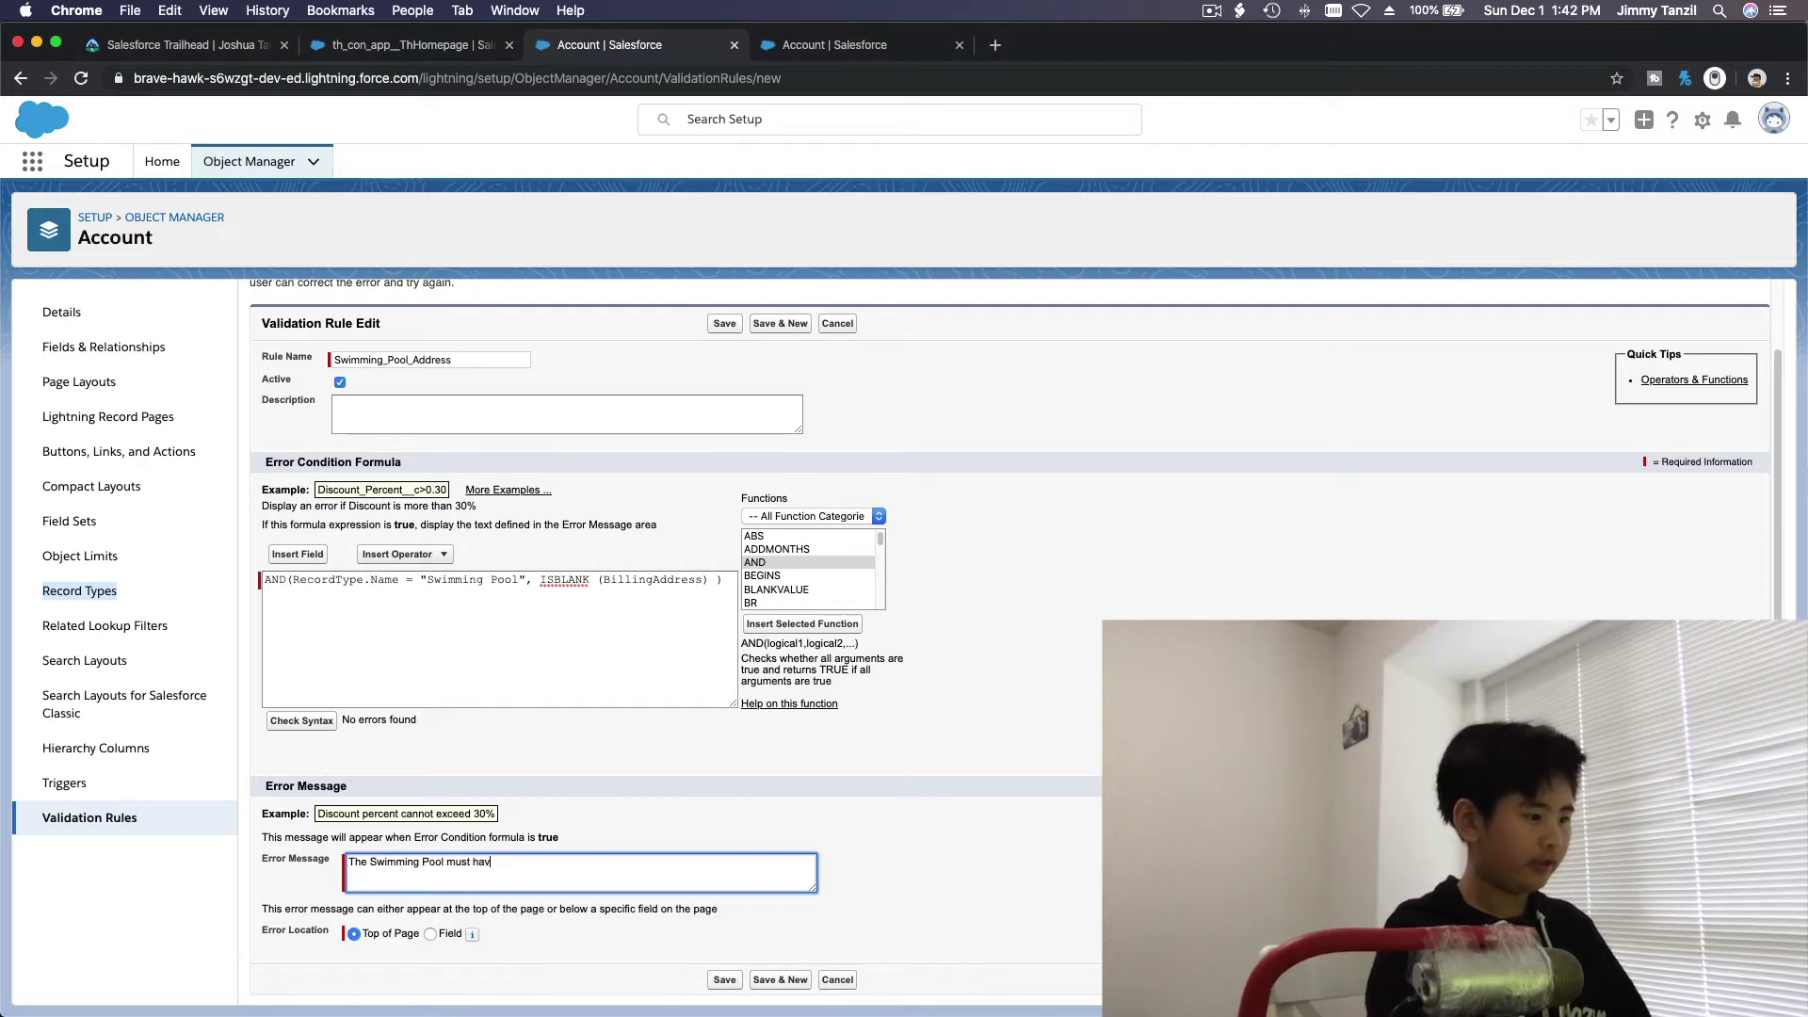
pyautogui.press('BackSpace')
pyautogui.press('BackSpace')
pyautogui.press('BackSpace')
pyautogui.press('BackSpace')
pyautogui.press('BackSpace')
pyautogui.press('BackSpace')
pyautogui.press('BackSpace')
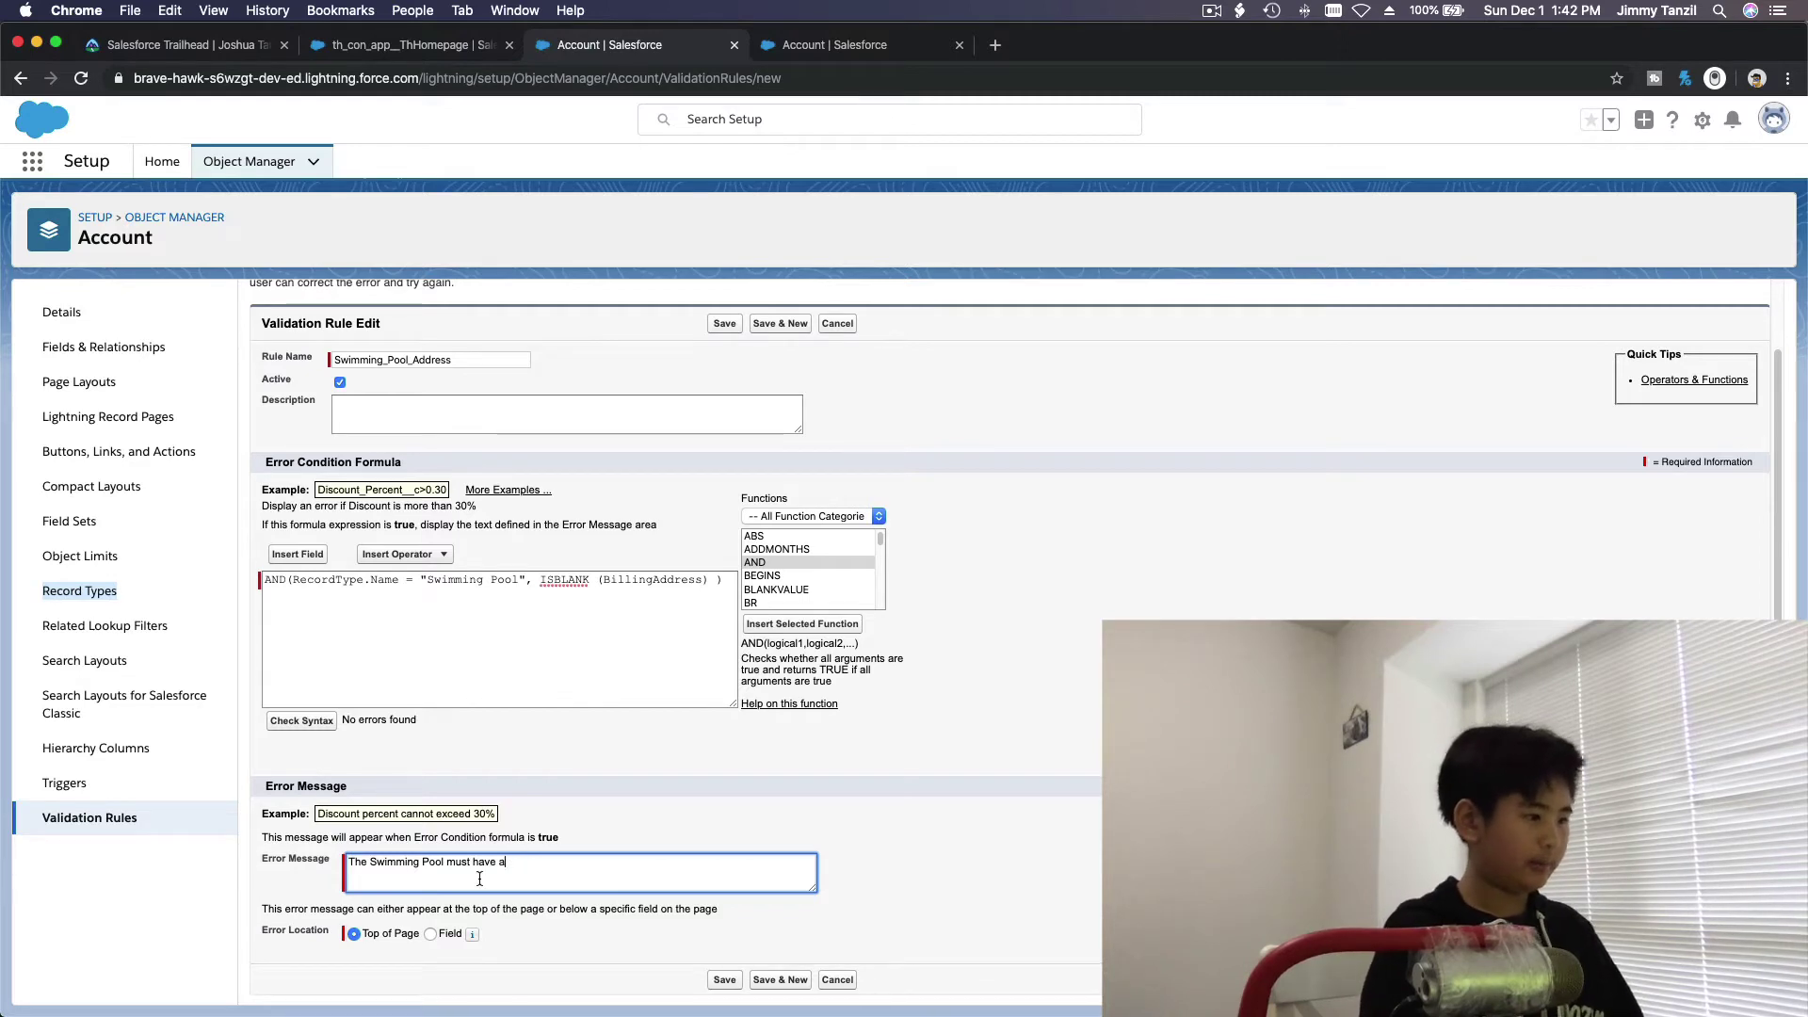
pyautogui.write('e a billing ')
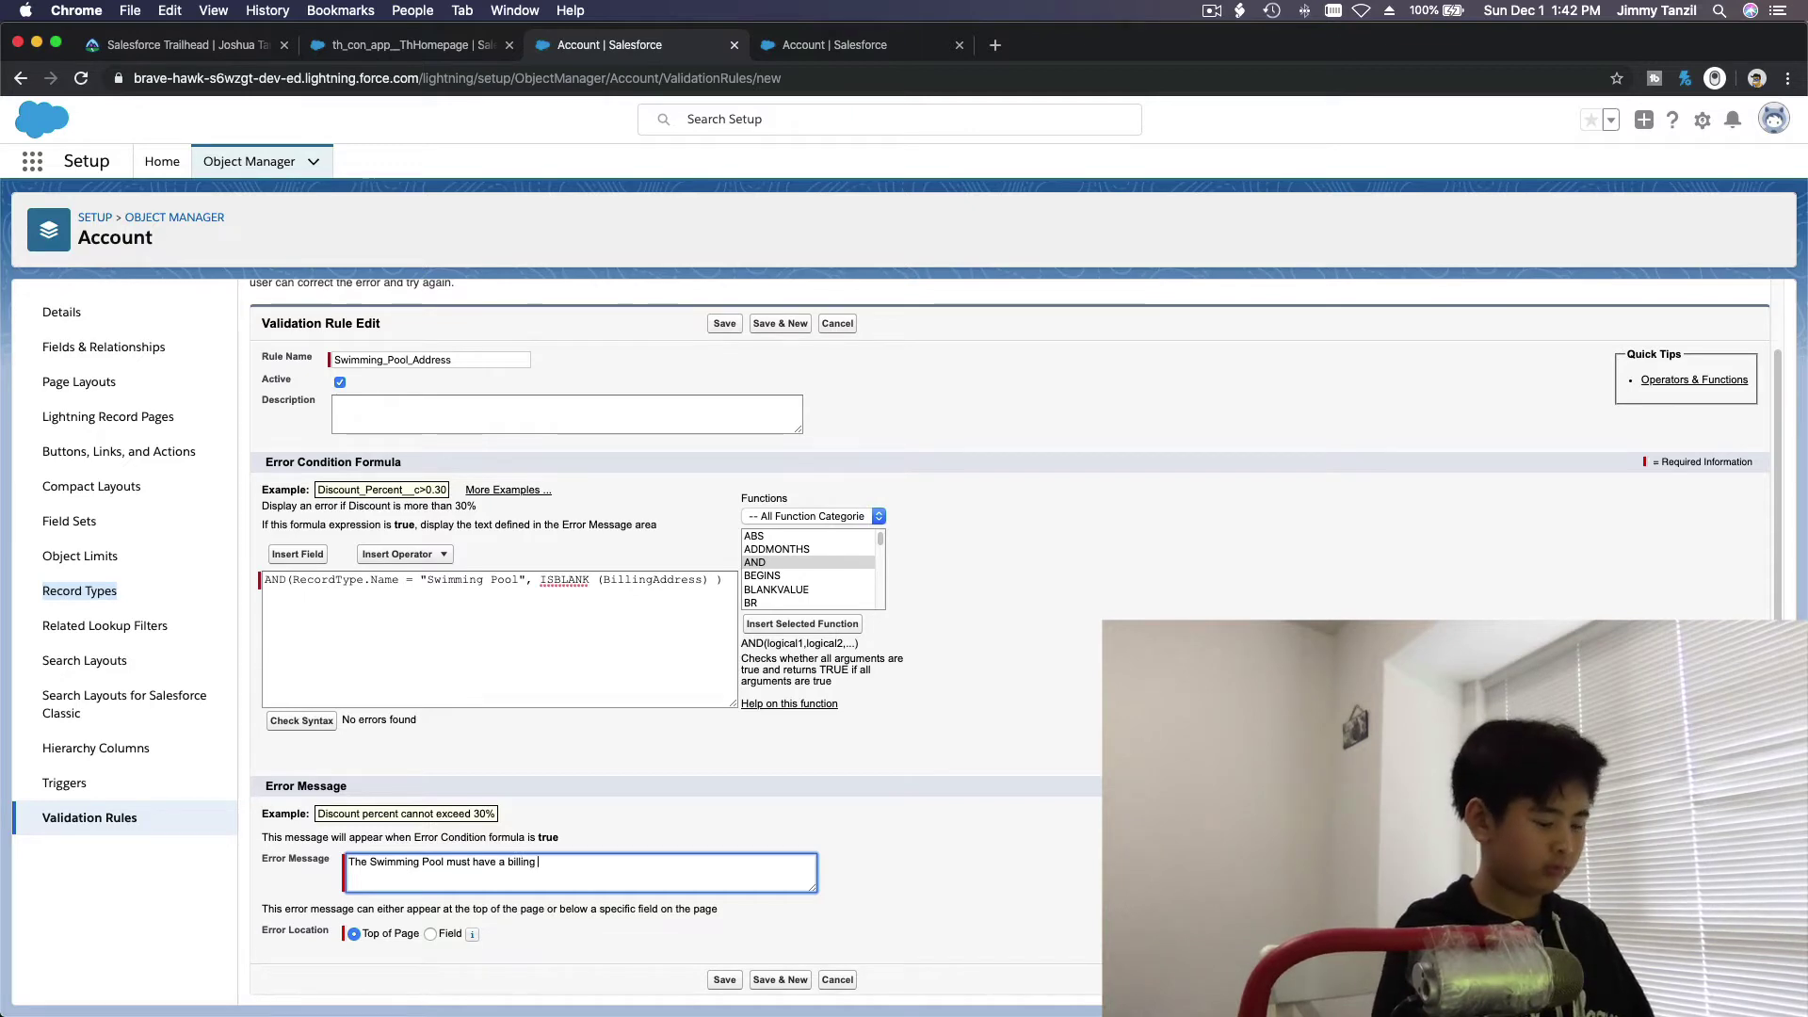
pyautogui.write('address.')
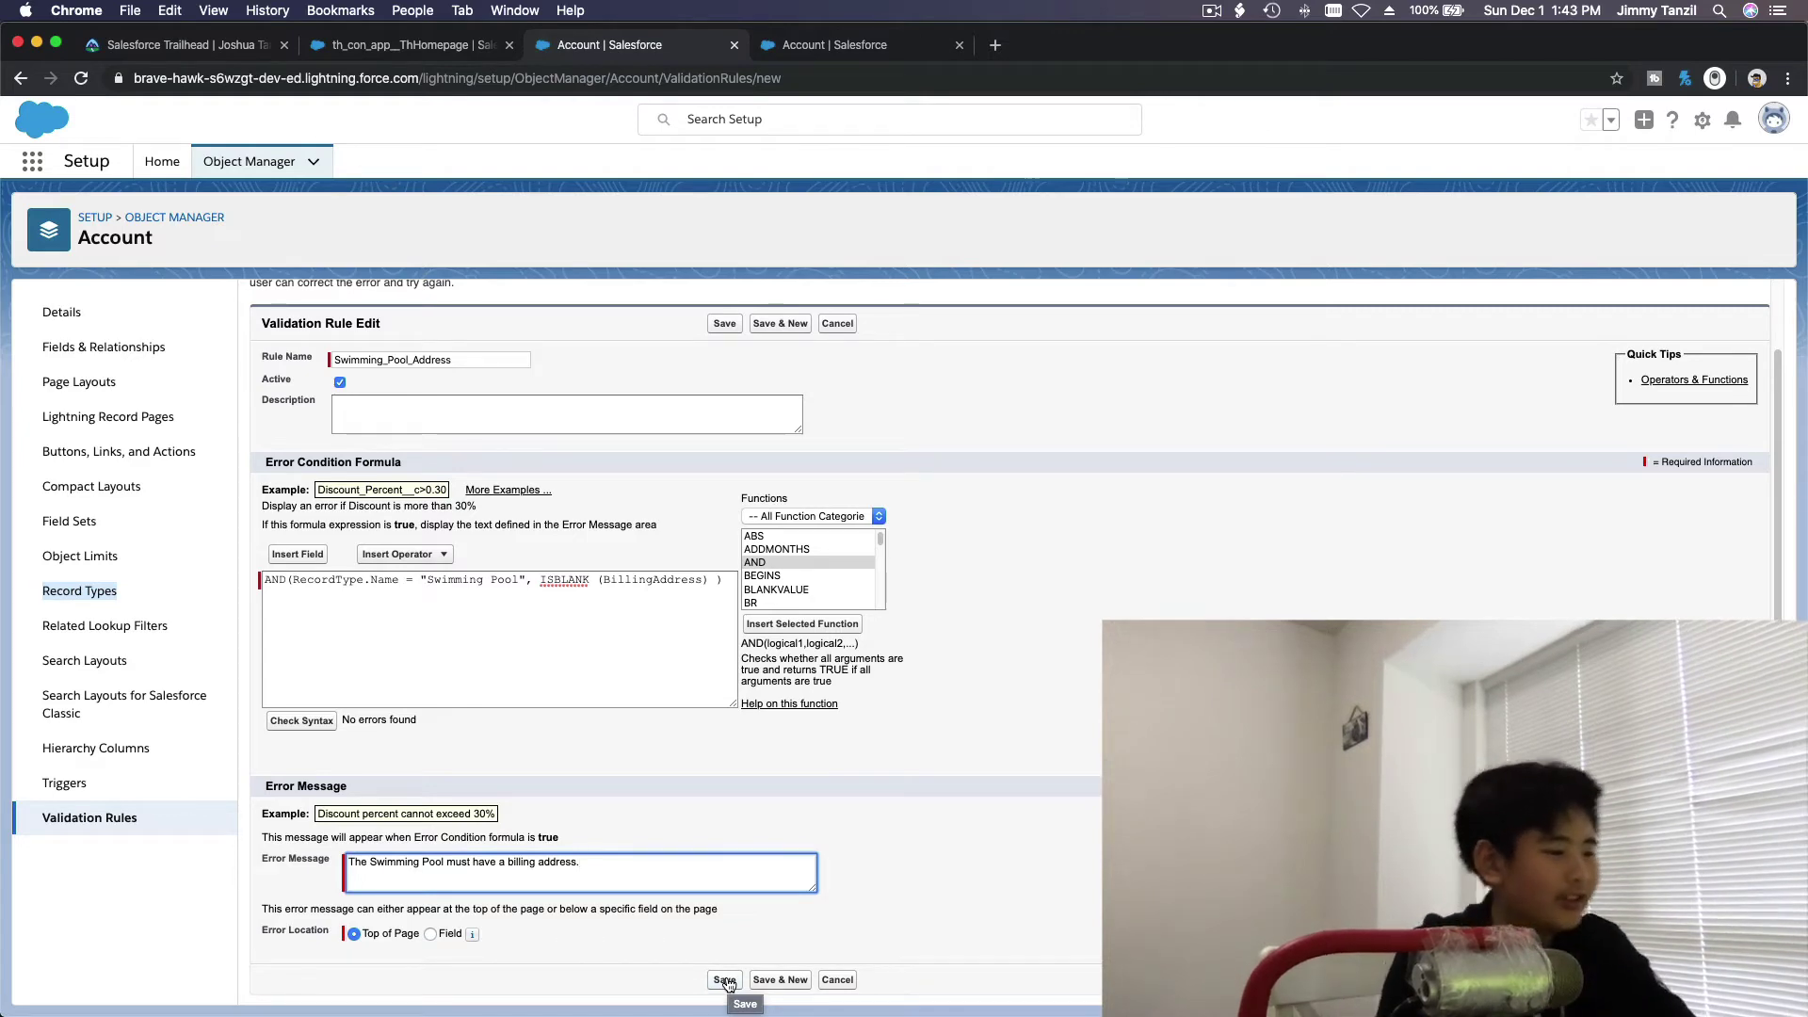
pyautogui.click(722, 981)
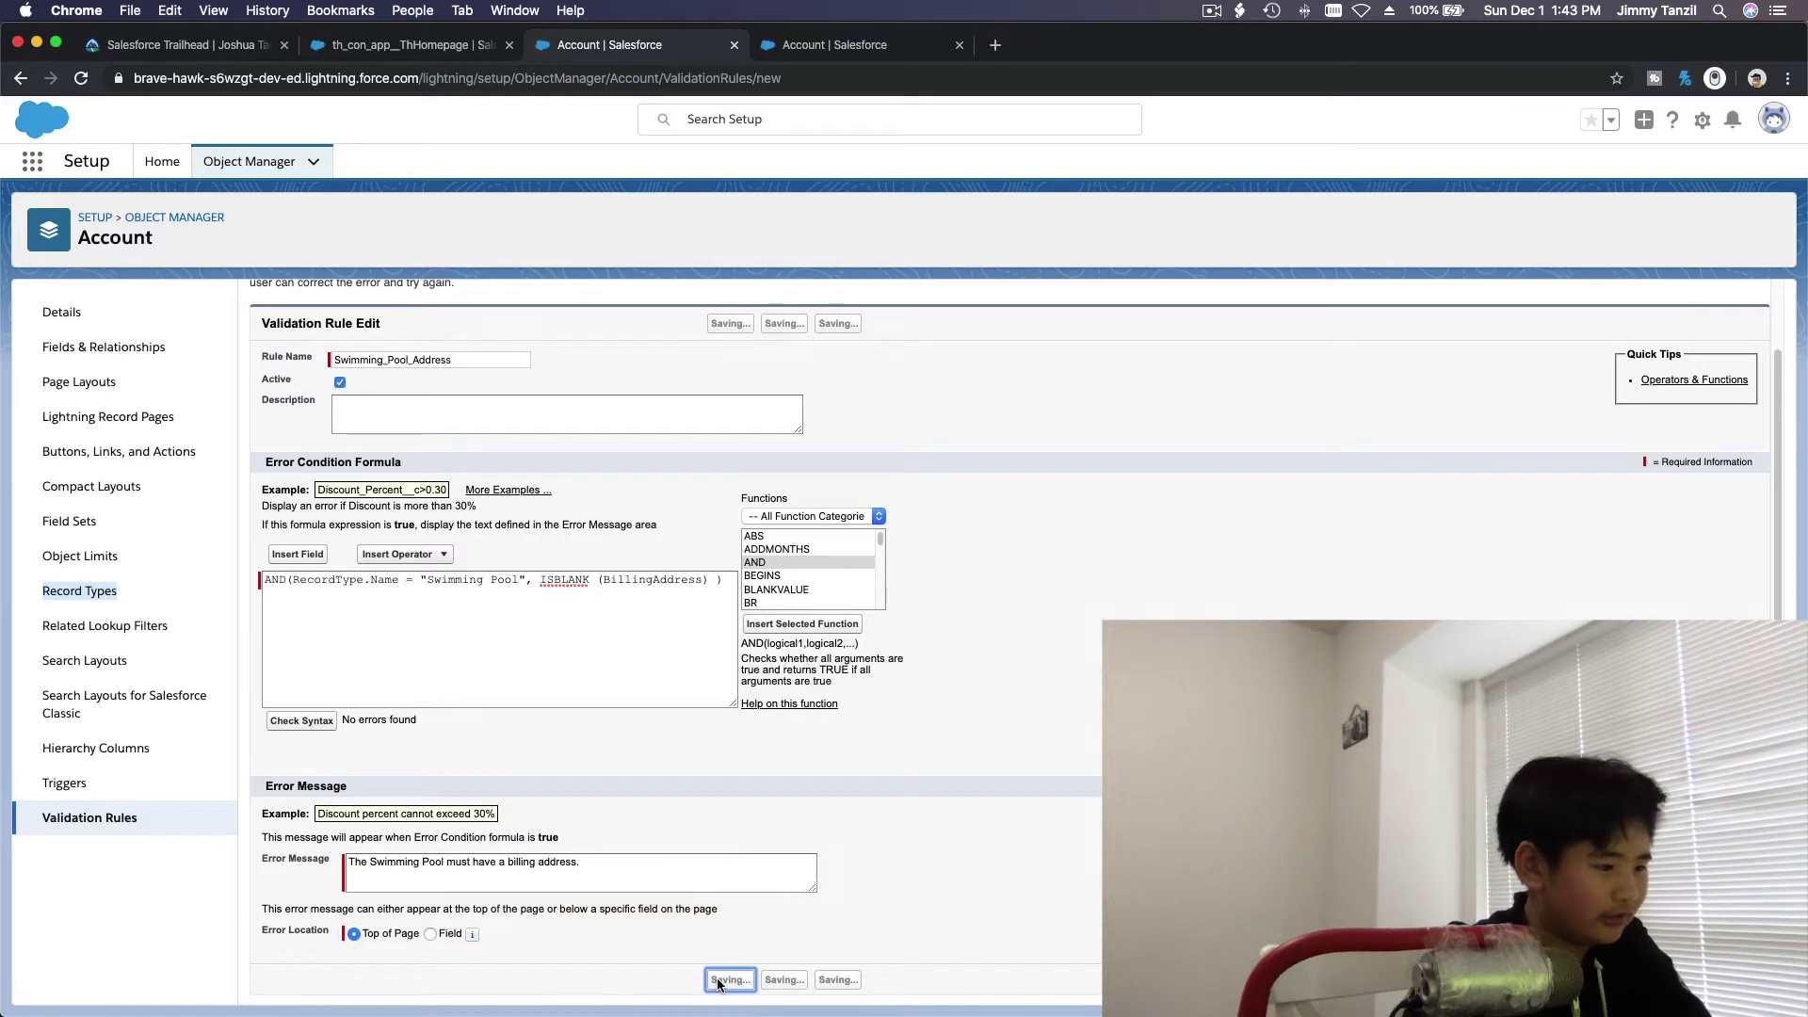
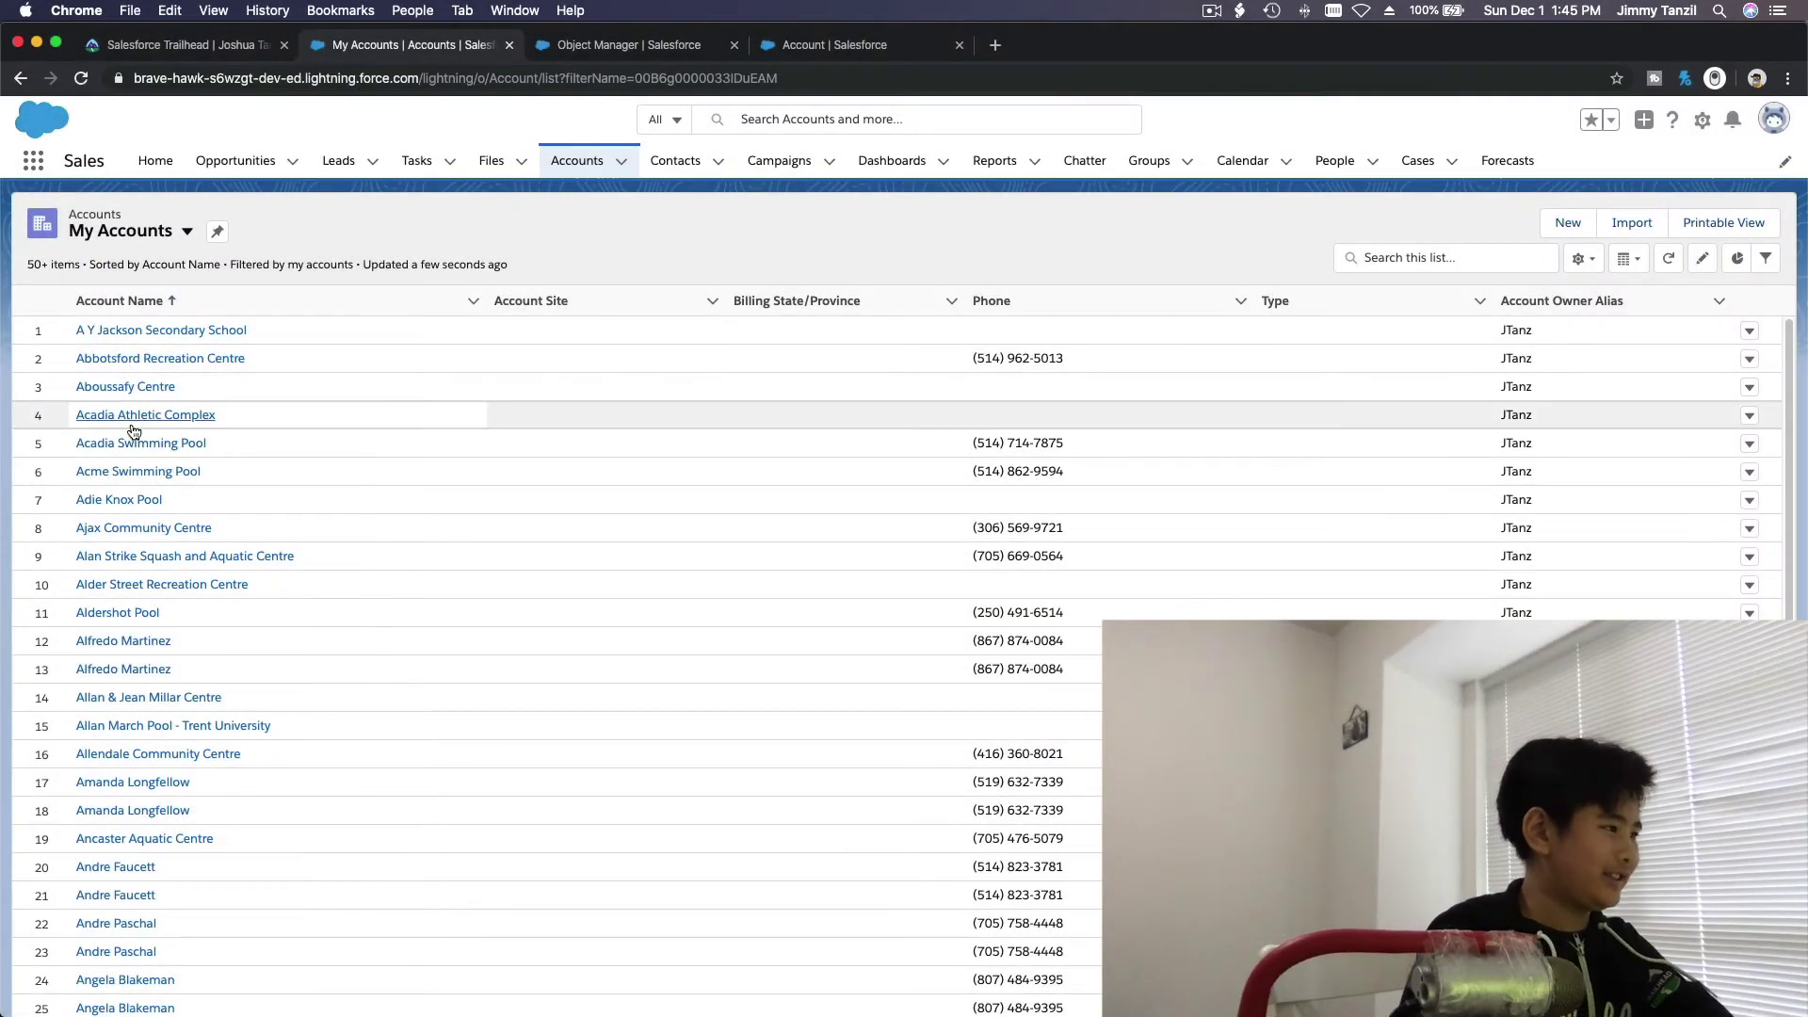
pyautogui.click(174, 444)
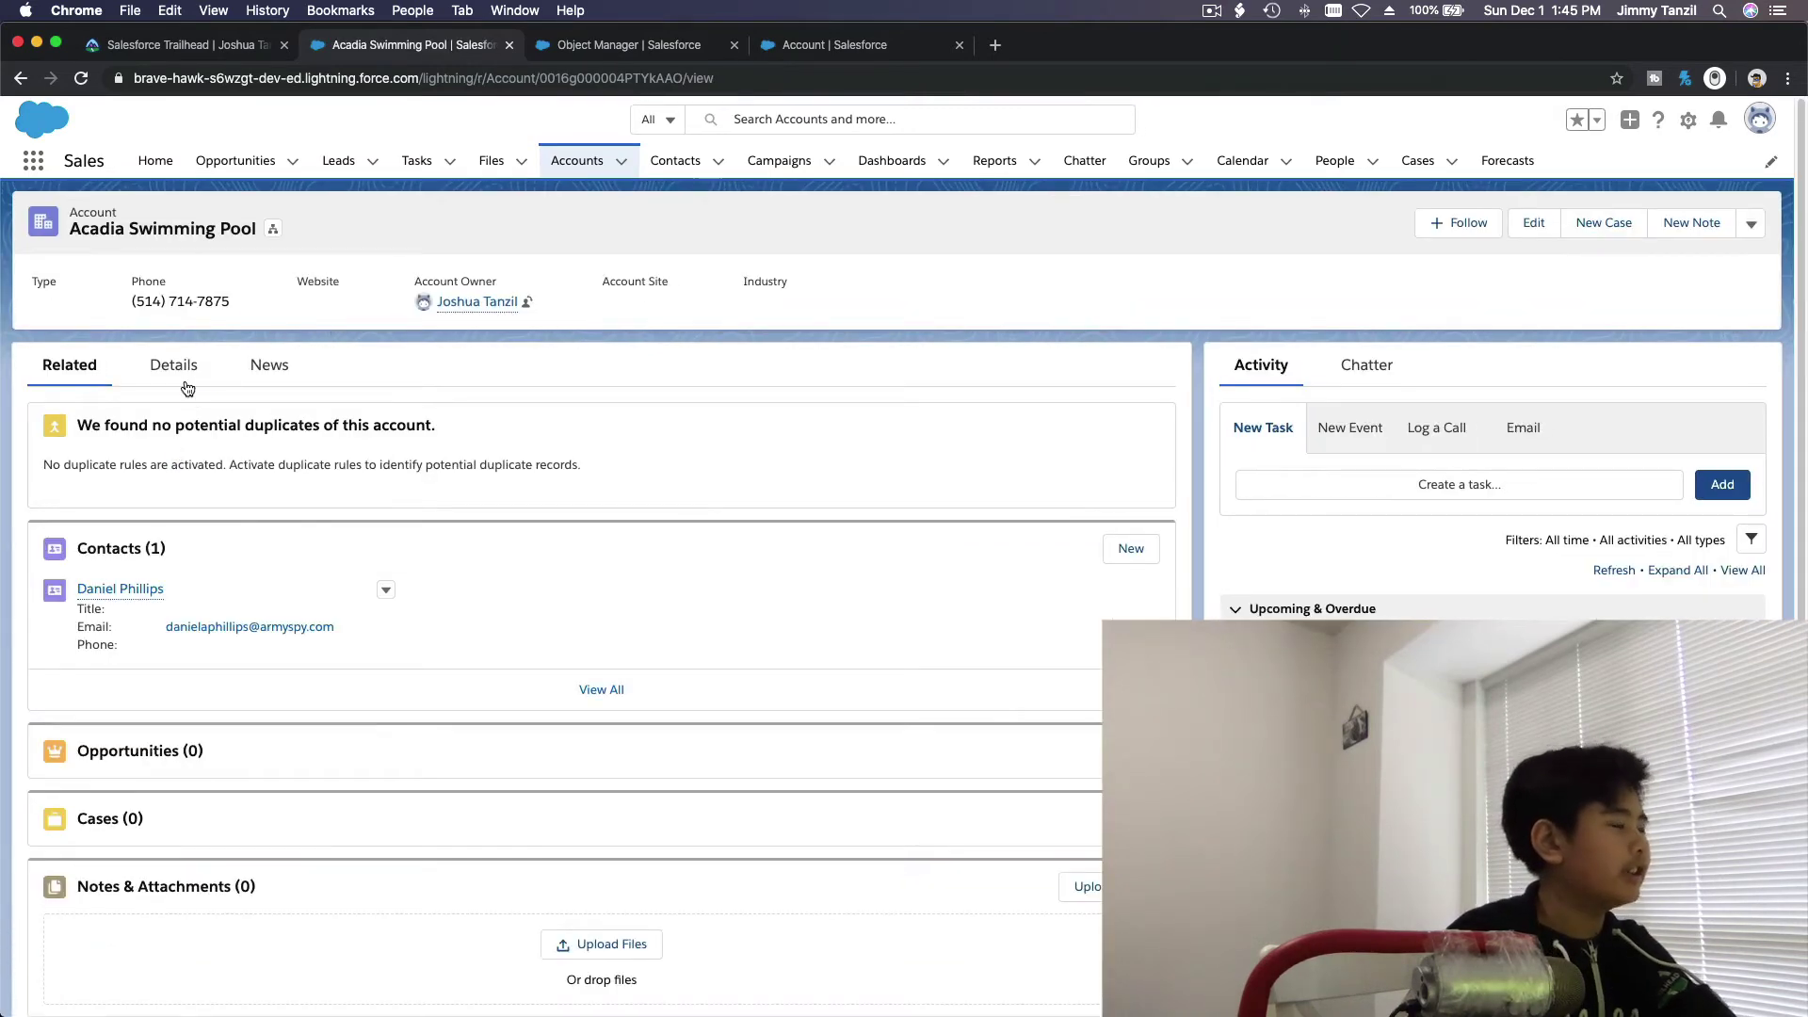
pyautogui.click(186, 381)
pyautogui.scroll(-2, 225, 395)
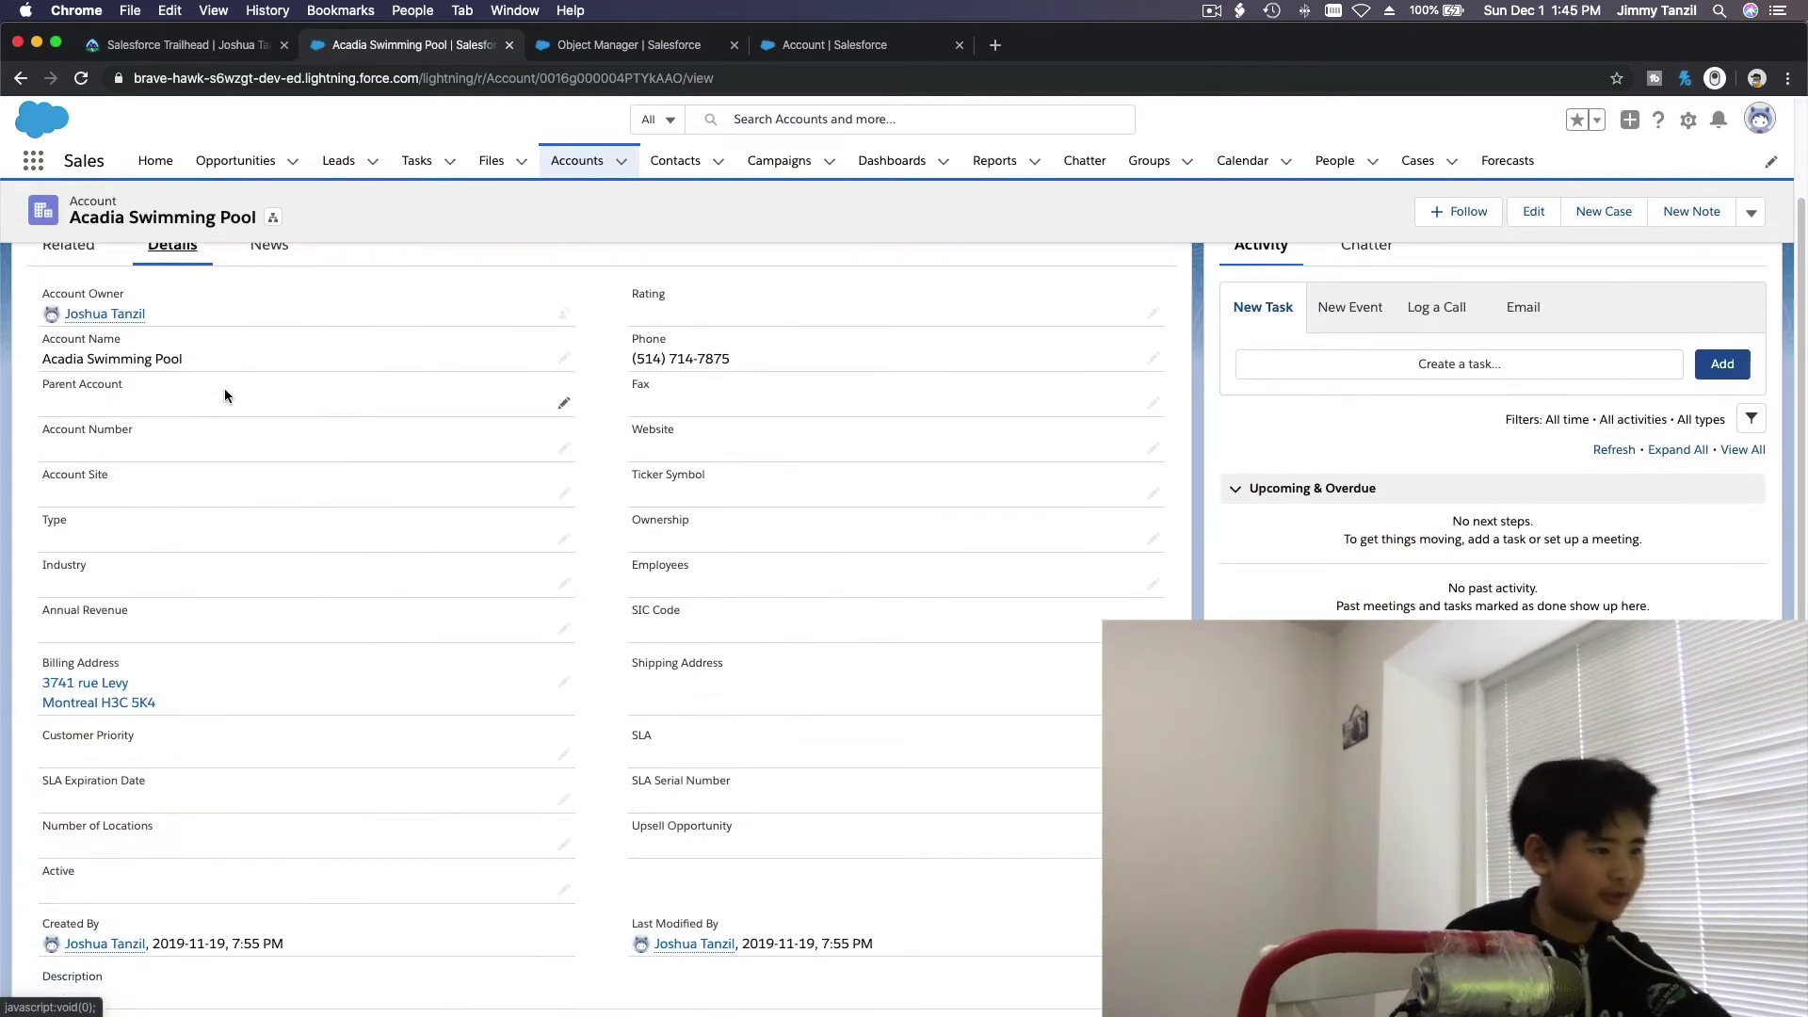
pyautogui.scroll(3, 228, 390)
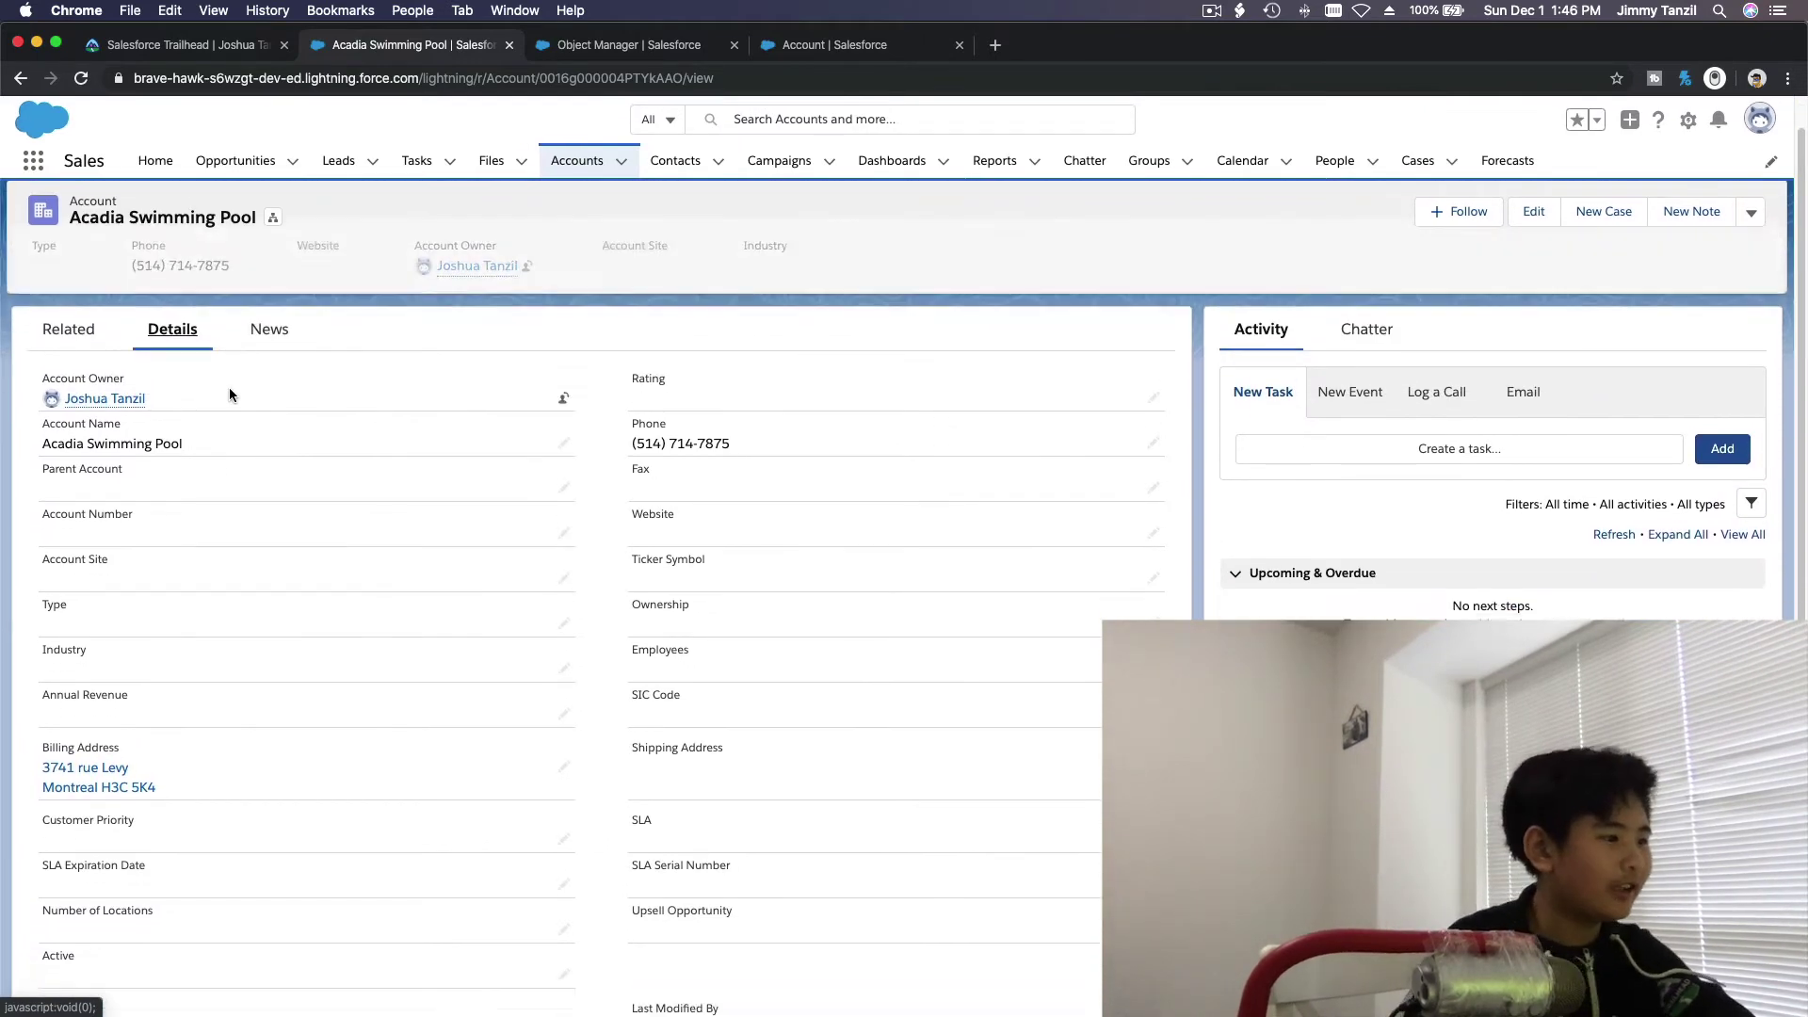
pyautogui.scroll(-2, 228, 395)
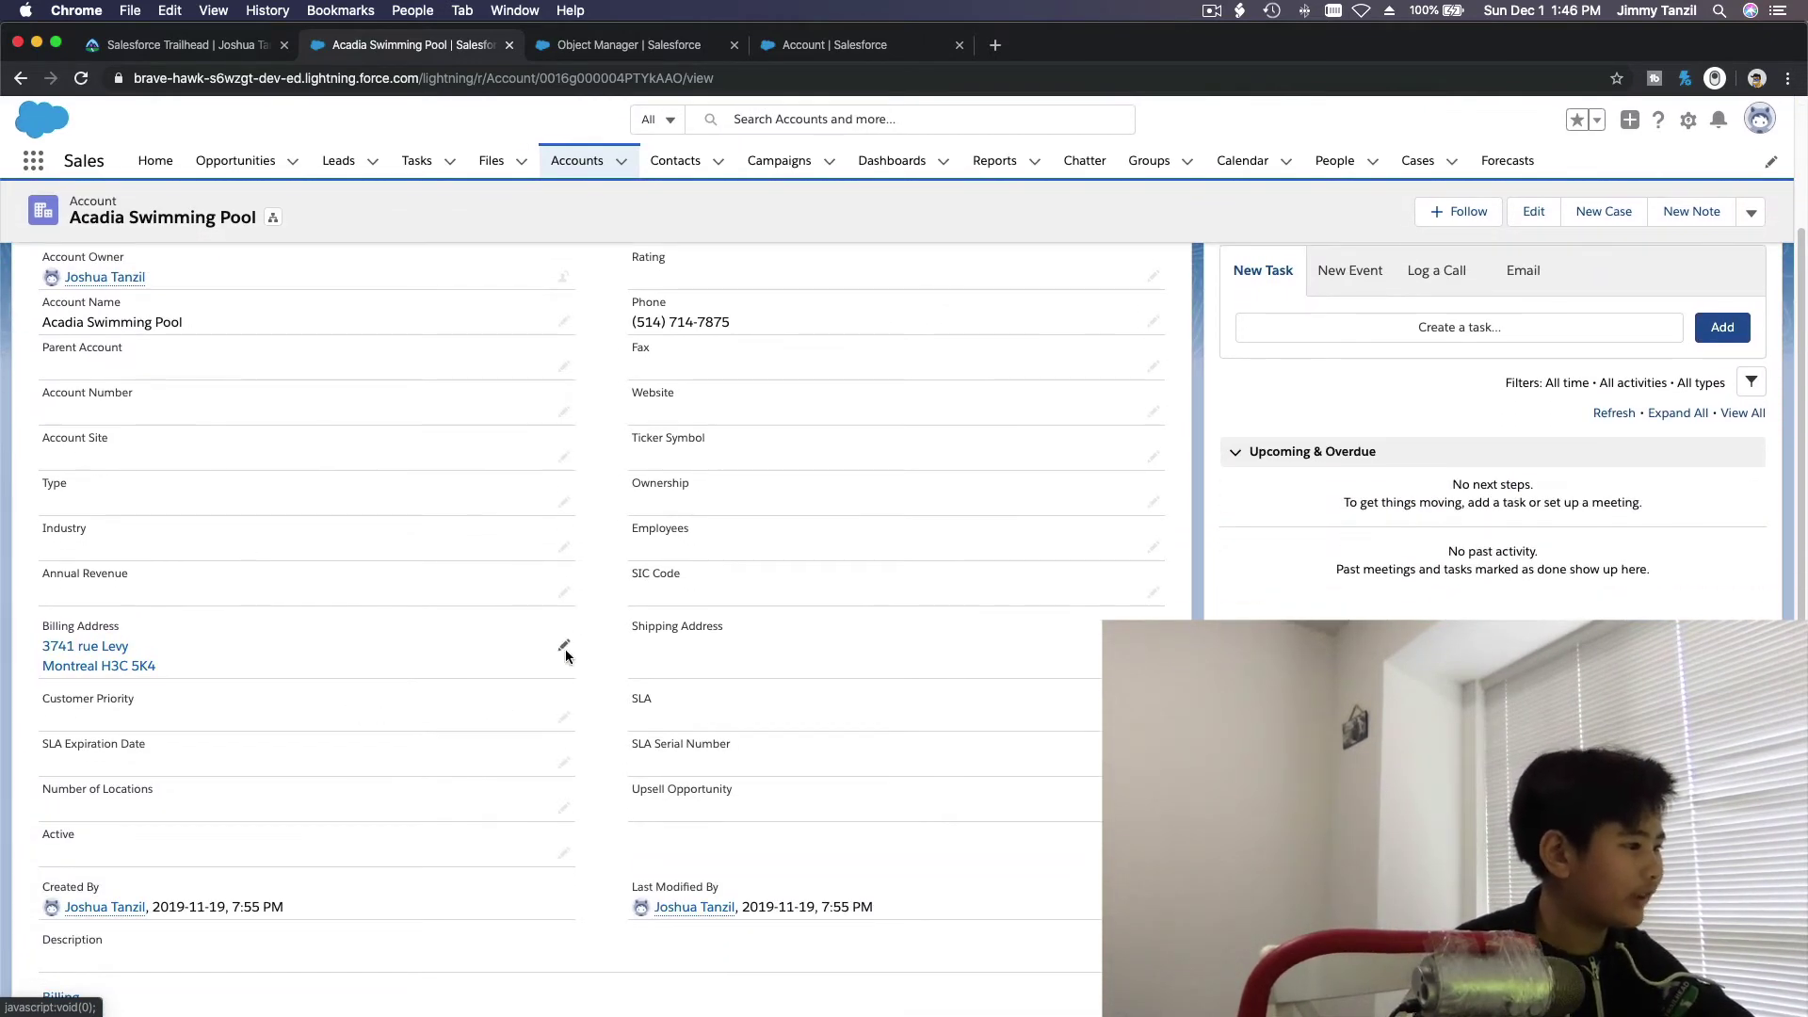
pyautogui.click(565, 646)
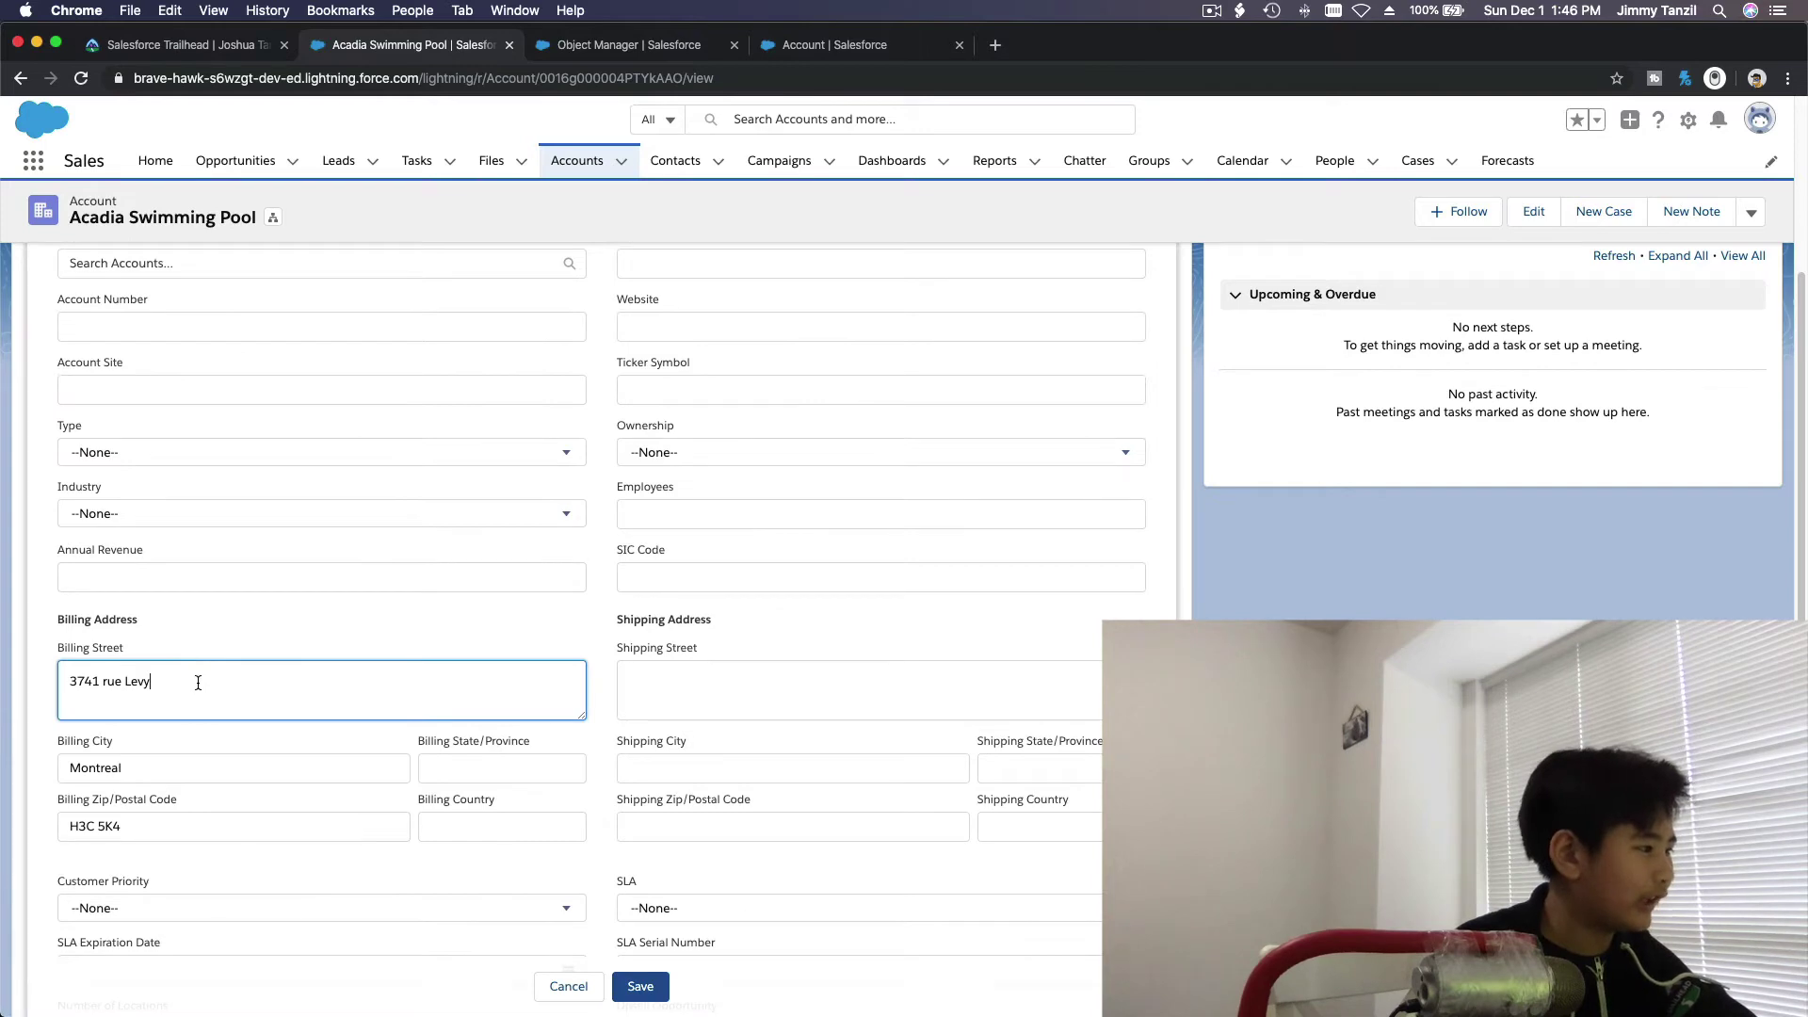
pyautogui.hscroll(-5, 198, 683)
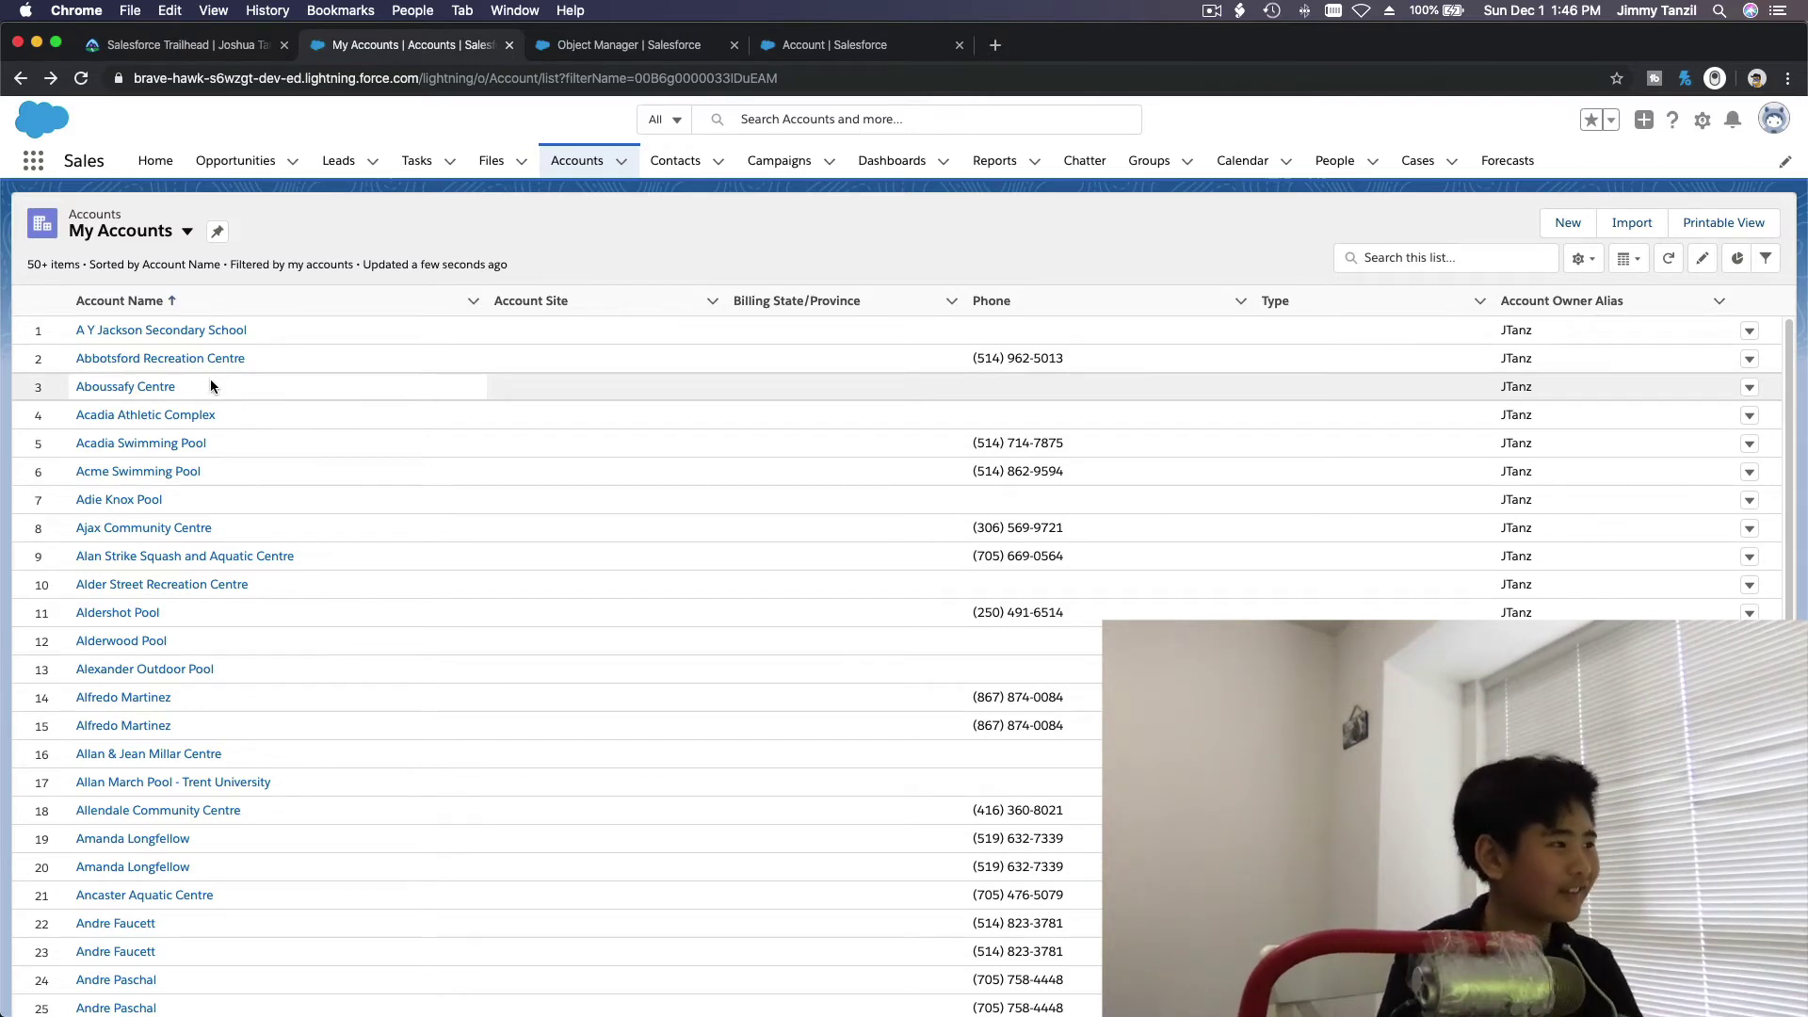
# - Open the Acadia Swimming Pool account details and clear the billing street
pyautogui.click(132, 446)
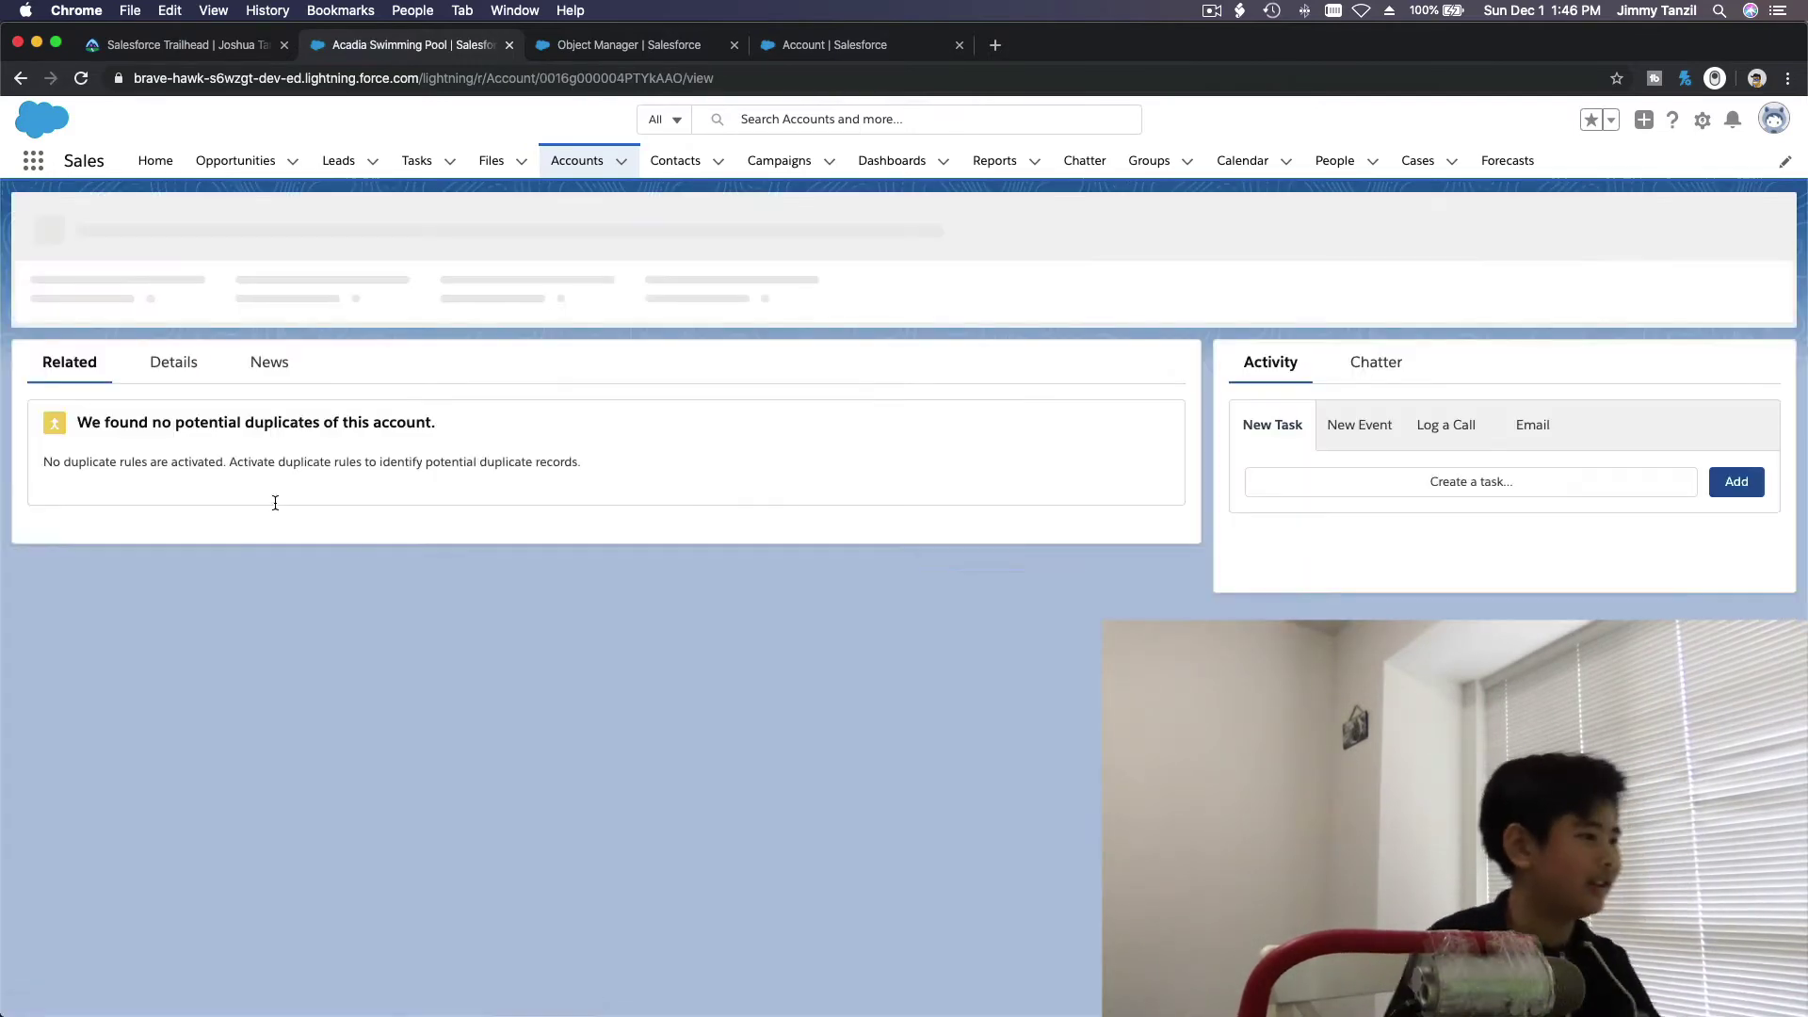
pyautogui.click(167, 368)
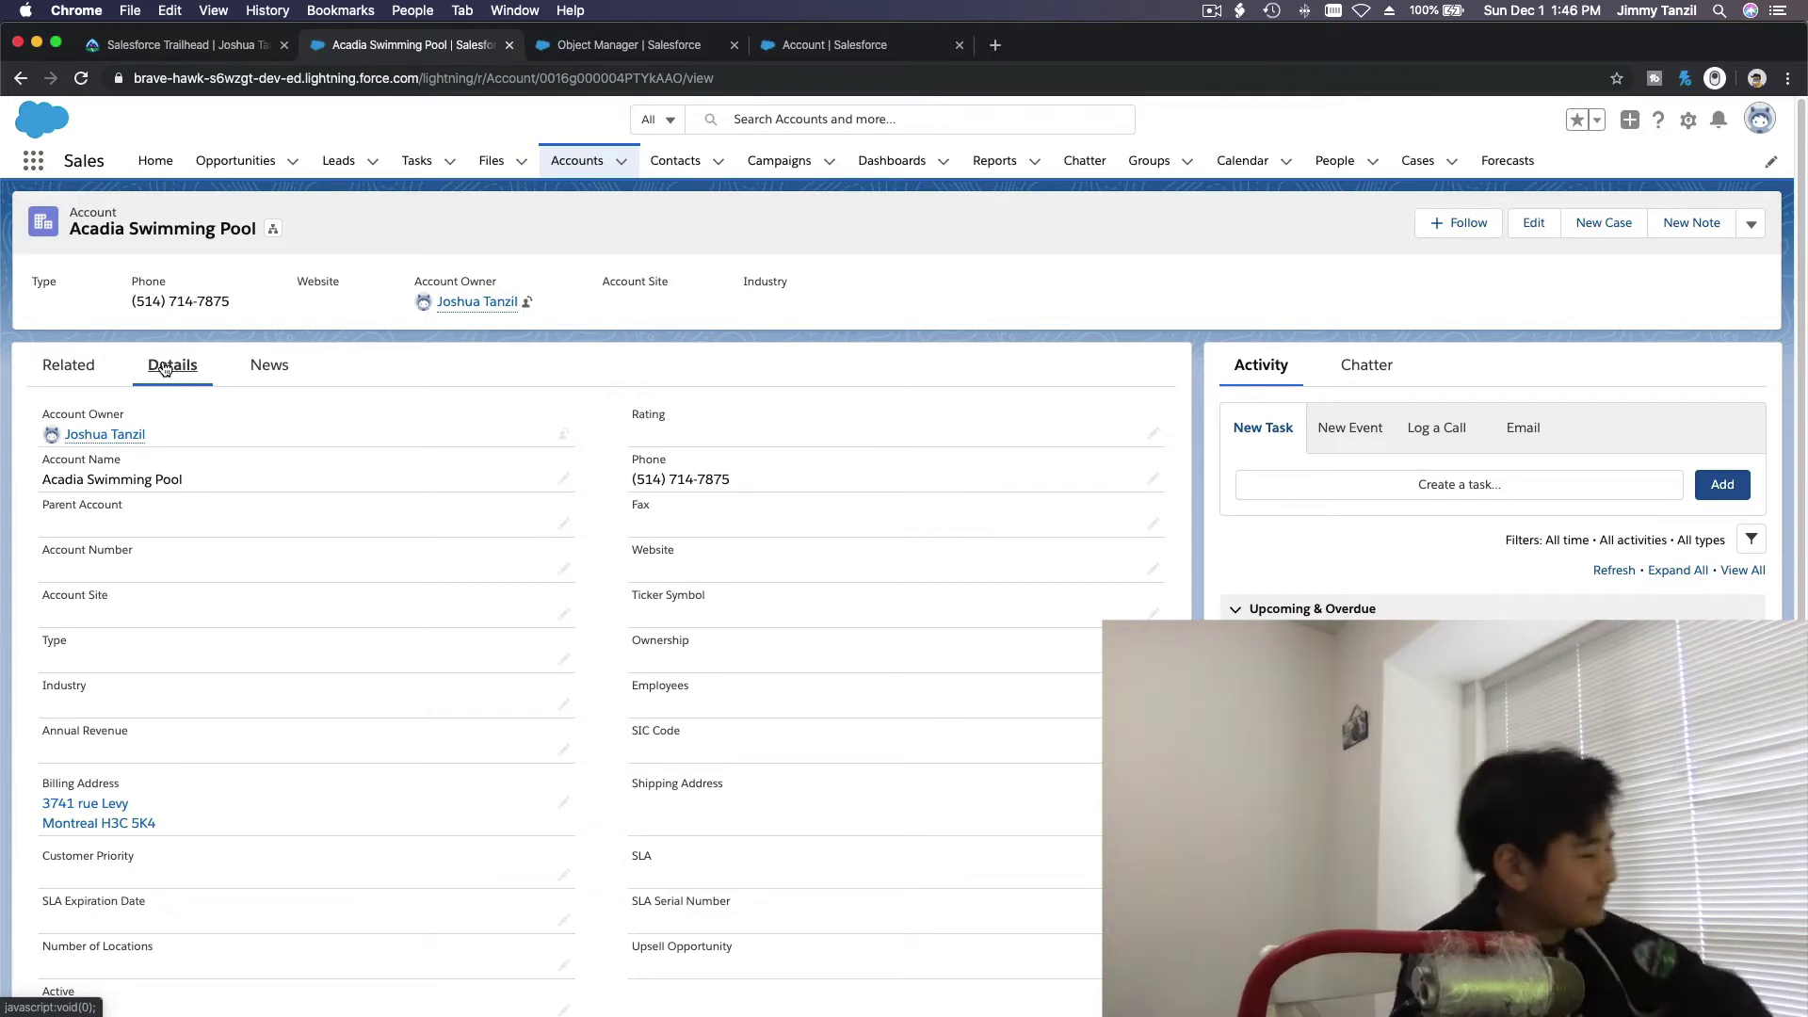
pyautogui.scroll(-2, 115, 478)
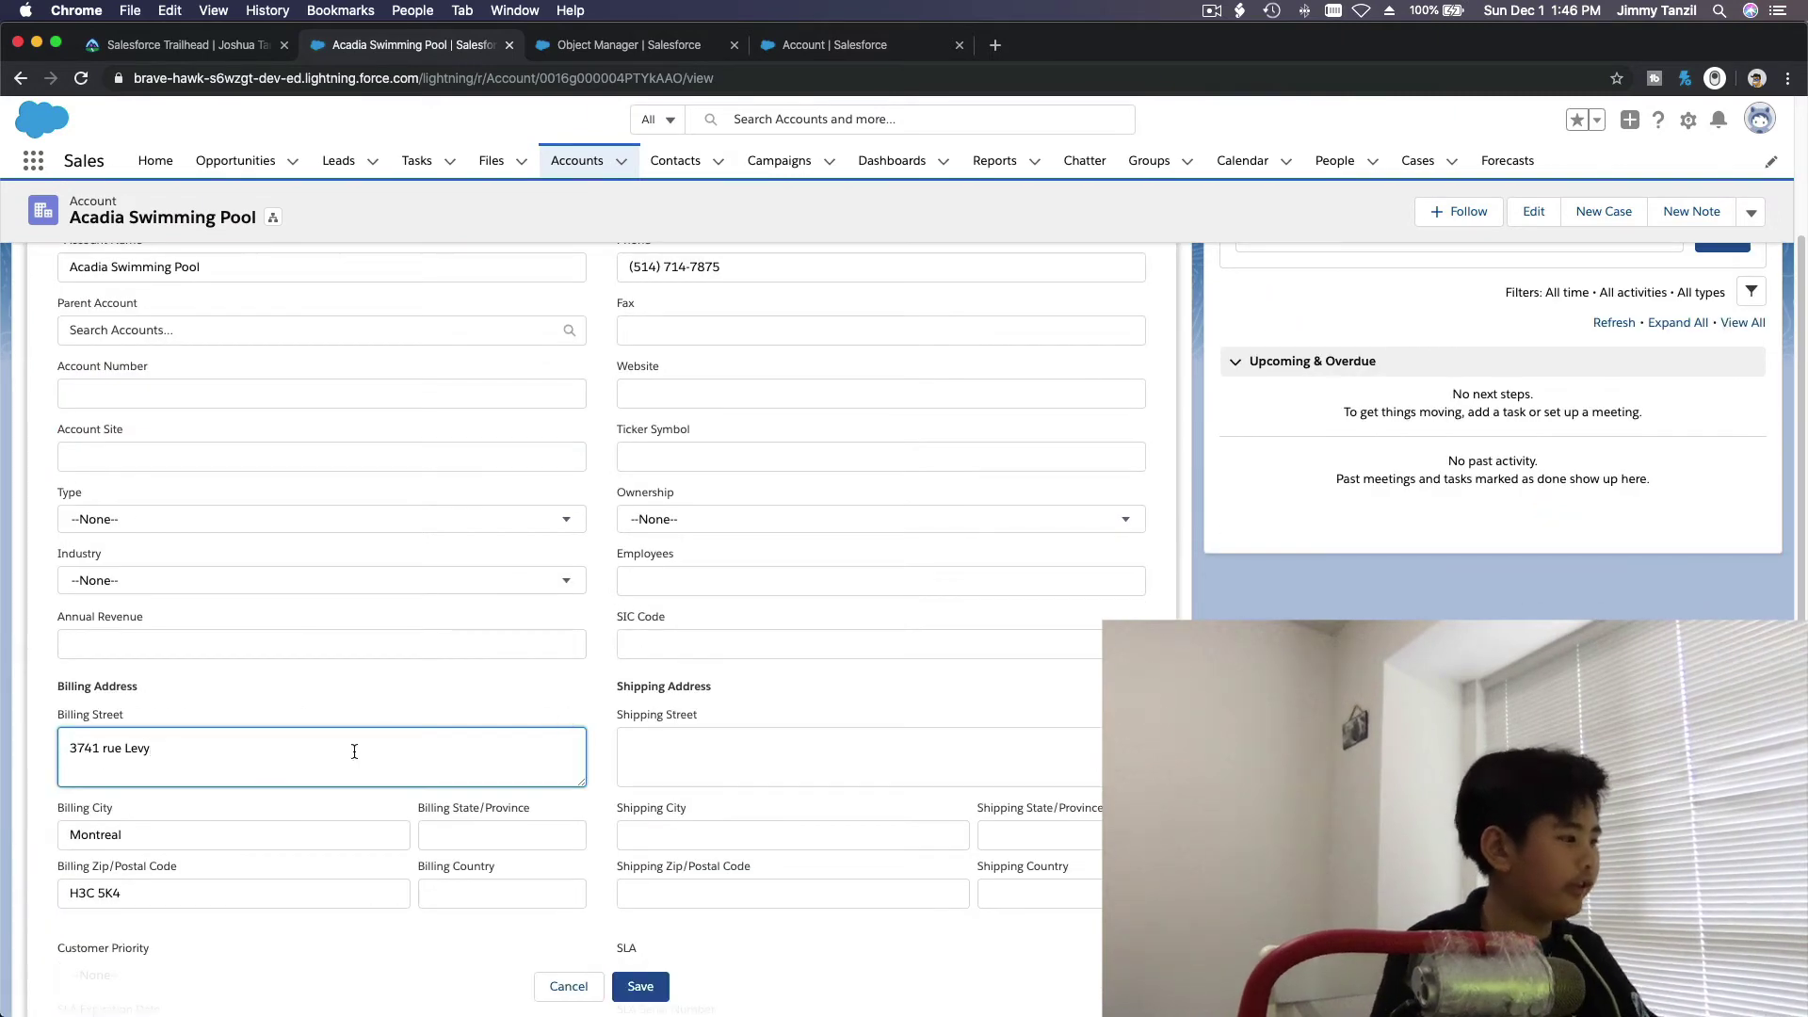
pyautogui.moveTo(221, 758); pyautogui.dragTo(62, 754)
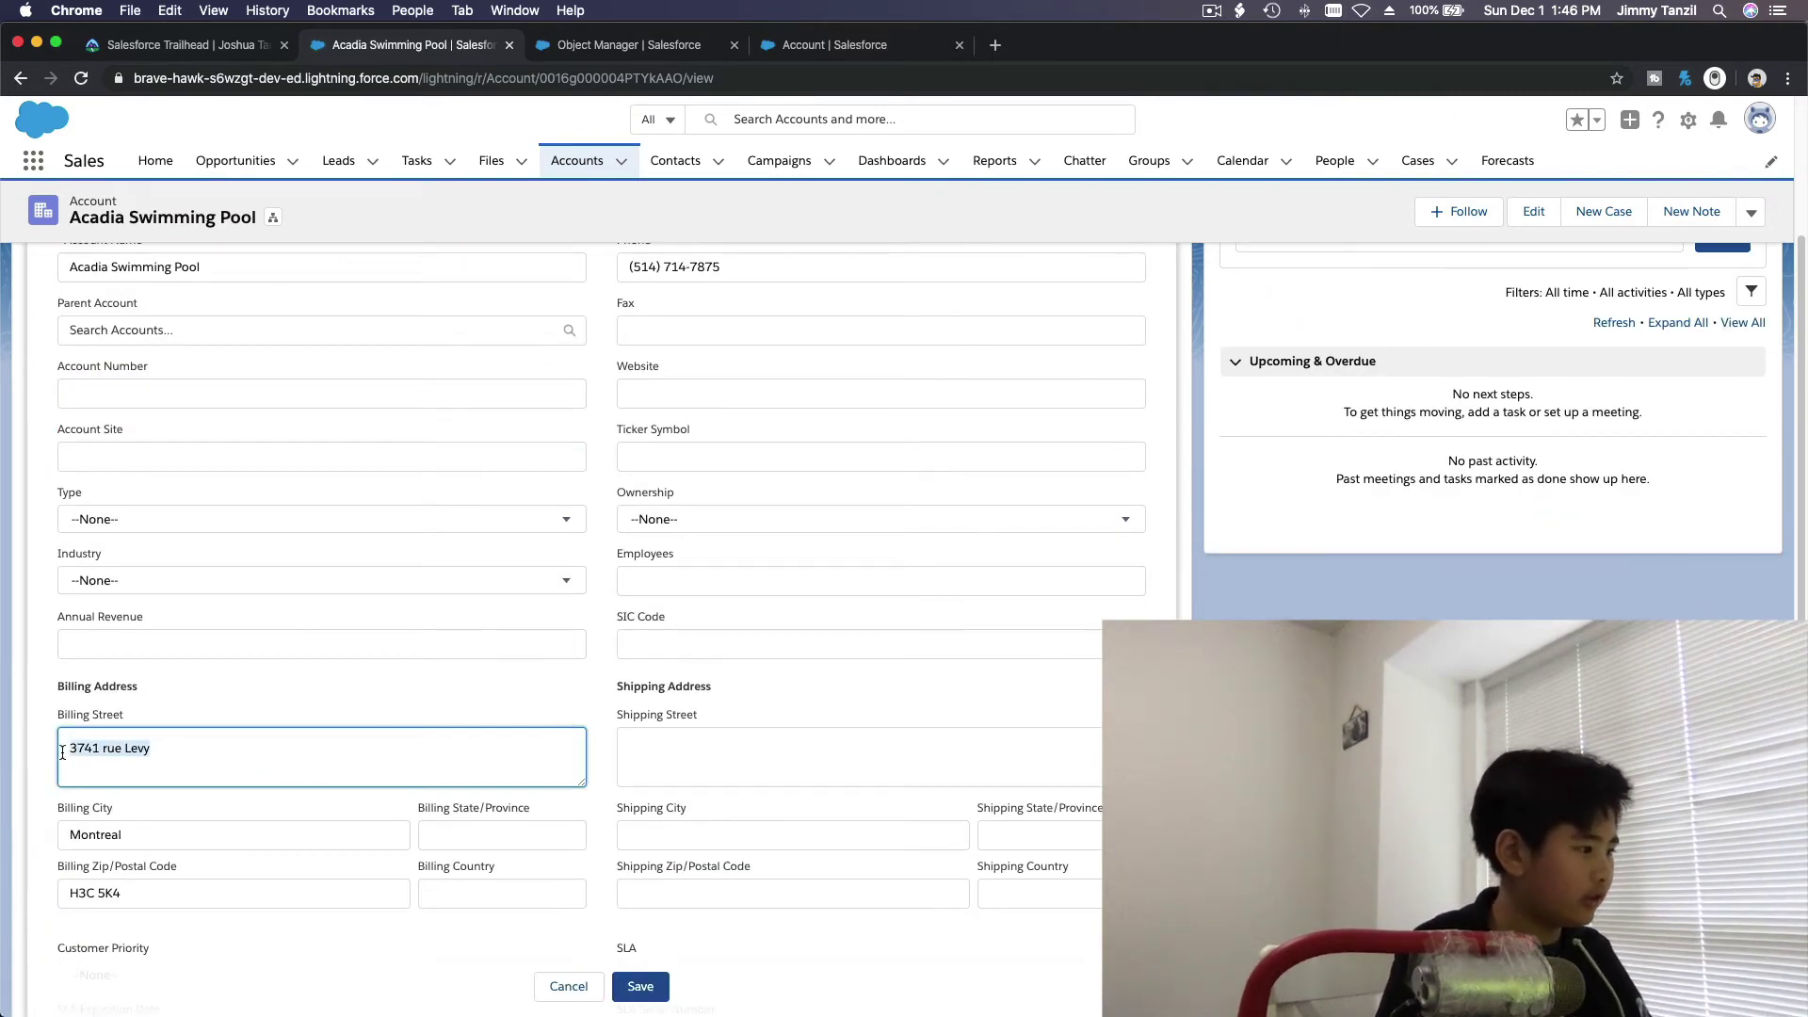
pyautogui.press('BackSpace')
# - Clear the billing city Montreal and the billing postal code H3C 5K4
pyautogui.scroll(-3, 256, 838)
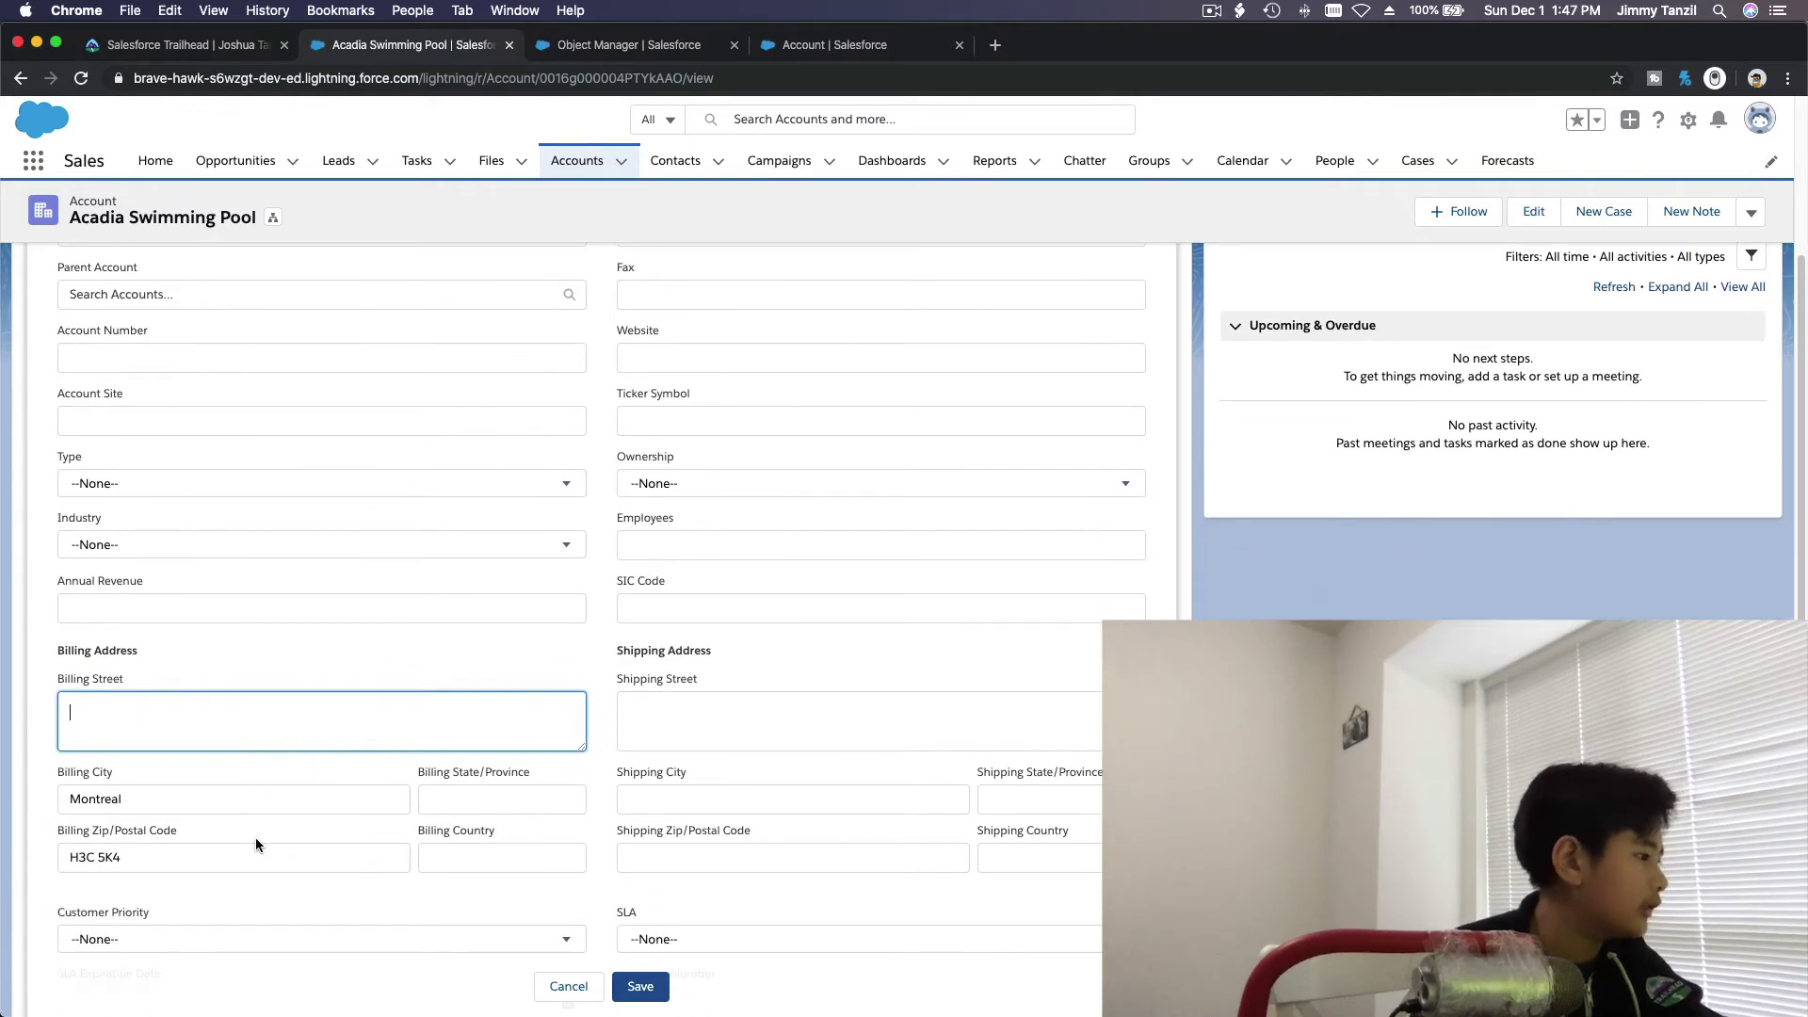
pyautogui.click(266, 740)
pyautogui.hscroll(-3, 267, 742)
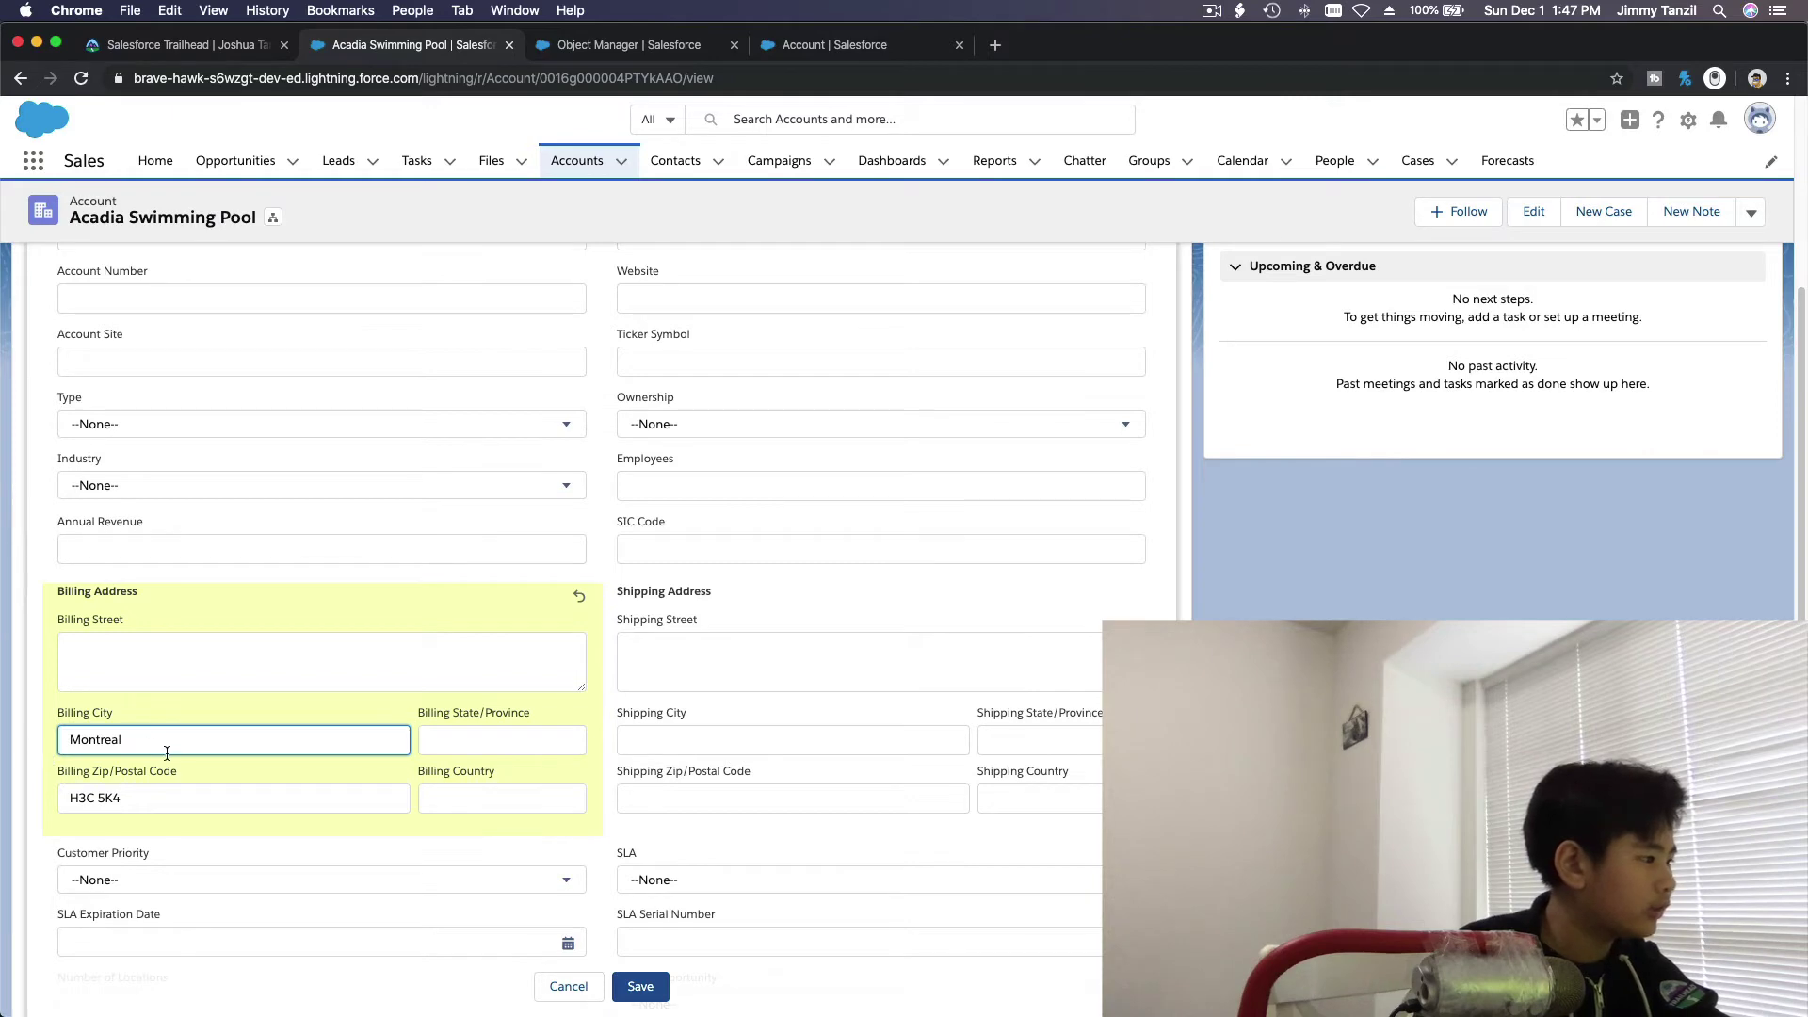
pyautogui.hscroll(-5, 44, 748)
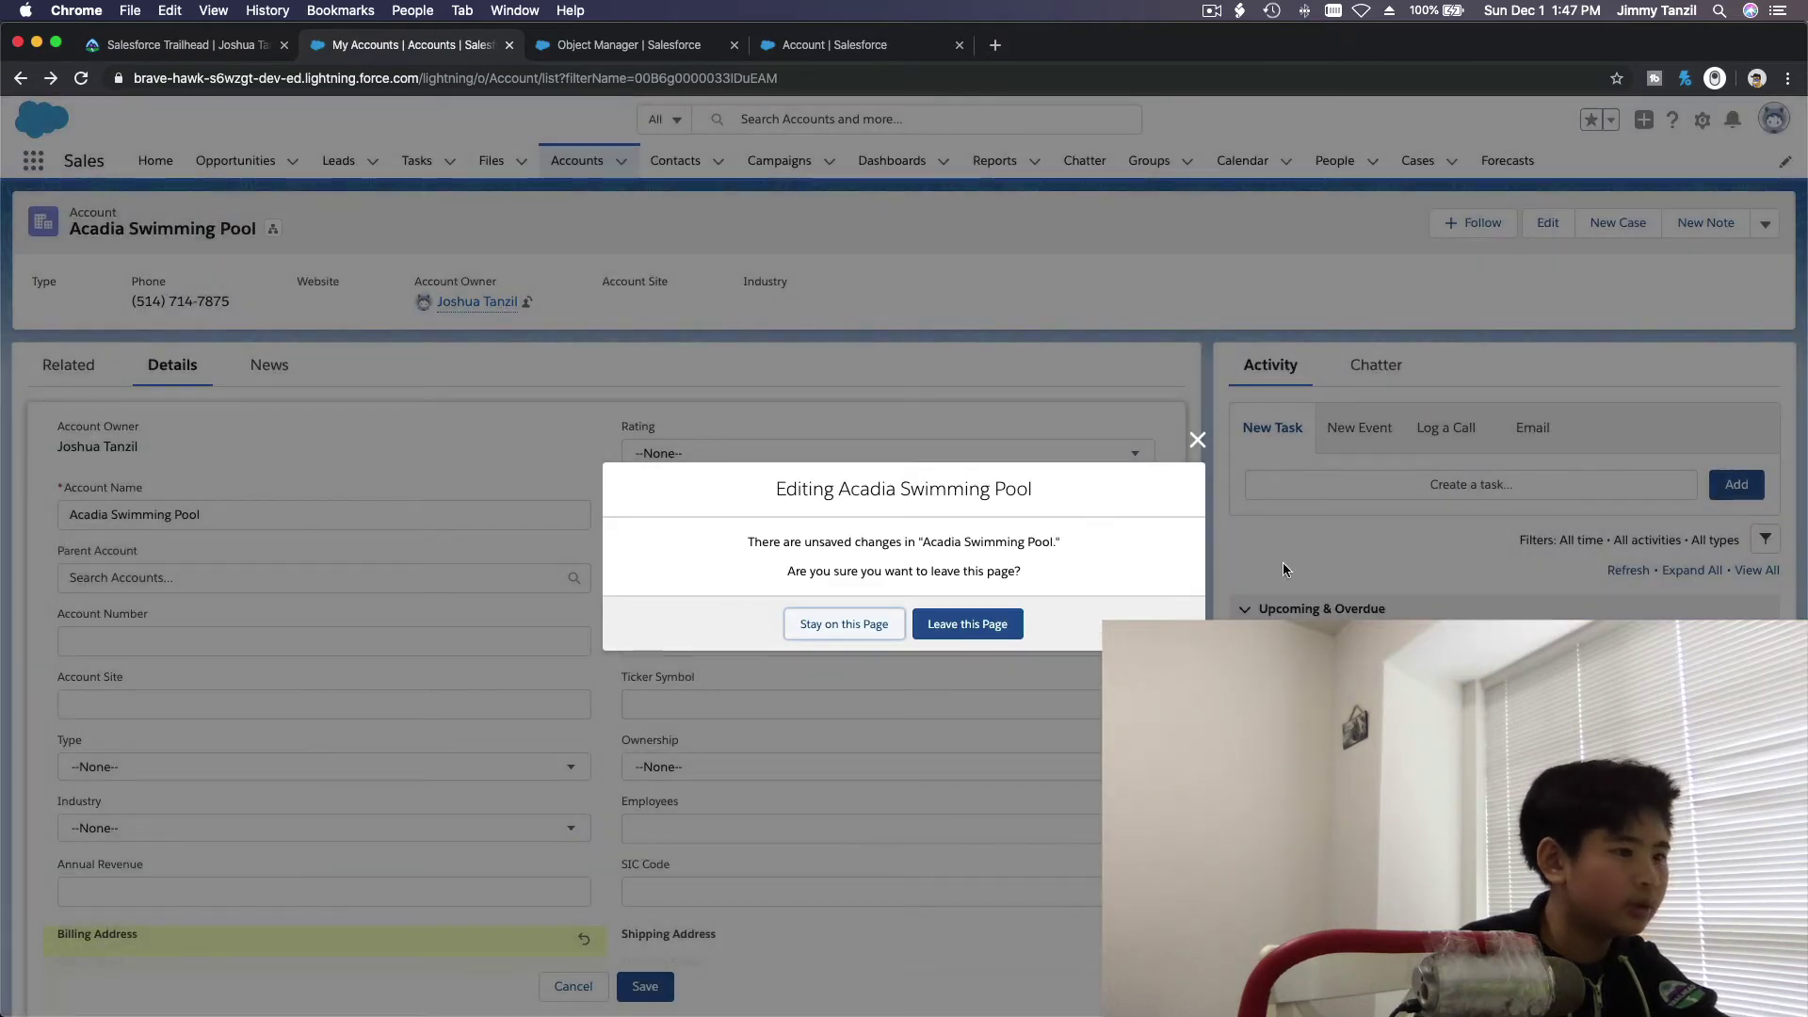
pyautogui.click(1194, 441)
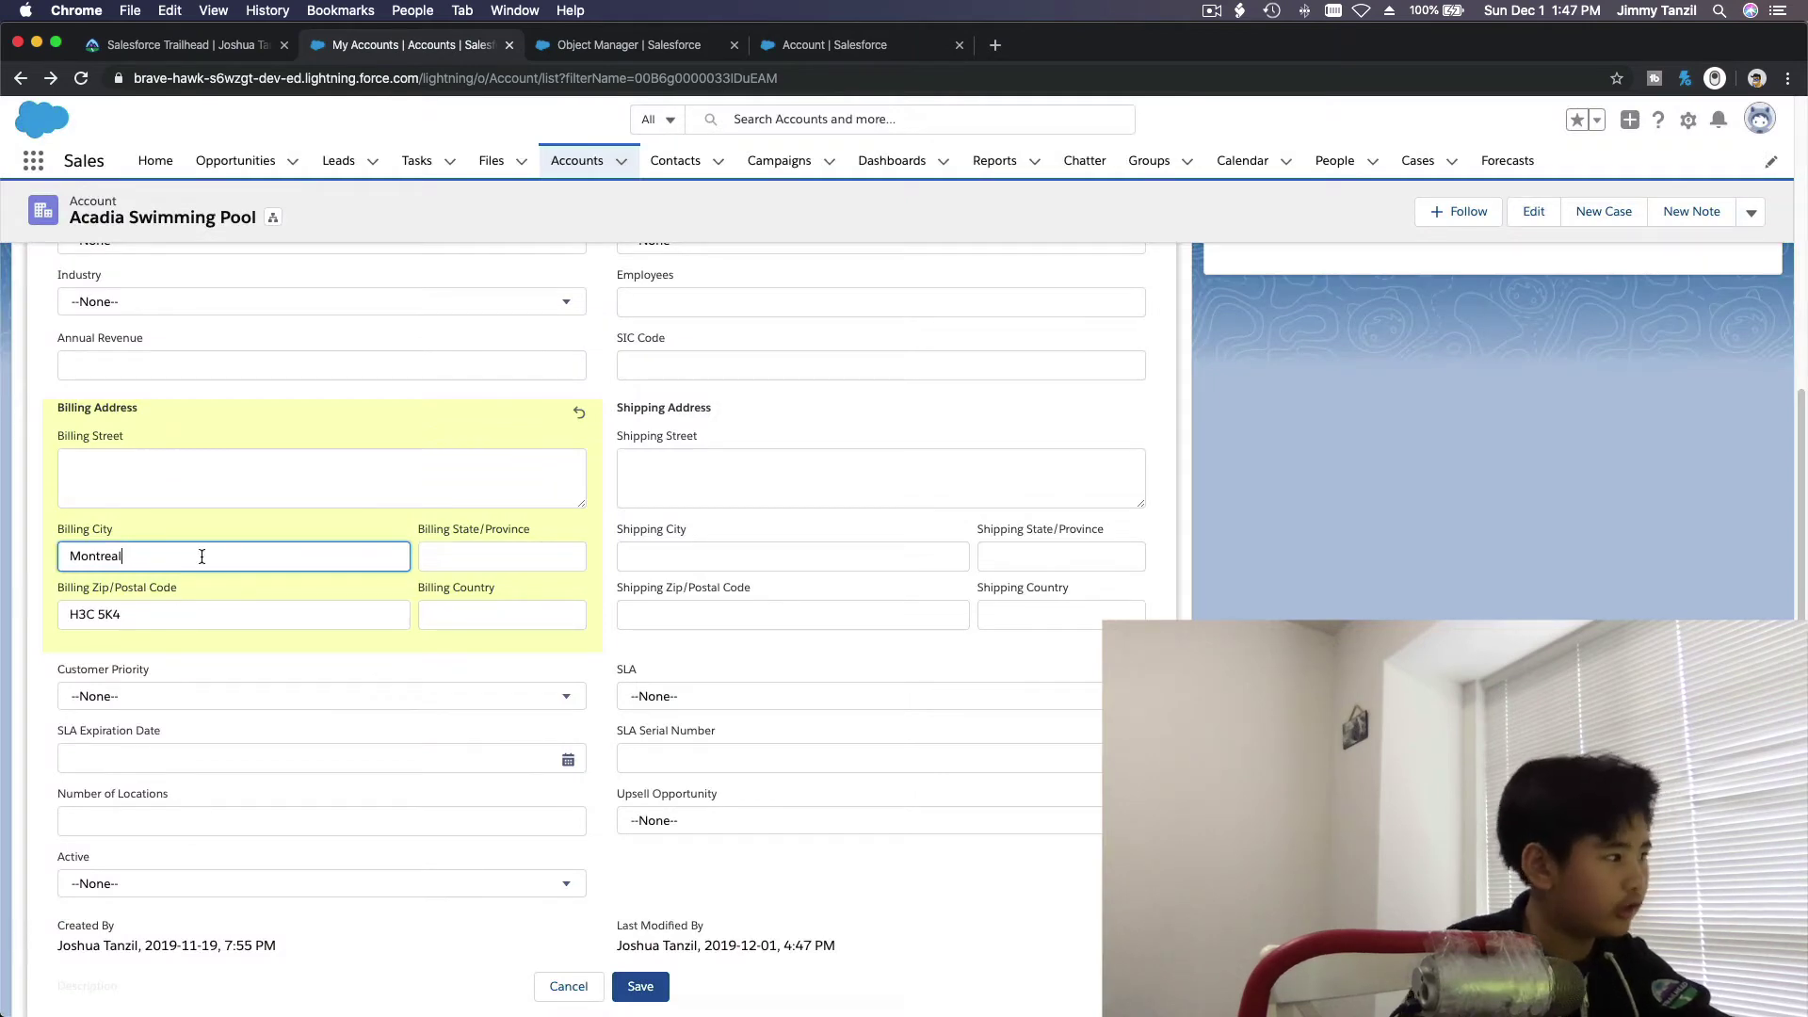
pyautogui.moveTo(202, 555); pyautogui.dragTo(28, 550)
pyautogui.press('BackSpace')
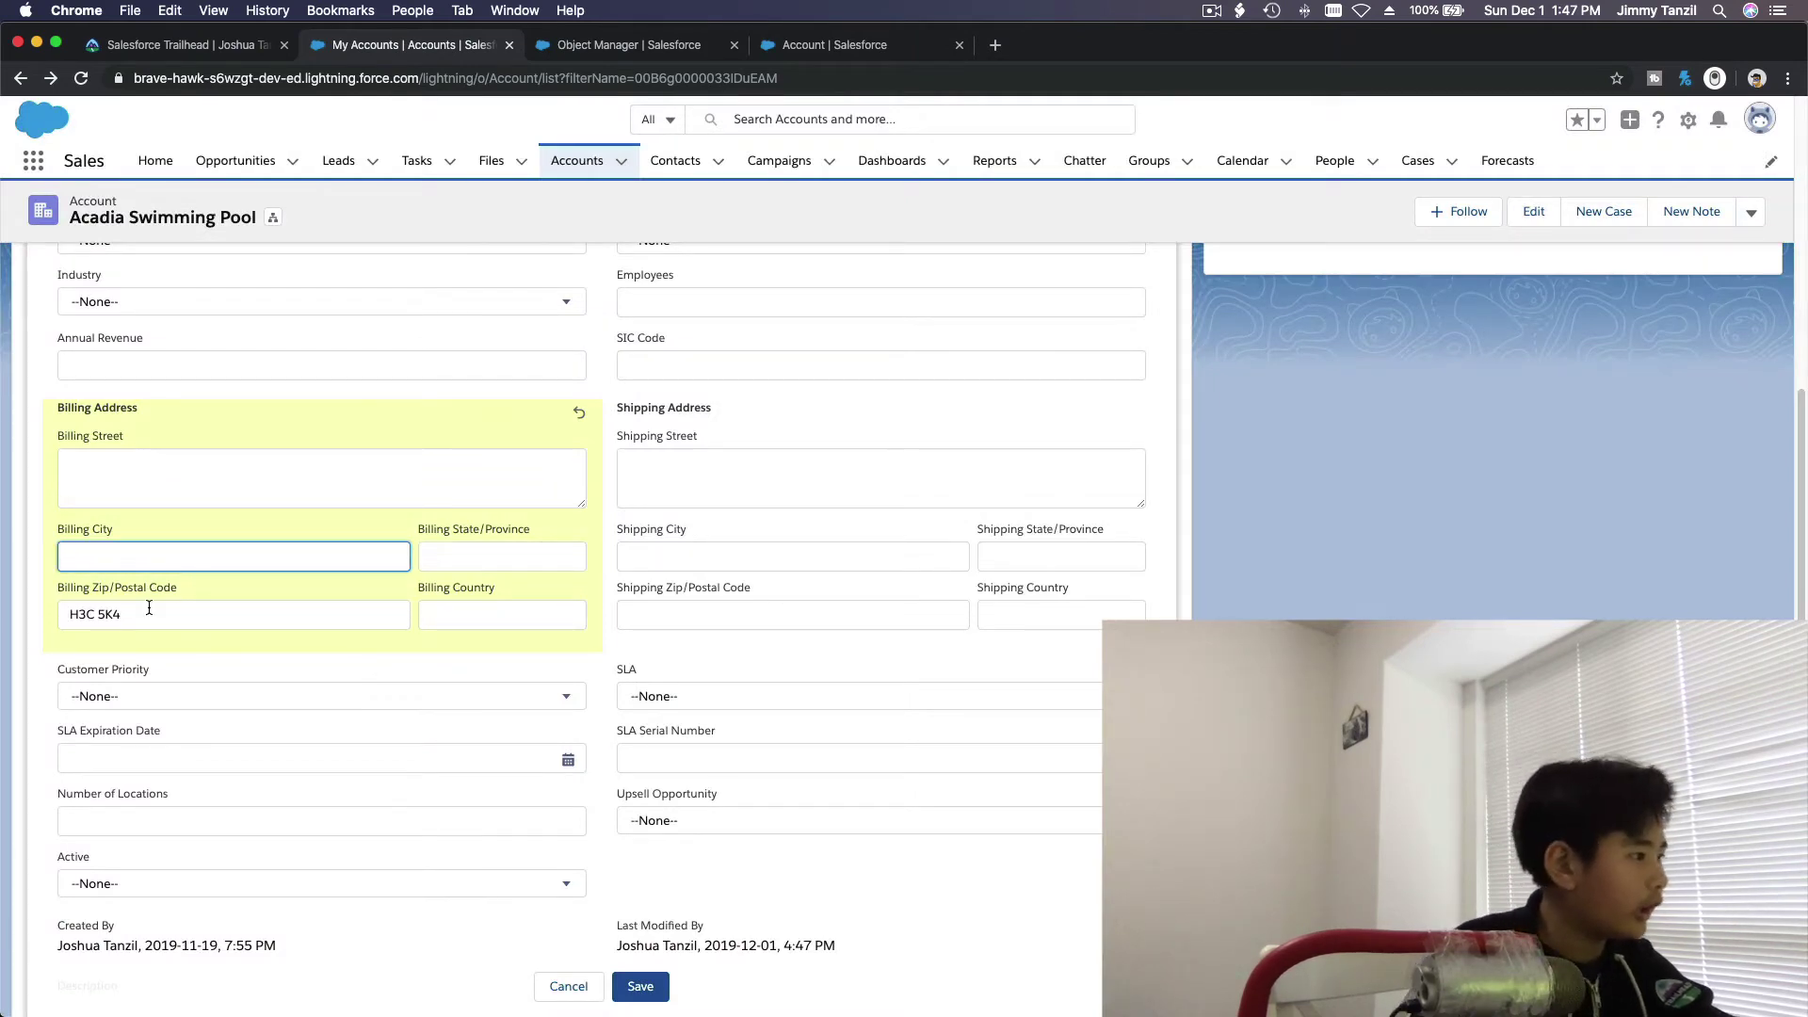
pyautogui.moveTo(149, 608); pyautogui.dragTo(4, 623)
pyautogui.press('BackSpace')
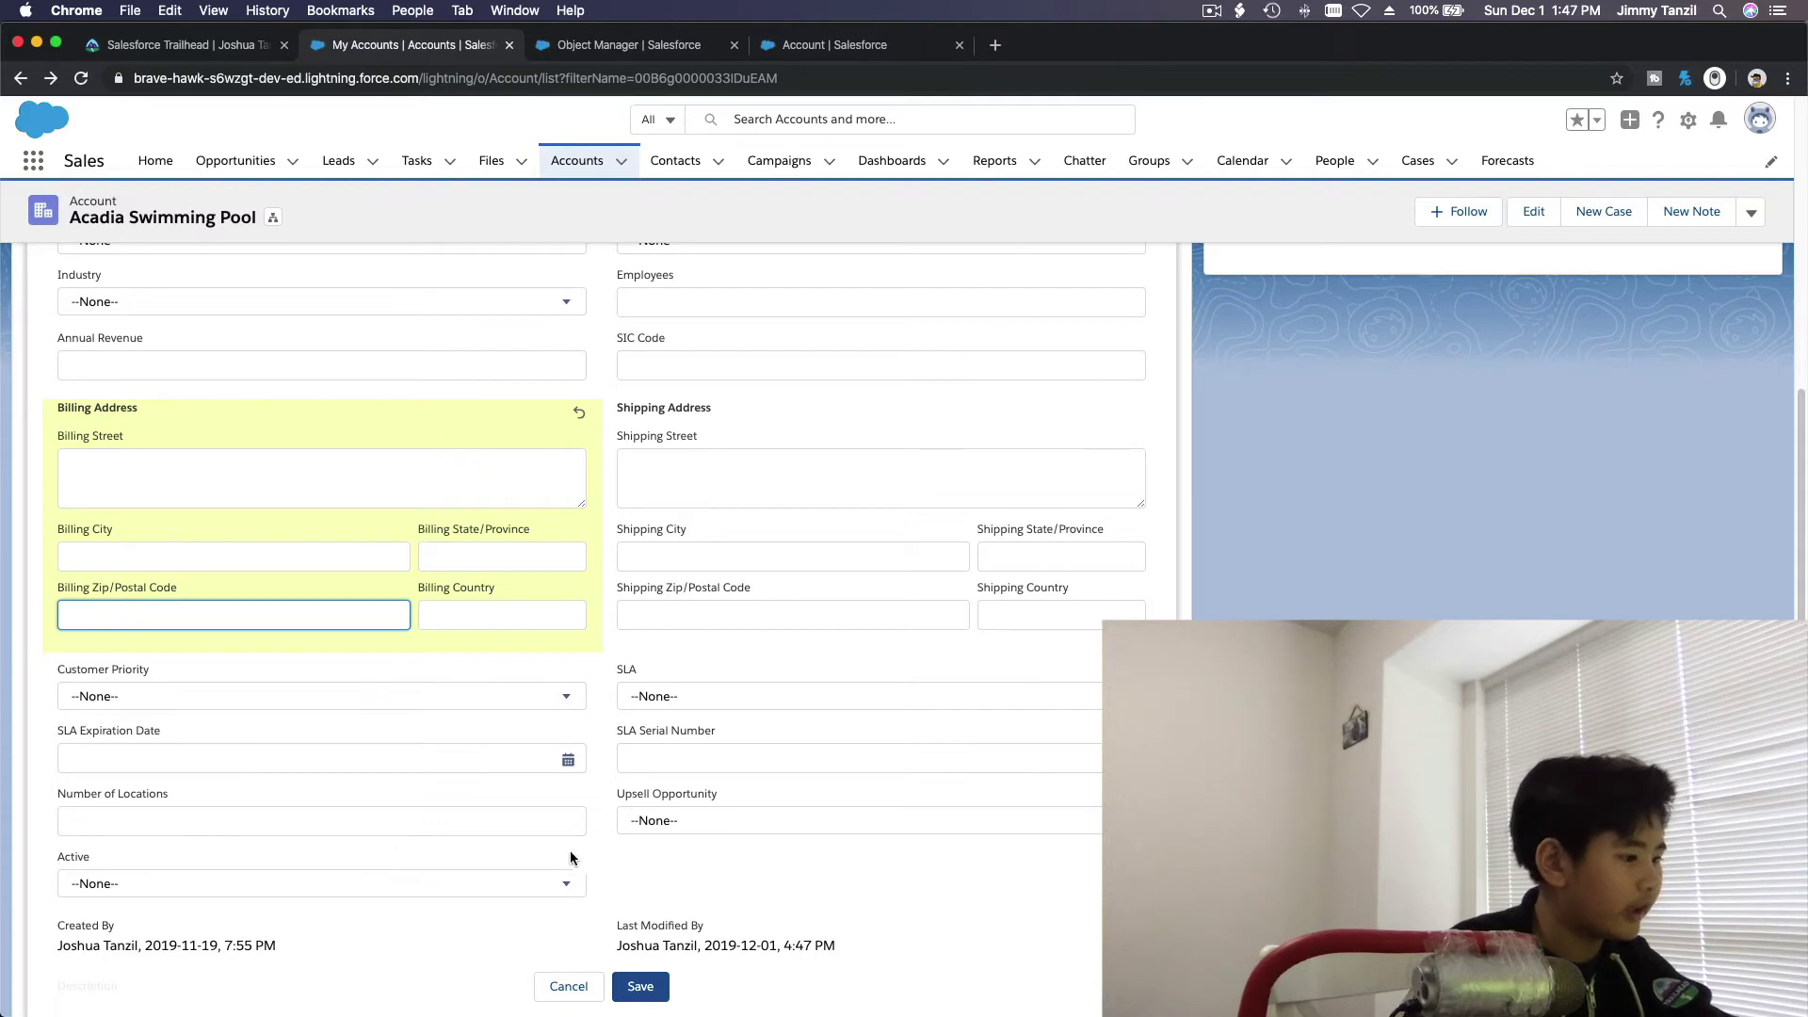
# - Attempt to save, dismiss the validation error, and cancel the edits
pyautogui.click(642, 985)
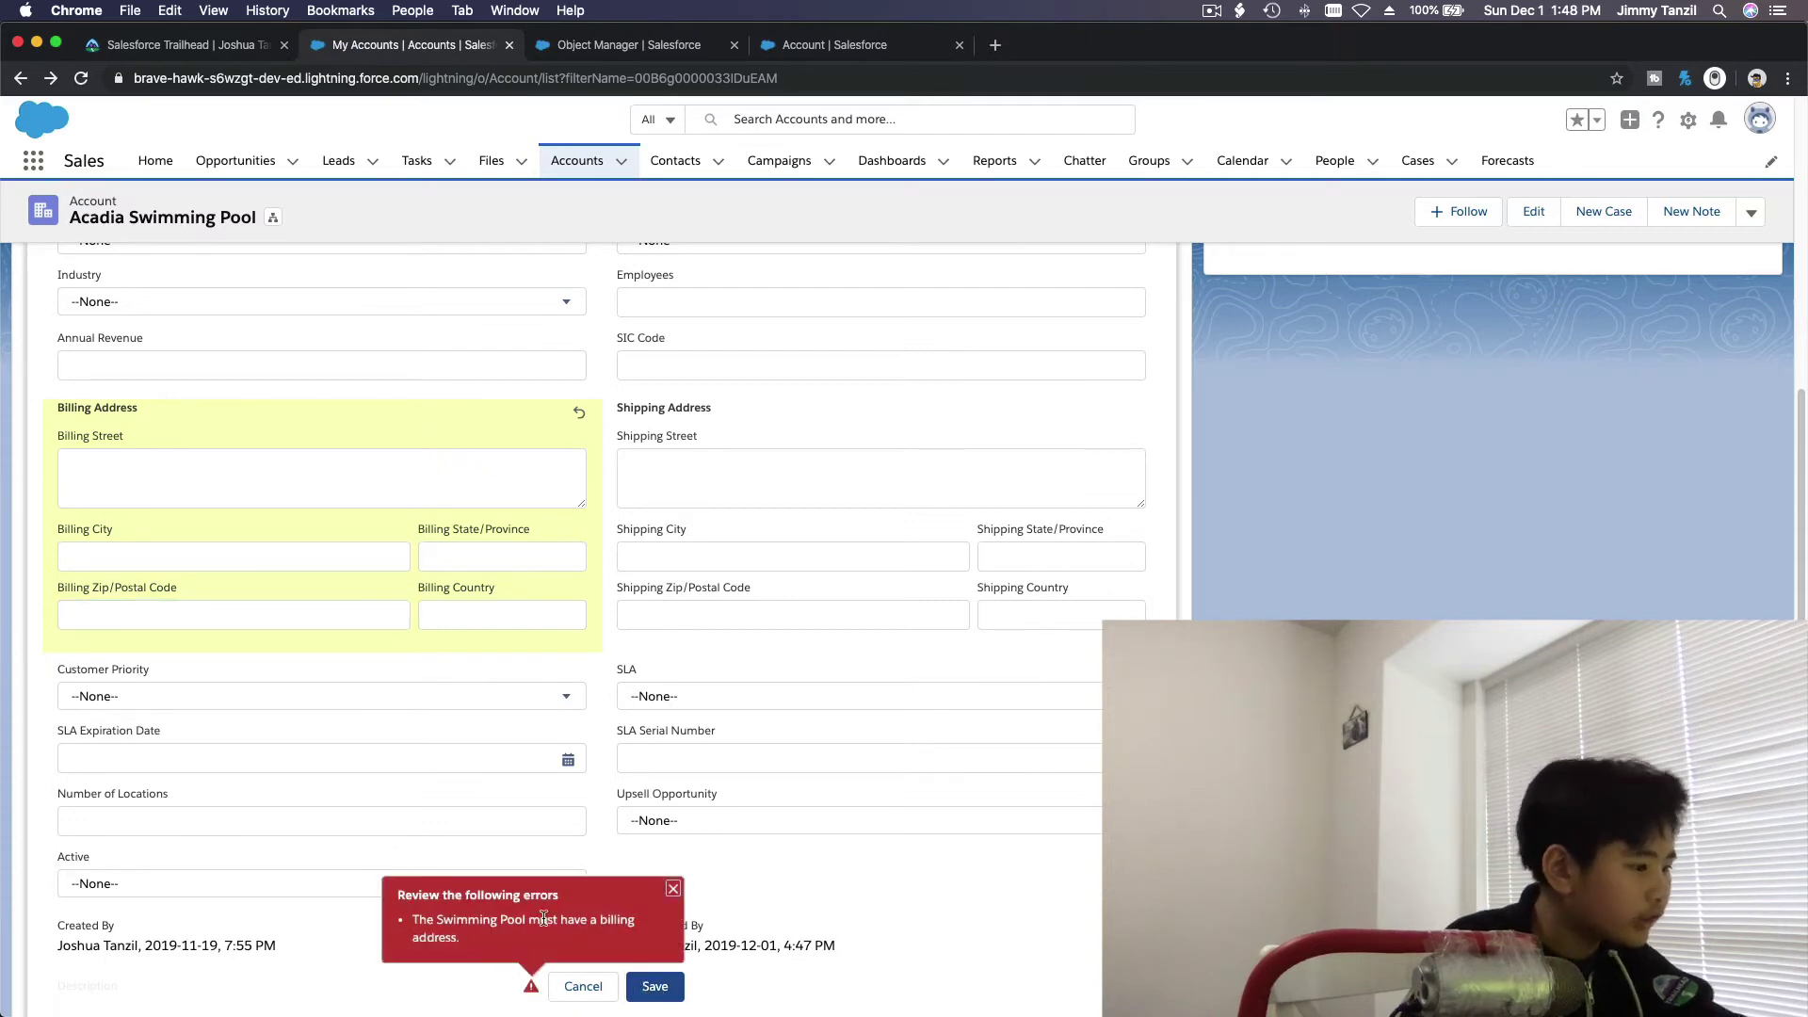
pyautogui.click(673, 889)
pyautogui.click(583, 986)
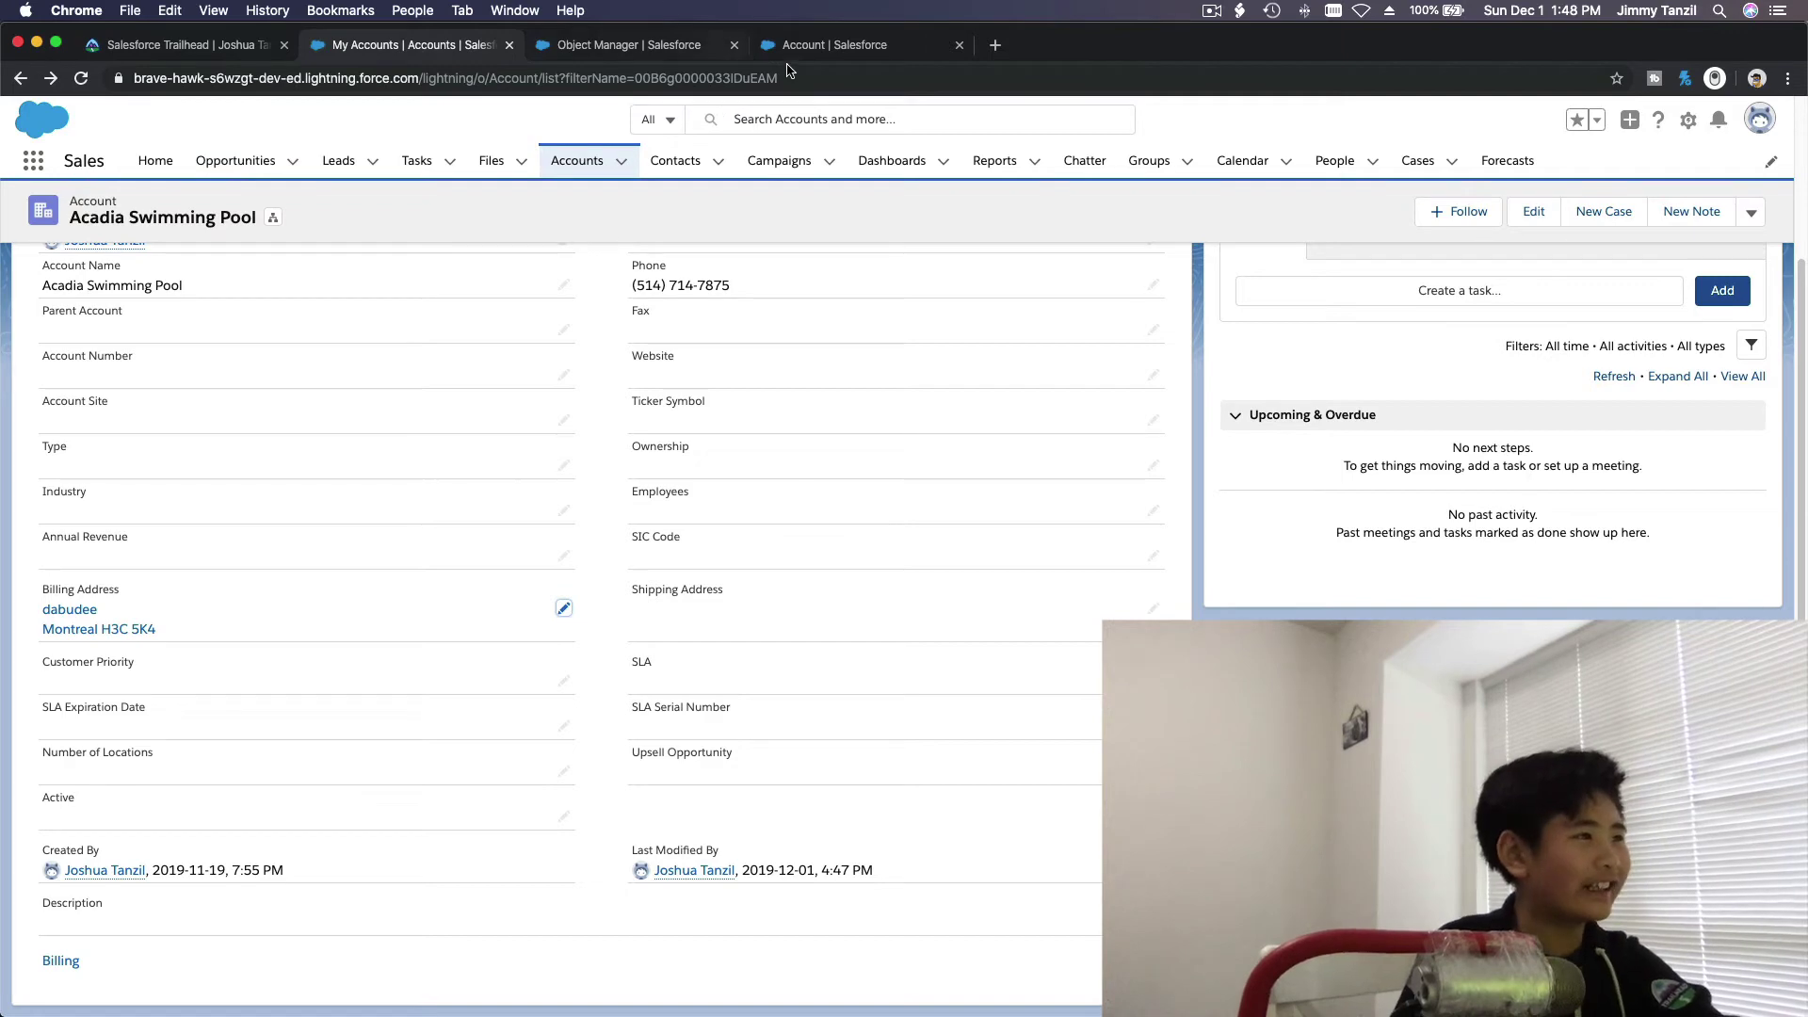
# - Start a new validation rule from the Account object's validation rules list
pyautogui.click(815, 46)
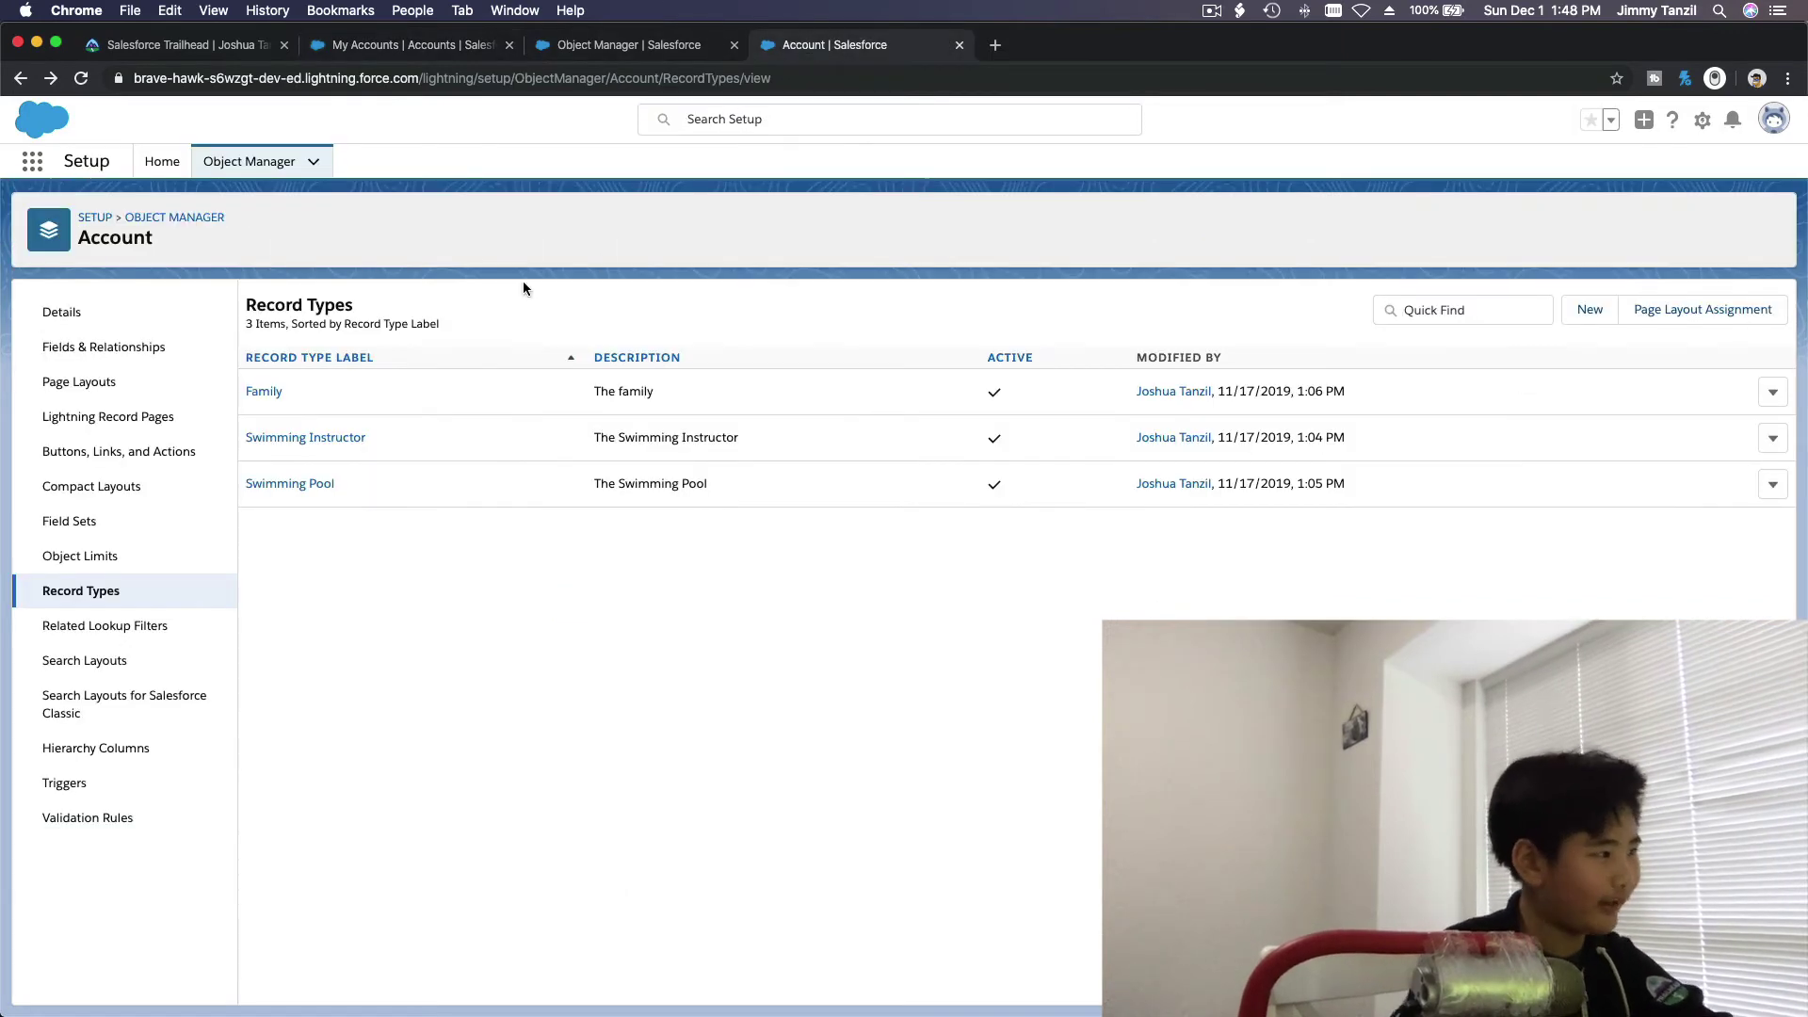
pyautogui.click(143, 834)
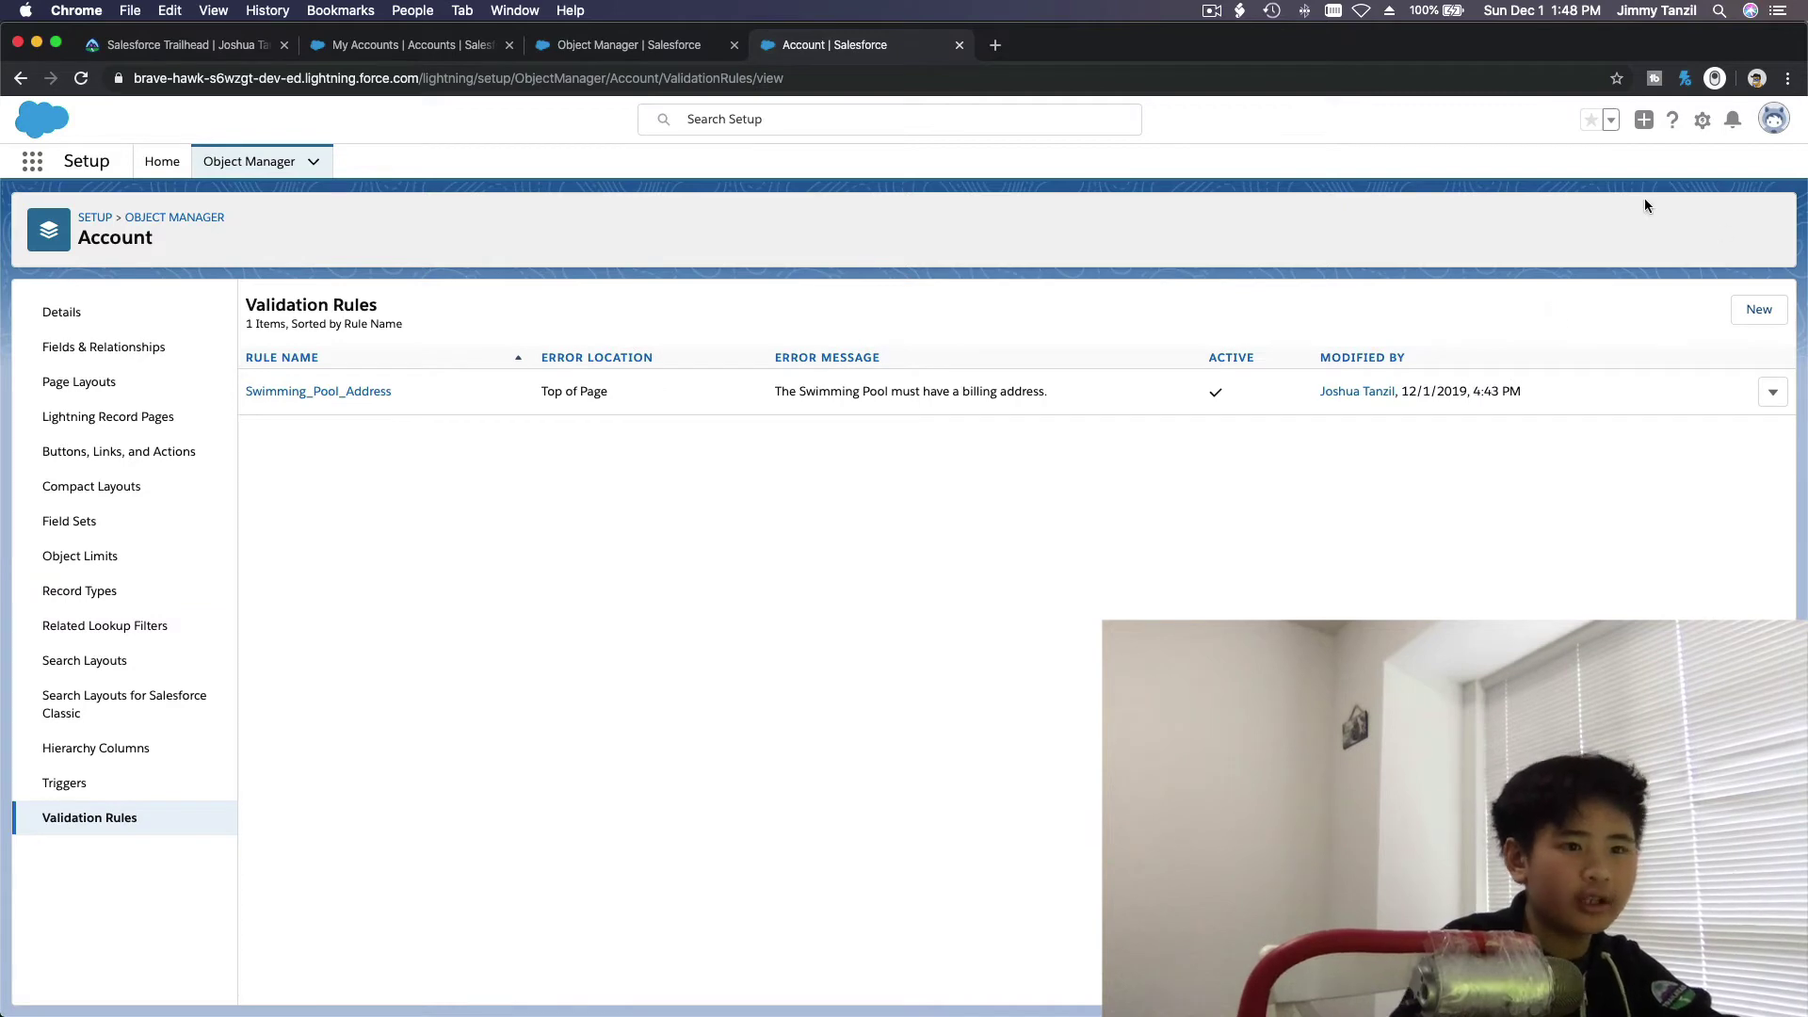
pyautogui.click(1748, 313)
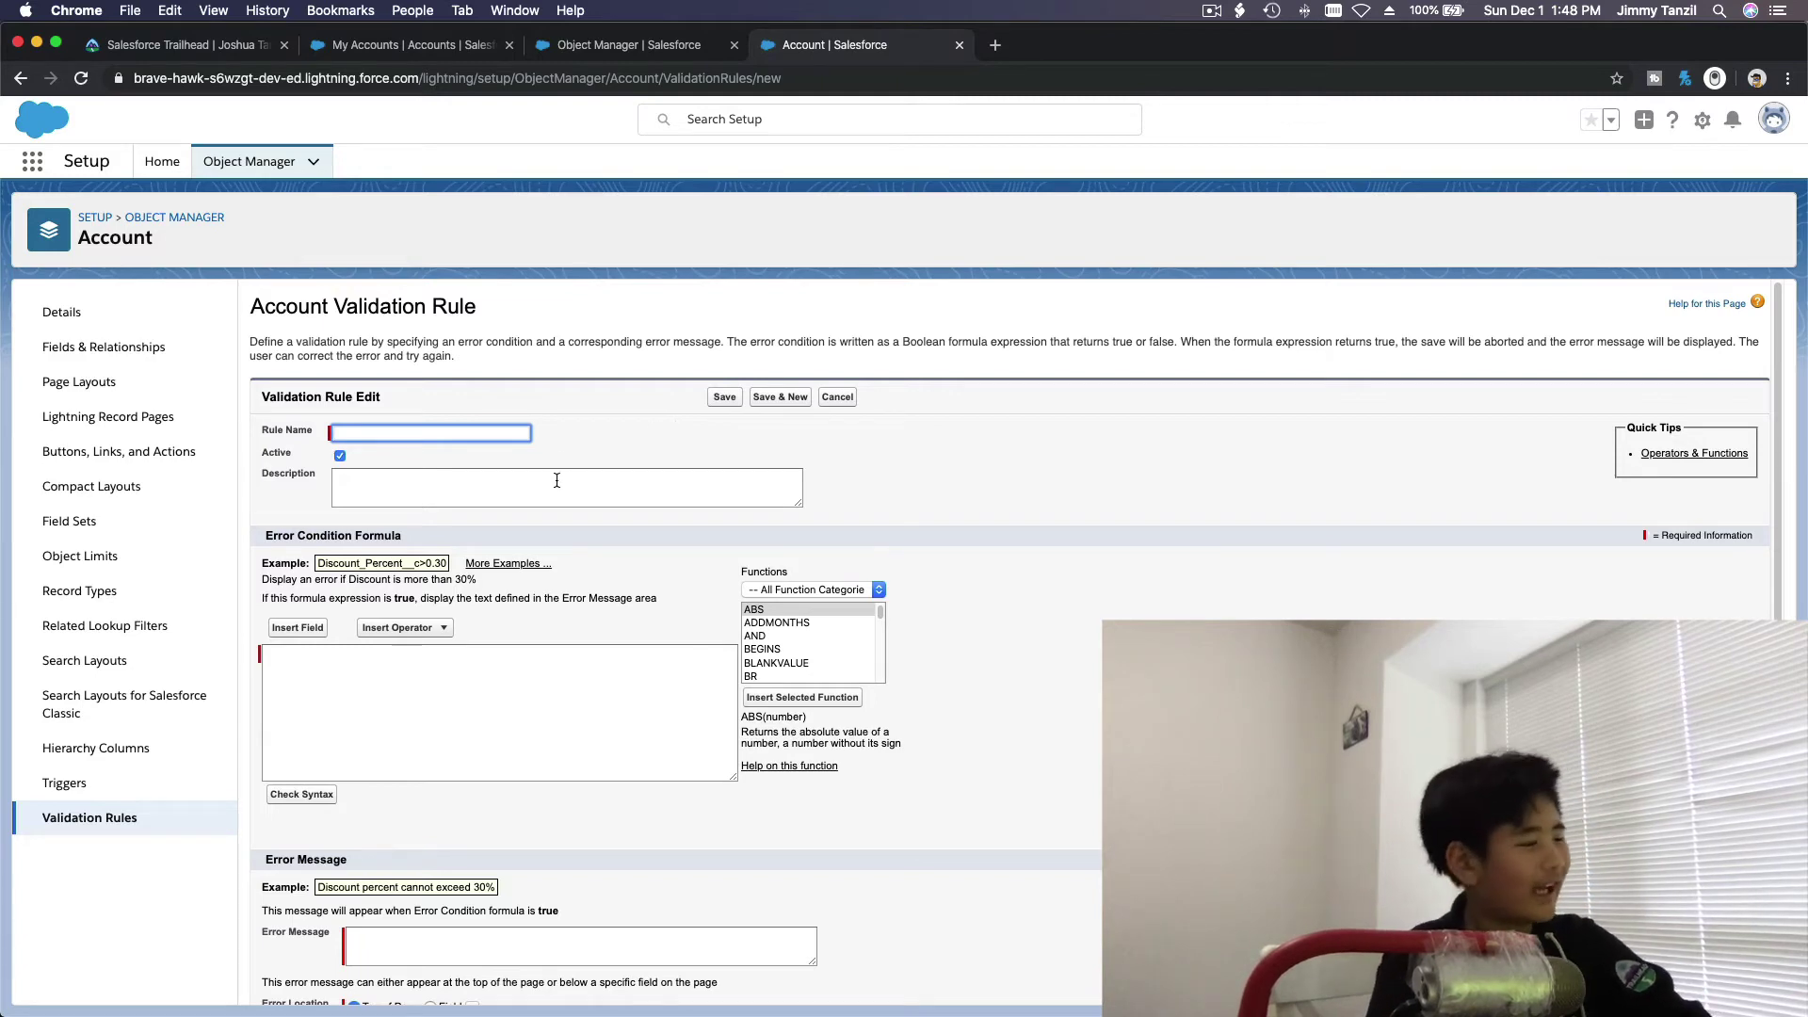
pyautogui.click(462, 459)
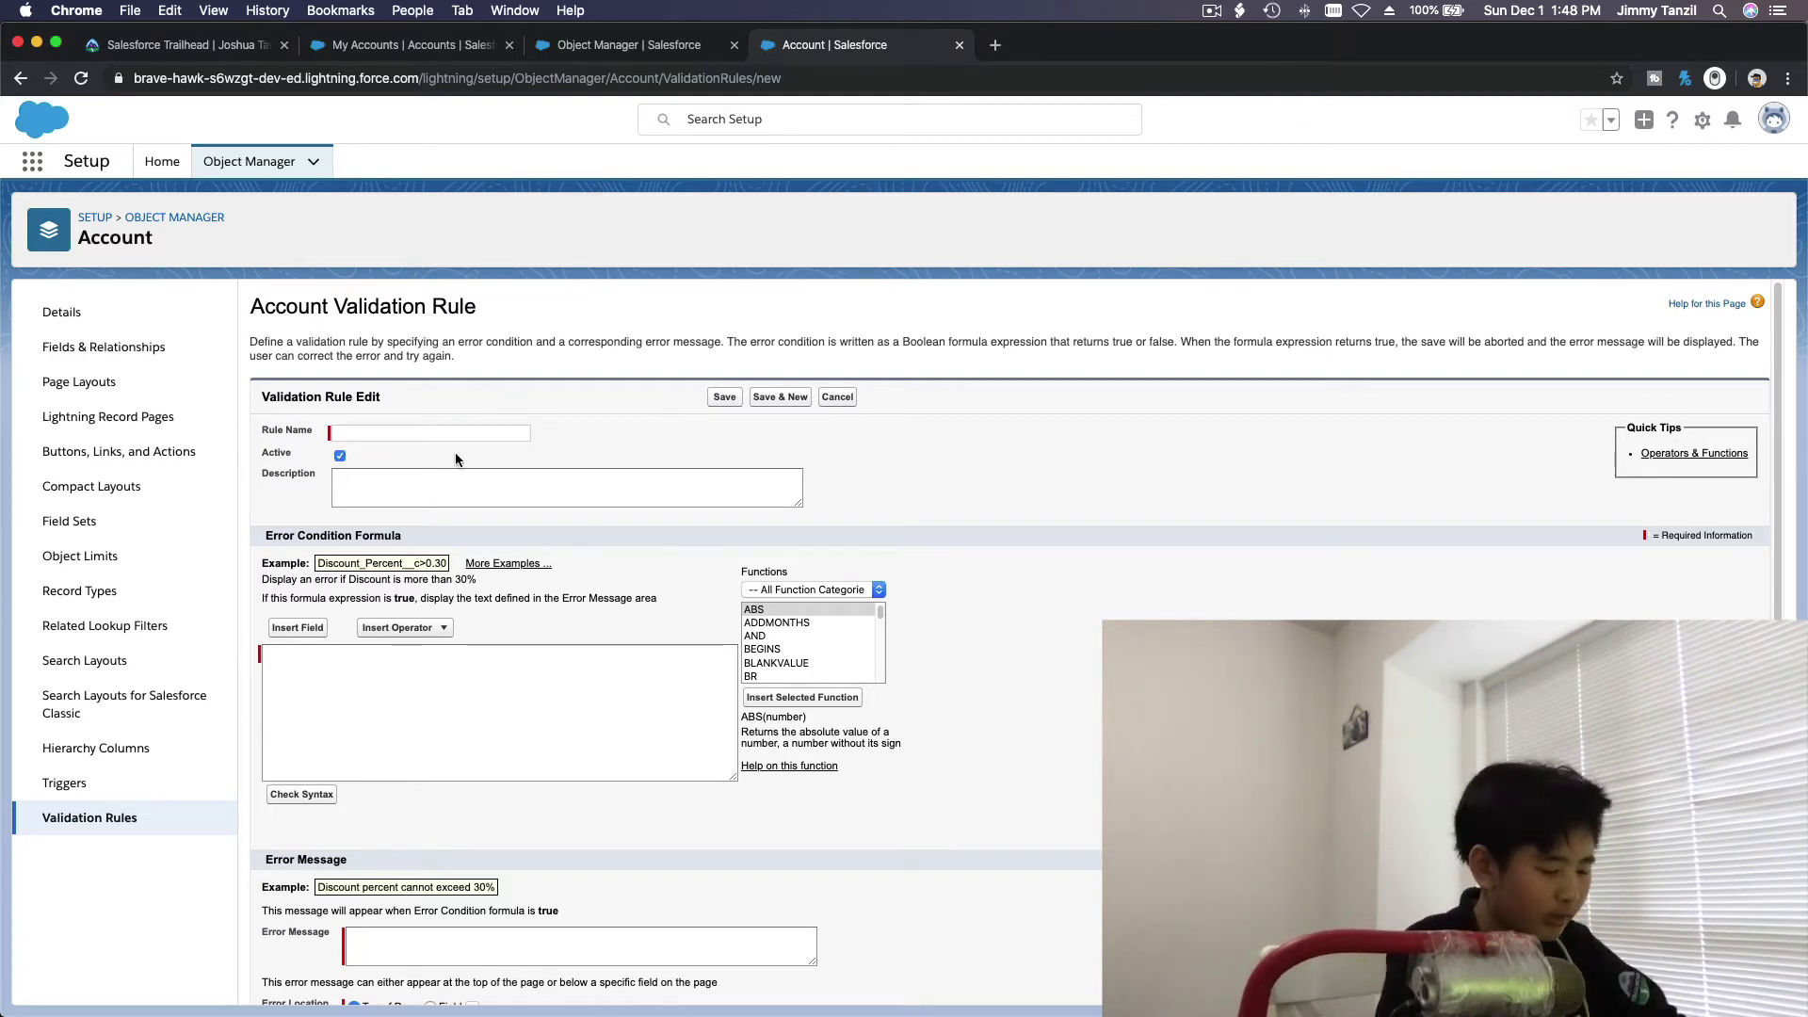
# - Name the rule Family Phone Number
pyautogui.click(433, 433)
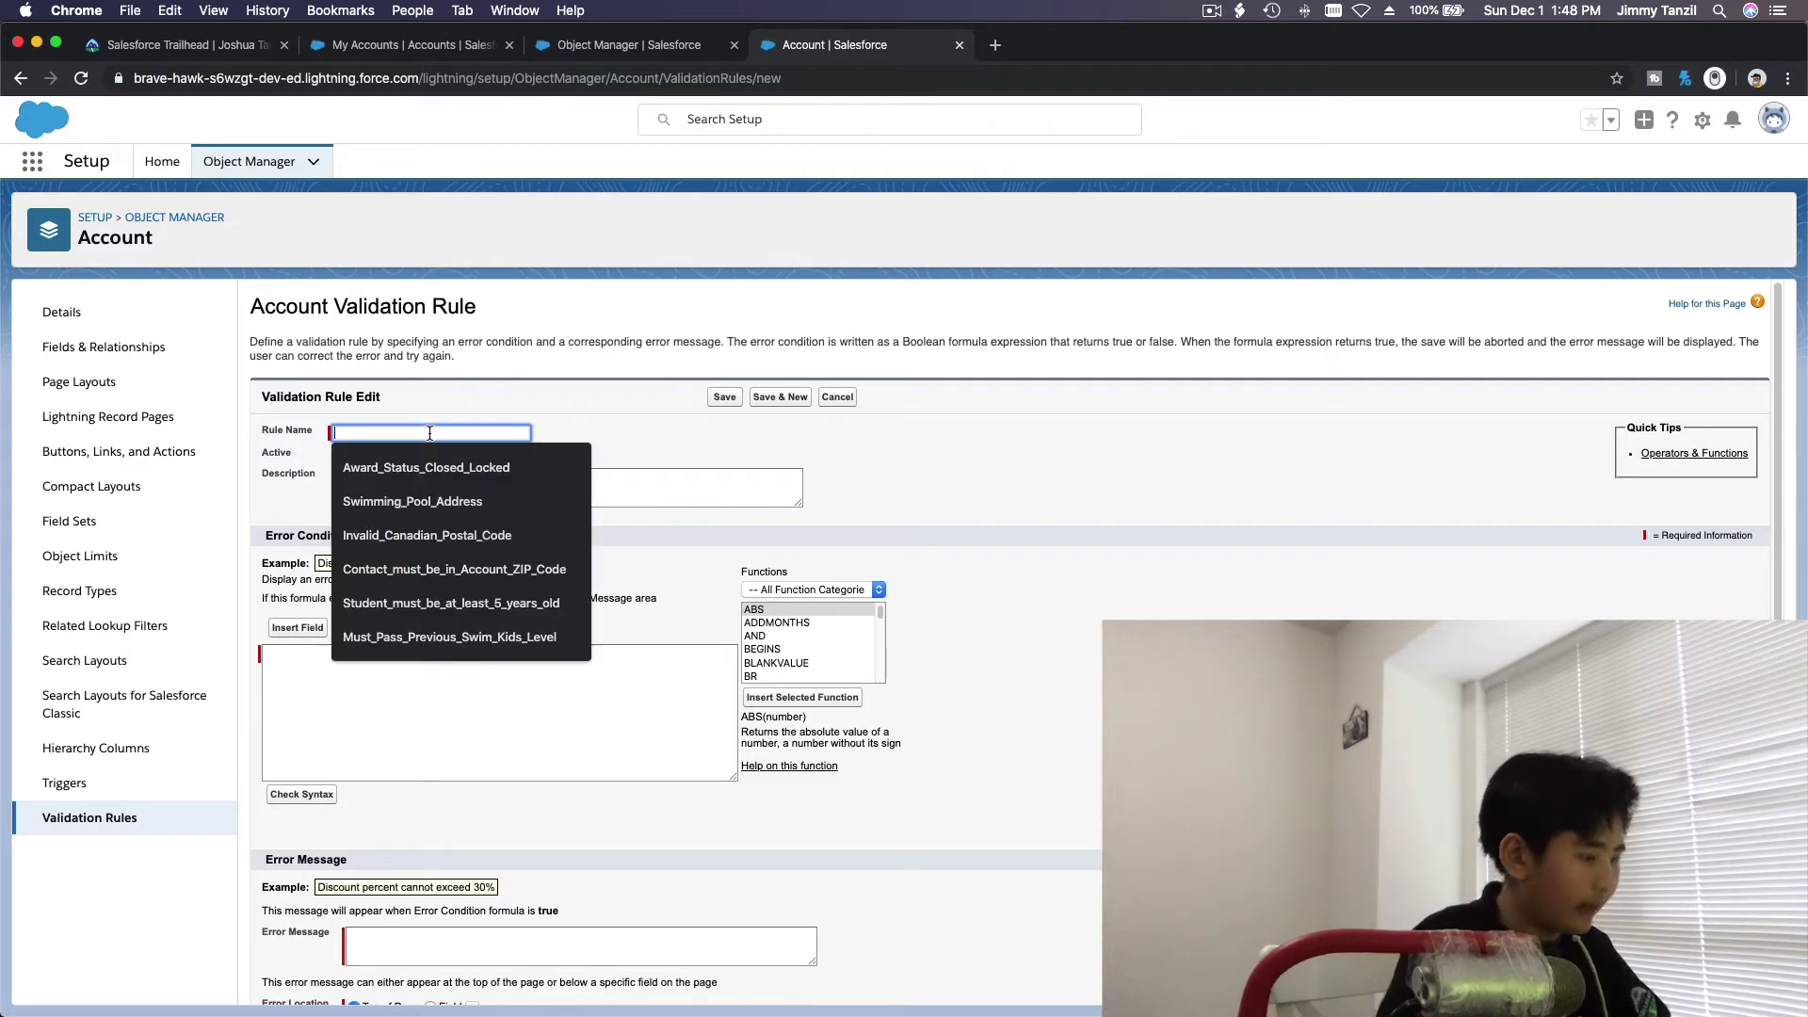
pyautogui.write('Family')
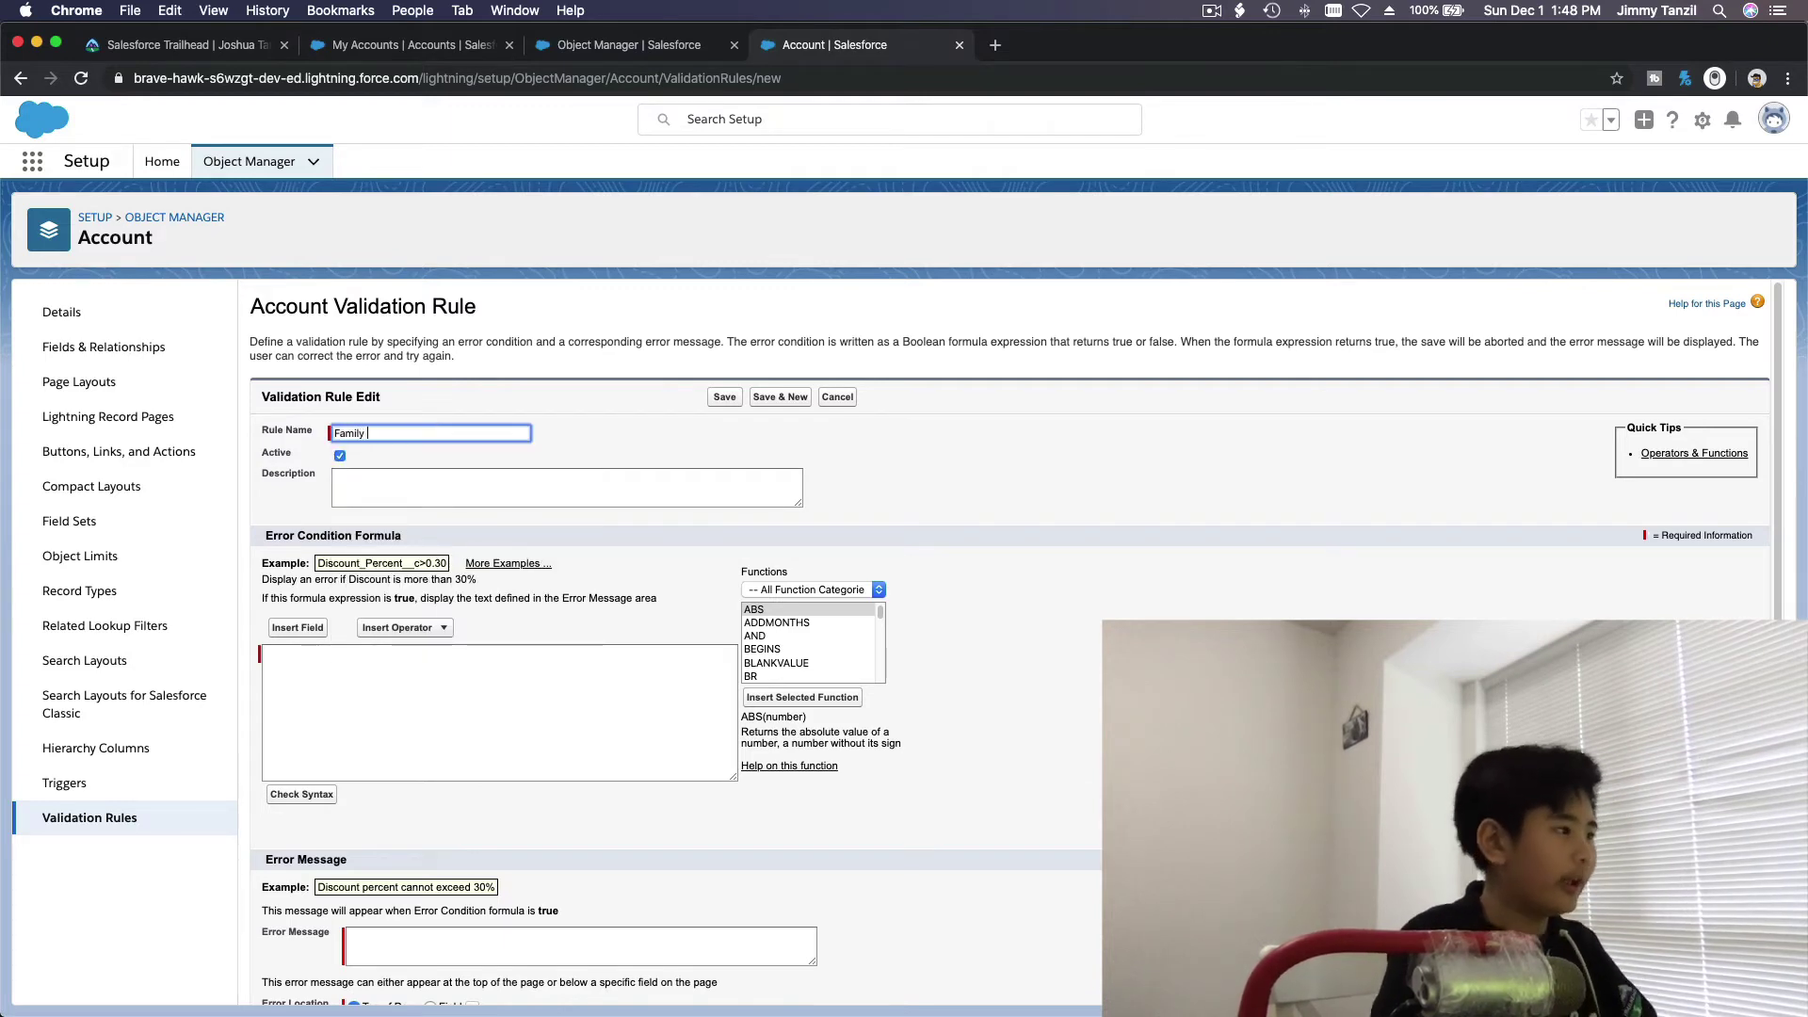
pyautogui.write(' with')
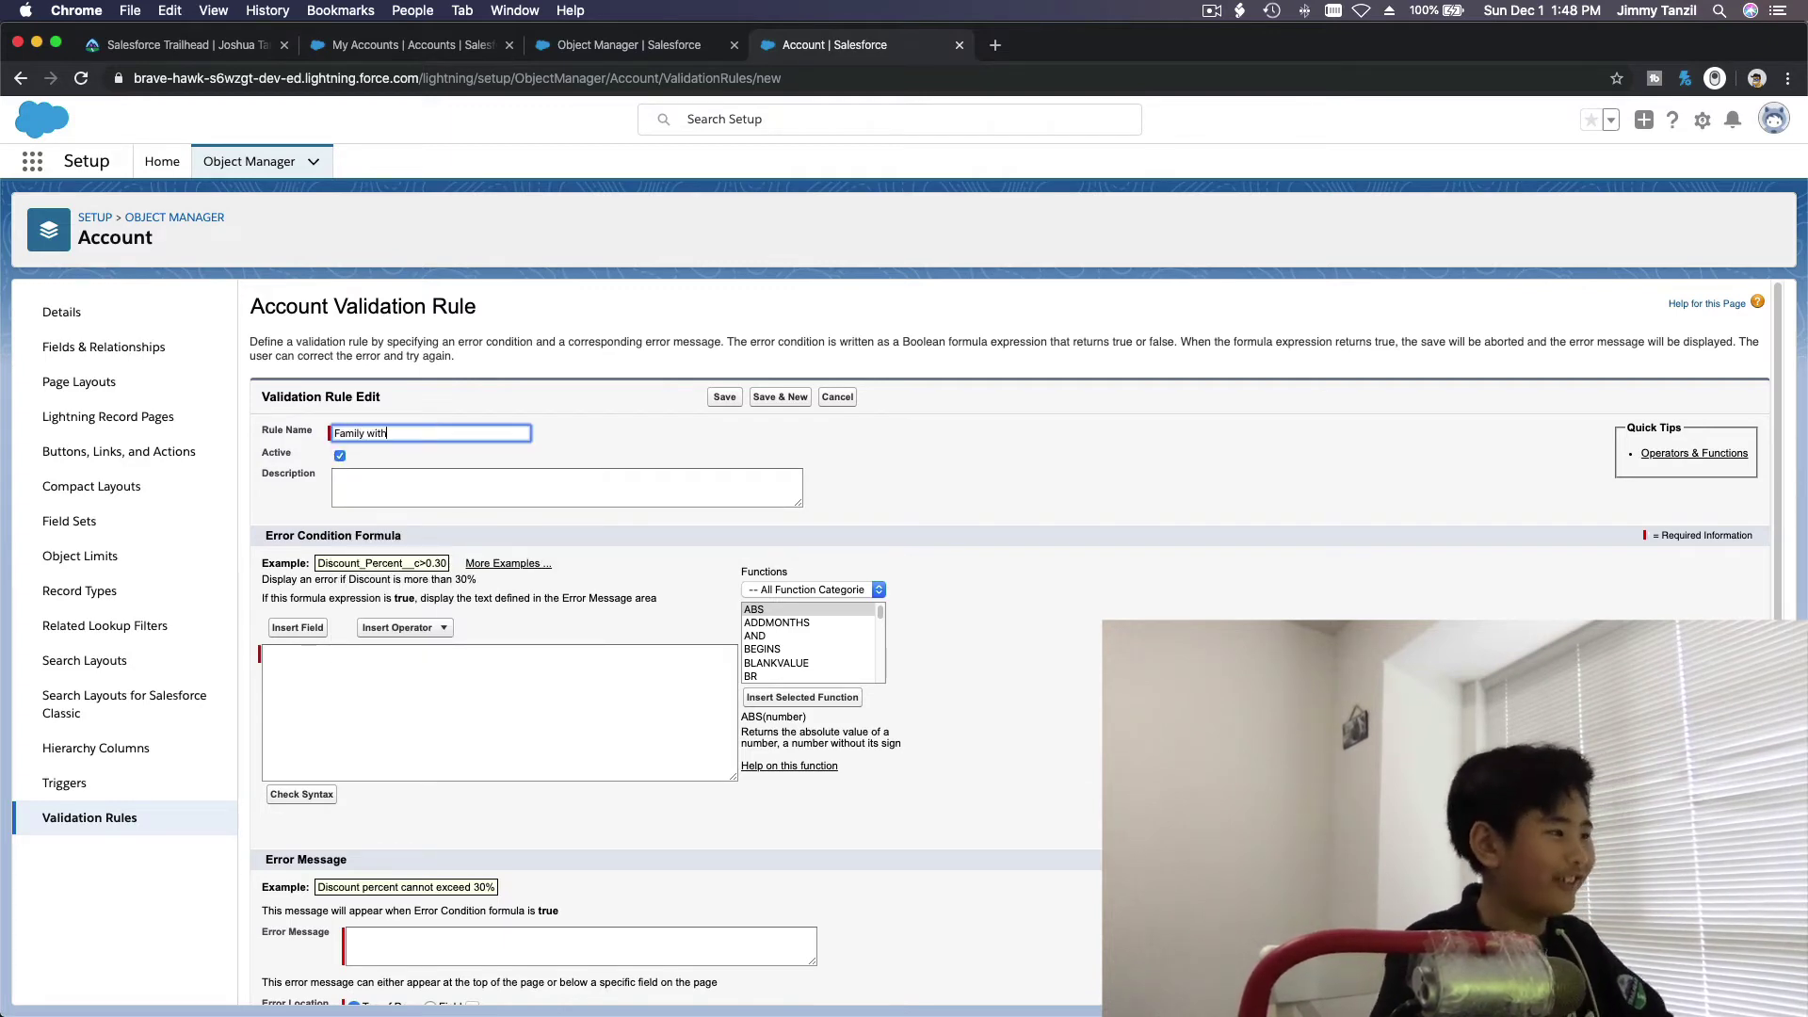
pyautogui.press('BackSpace')
pyautogui.press('BackSpace')
pyautogui.press('BackSpace')
pyautogui.press('BackSpace')
pyautogui.write('phone number')
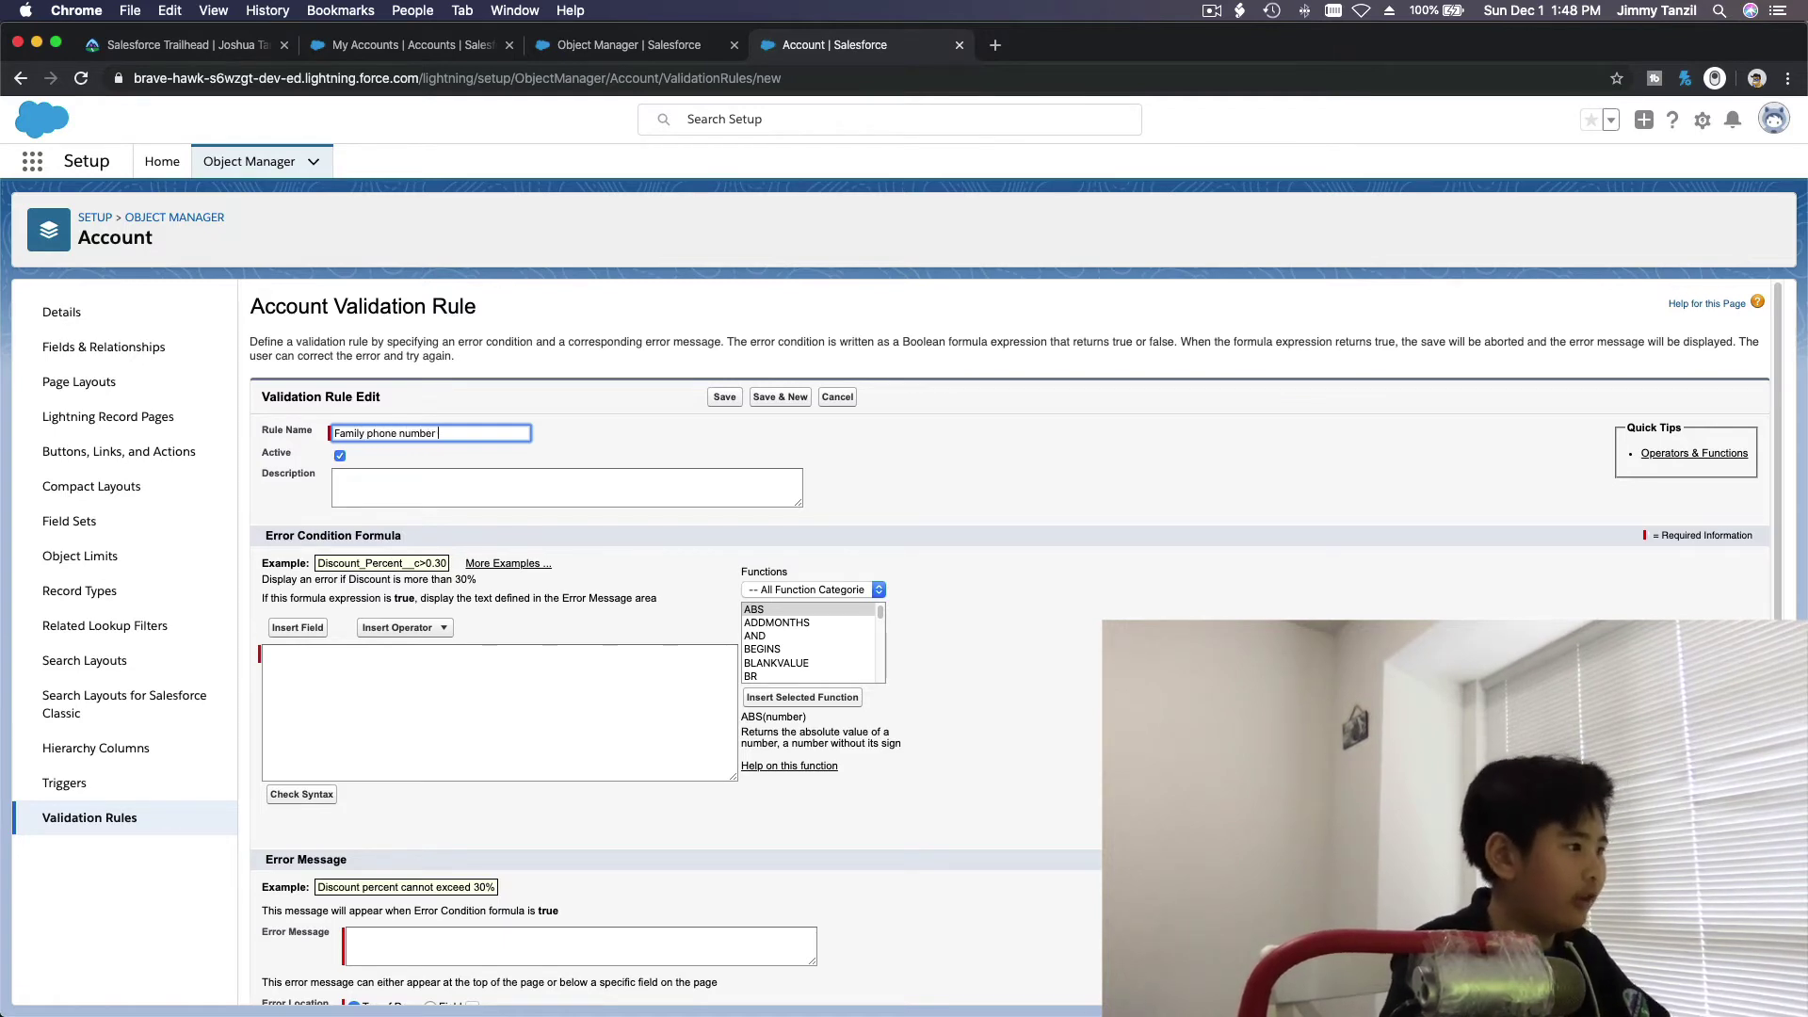
pyautogui.hotkey('alt', 'BackSpace')
pyautogui.hotkey('alt', 'BackSpace')
pyautogui.hotkey('alt', 'BackSpace')
pyautogui.hotkey('alt', 'BackSpace')
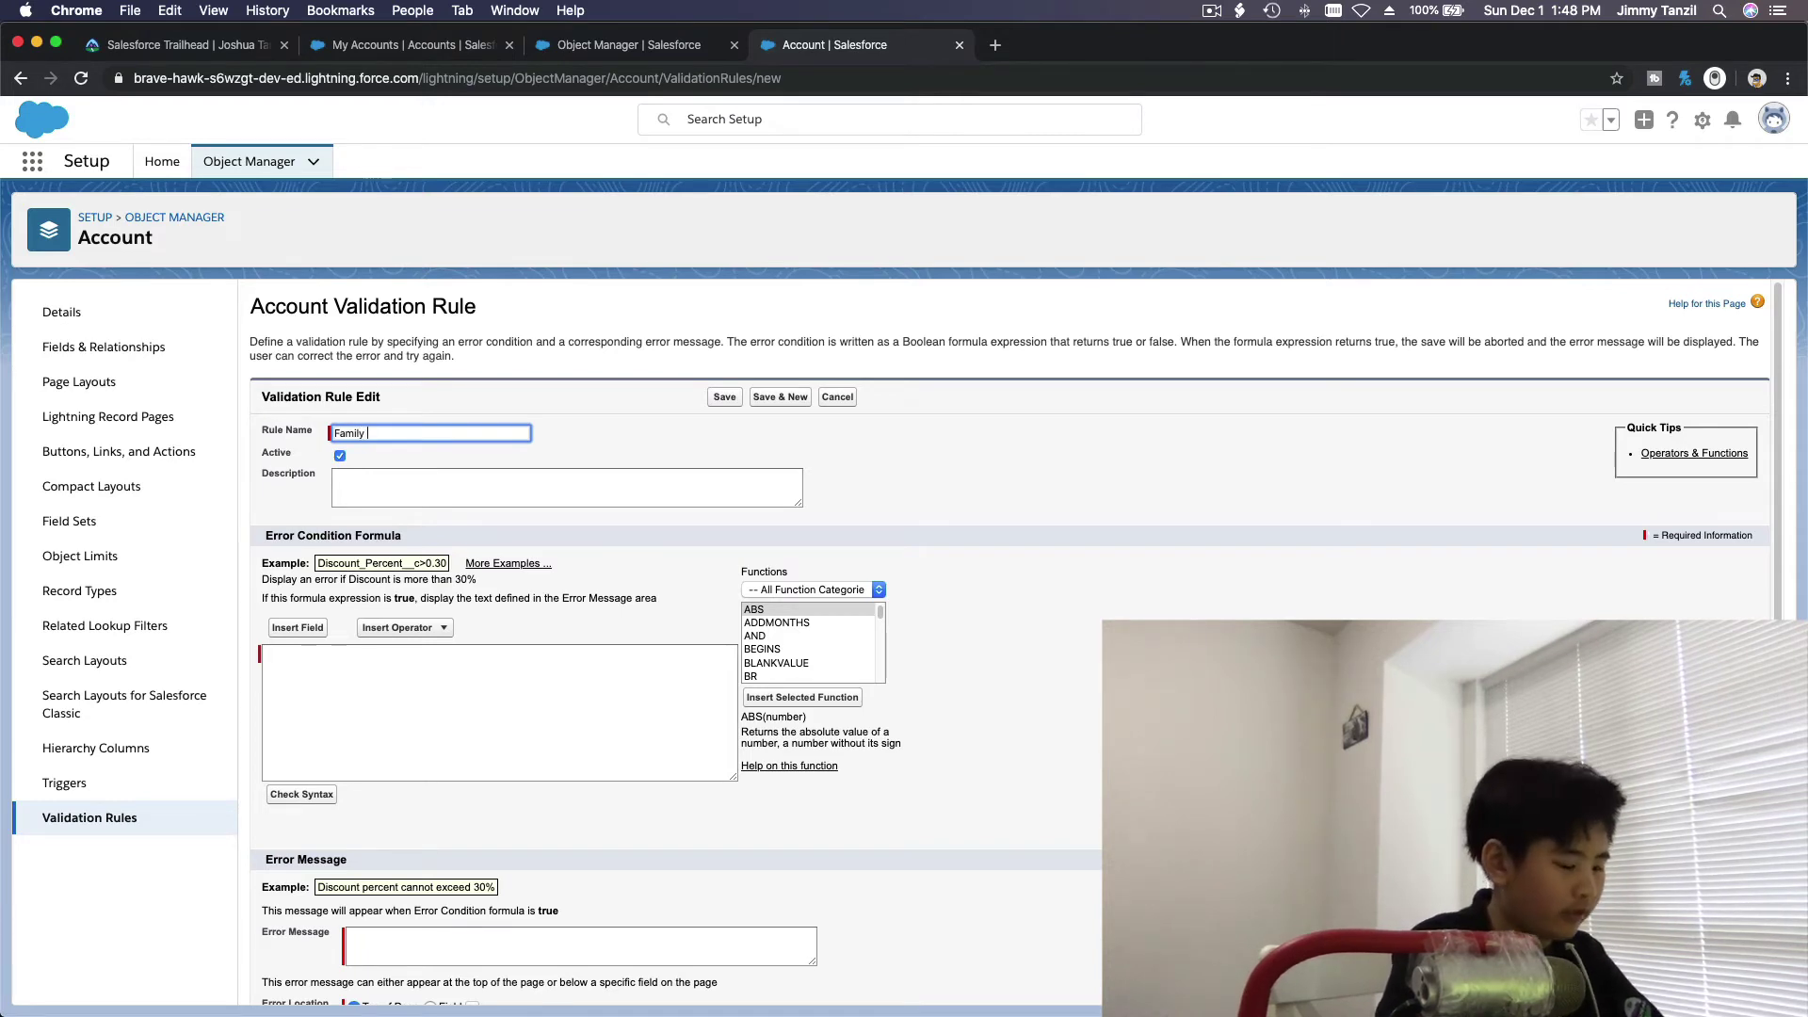
pyautogui.write('Family Phone NUmber')
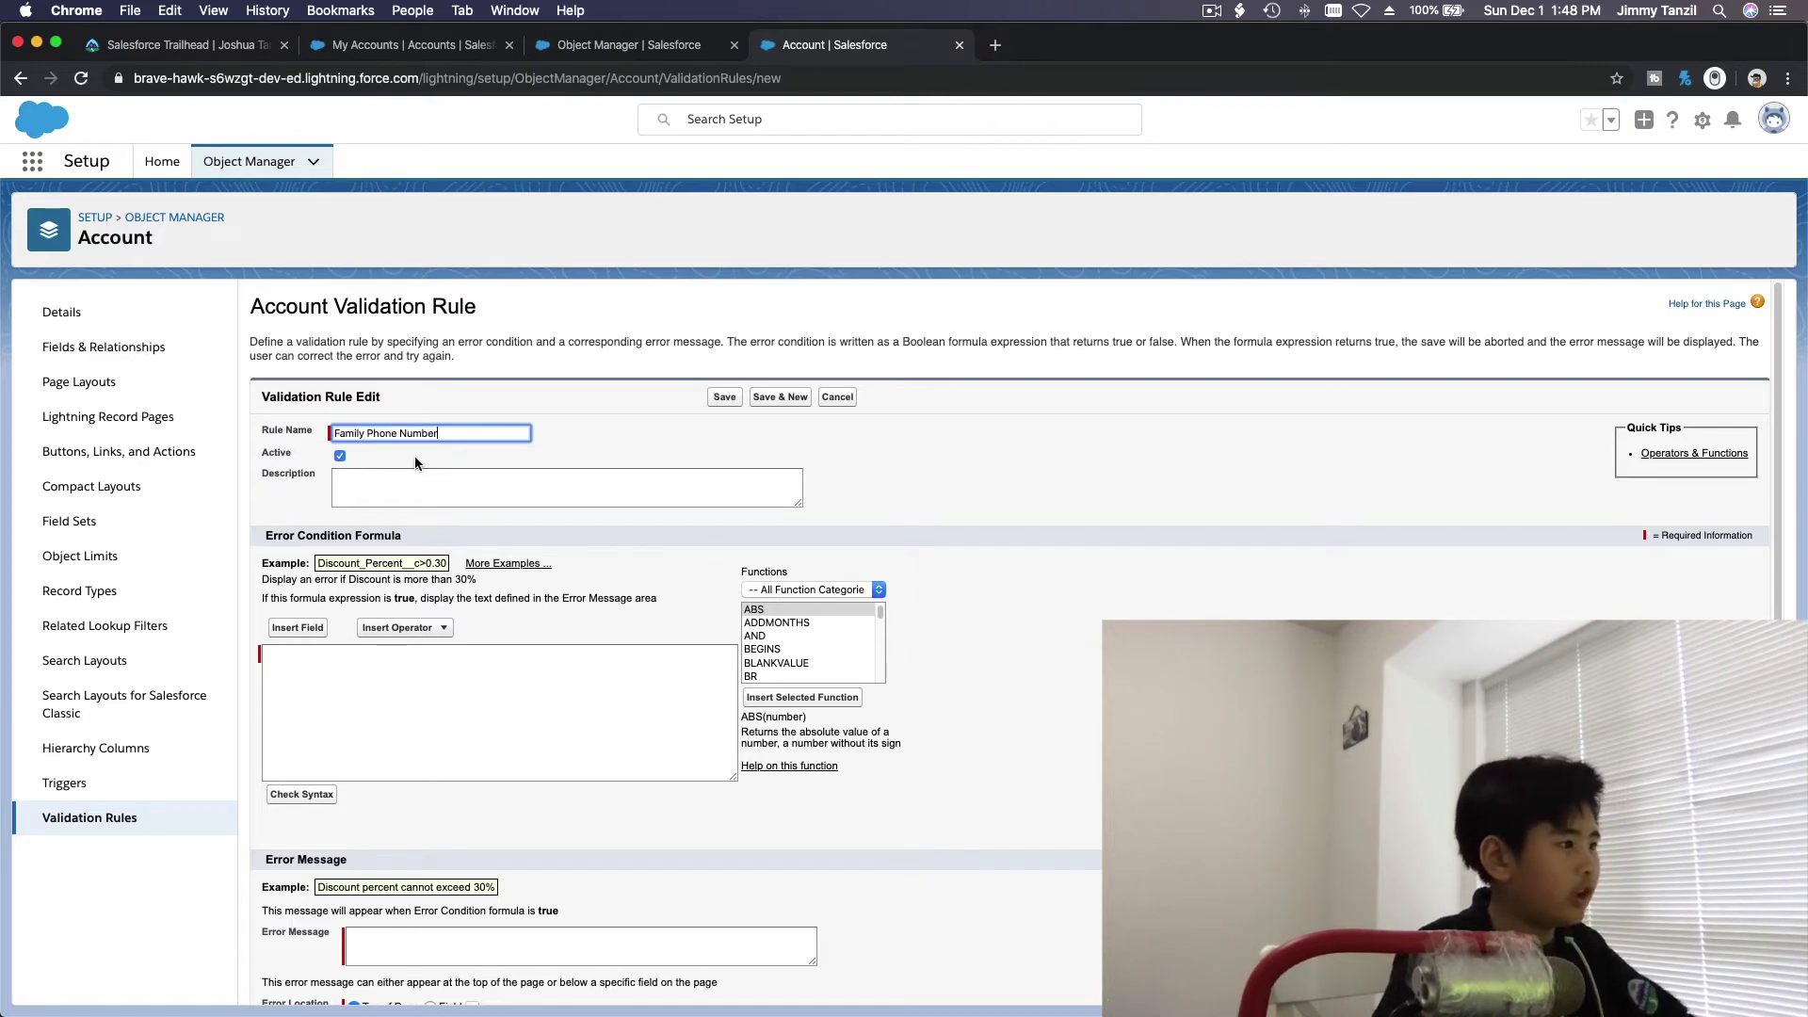
# - Open the Insert Field picker for the error condition formula
pyautogui.click(421, 487)
pyautogui.click(412, 730)
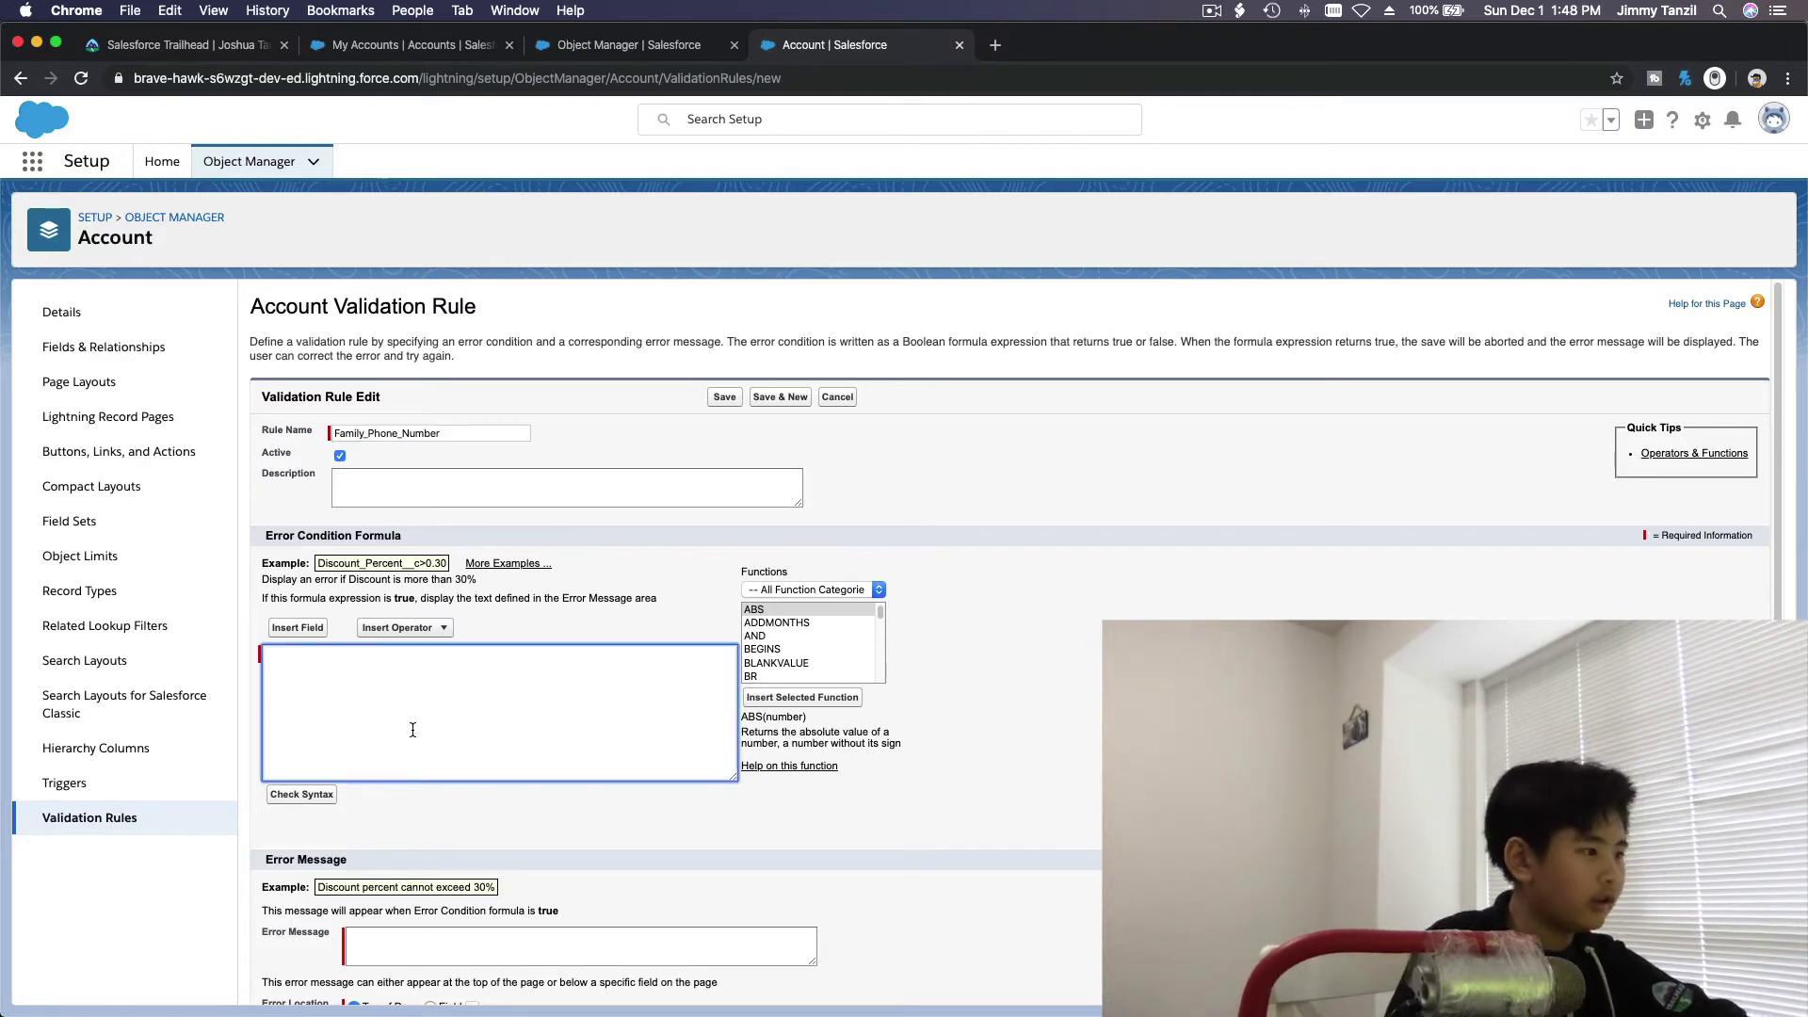
pyautogui.click(315, 628)
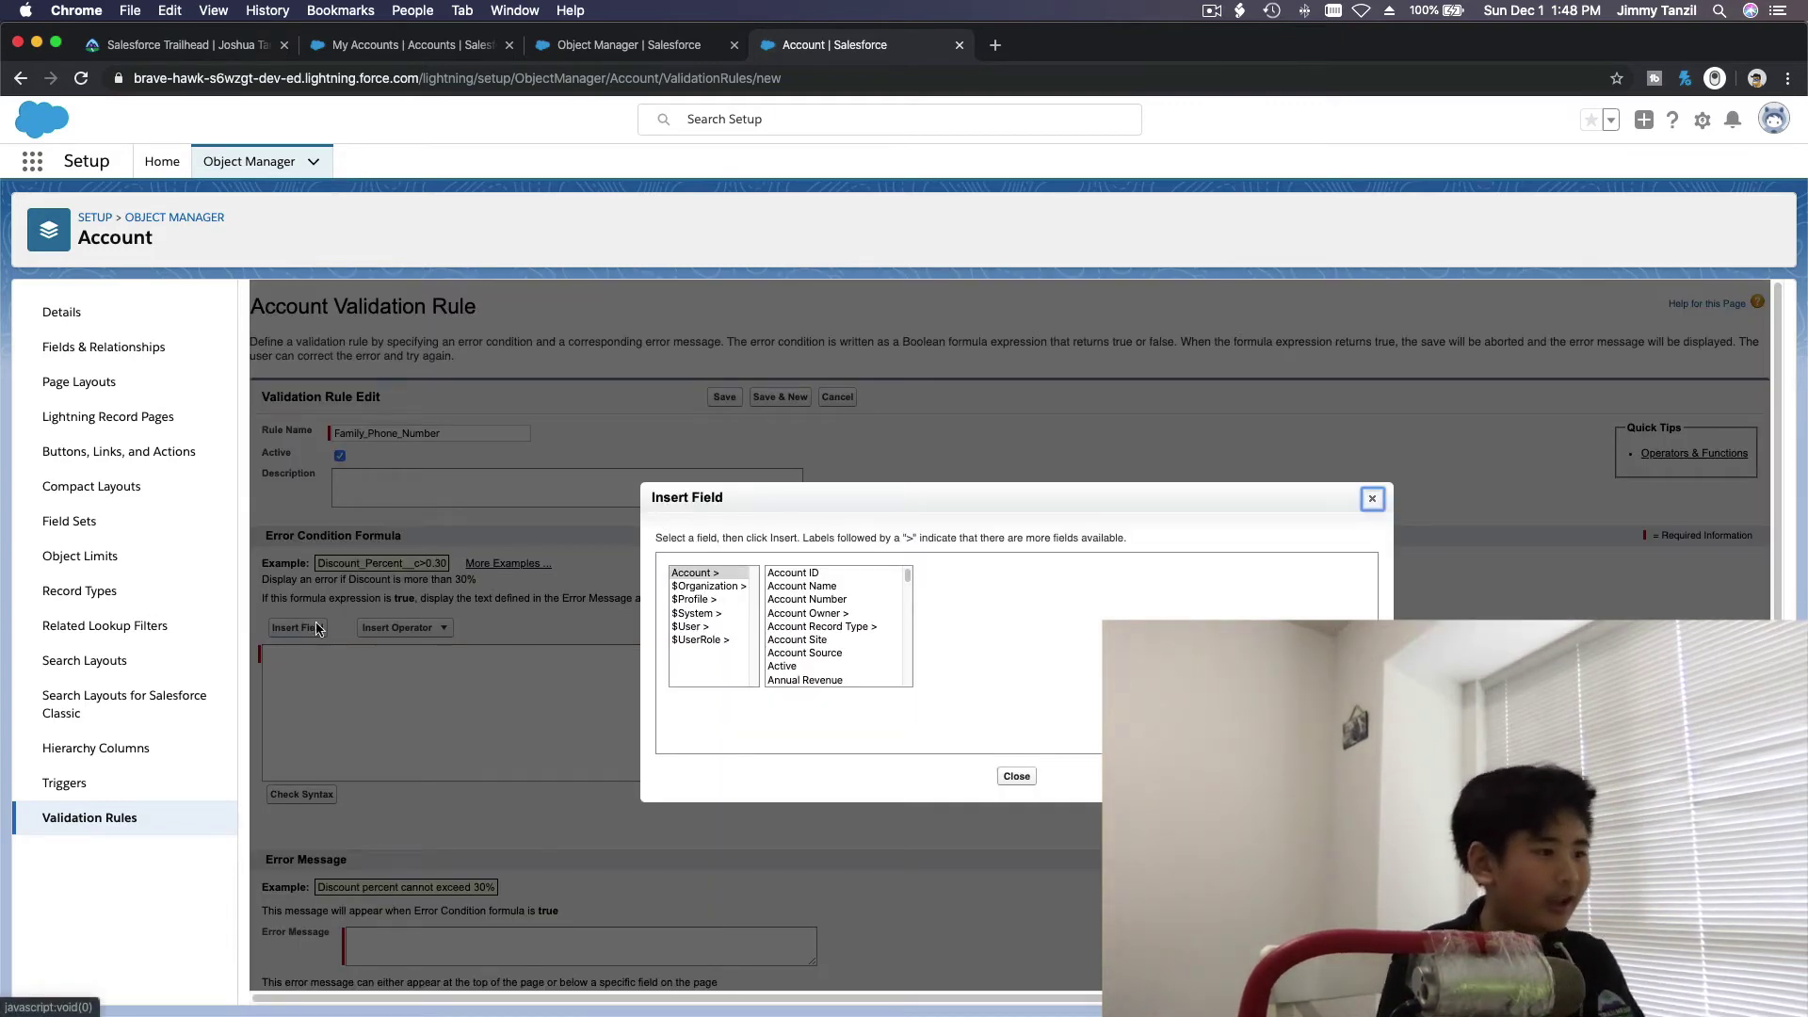
# - Insert the Account Record Type Name field (RecordType.Name) into the formula
pyautogui.click(772, 626)
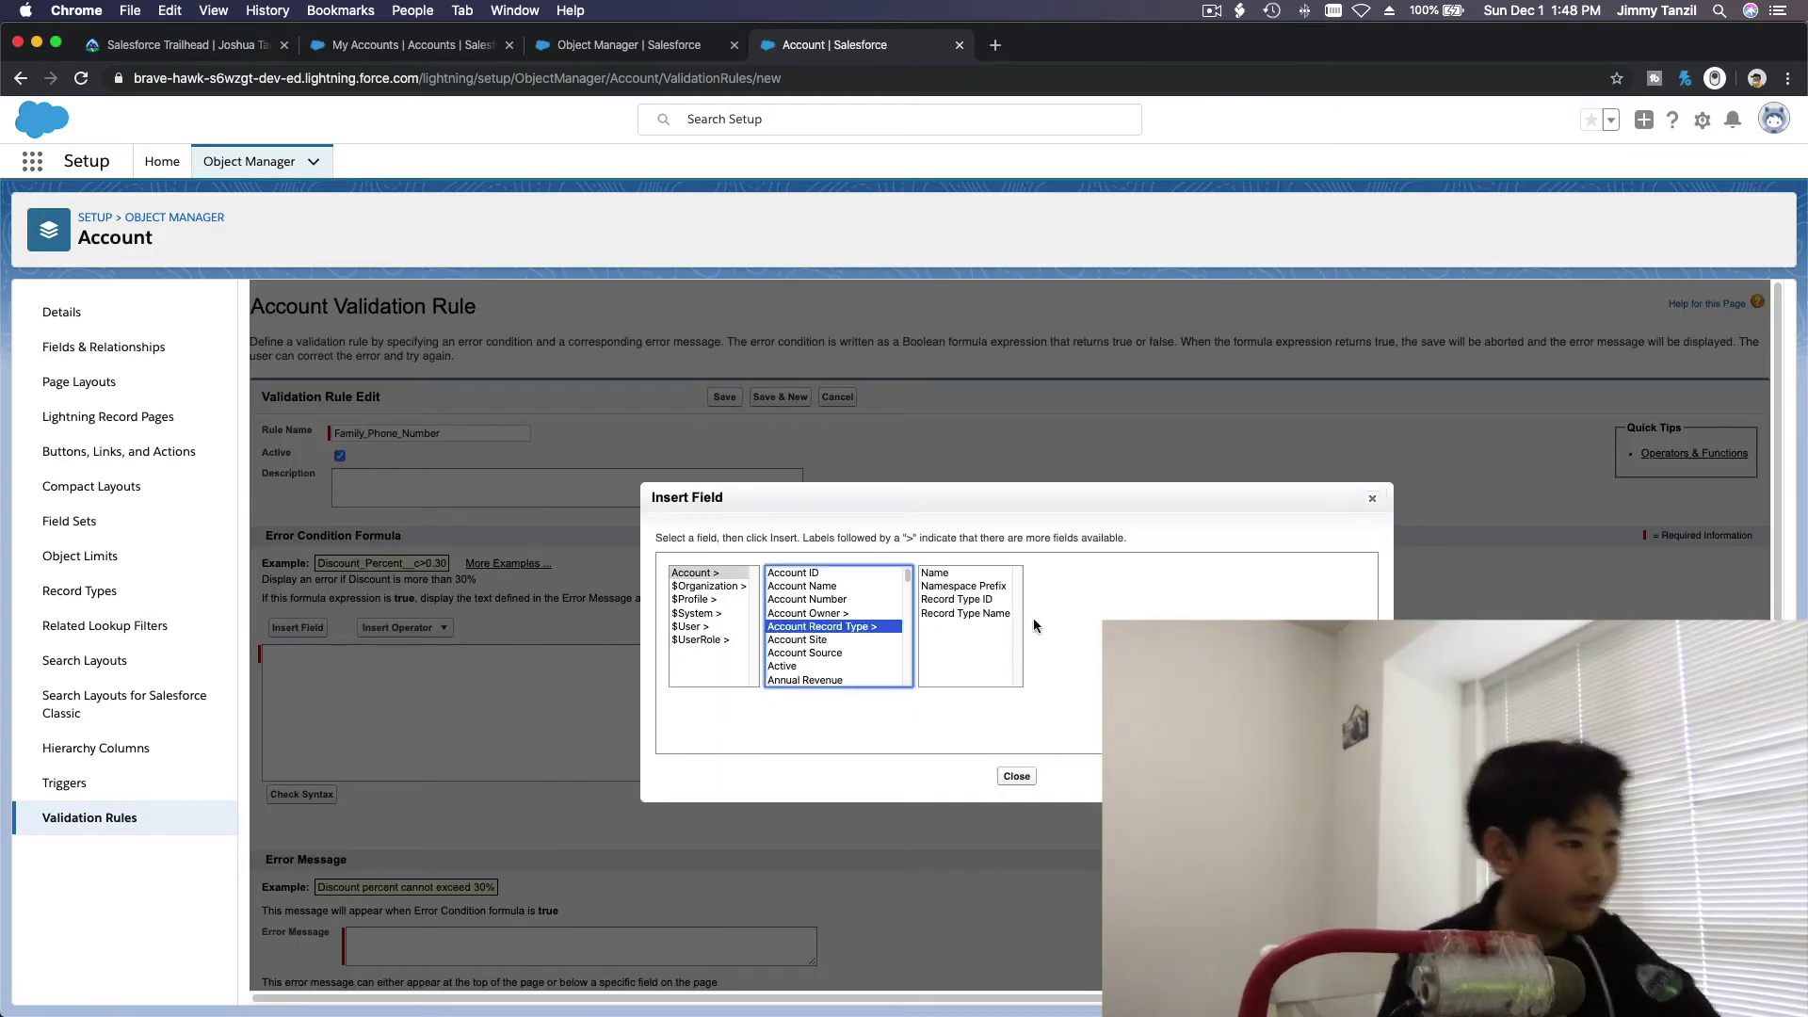
pyautogui.click(979, 574)
pyautogui.click(1095, 659)
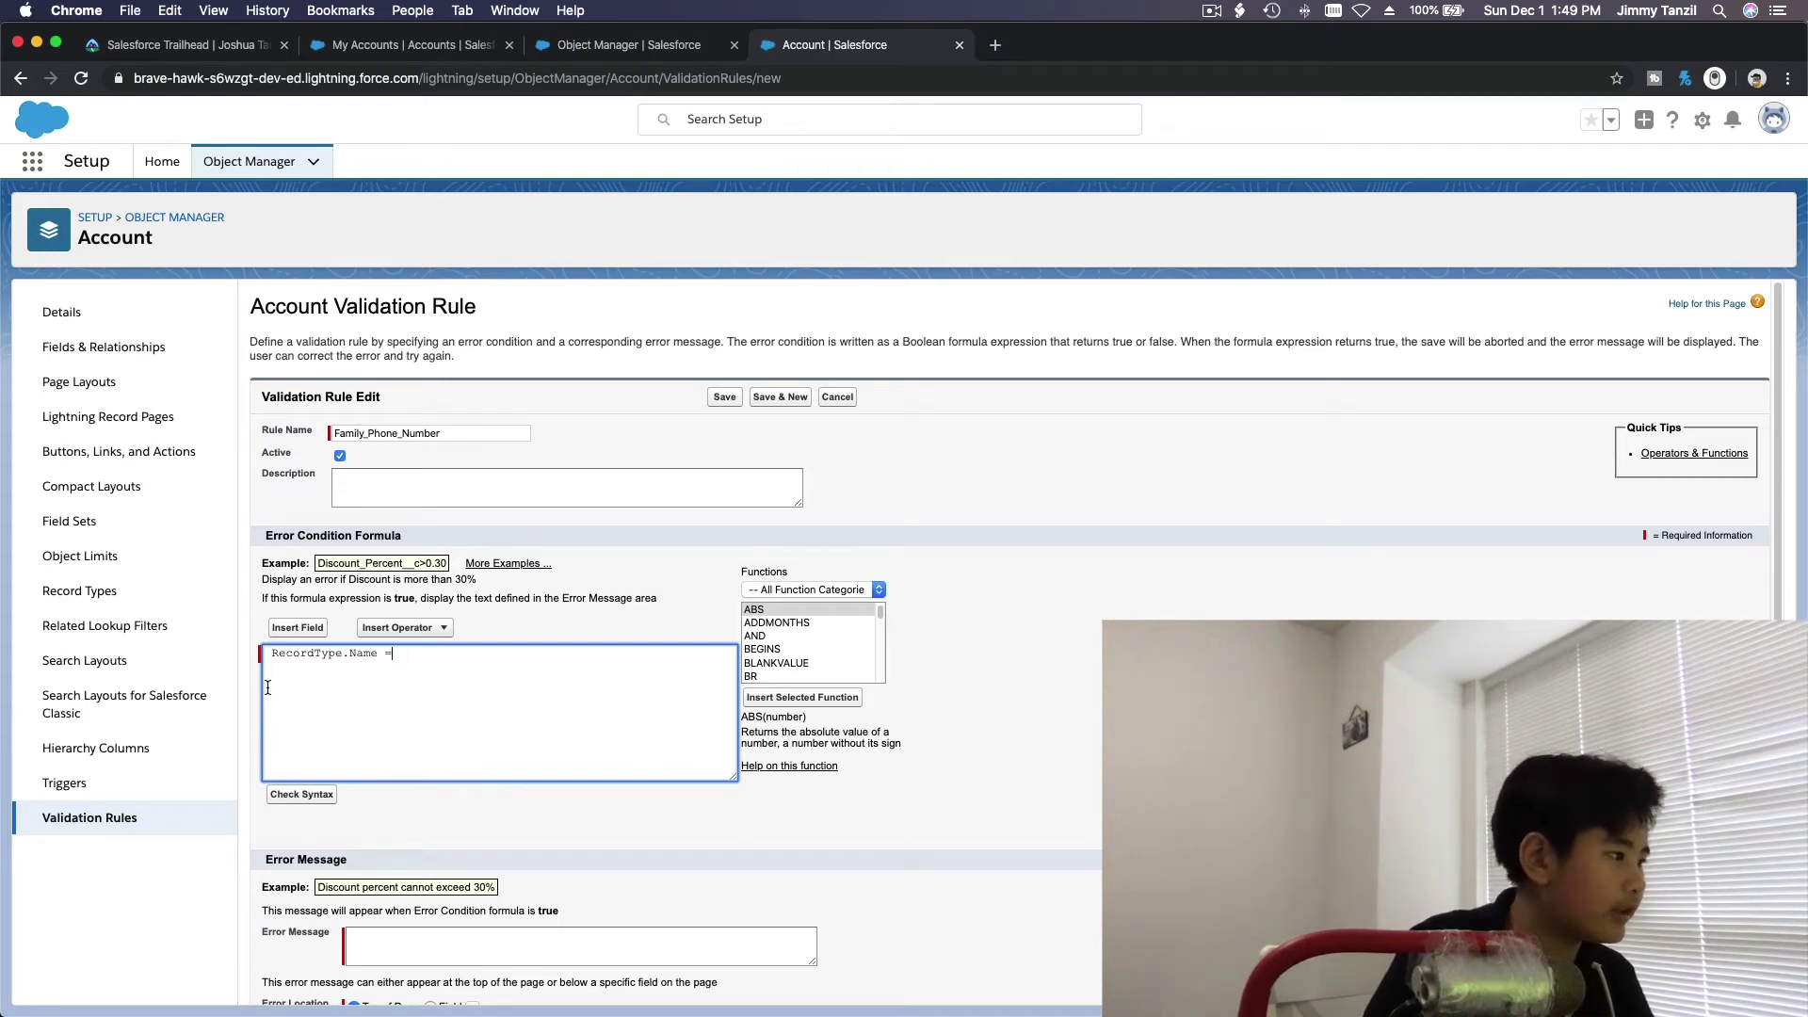
# - Wrap it as AND (RecordType.Name = "Family",ISBLANK ( )) around the inserted field
pyautogui.click(266, 652)
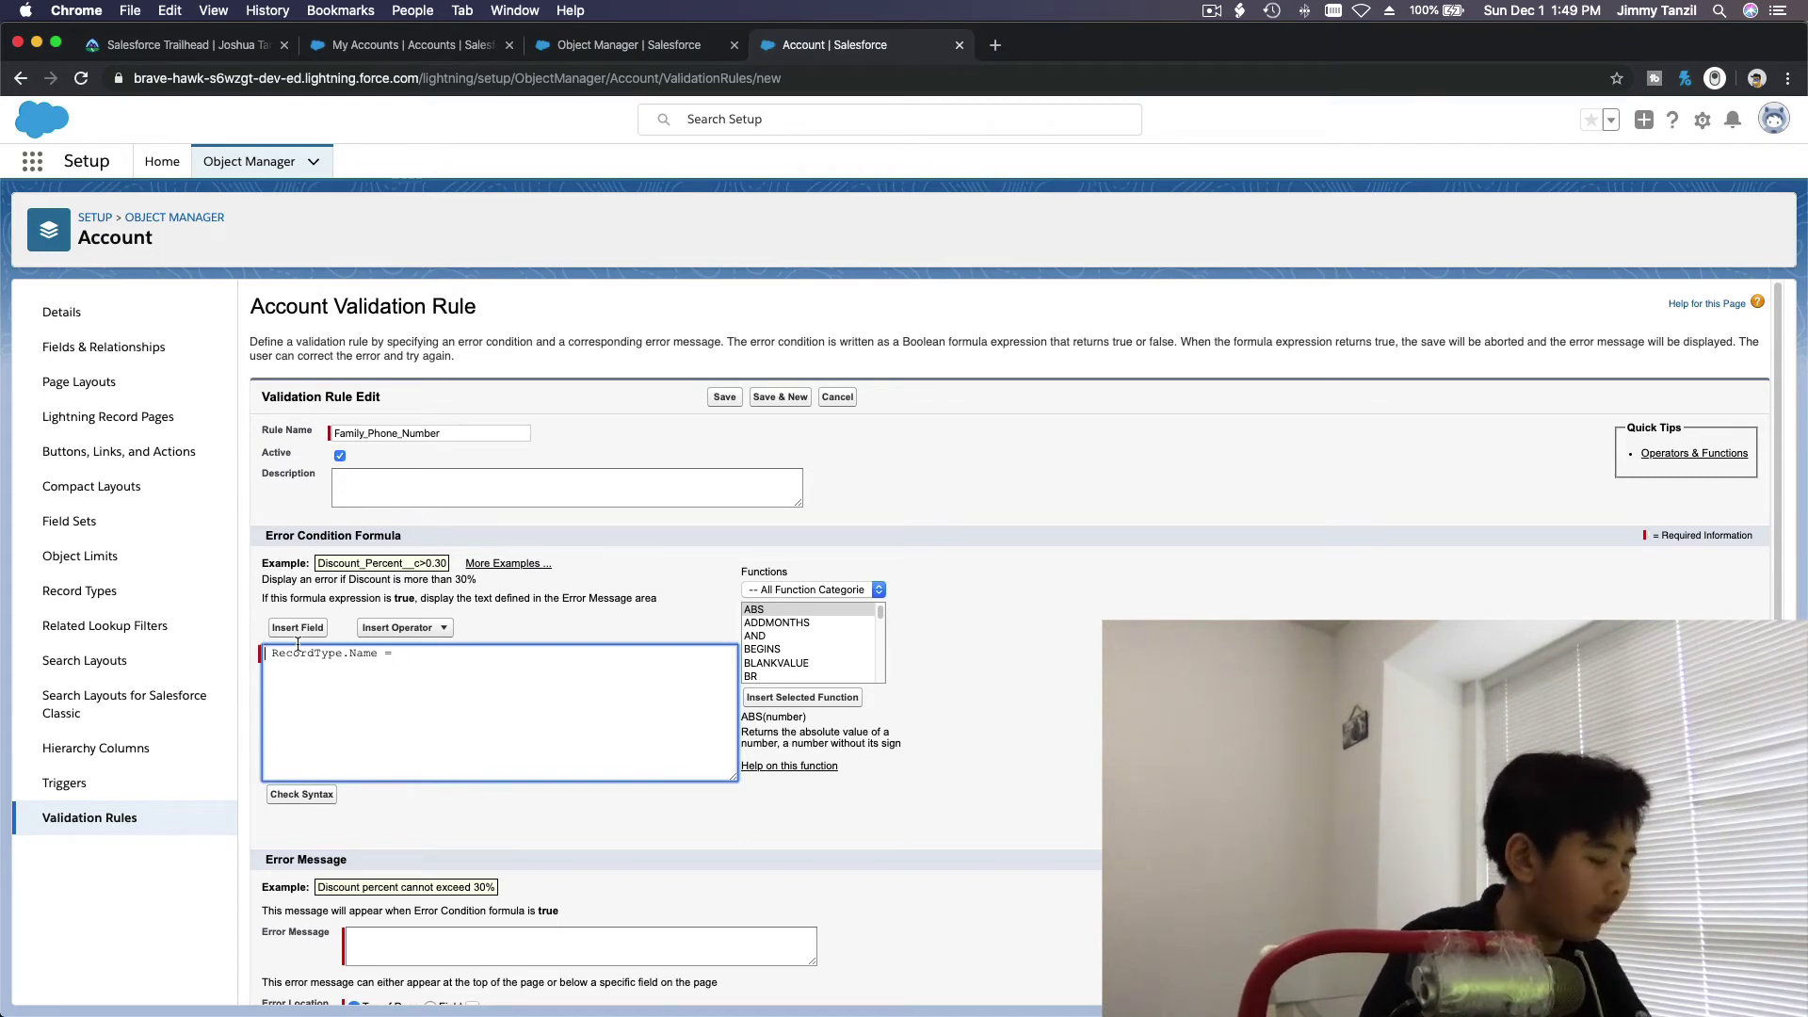
pyautogui.write('AND')
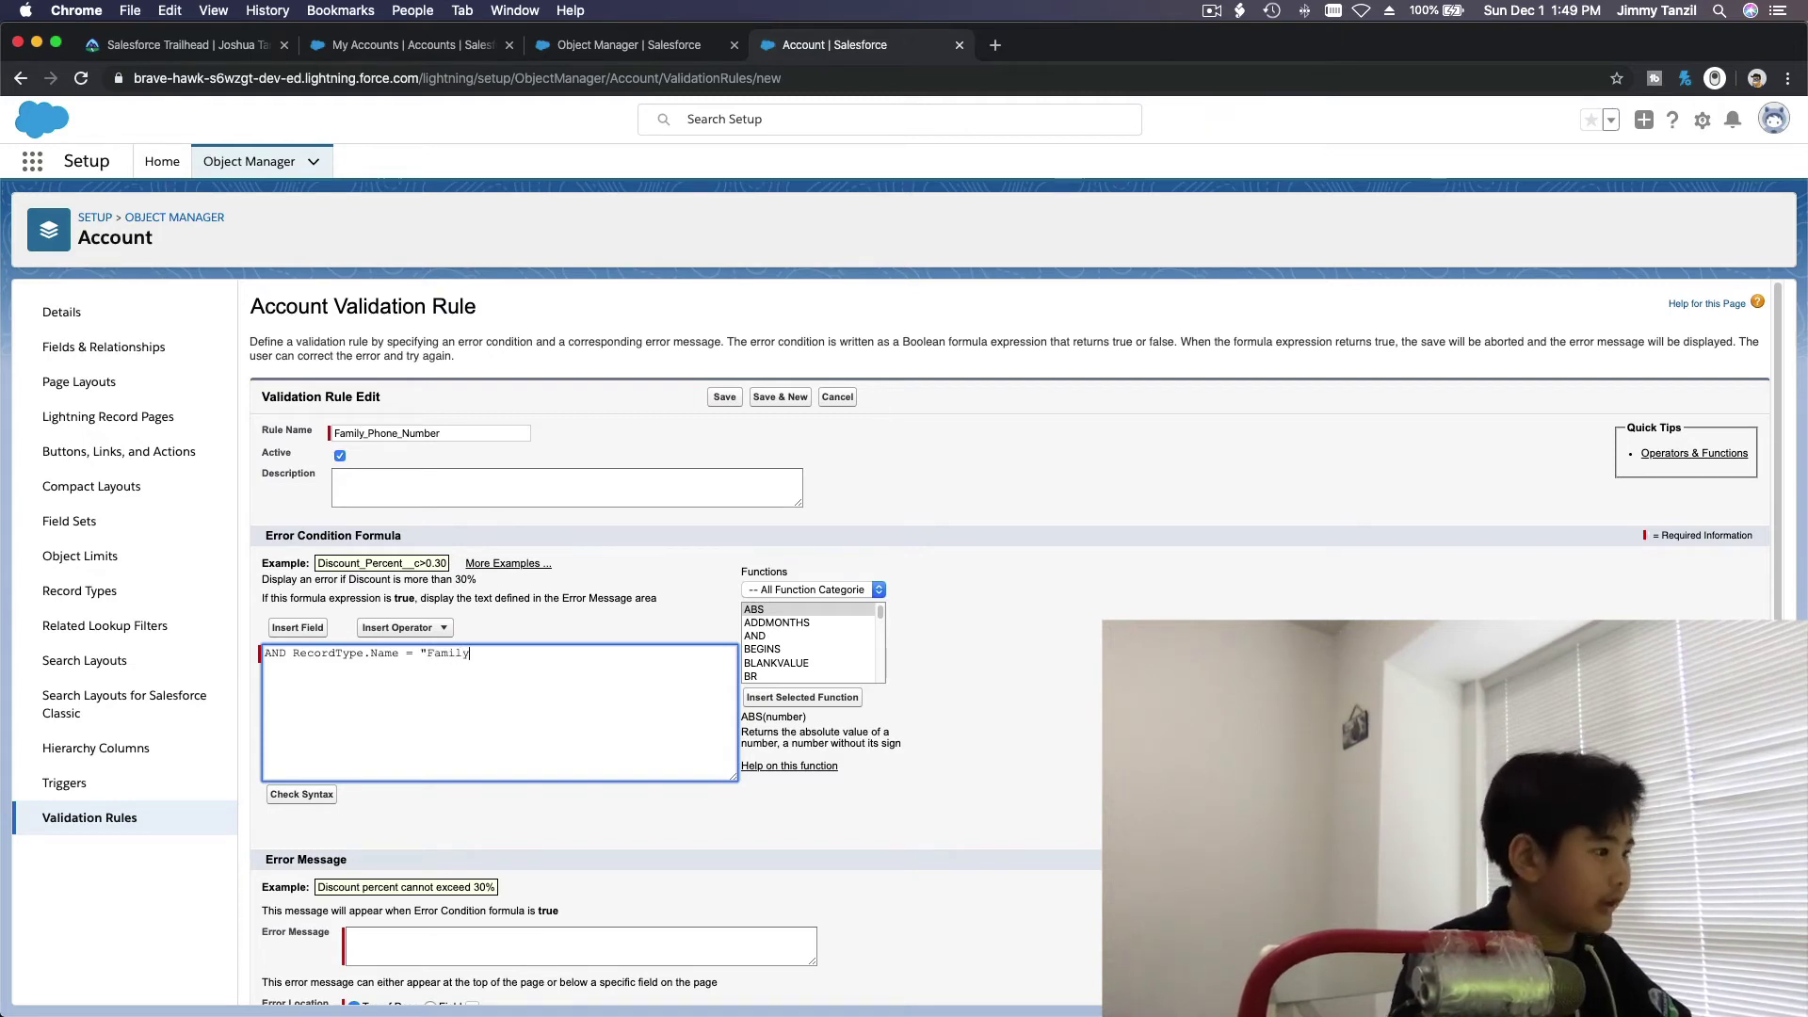
pyautogui.write('"Family')
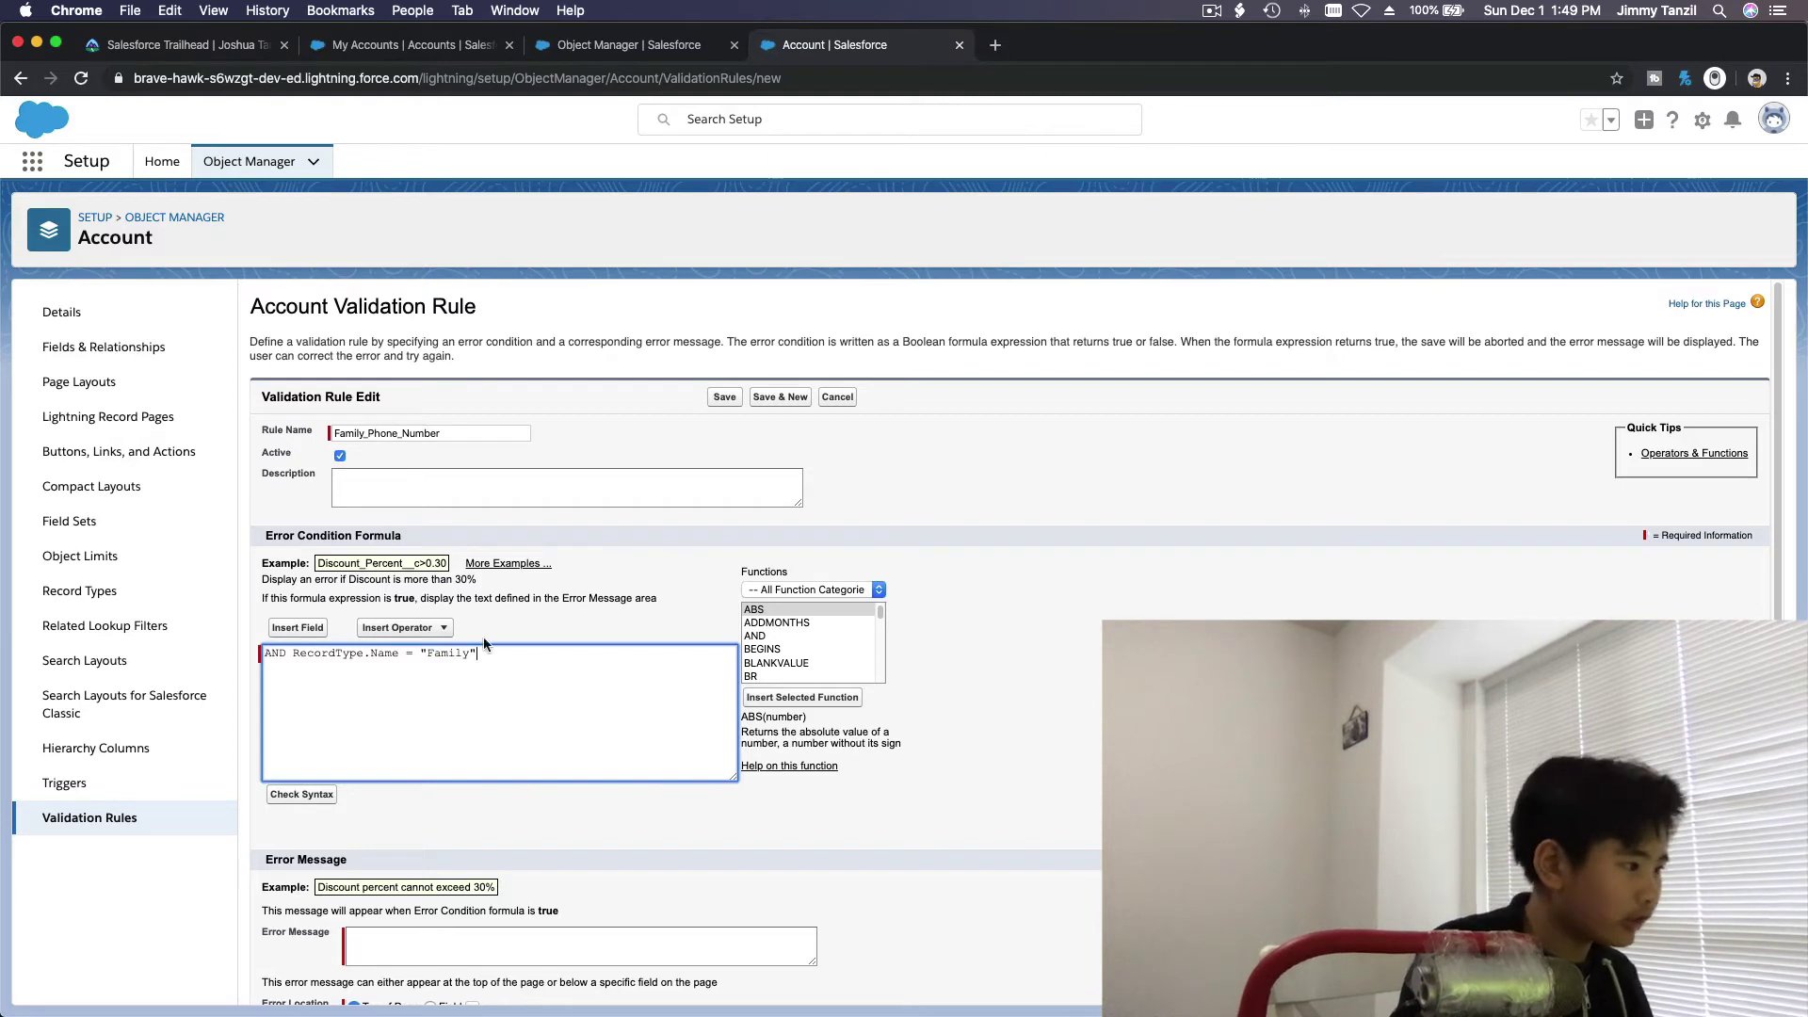
pyautogui.write('"')
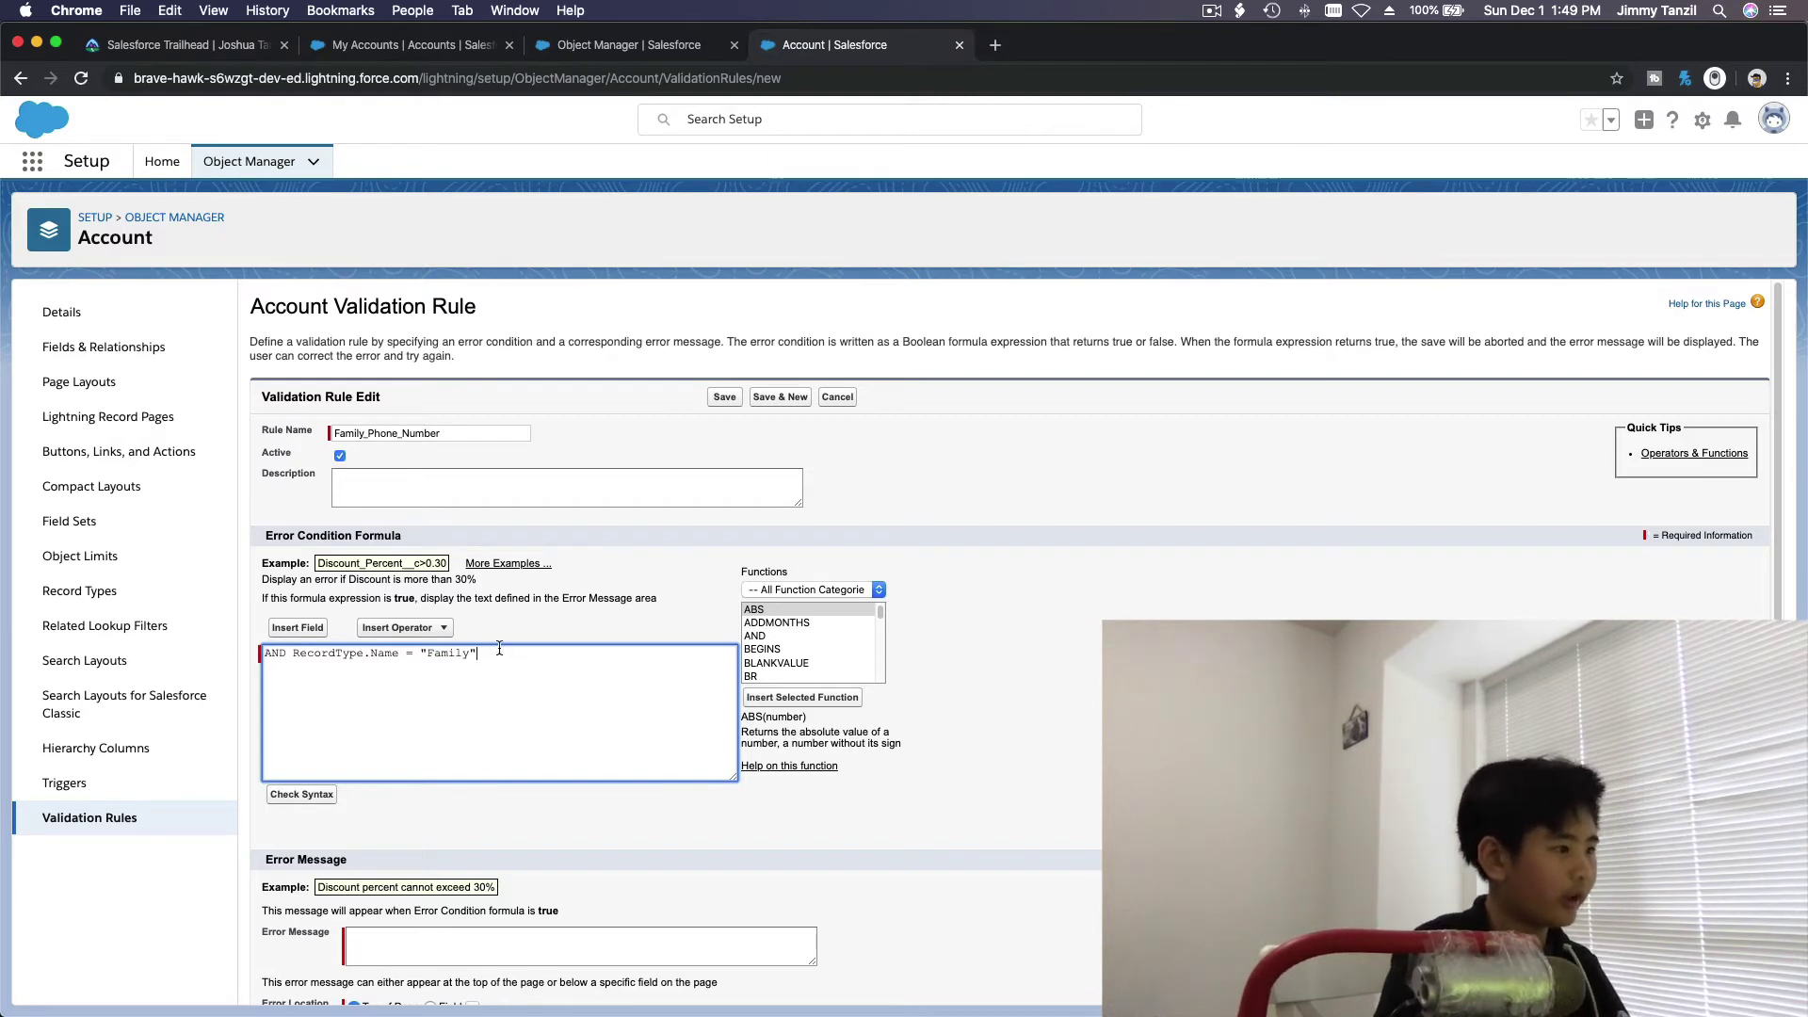
pyautogui.write(',')
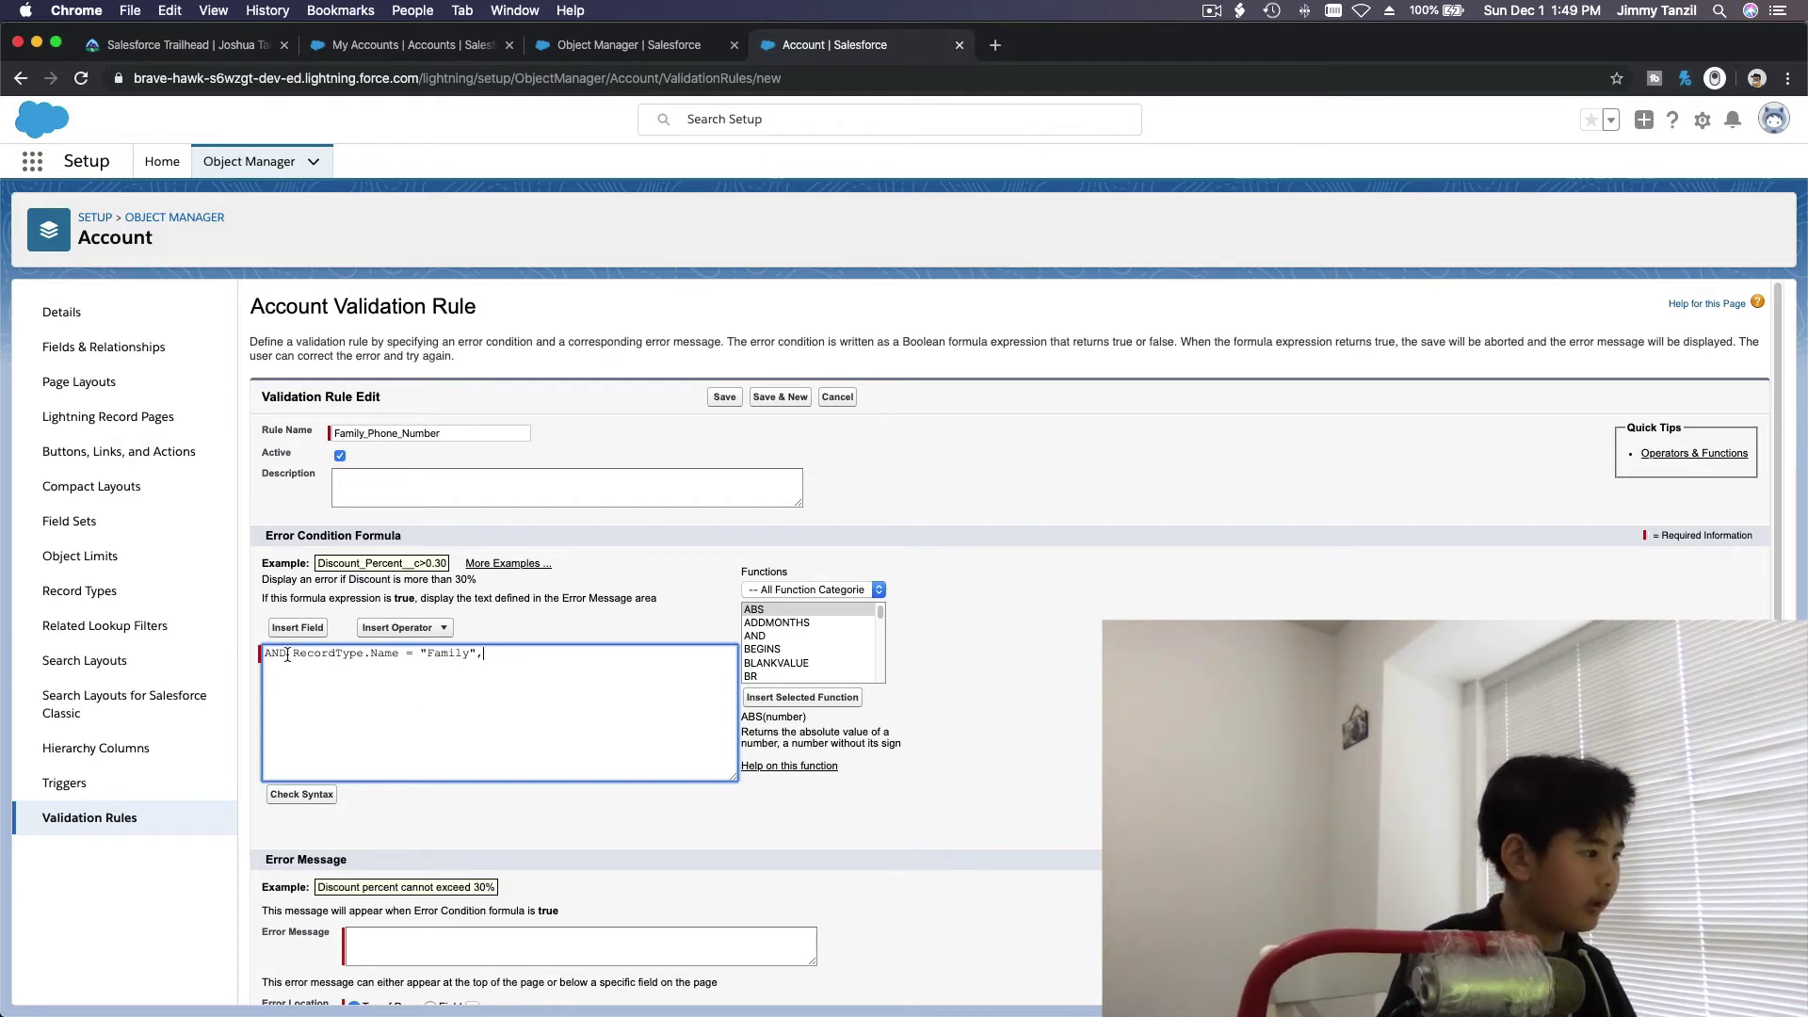
pyautogui.click(292, 654)
pyautogui.write('(')
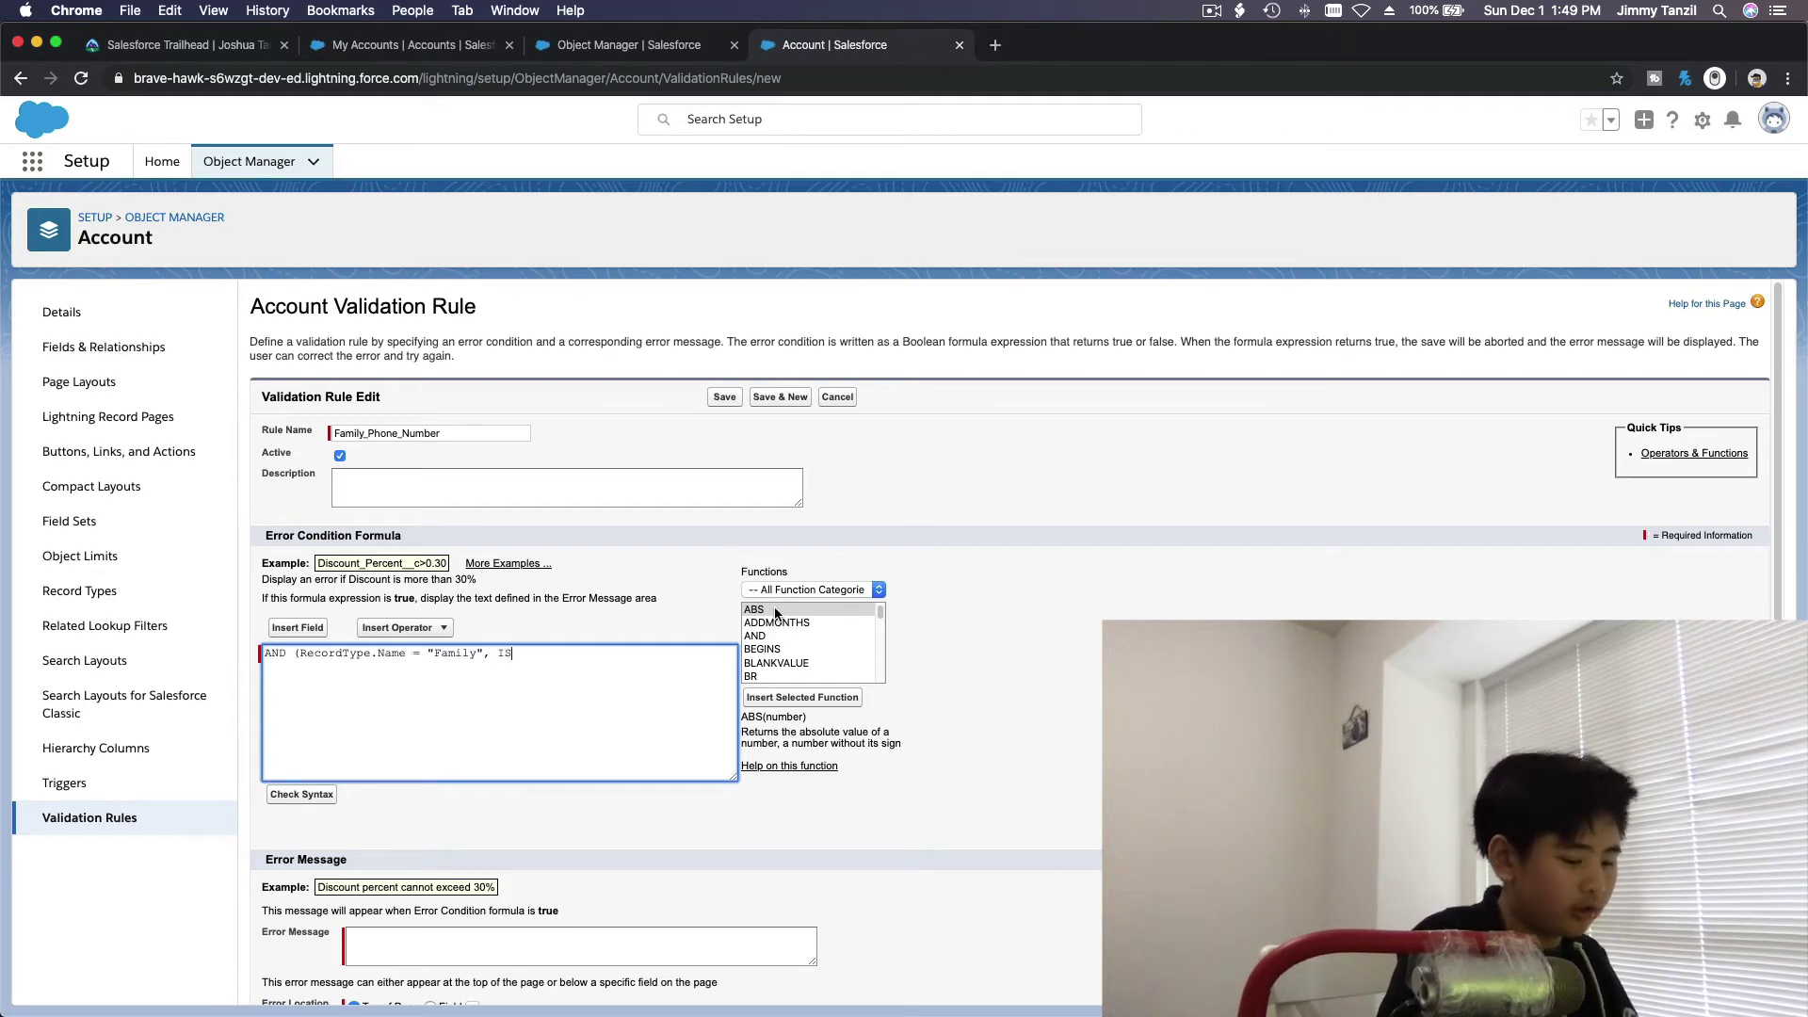
pyautogui.write('ISBLANK')
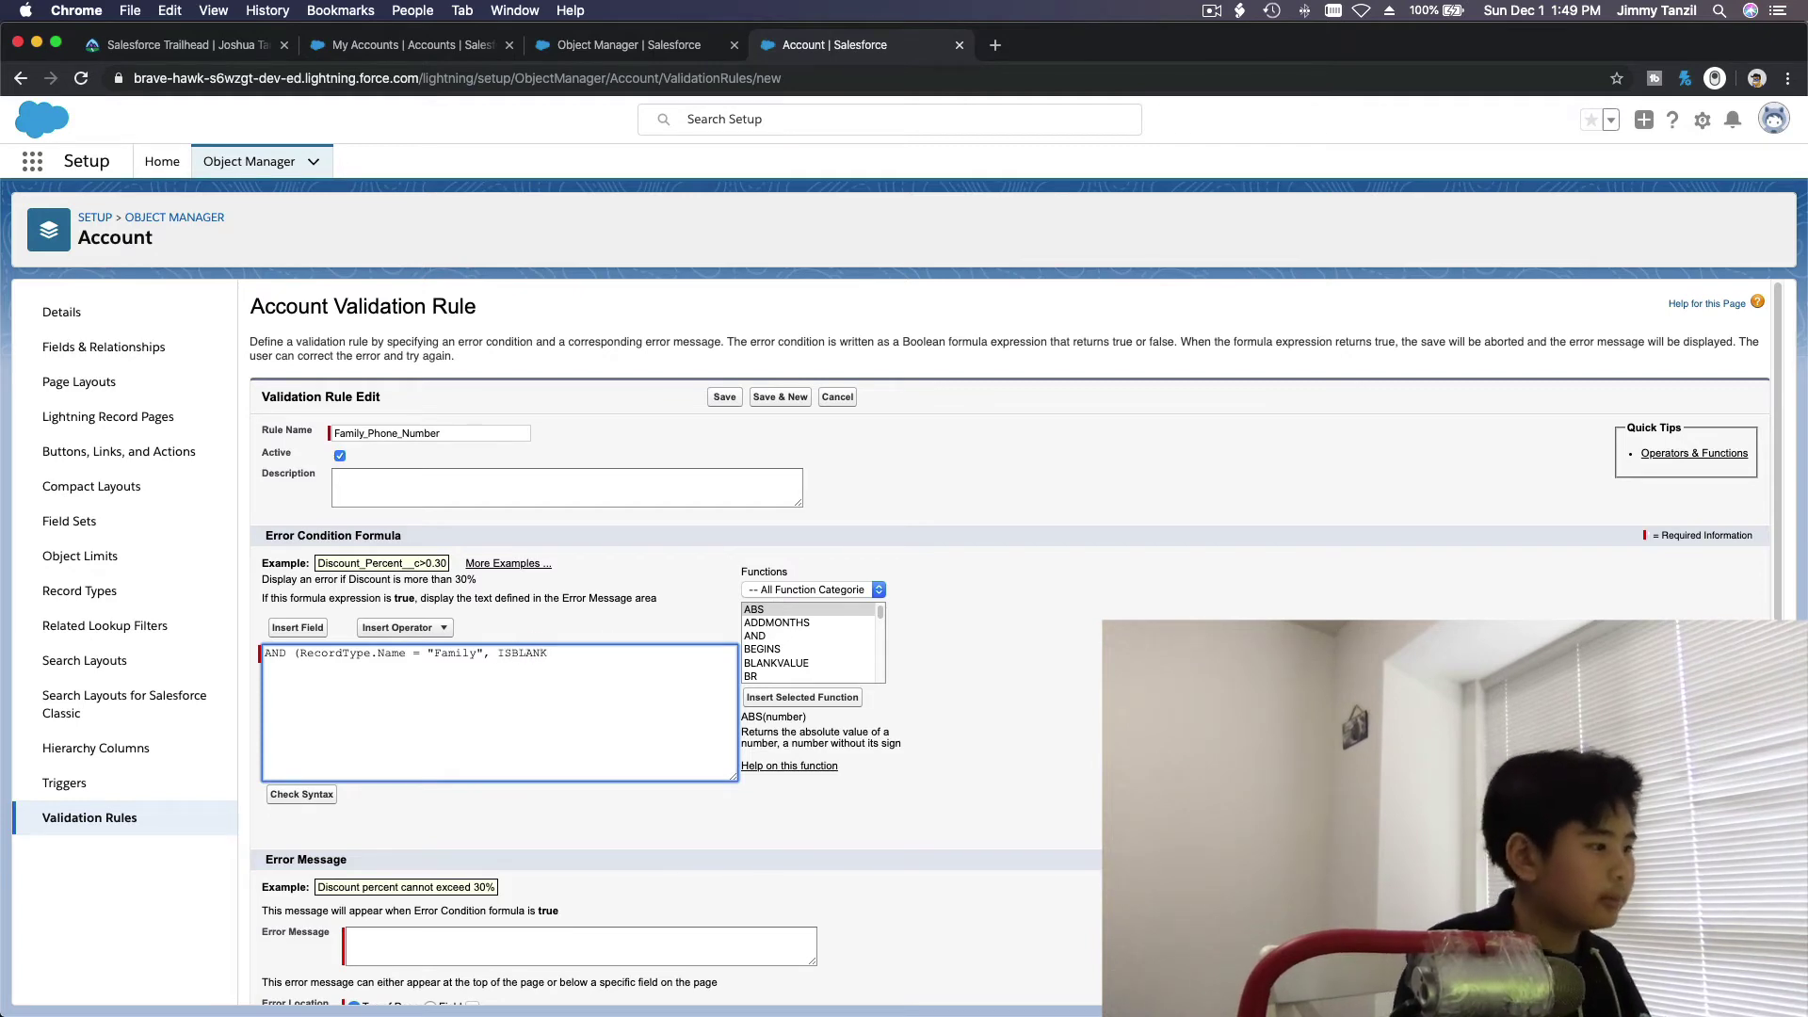
pyautogui.click(496, 657)
pyautogui.press('BackSpace')
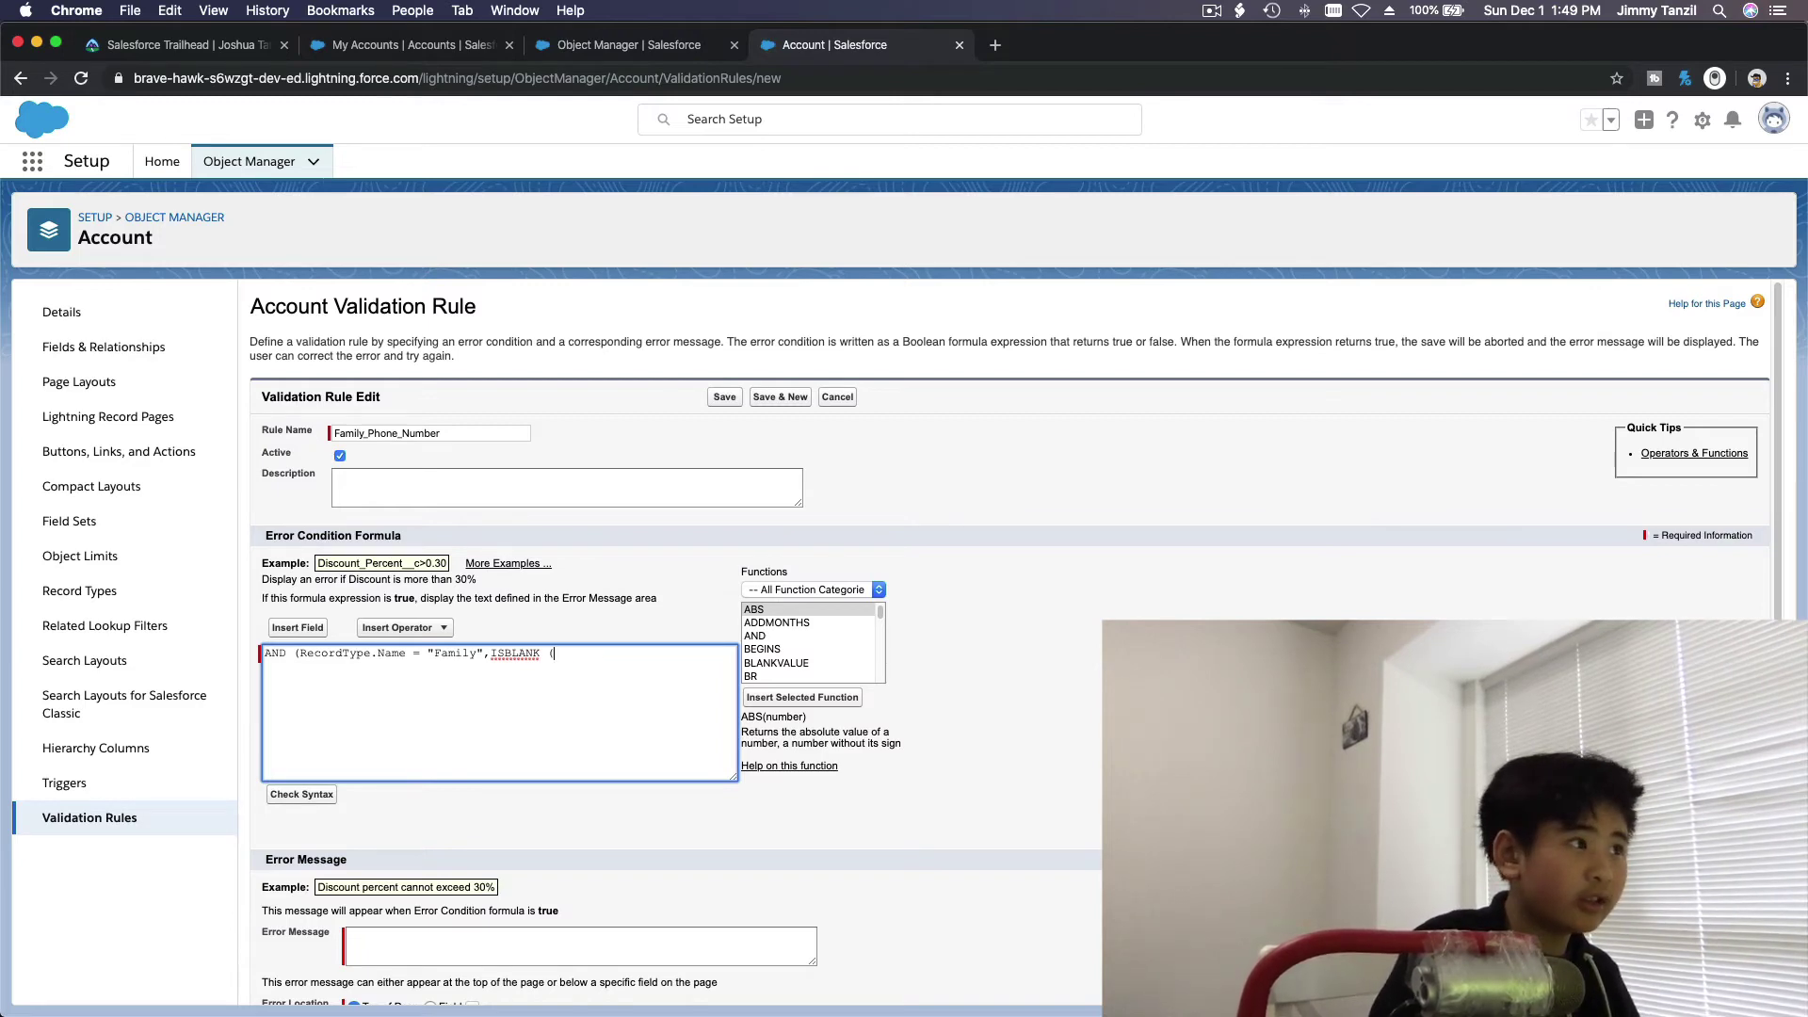
pyautogui.write('x)')
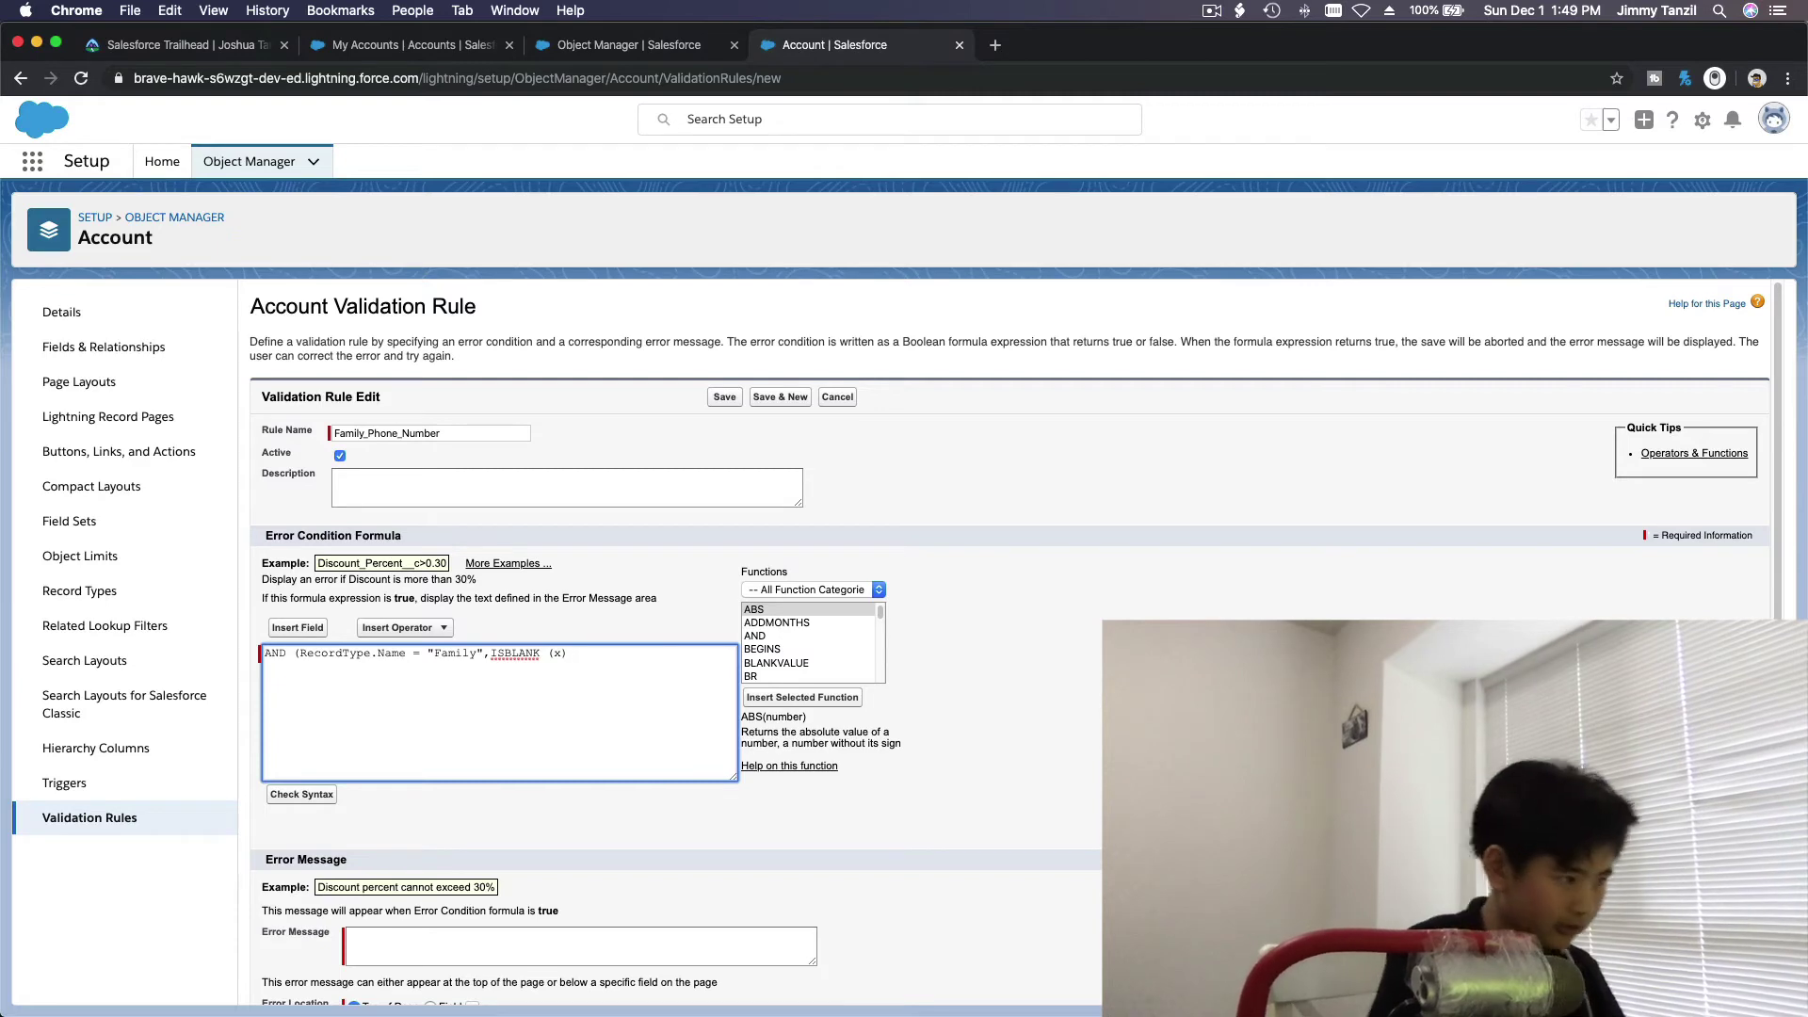
pyautogui.press('Left')
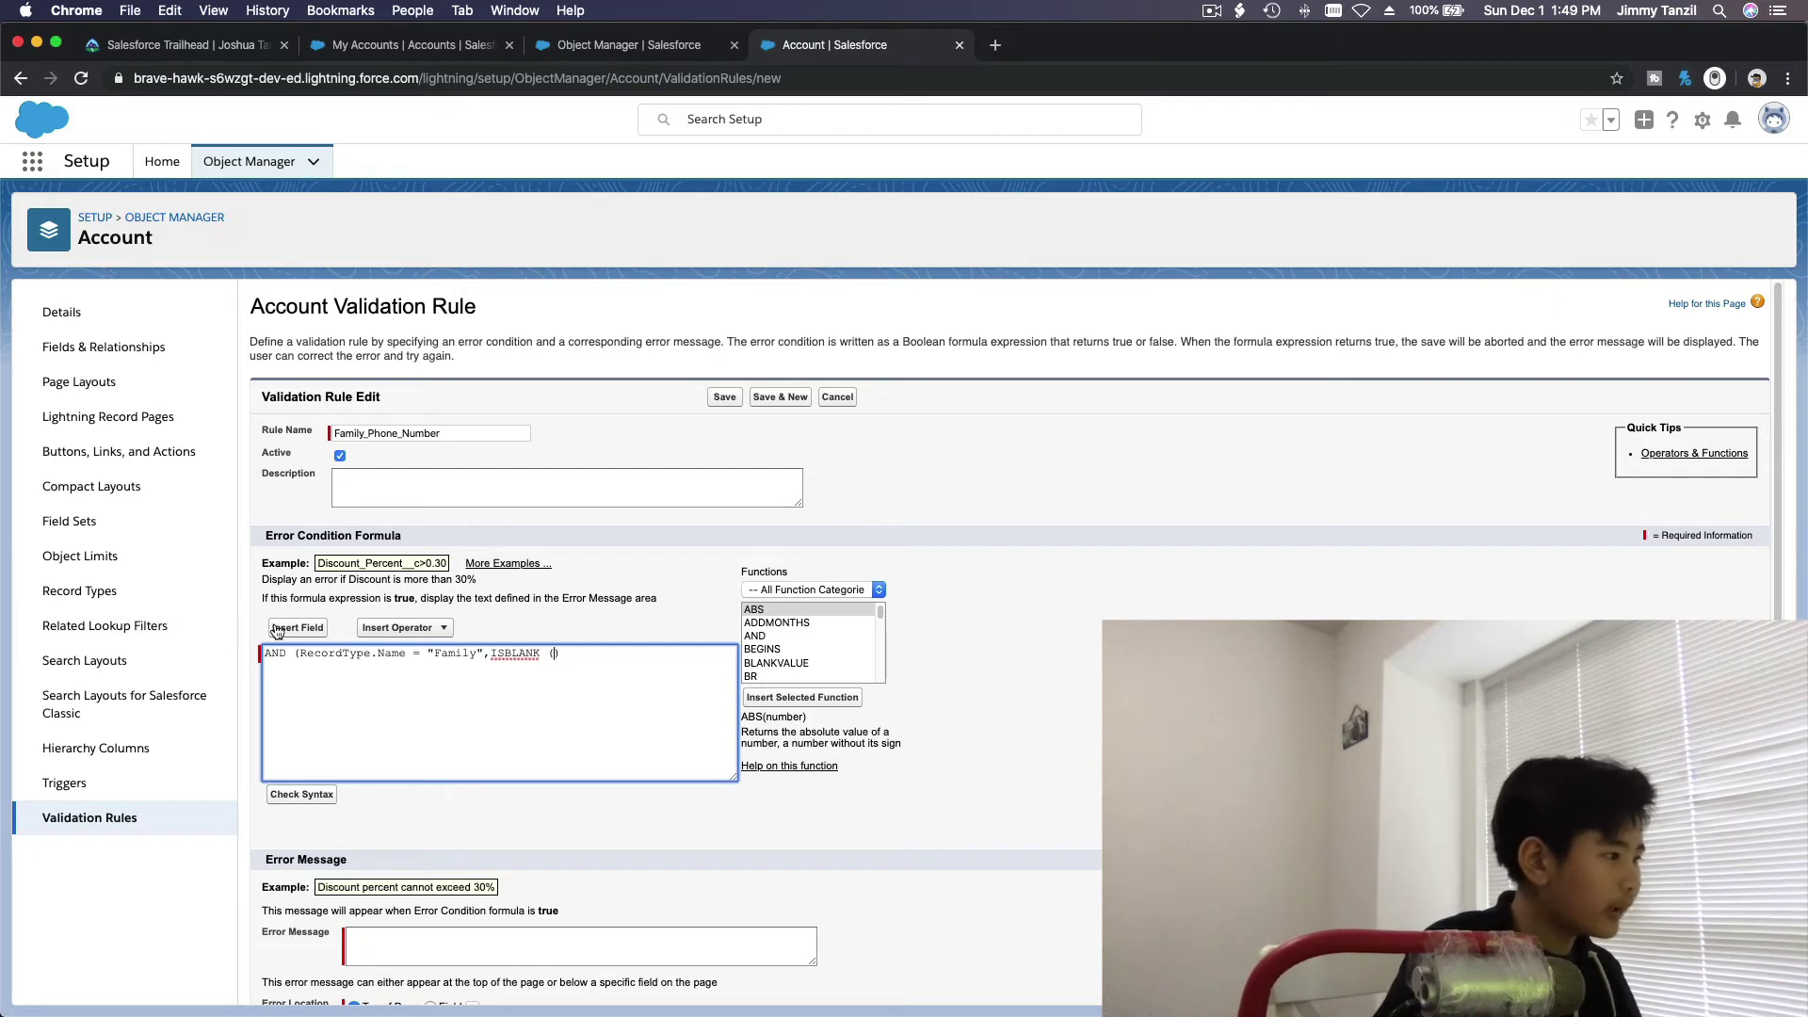
# - Insert the Account Phone field inside the ISBLANK parentheses
pyautogui.click(314, 626)
pyautogui.scroll(-3, 844, 607)
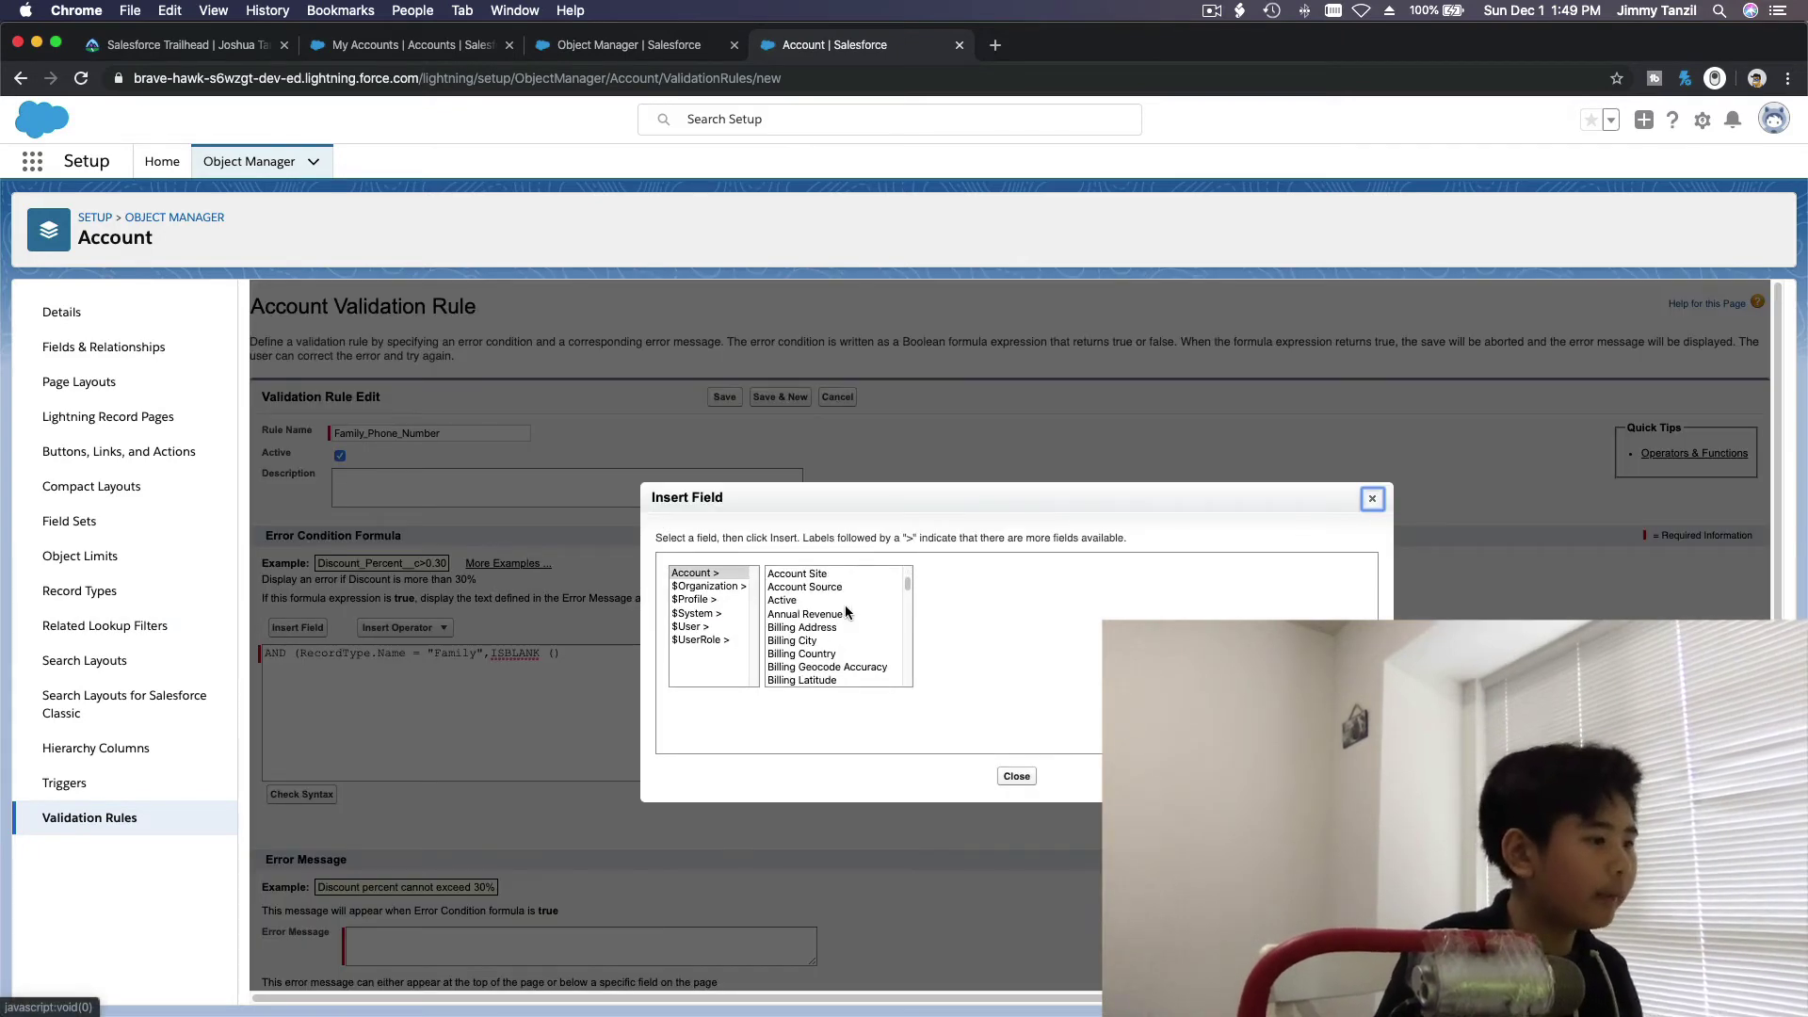
pyautogui.scroll(-3, 845, 607)
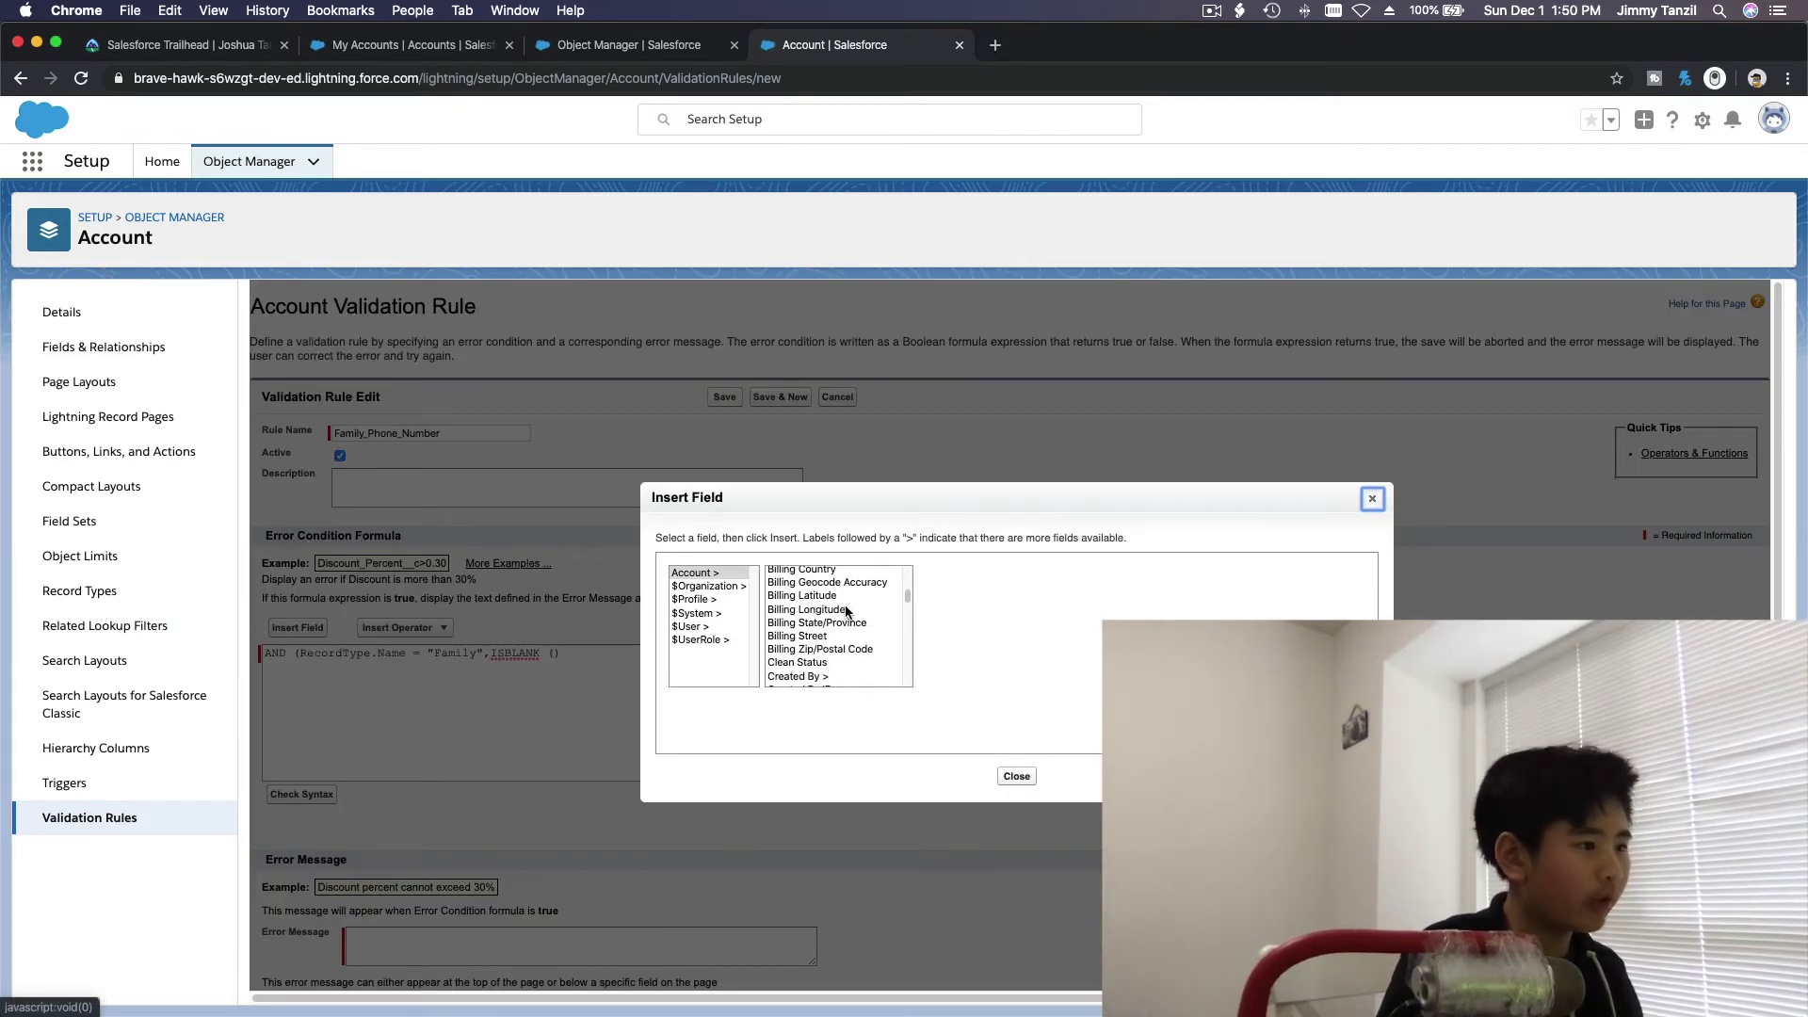
pyautogui.scroll(-3, 845, 610)
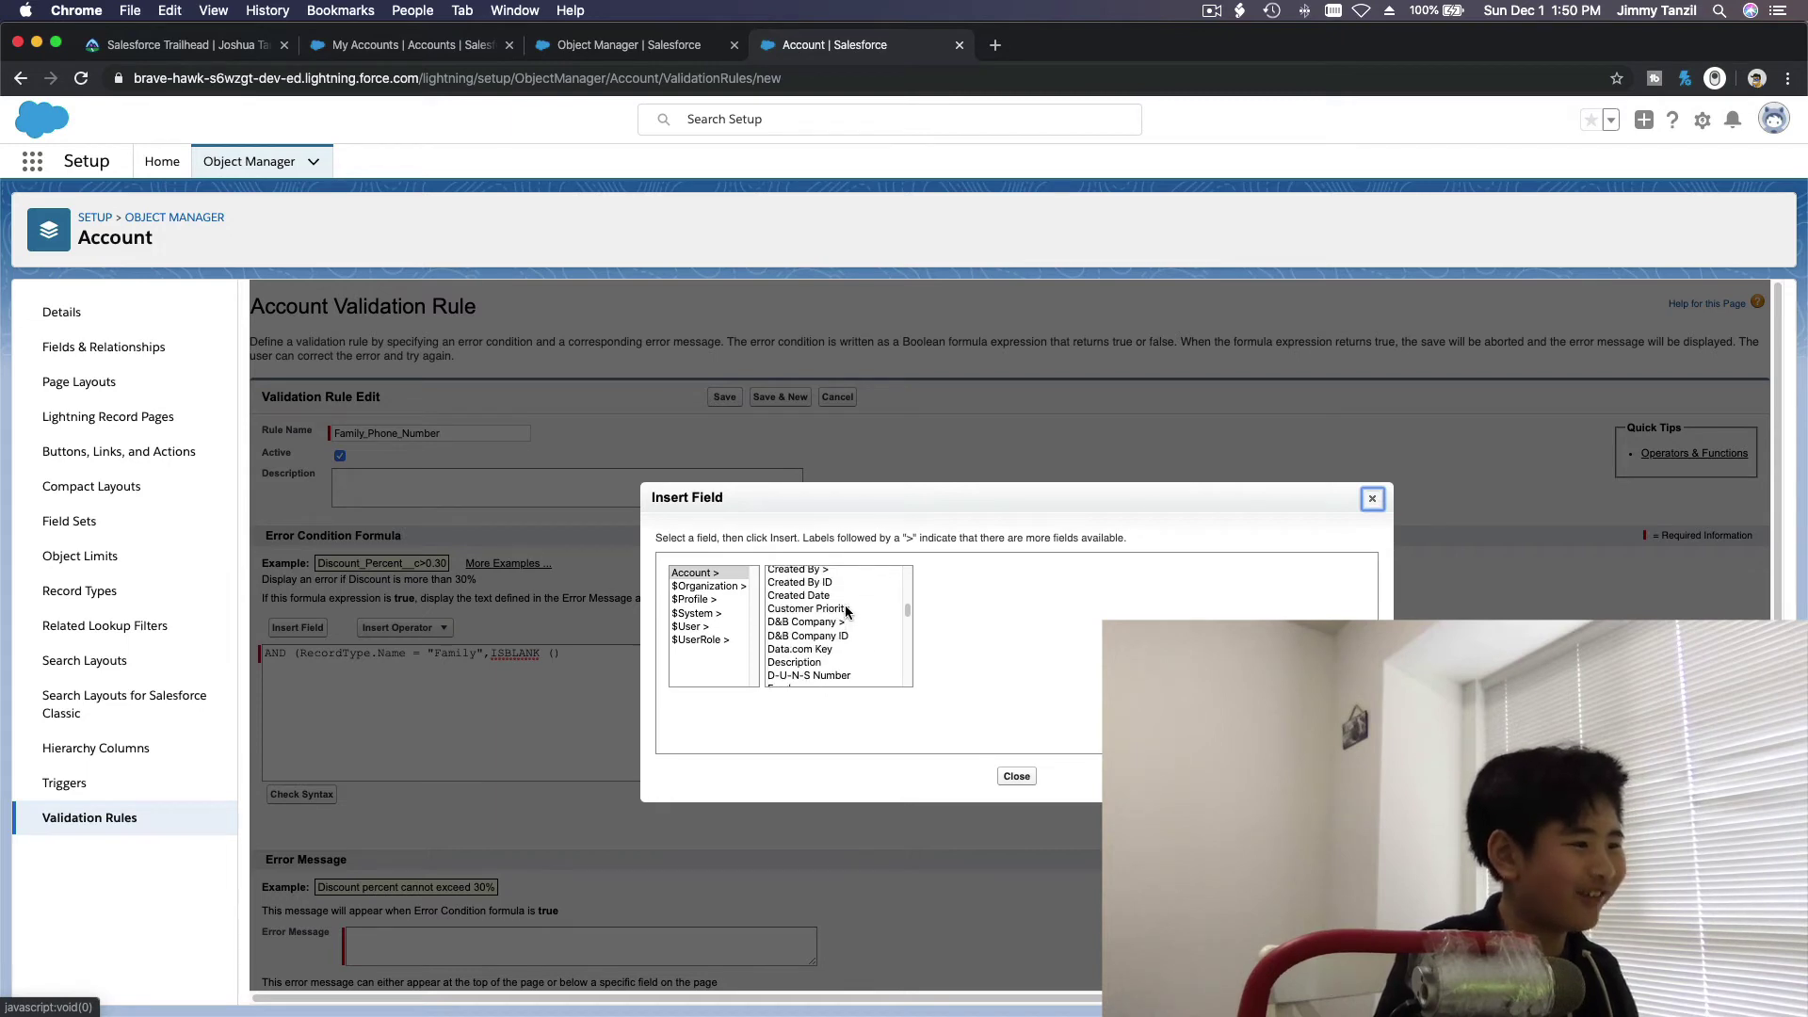
pyautogui.scroll(-5, 844, 610)
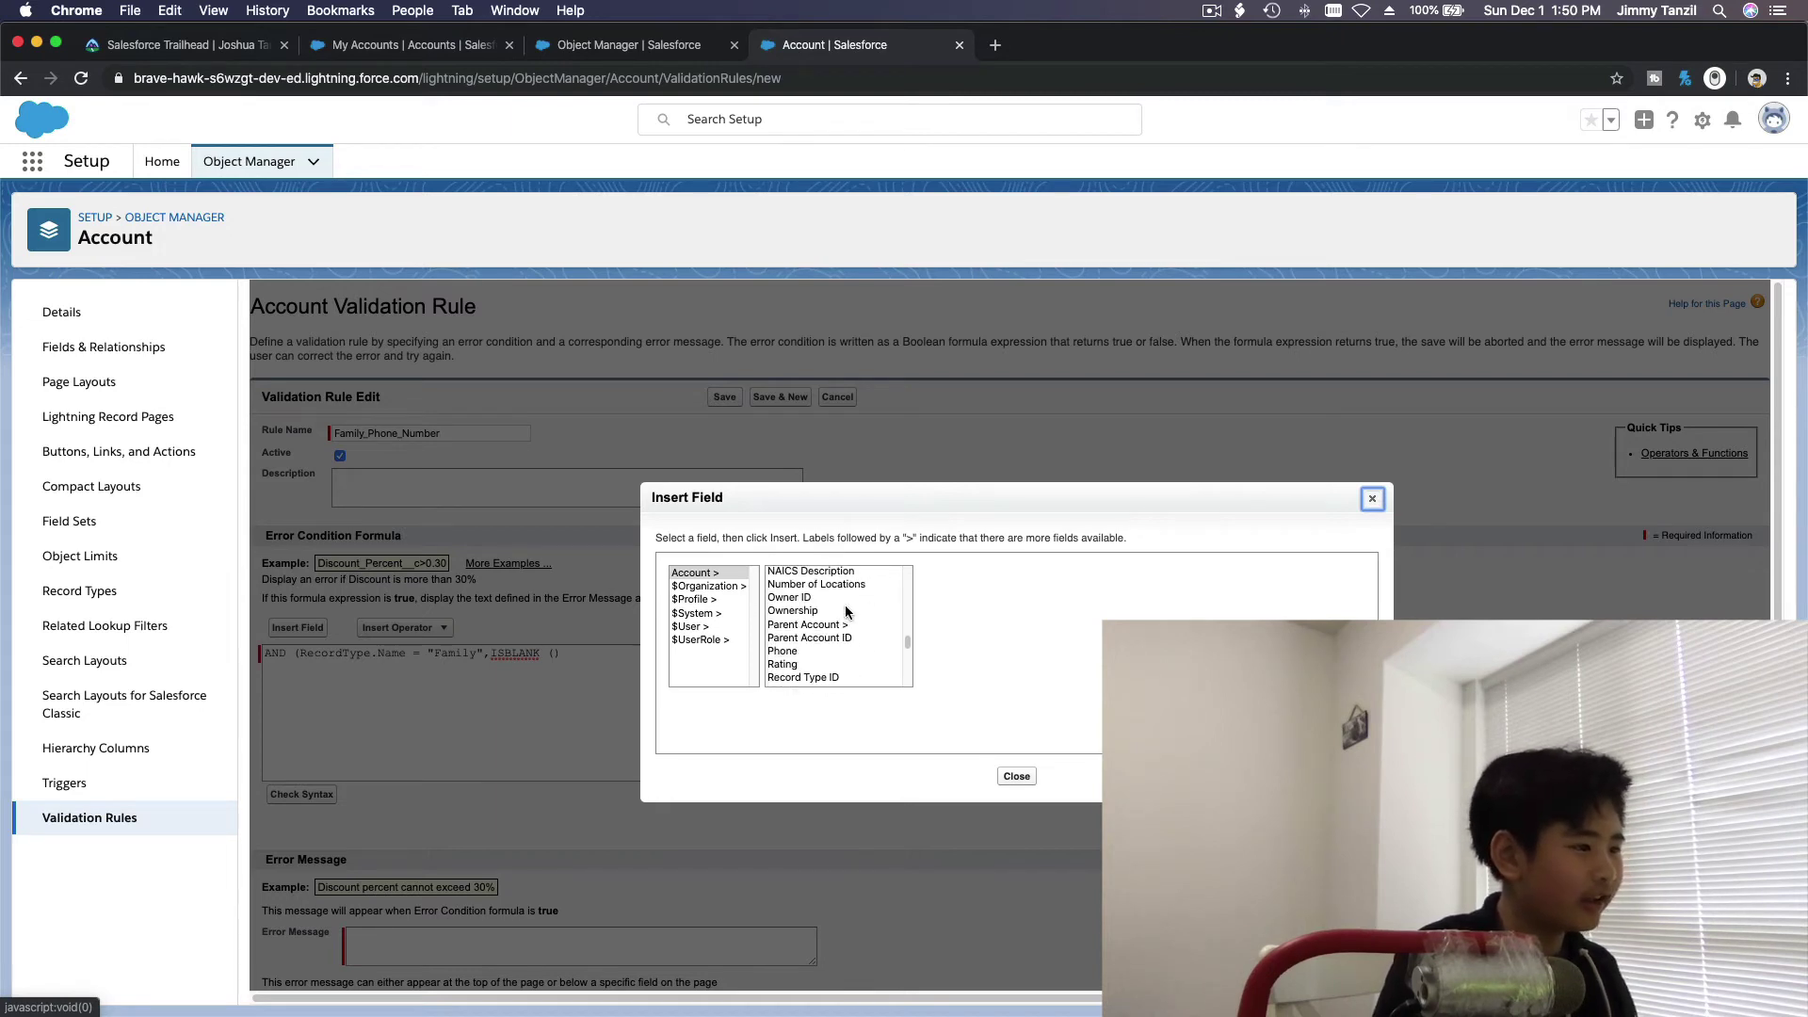
pyautogui.click(846, 612)
pyautogui.scroll(-3, 846, 612)
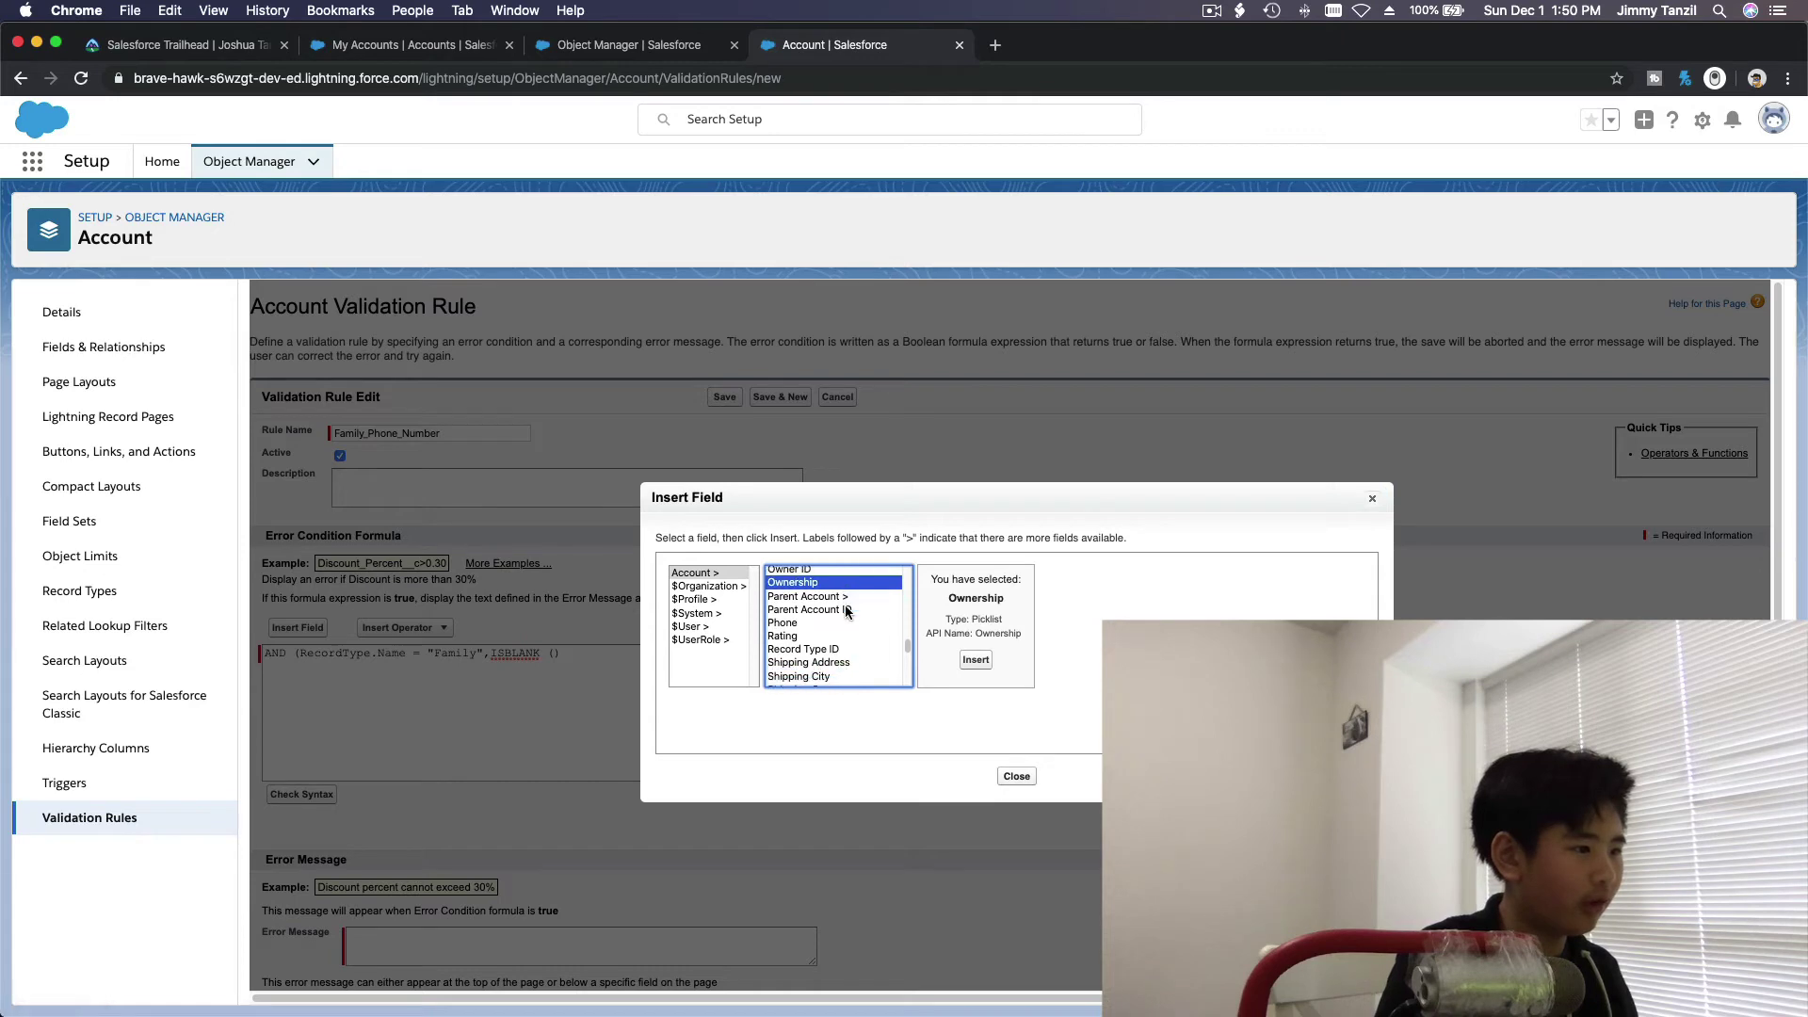
pyautogui.press('Down')
pyautogui.press('Down')
pyautogui.press('Down')
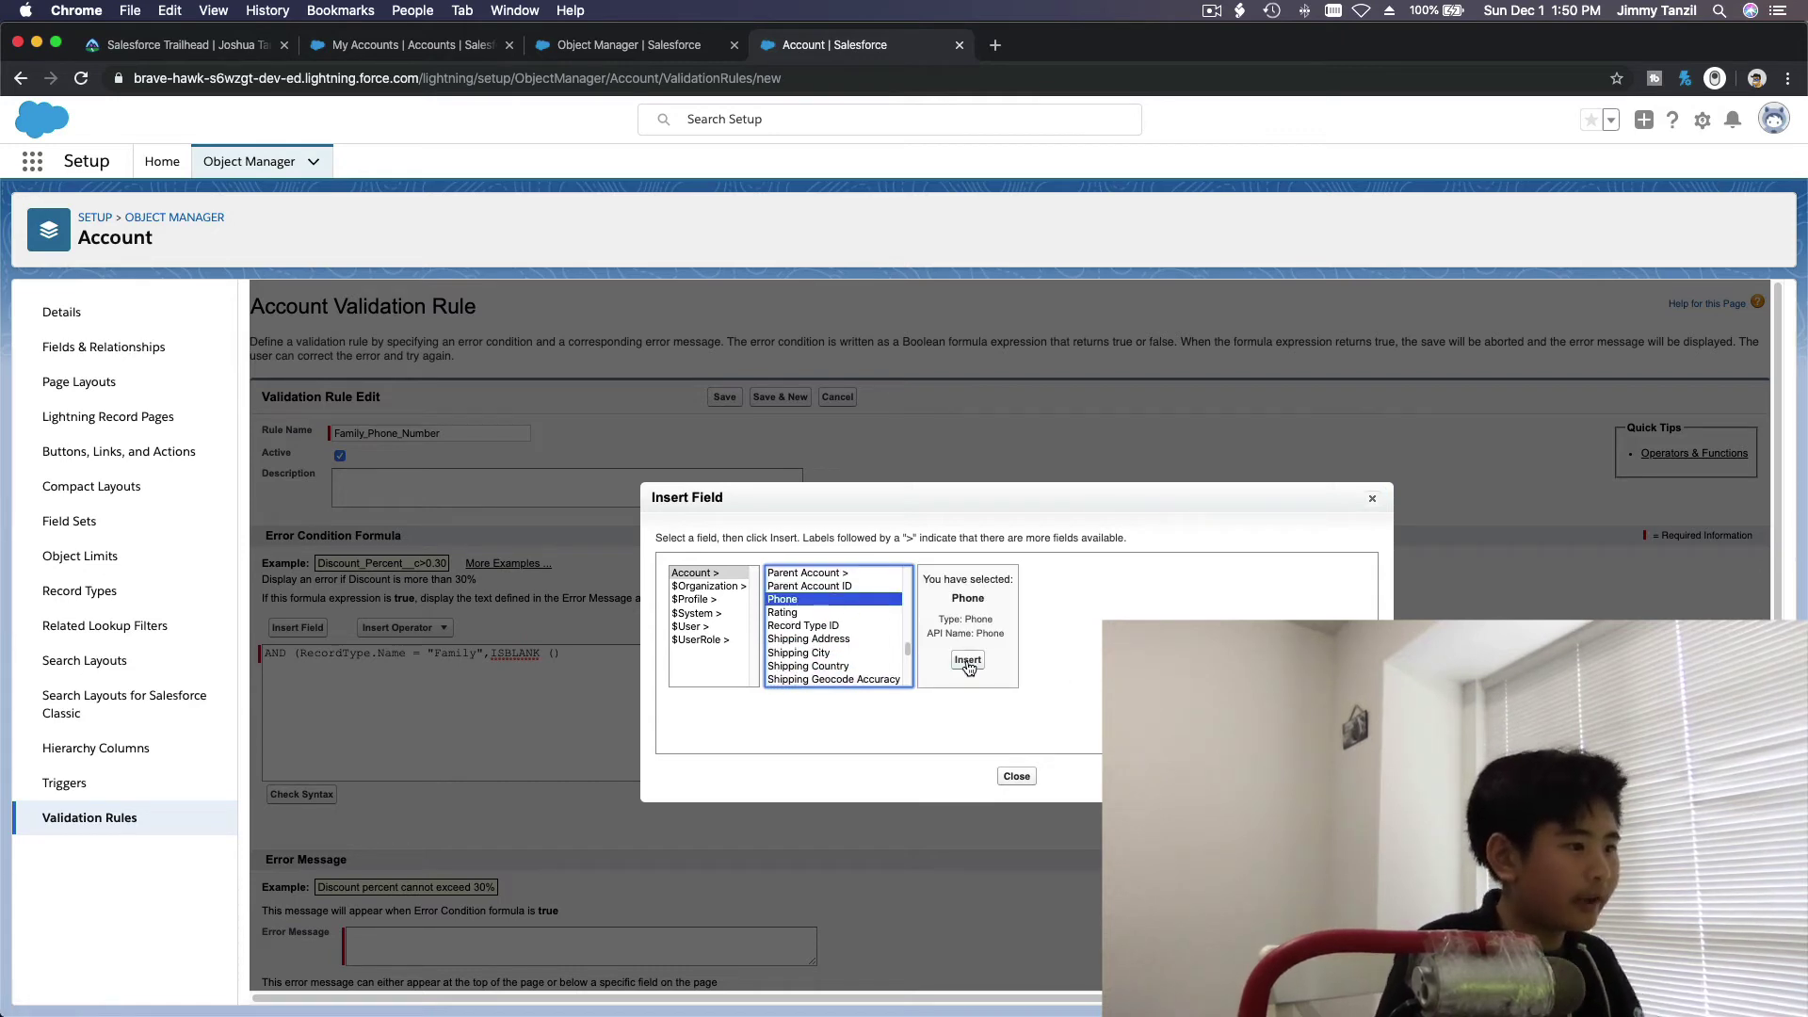
pyautogui.scroll(-2, 801, 661)
pyautogui.scroll(-3, 801, 661)
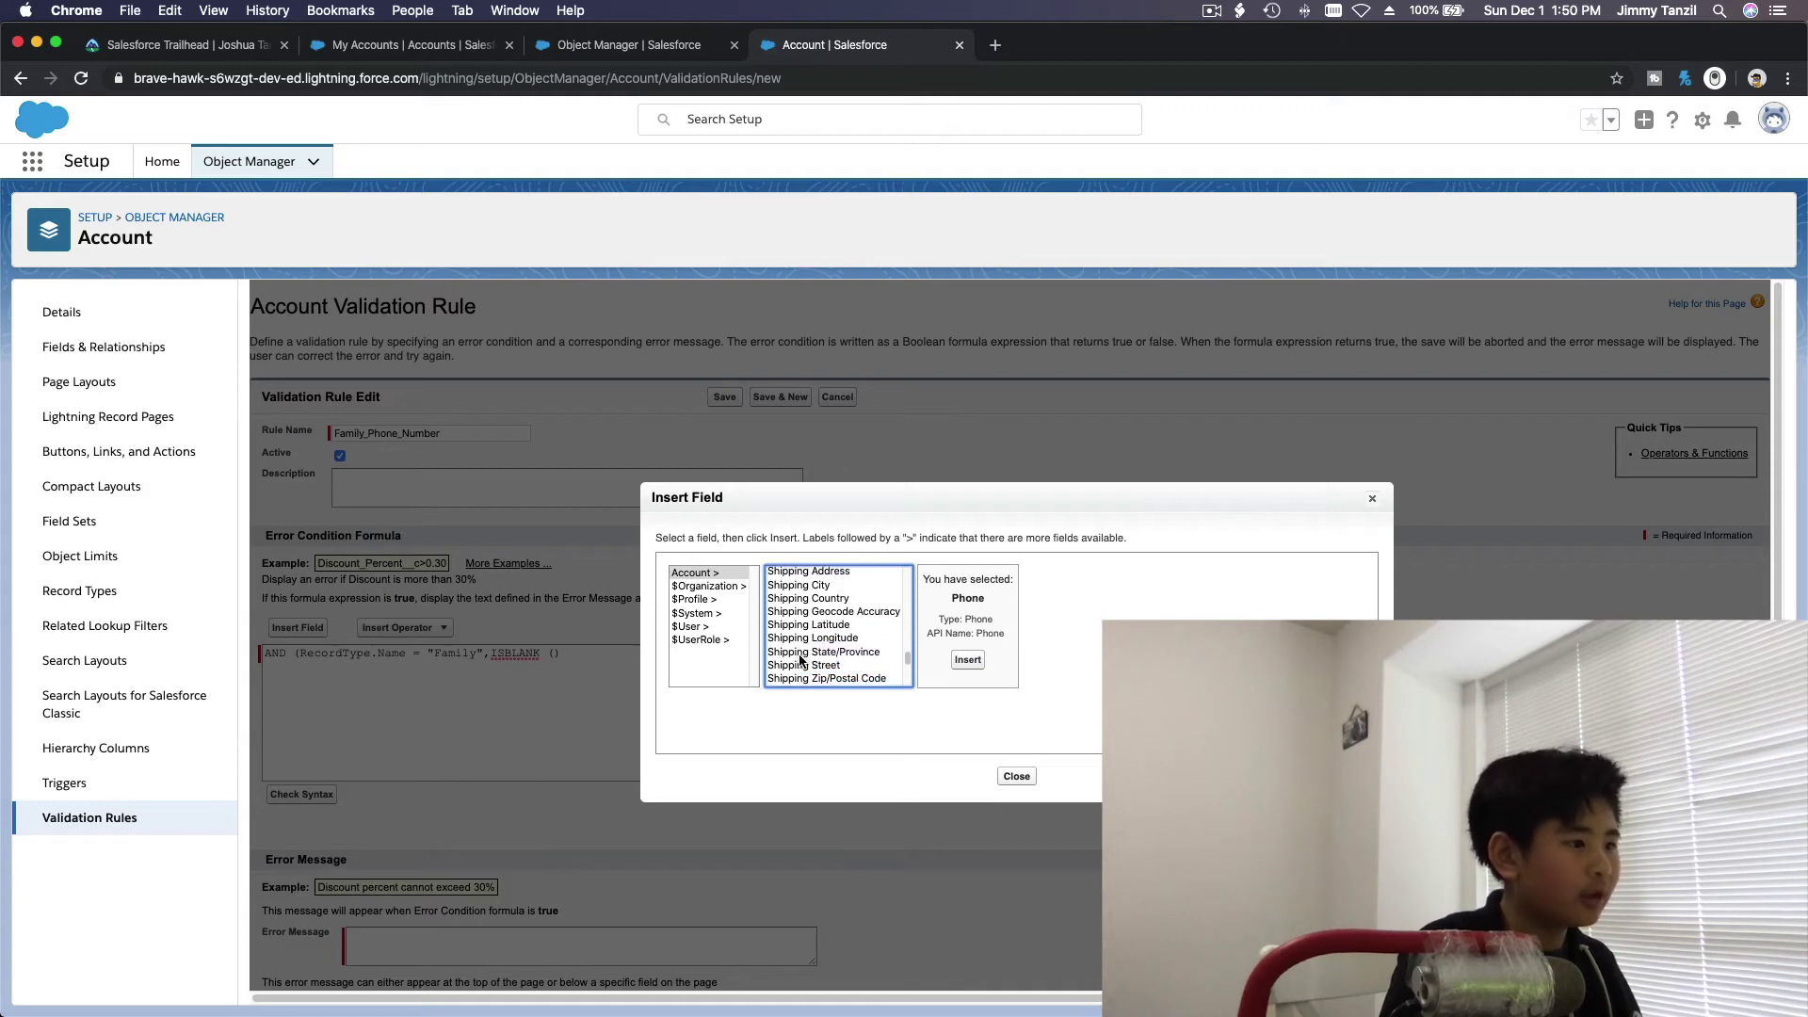
pyautogui.click(969, 659)
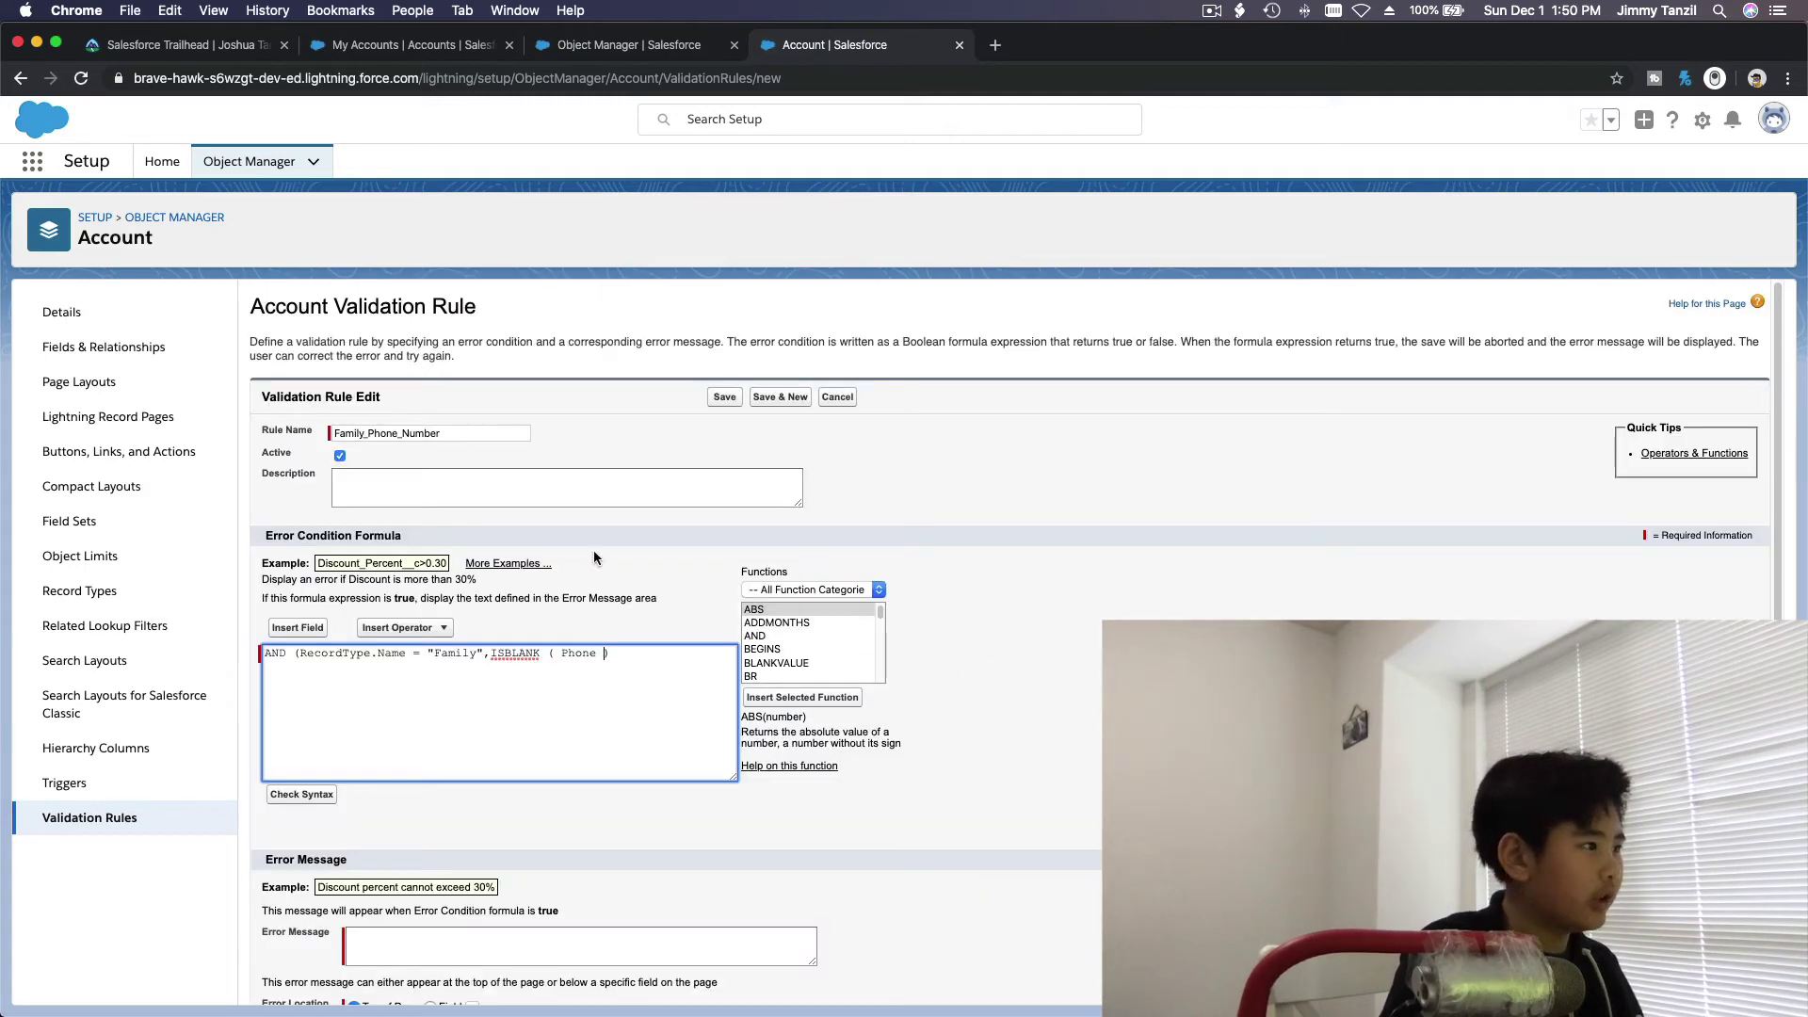
# - Change the rule name to Family_Phone_Error
pyautogui.click(493, 433)
pyautogui.press('BackSpace')
pyautogui.press('BackSpace')
pyautogui.press('BackSpace')
pyautogui.press('BackSpace')
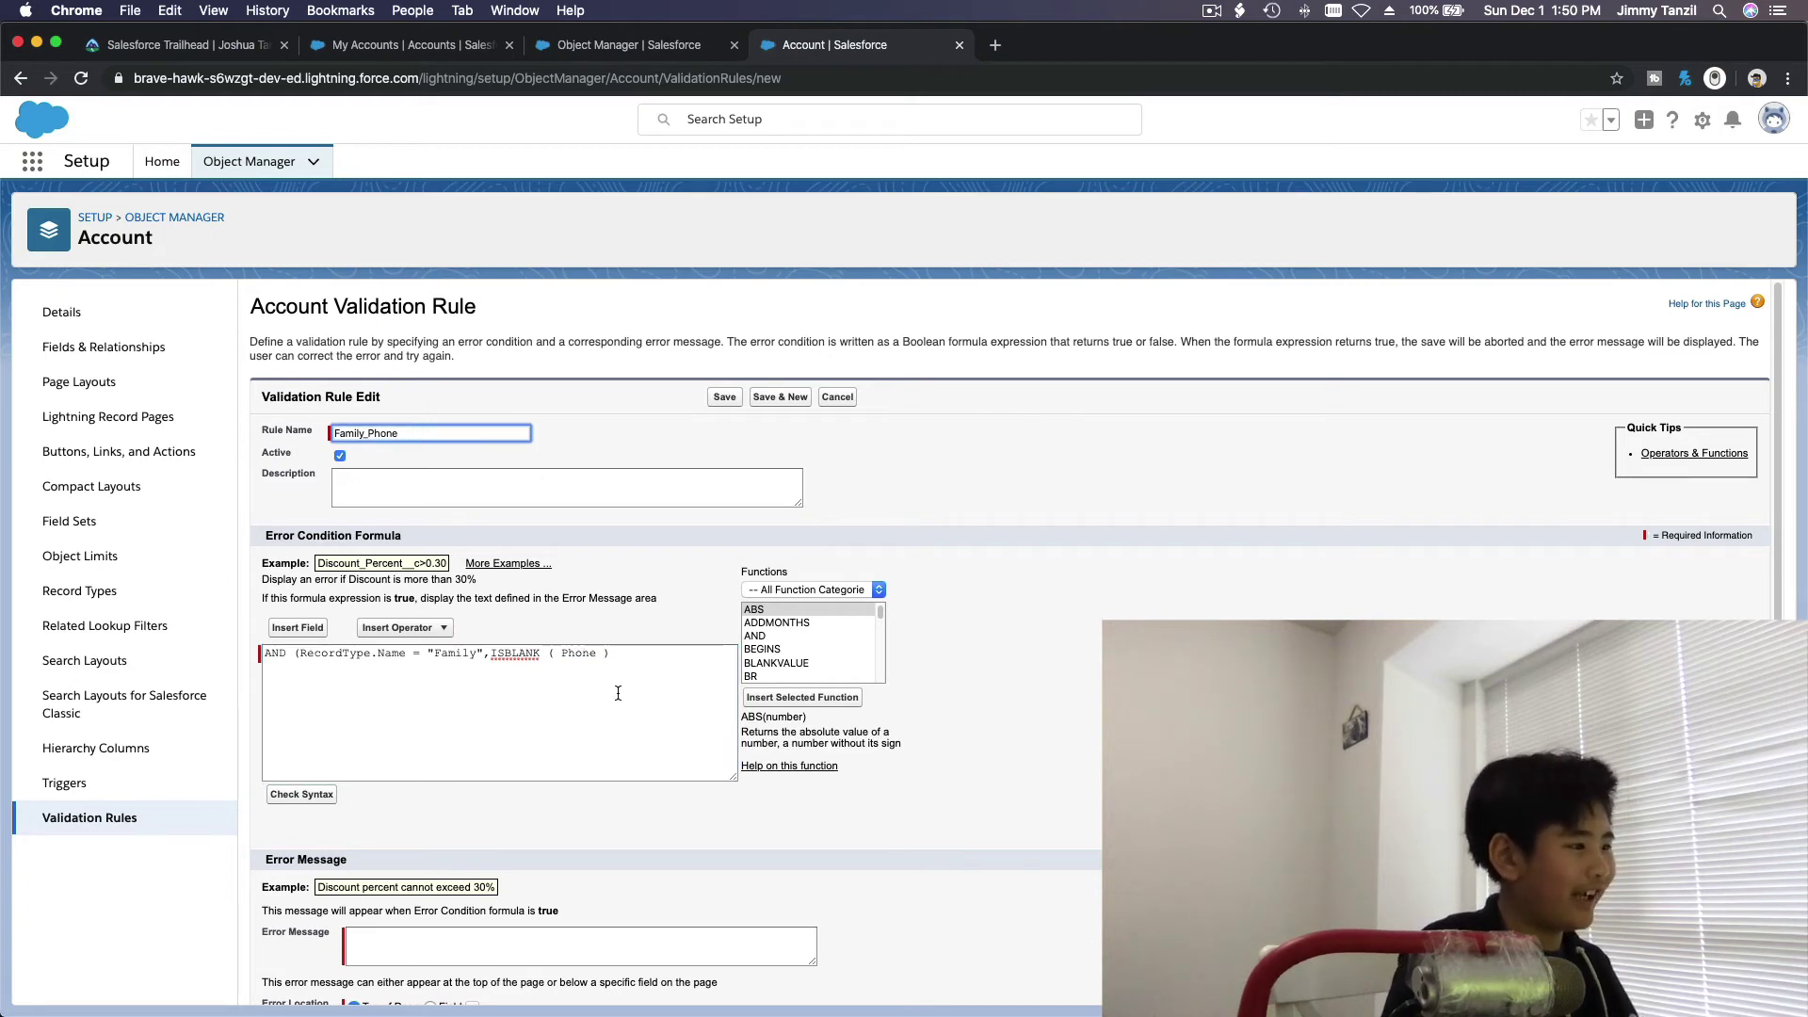
pyautogui.click(663, 808)
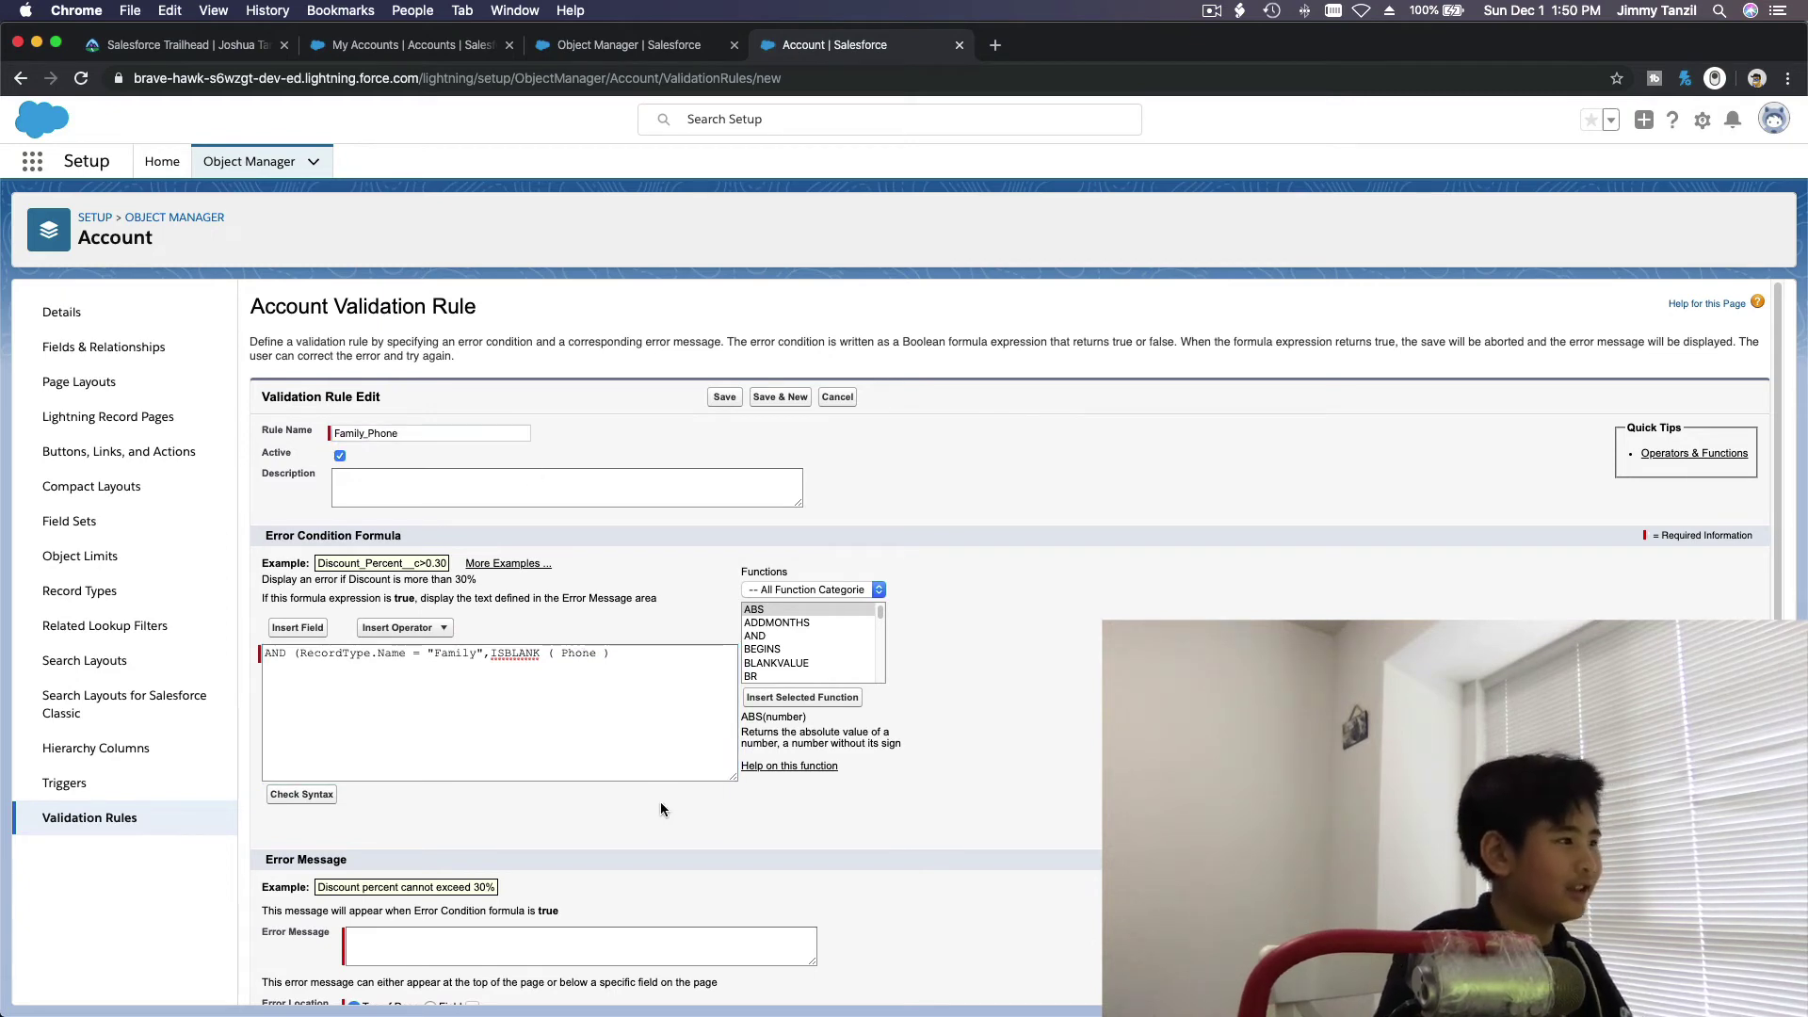
pyautogui.click(421, 433)
pyautogui.write('Error')
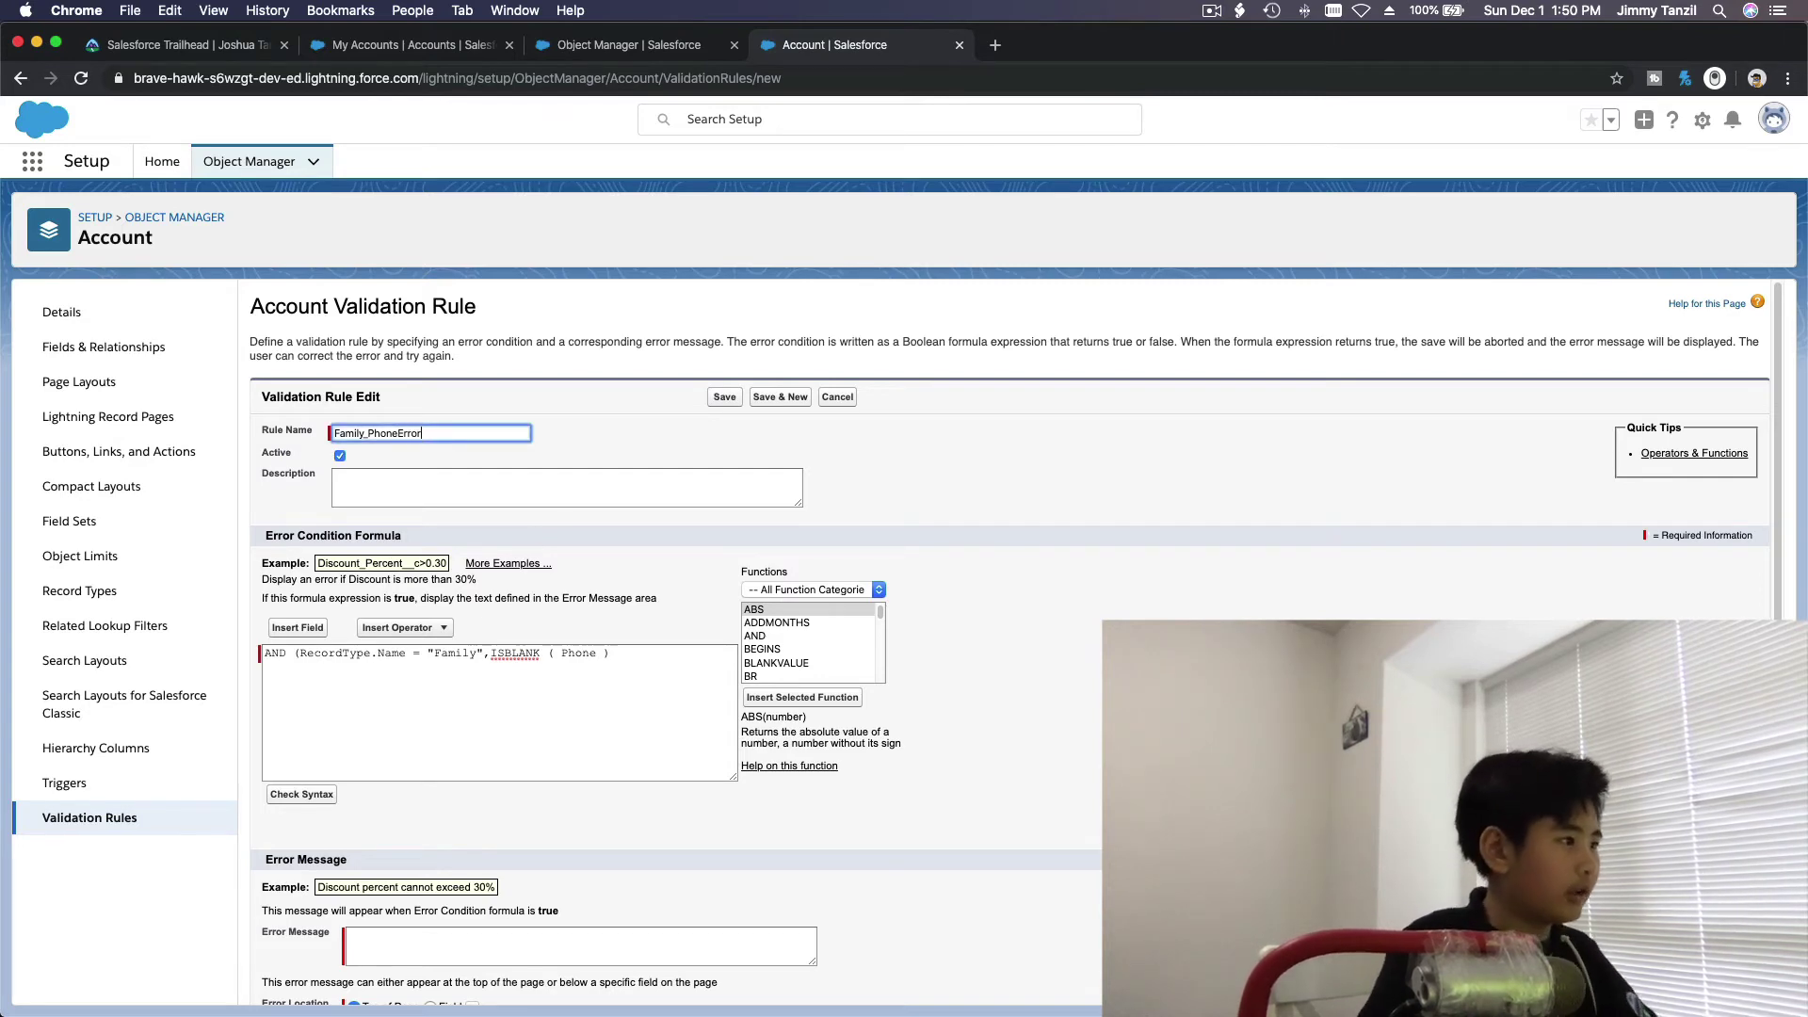
pyautogui.click(514, 623)
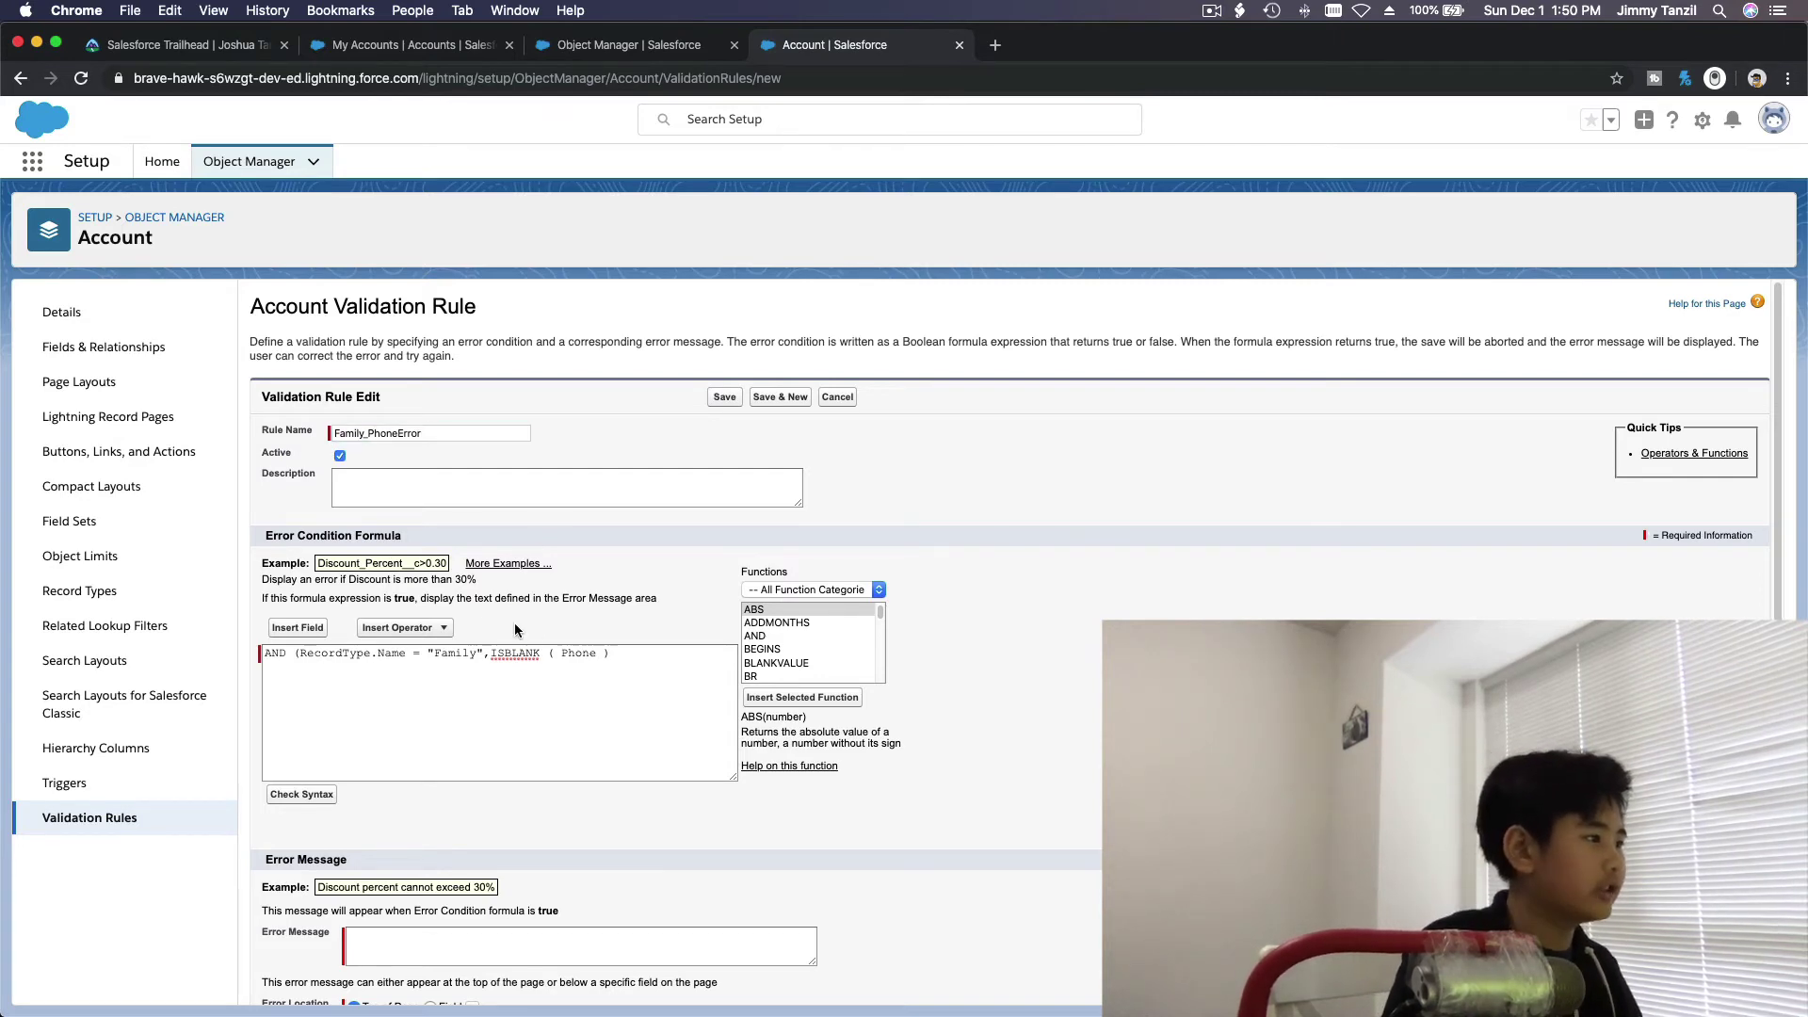
pyautogui.click(397, 434)
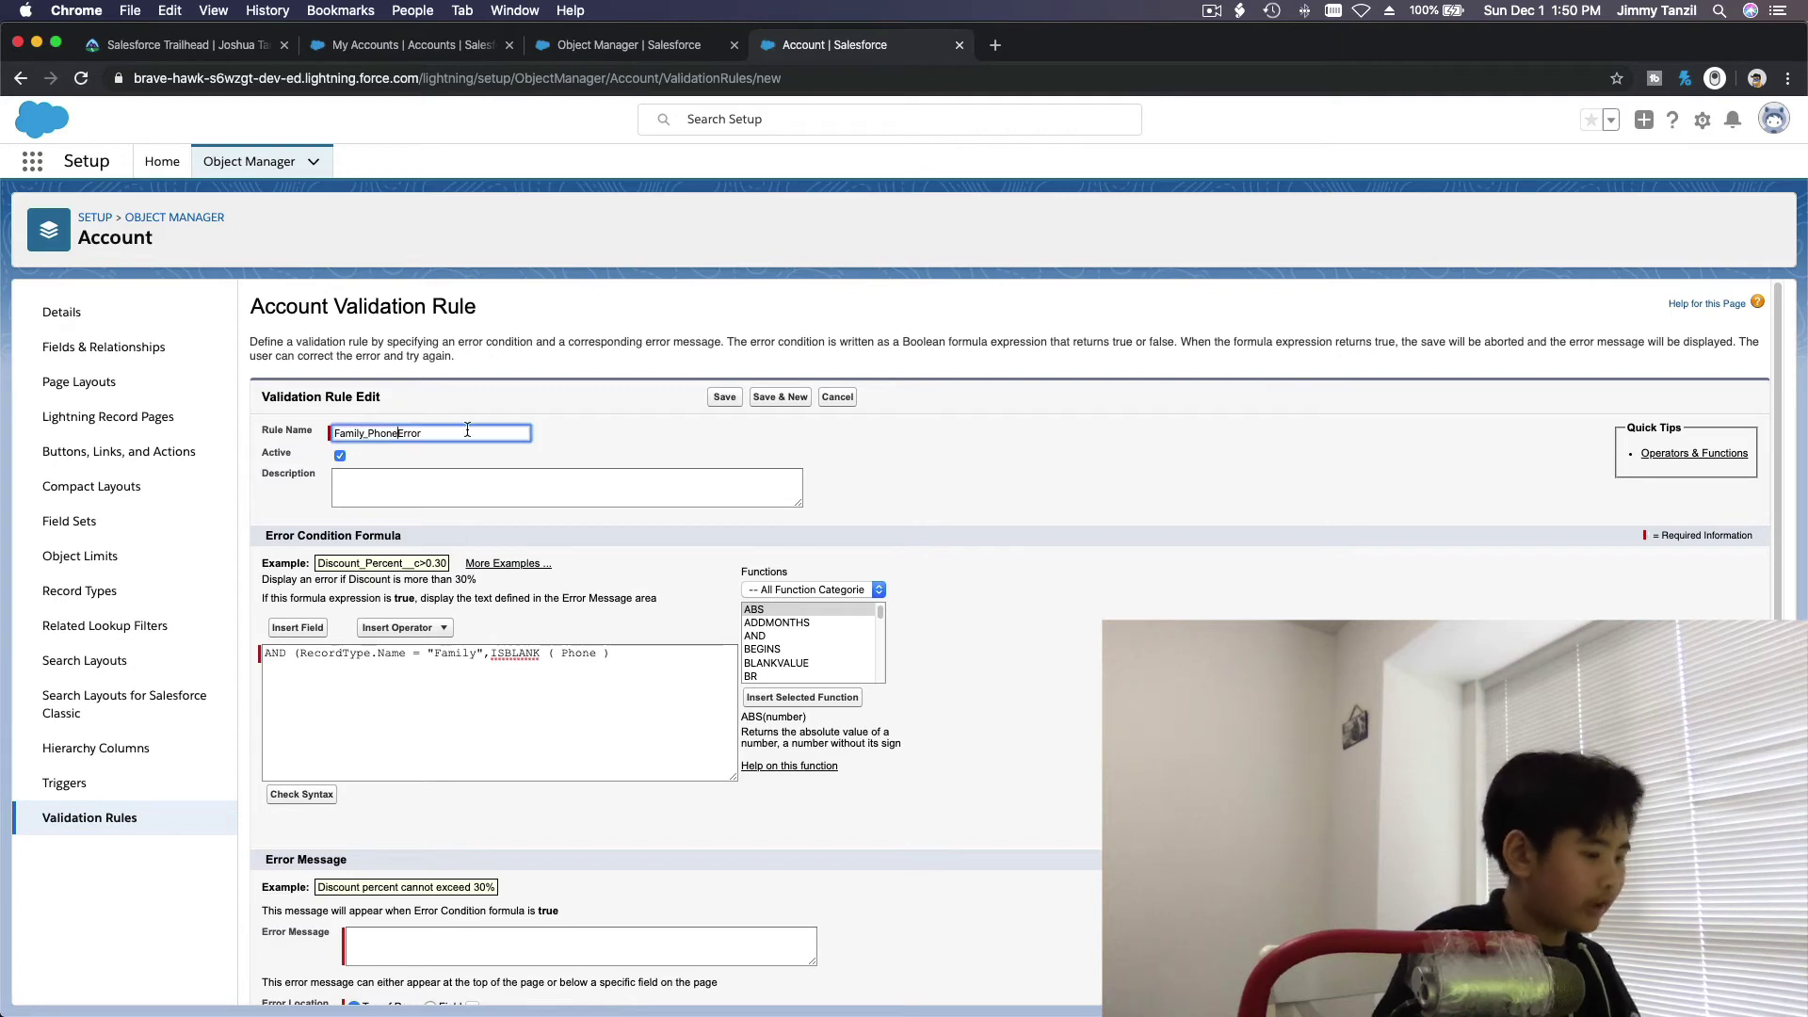
# - Fix the formula's parentheses so ISBLANK ( Phone ) is properly closed
pyautogui.click(652, 618)
pyautogui.click(646, 656)
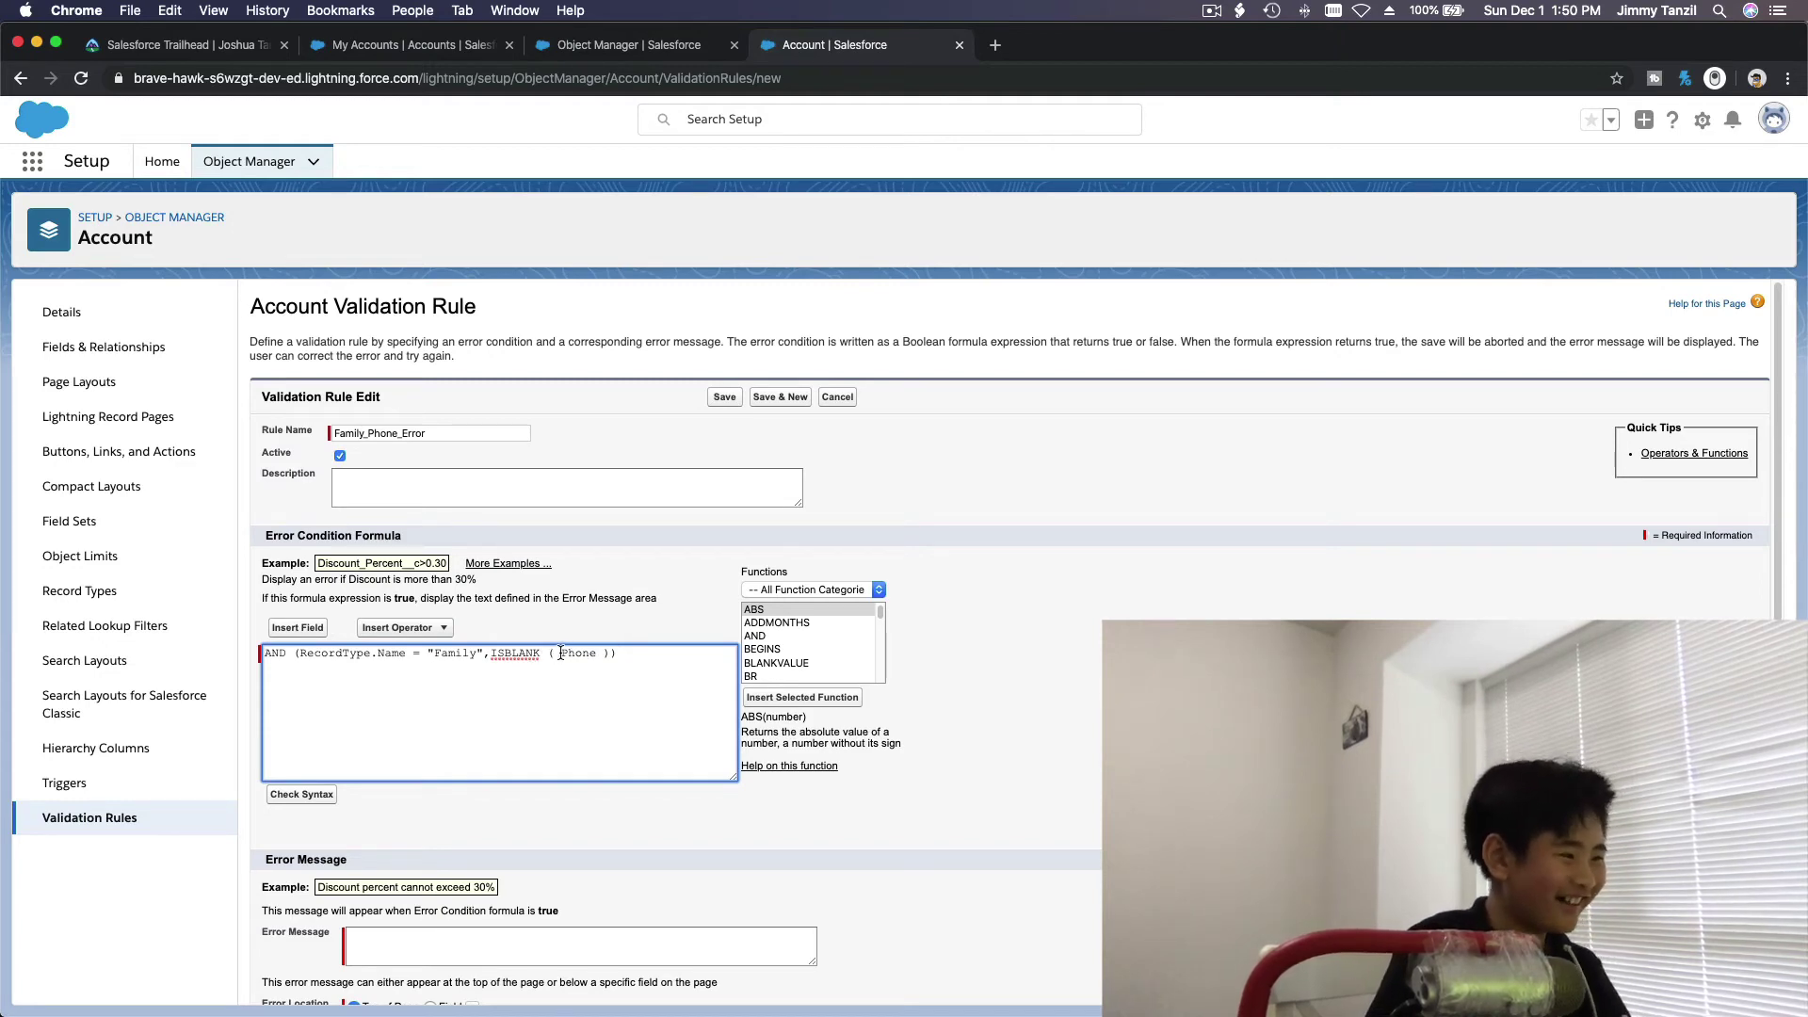
pyautogui.click(557, 649)
pyautogui.press('BackSpace')
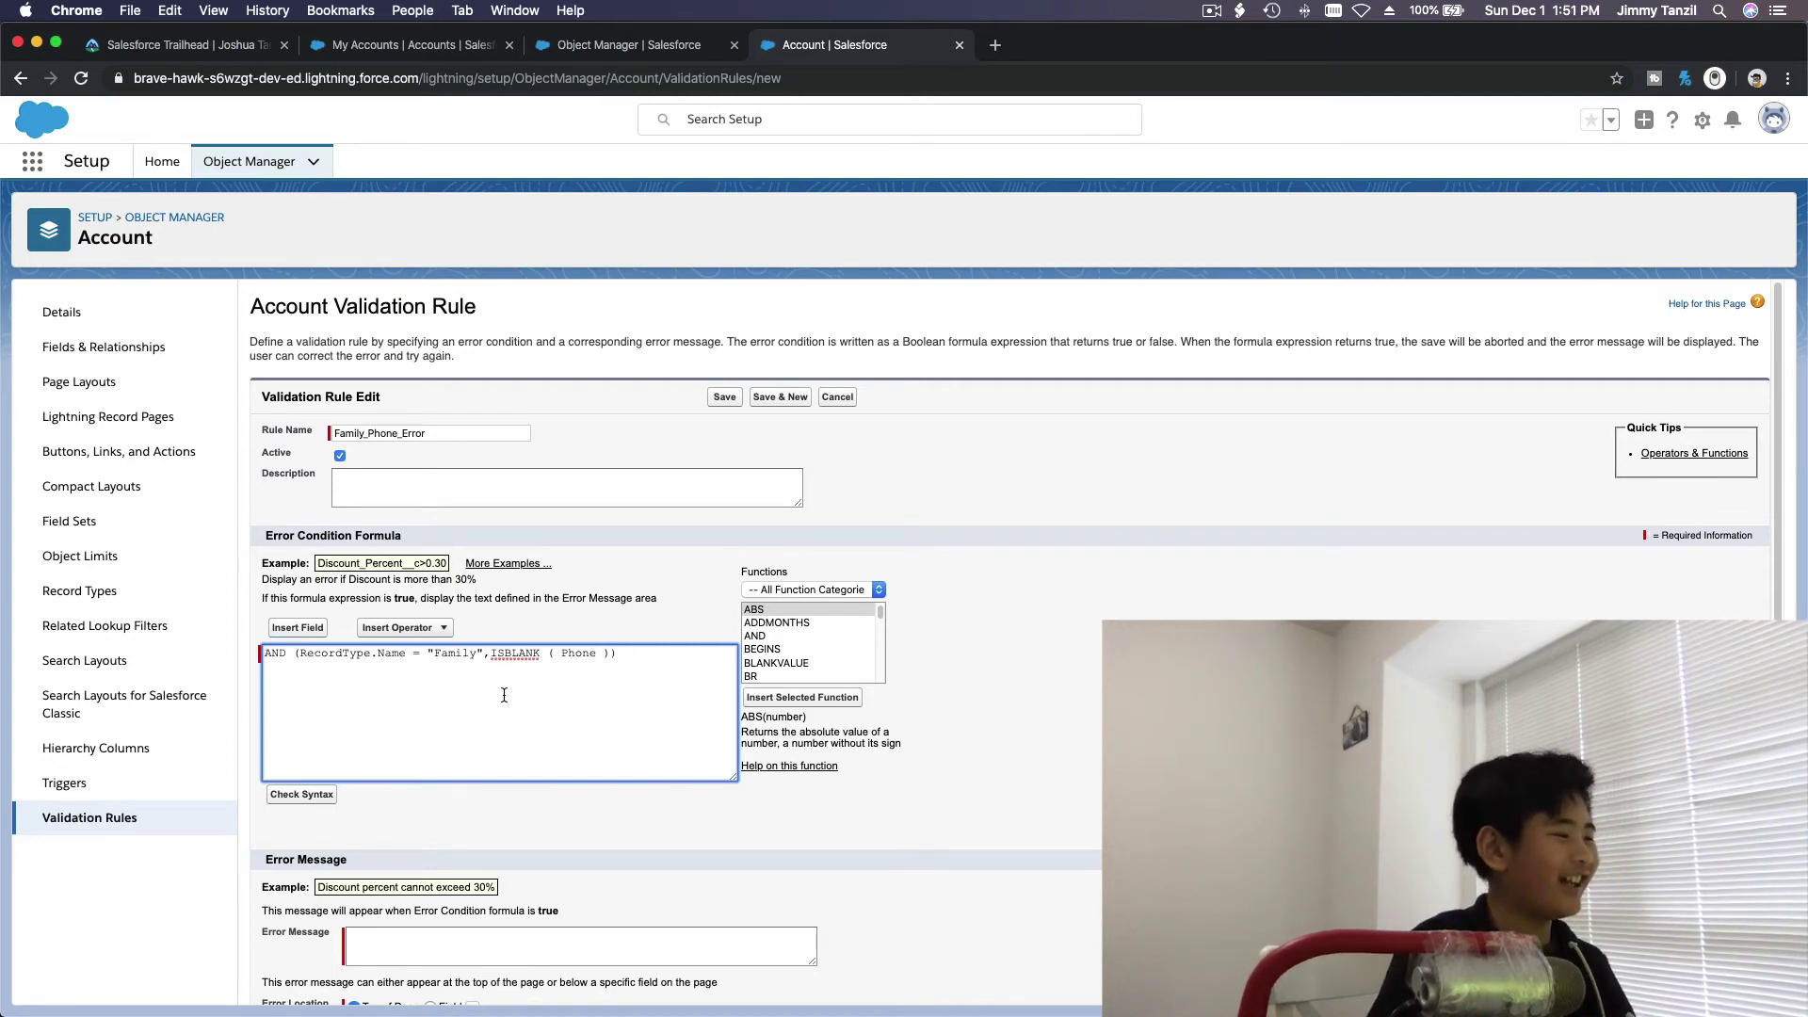
# - Enter the error message "The Phone Number field must have a phone number in it." and save the rule
pyautogui.scroll(-2, 504, 694)
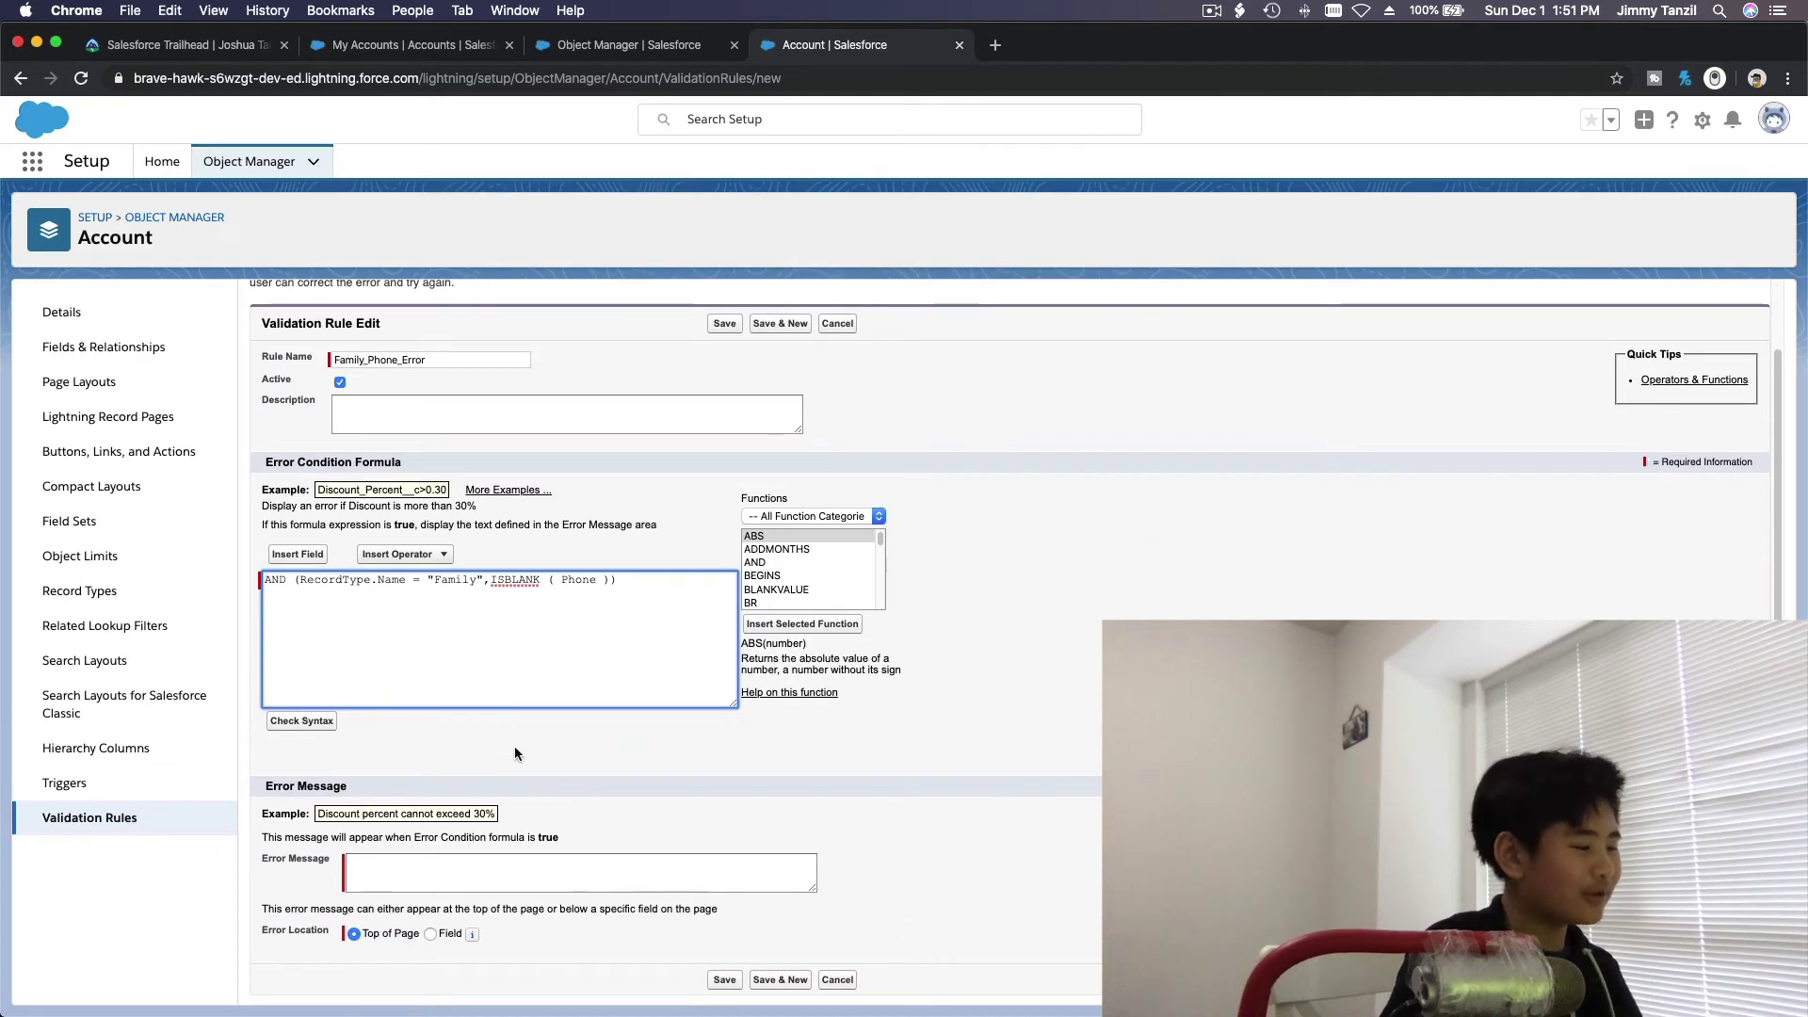
pyautogui.click(447, 855)
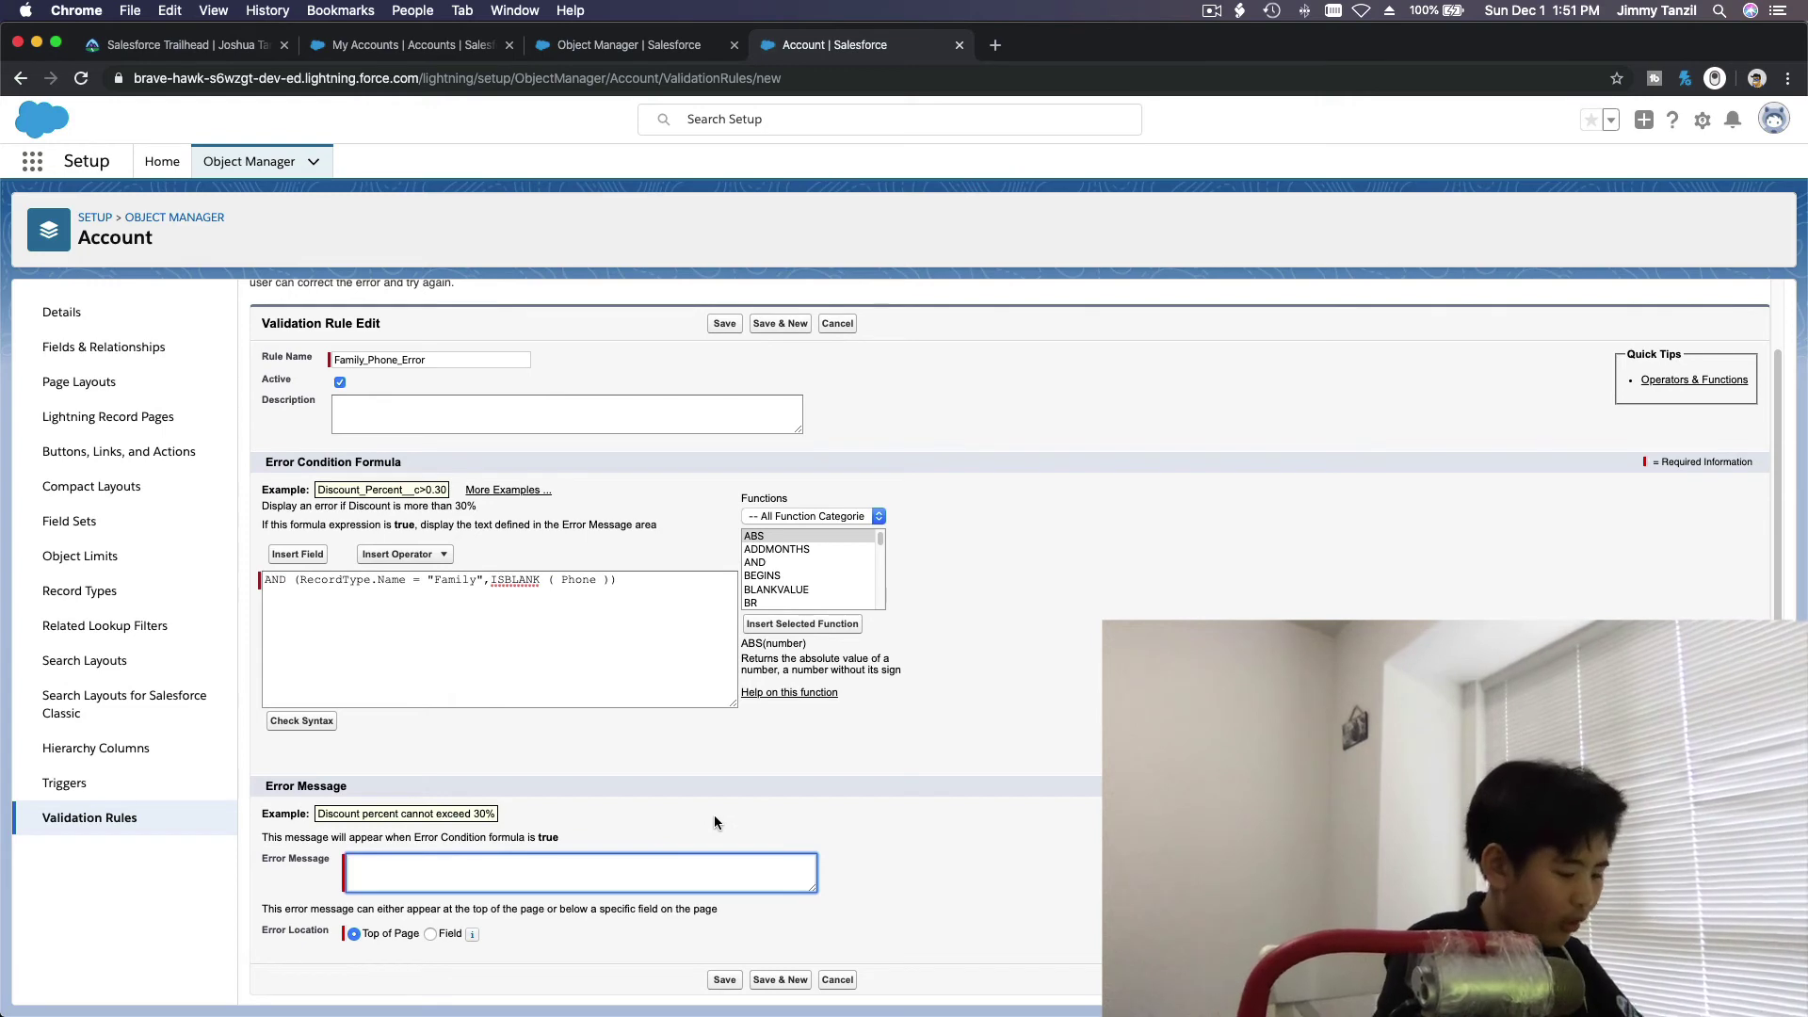
pyautogui.write('You must ha')
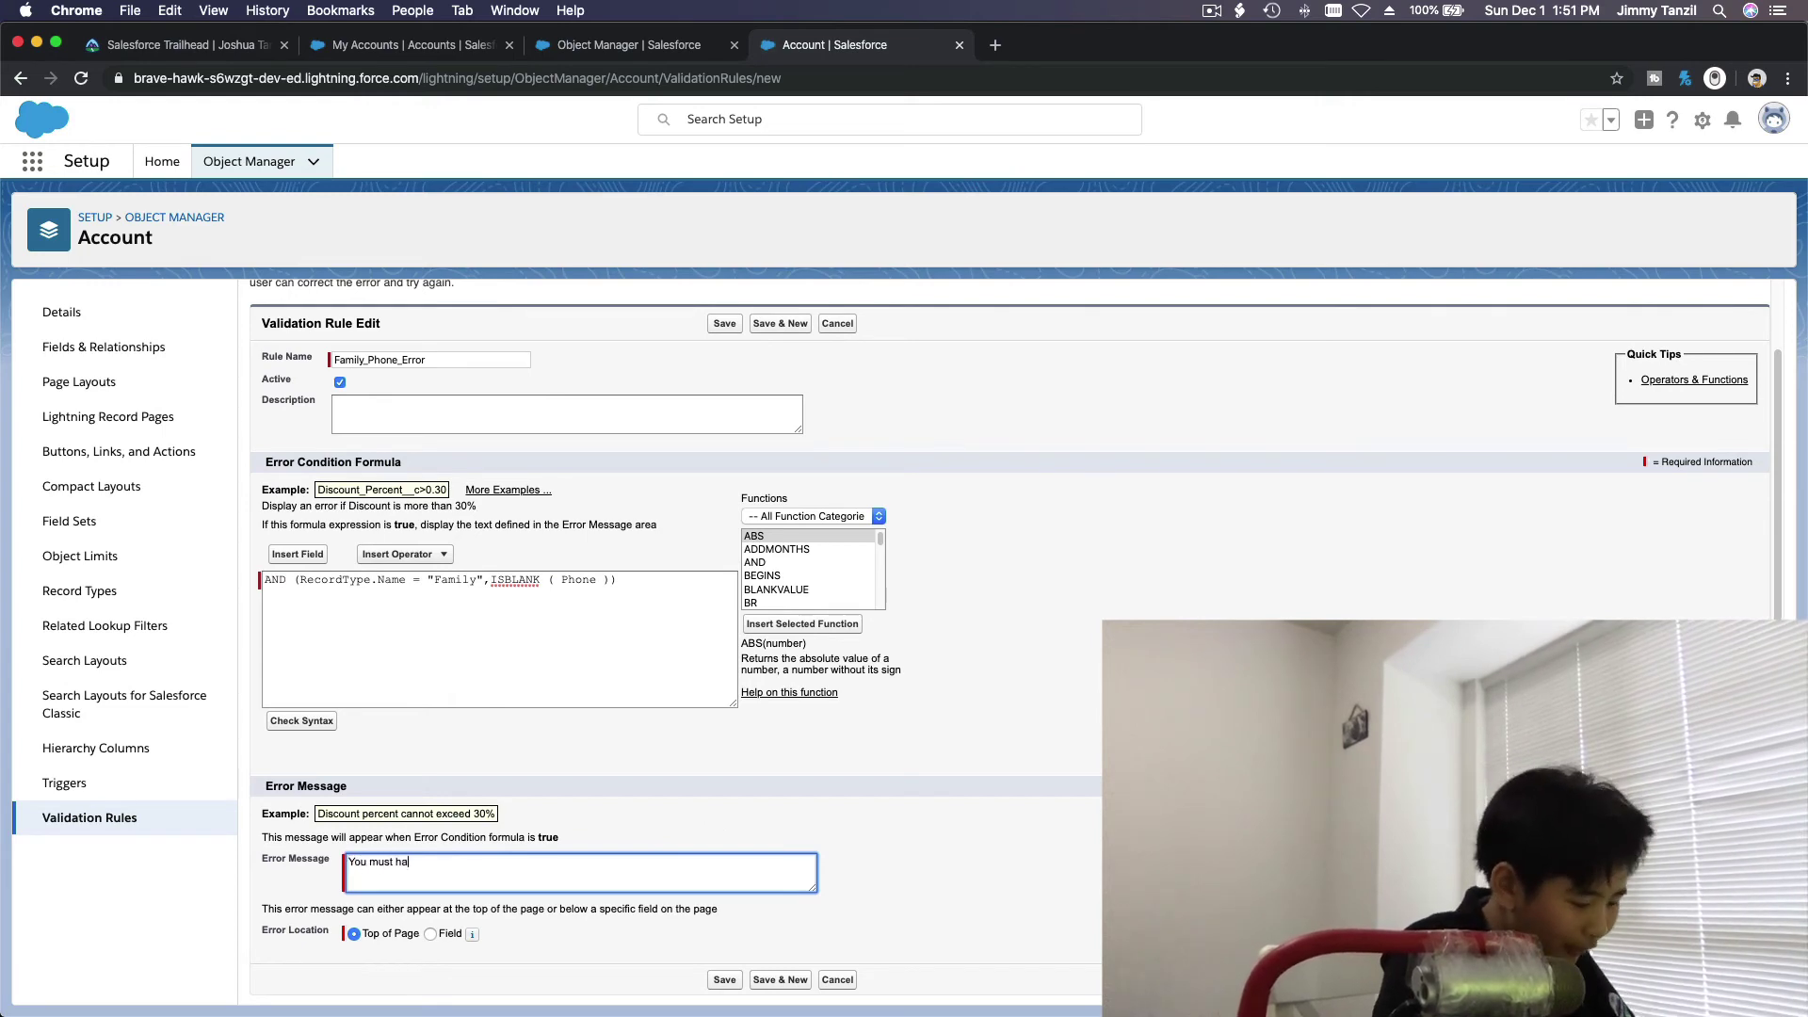
pyautogui.press('BackSpace')
pyautogui.press('BackSpace')
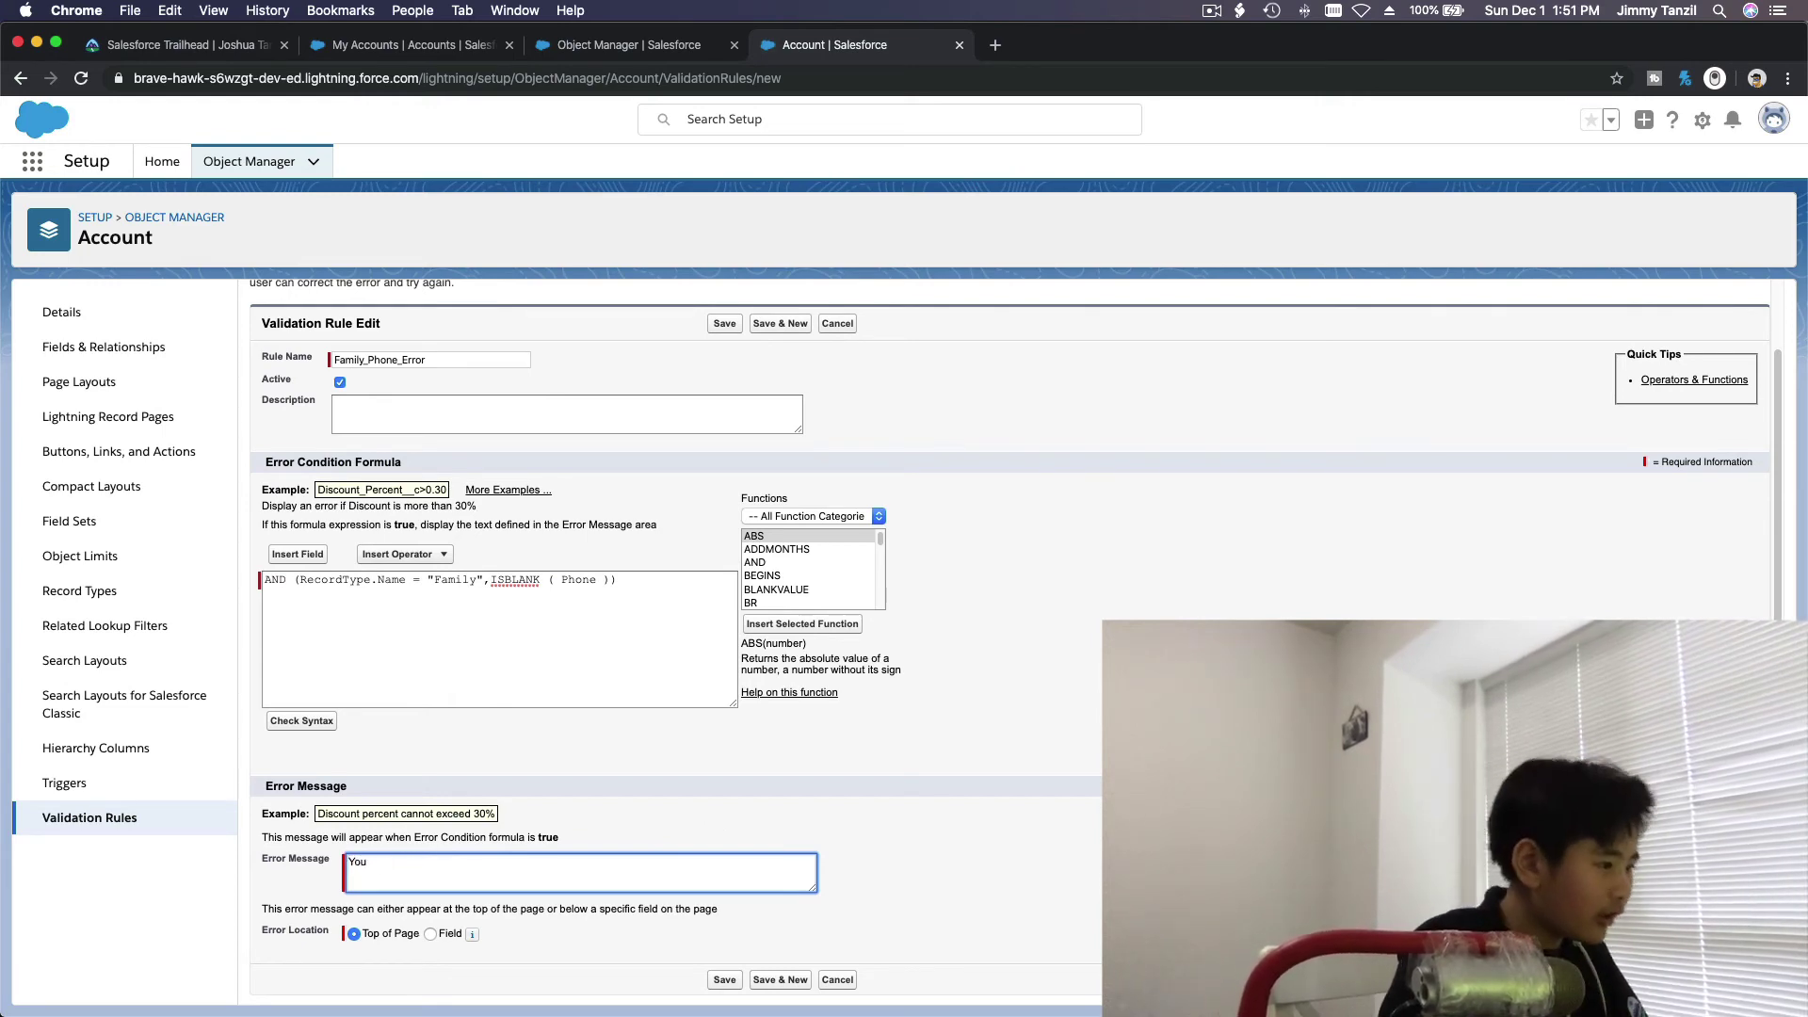
pyautogui.press('BackSpace')
pyautogui.press('BackSpace')
pyautogui.press('BackSpace')
pyautogui.write('The F')
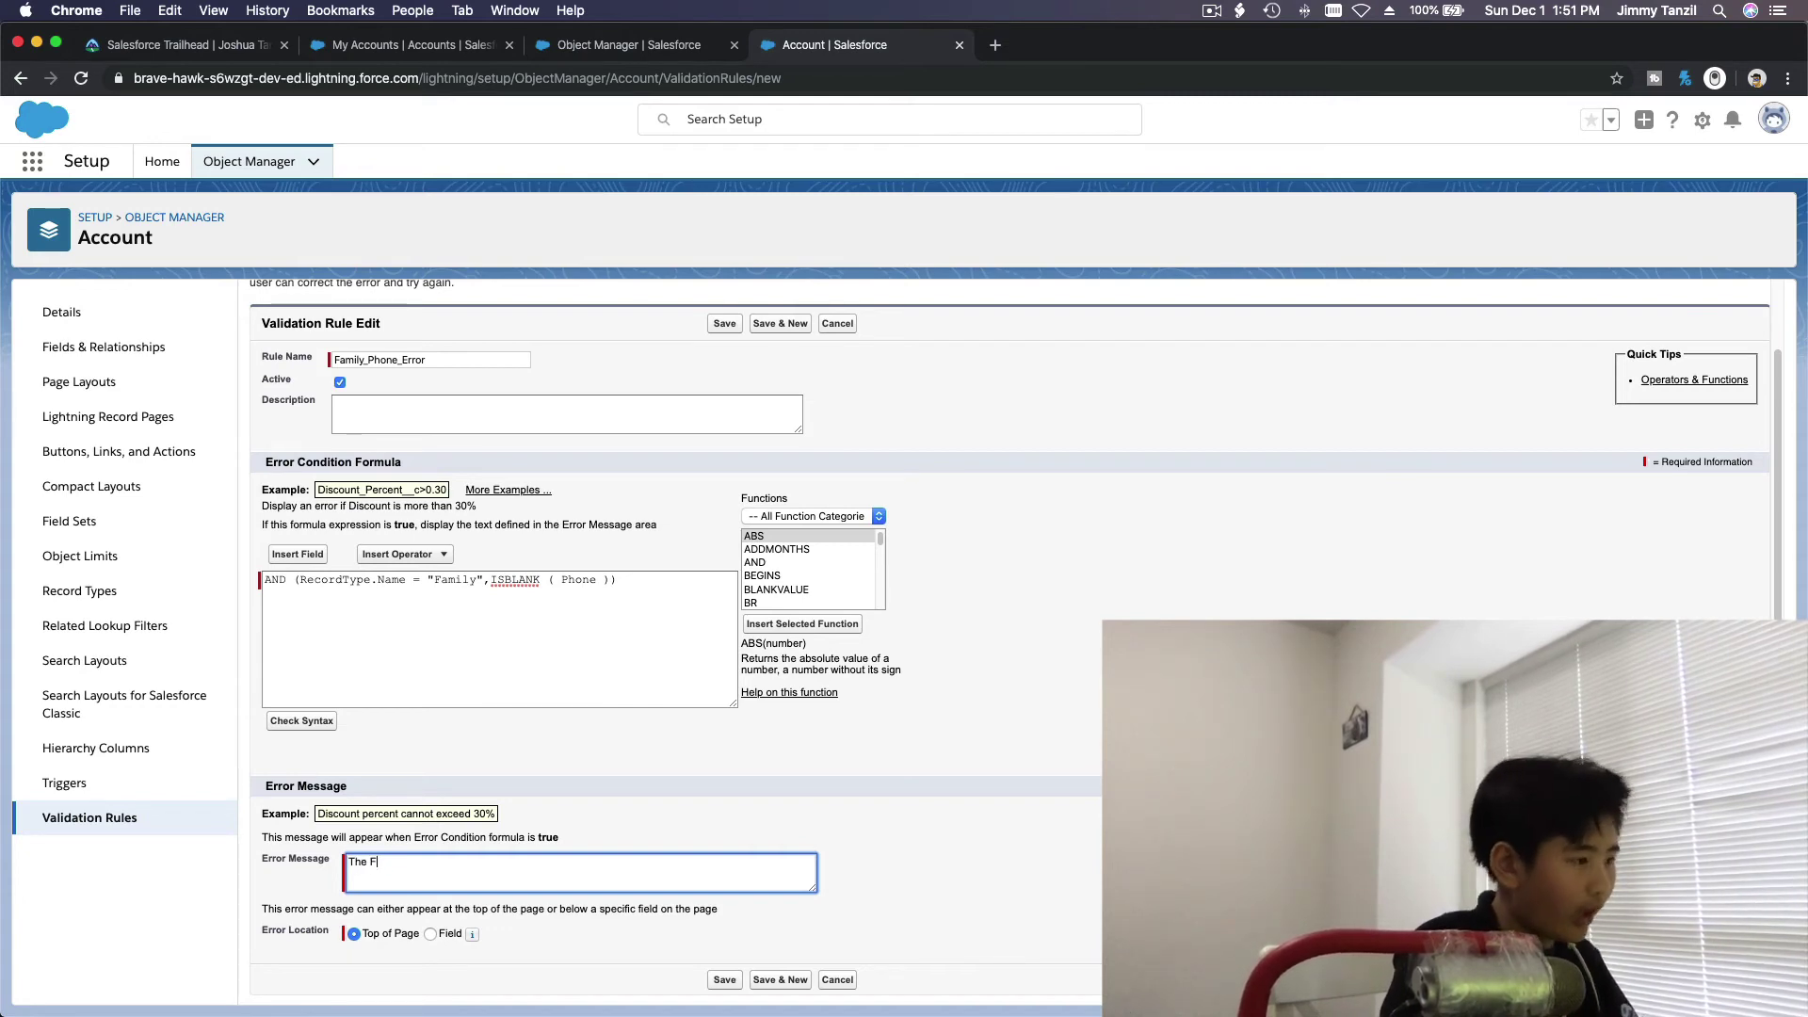
pyautogui.press('BackSpace')
pyautogui.write('Phon ')
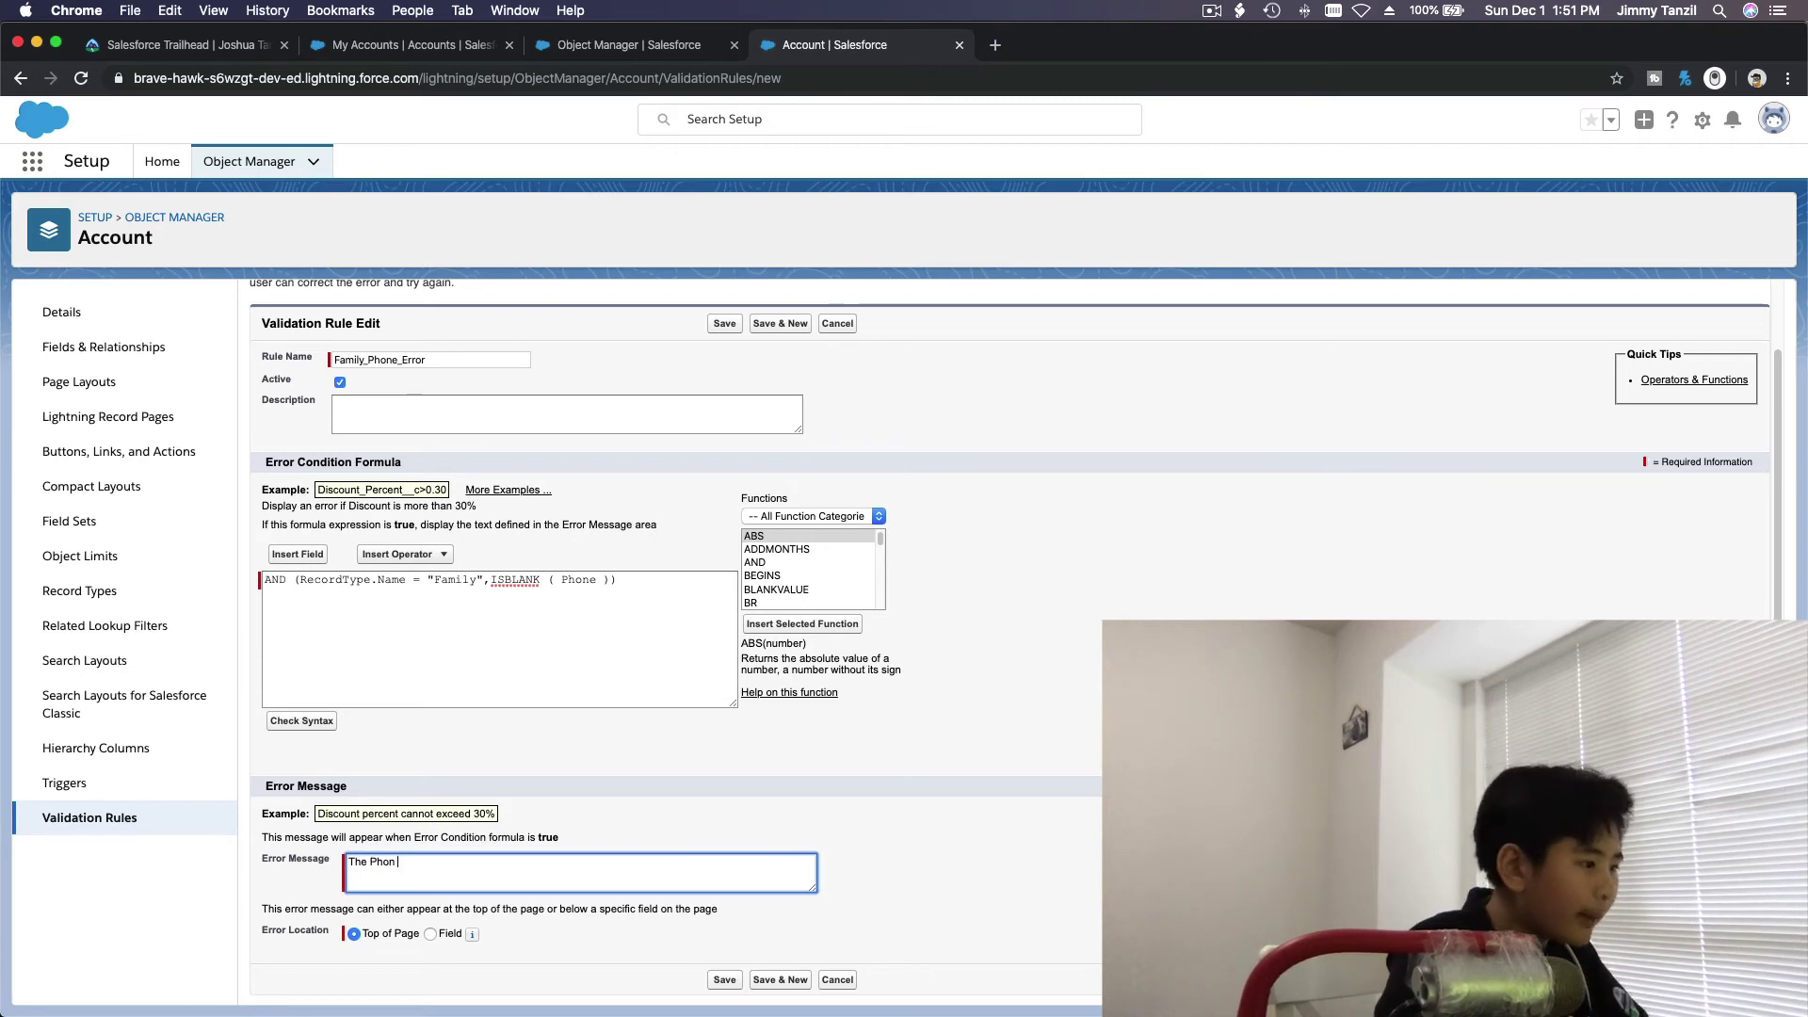
pyautogui.write('e Nu')
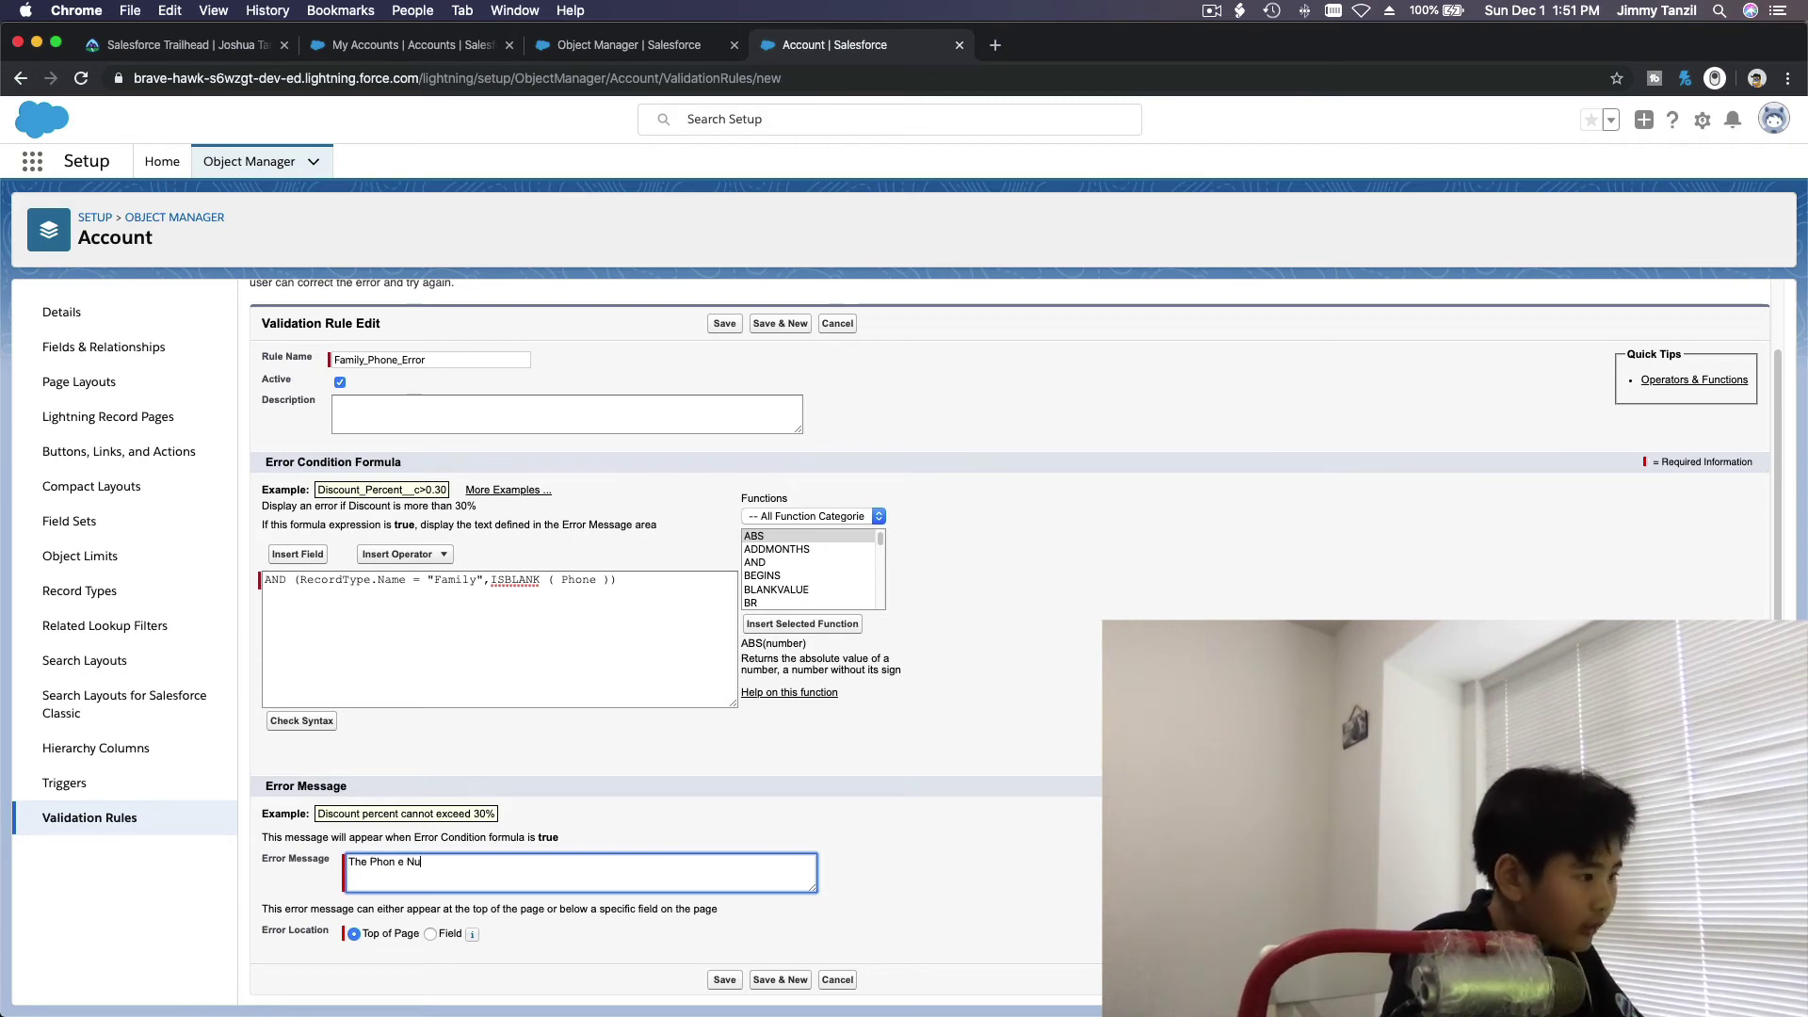
pyautogui.write('mb')
pyautogui.press('BackSpace')
pyautogui.press('BackSpace')
pyautogui.press('BackSpace')
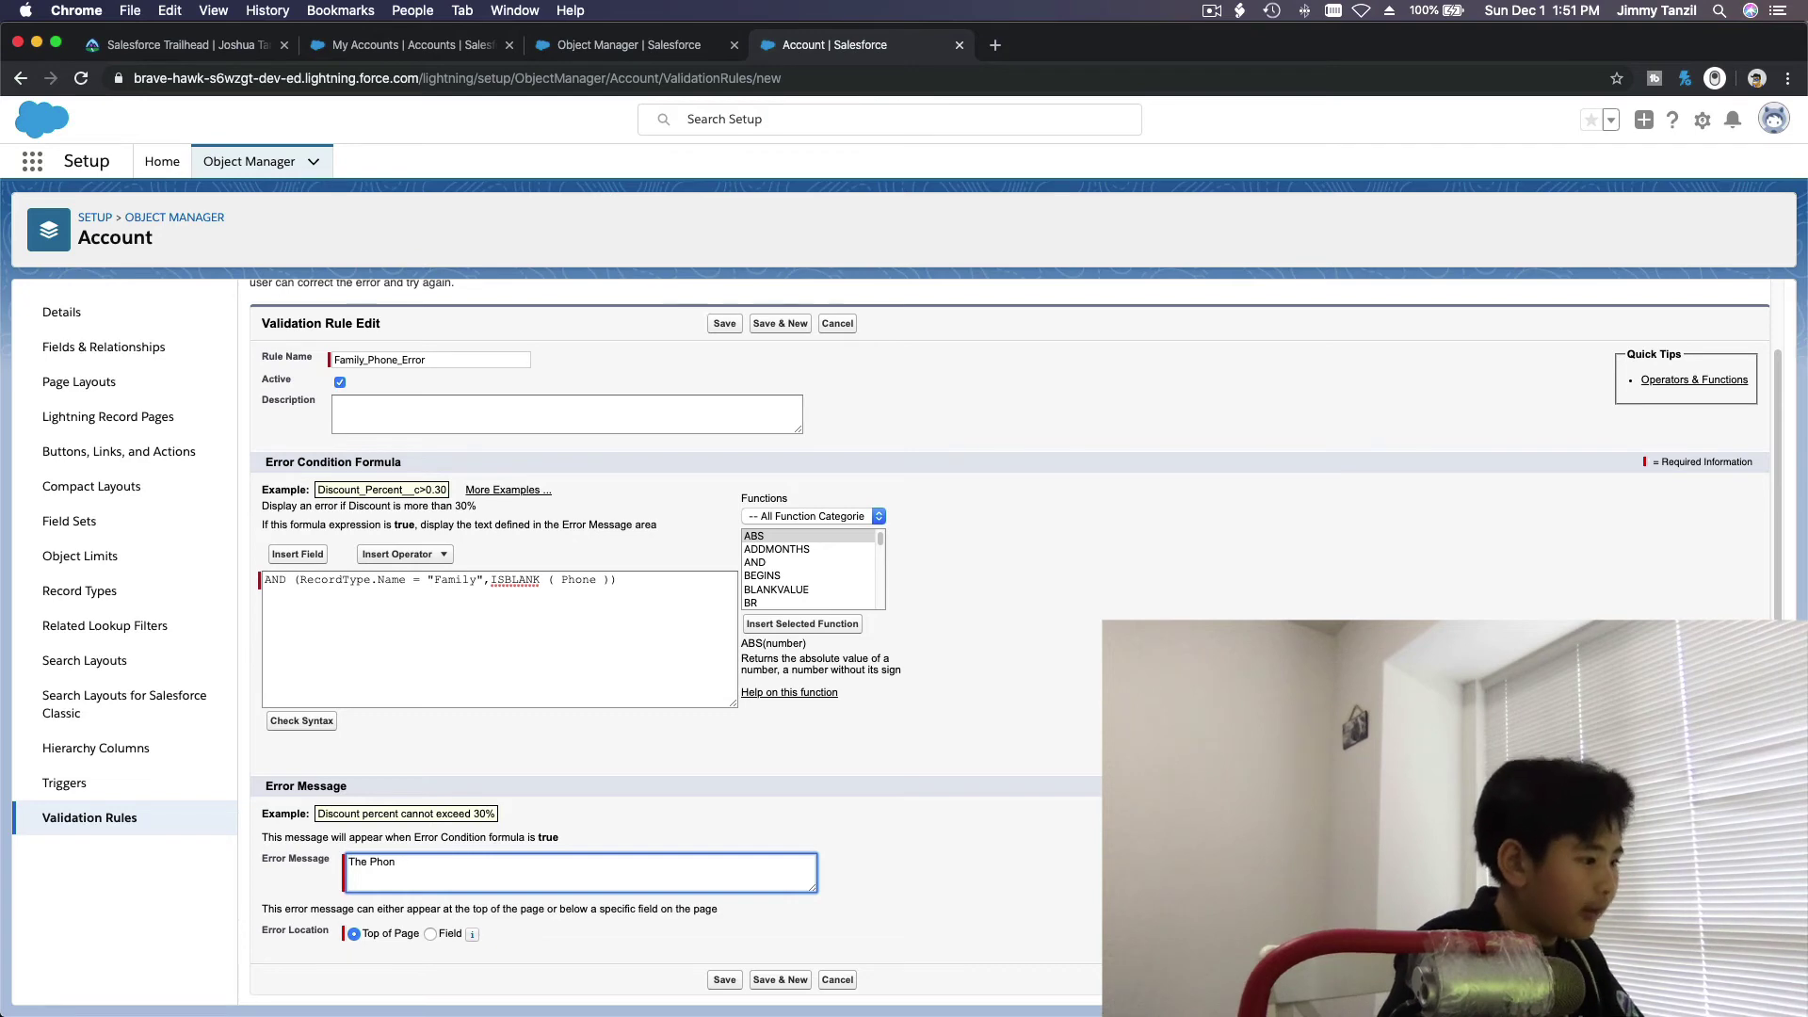
pyautogui.write('Number field')
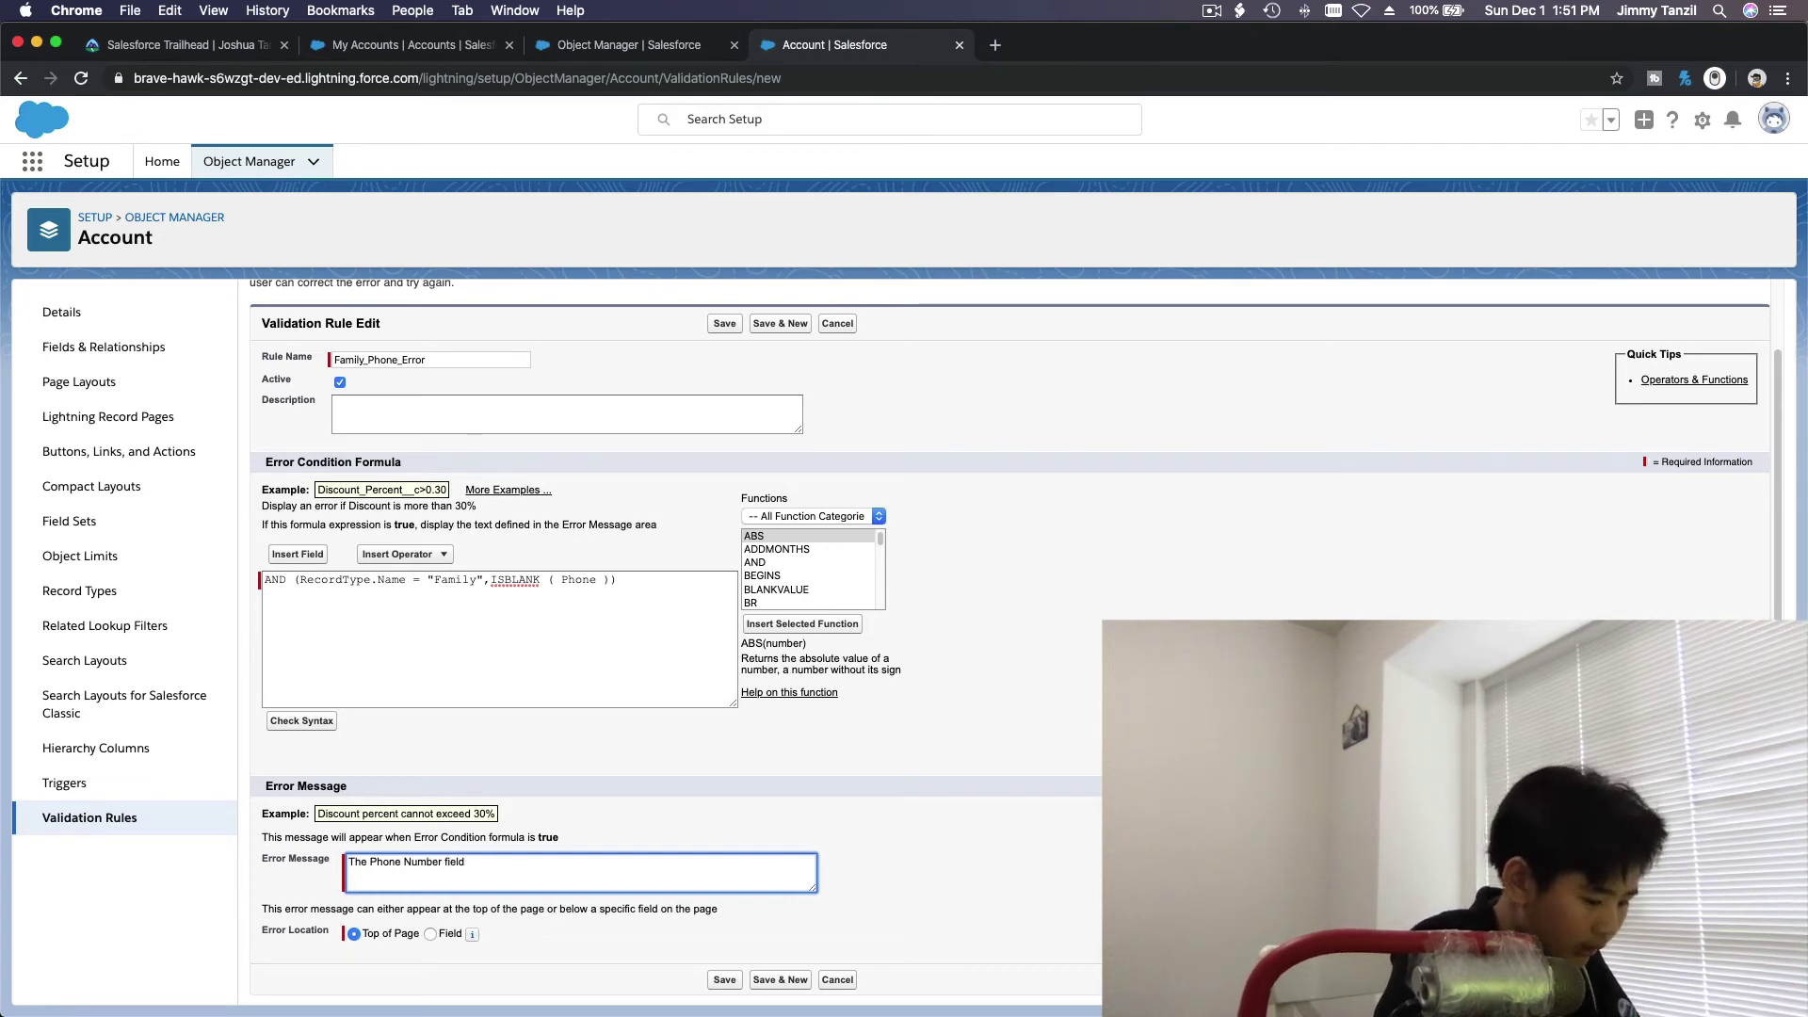
pyautogui.write(' must have')
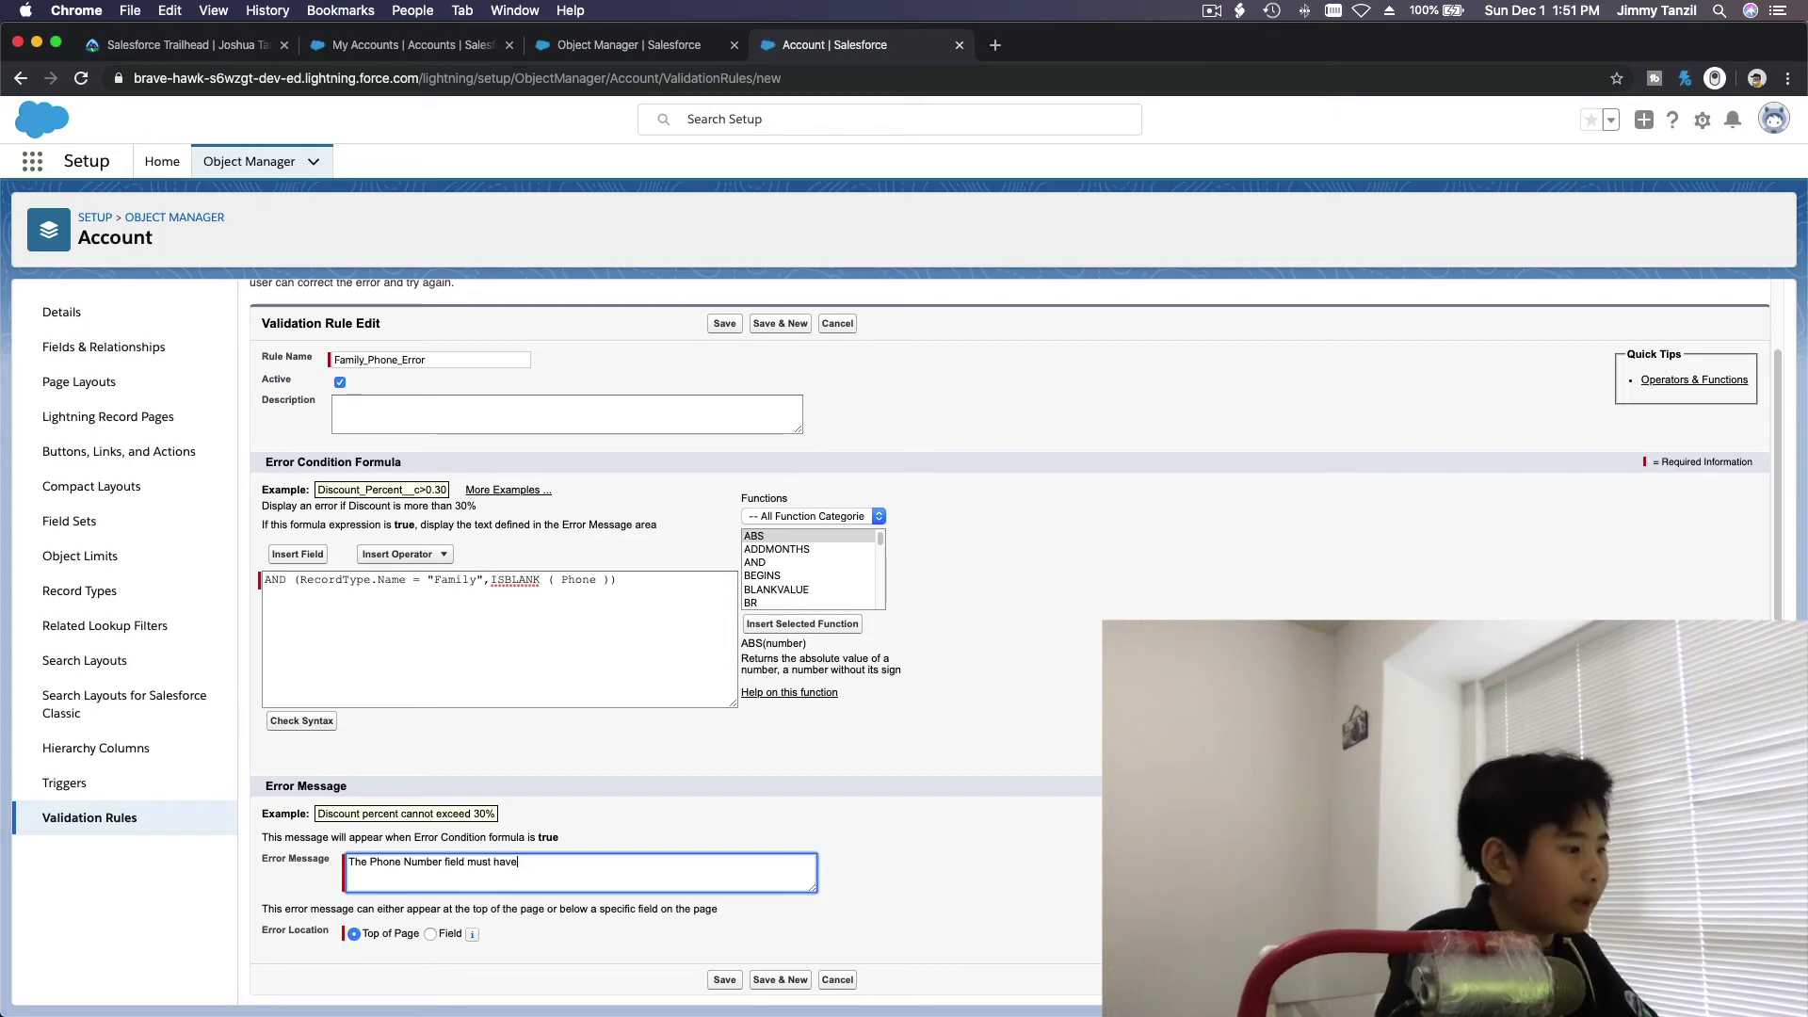
pyautogui.write(' a ')
pyautogui.write('phone ')
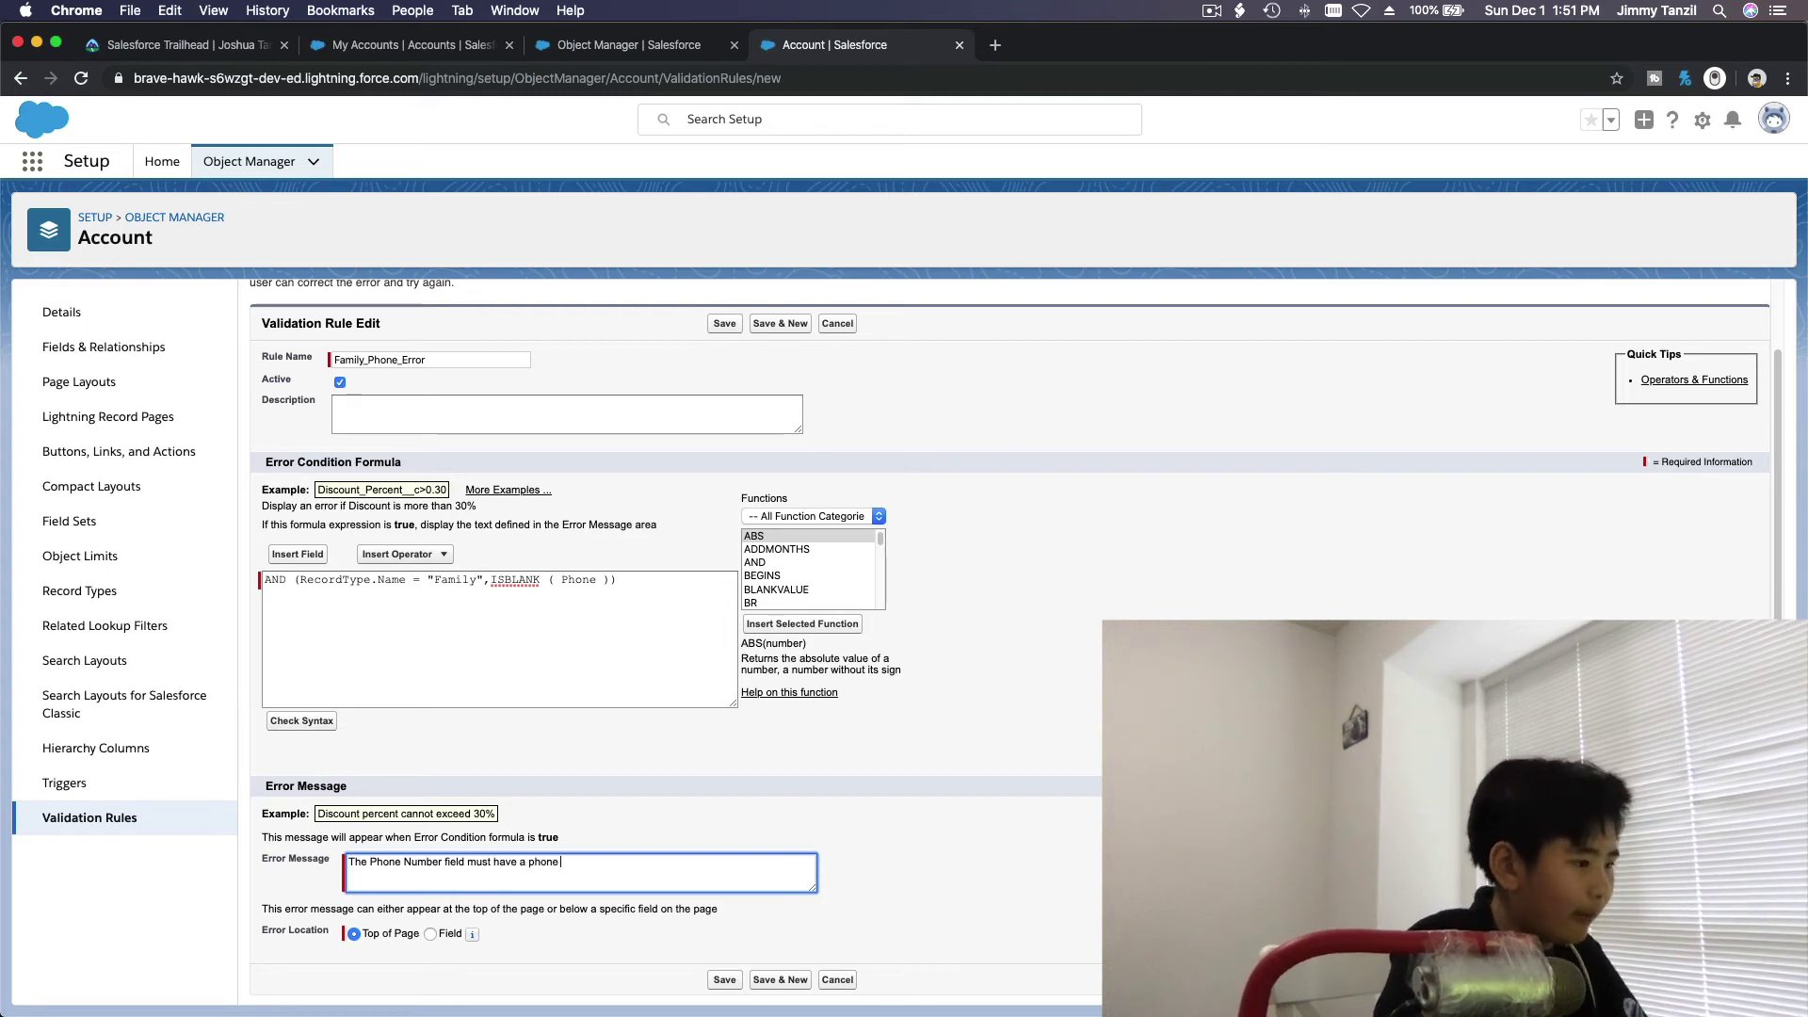
pyautogui.write('number')
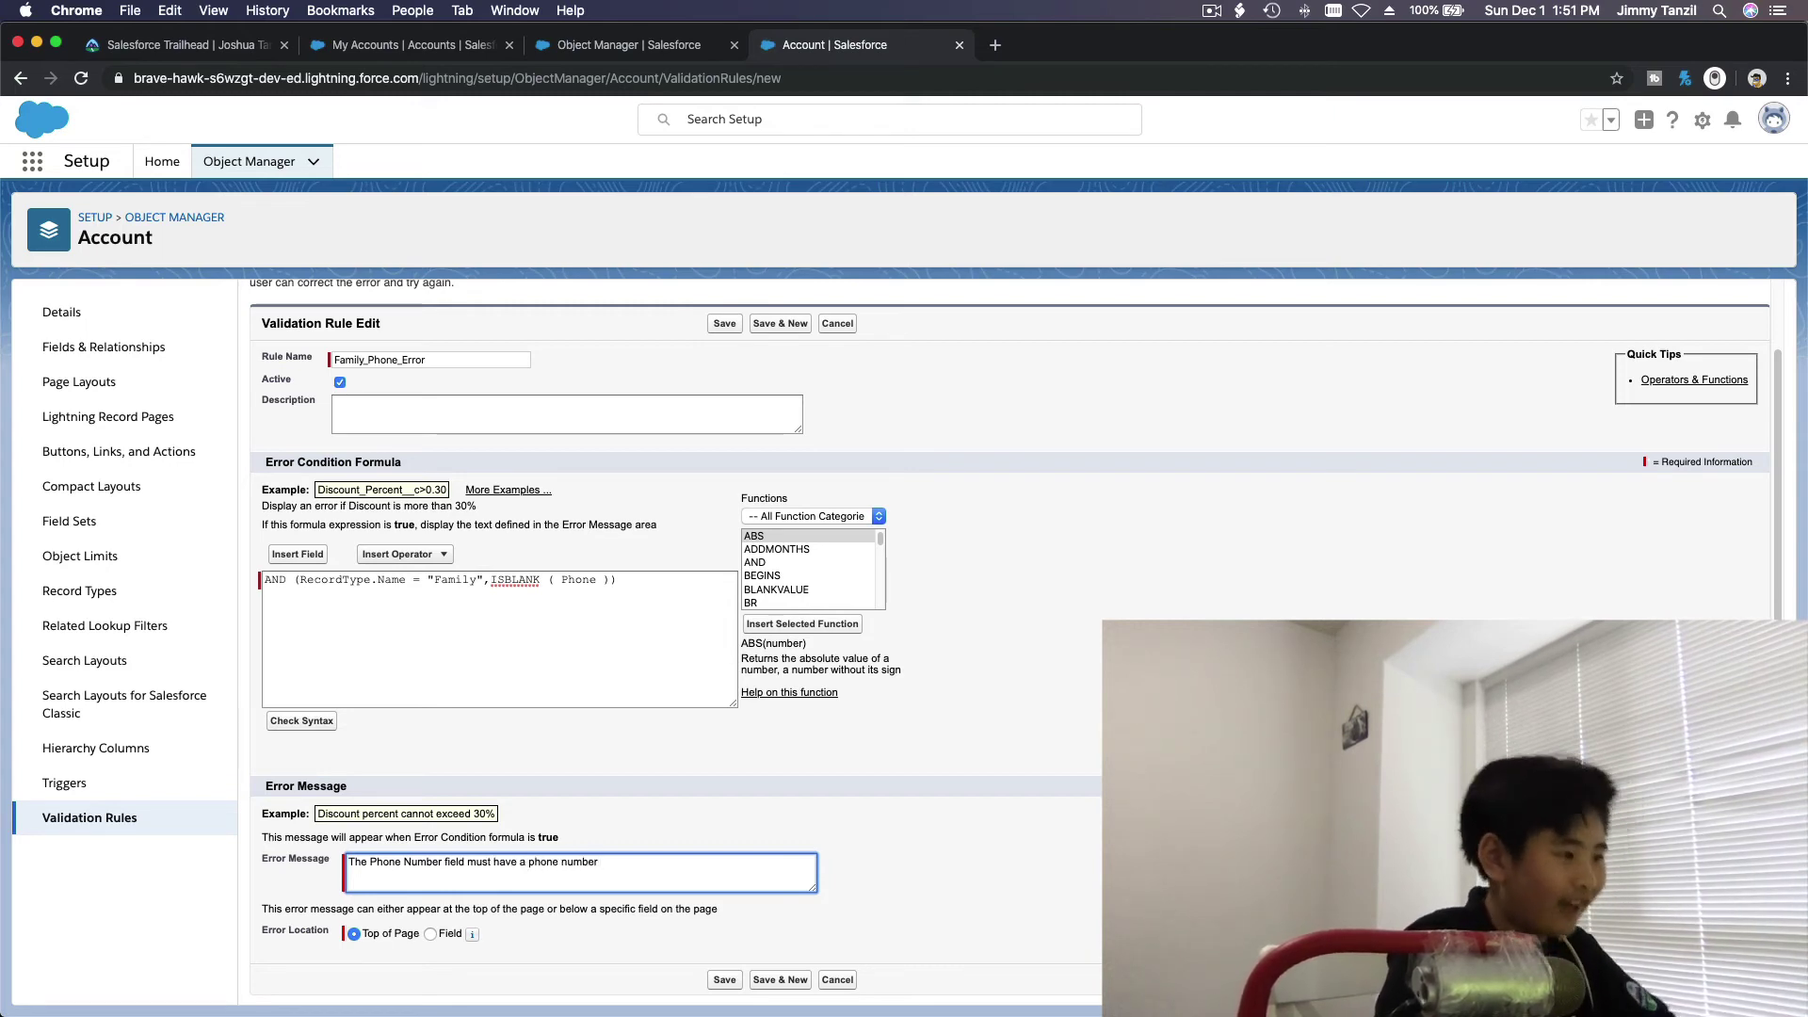
pyautogui.write(' in it.')
pyautogui.click(718, 825)
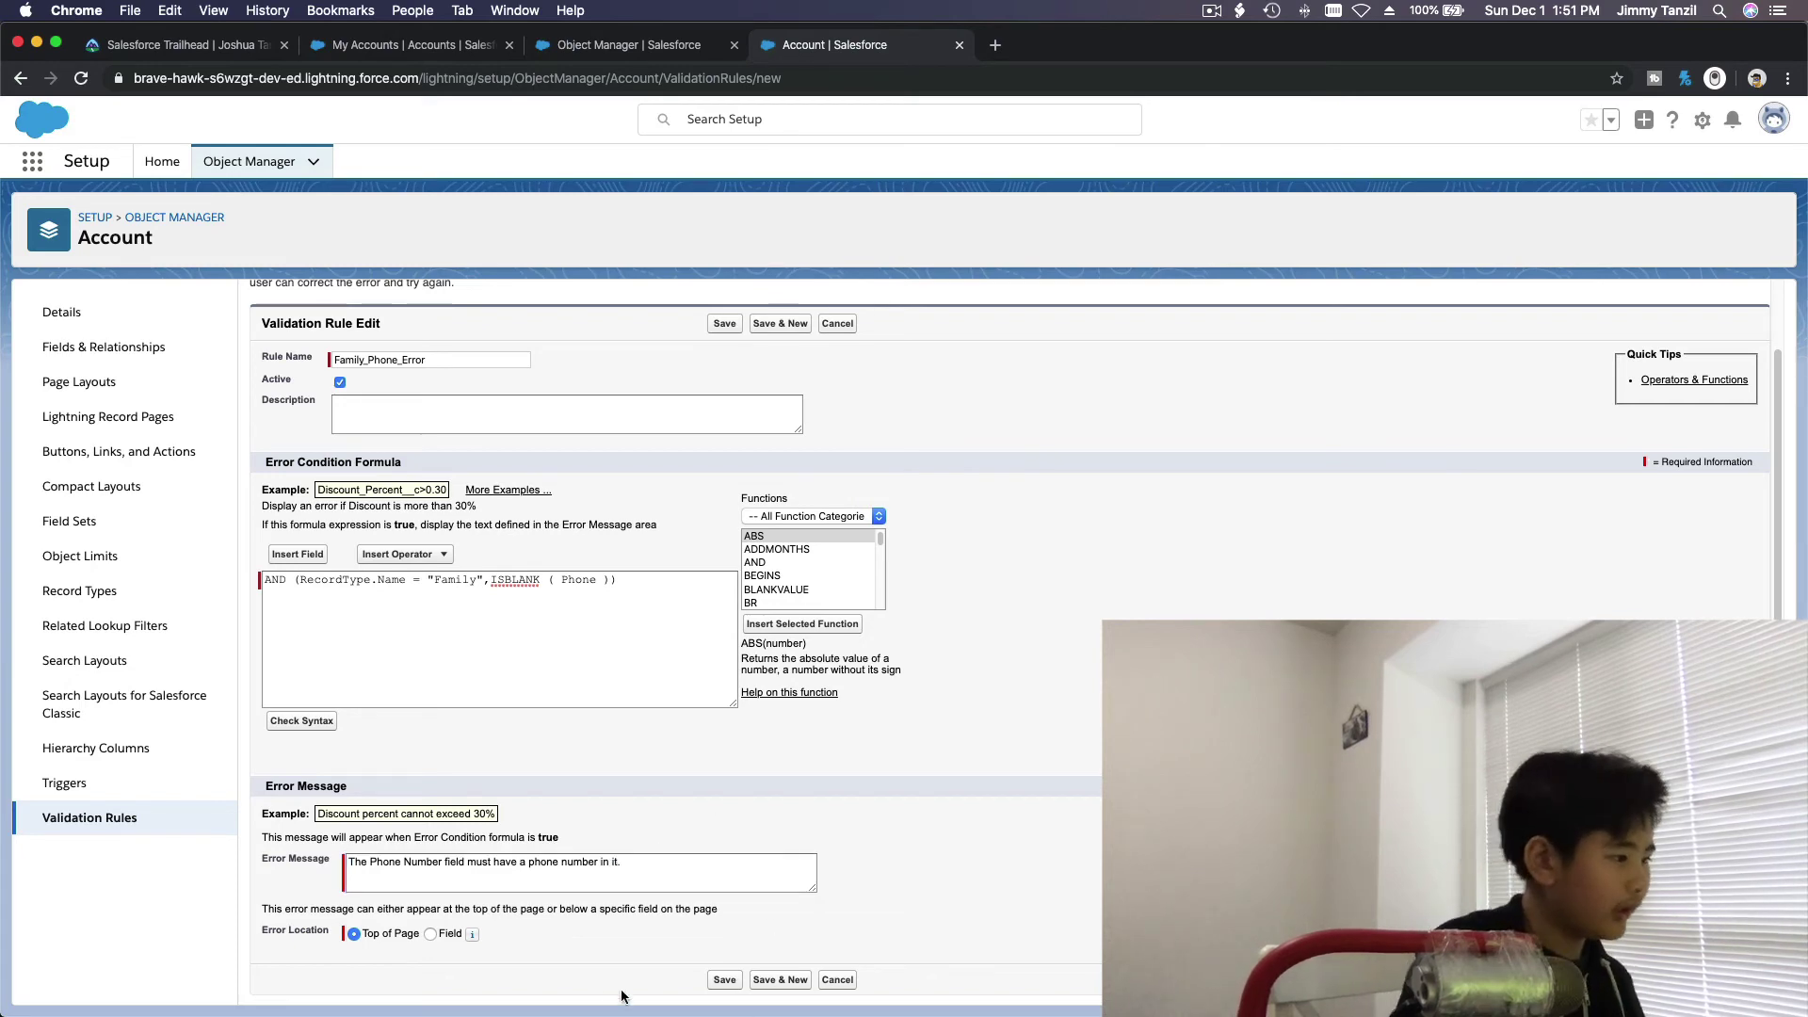
pyautogui.click(724, 980)
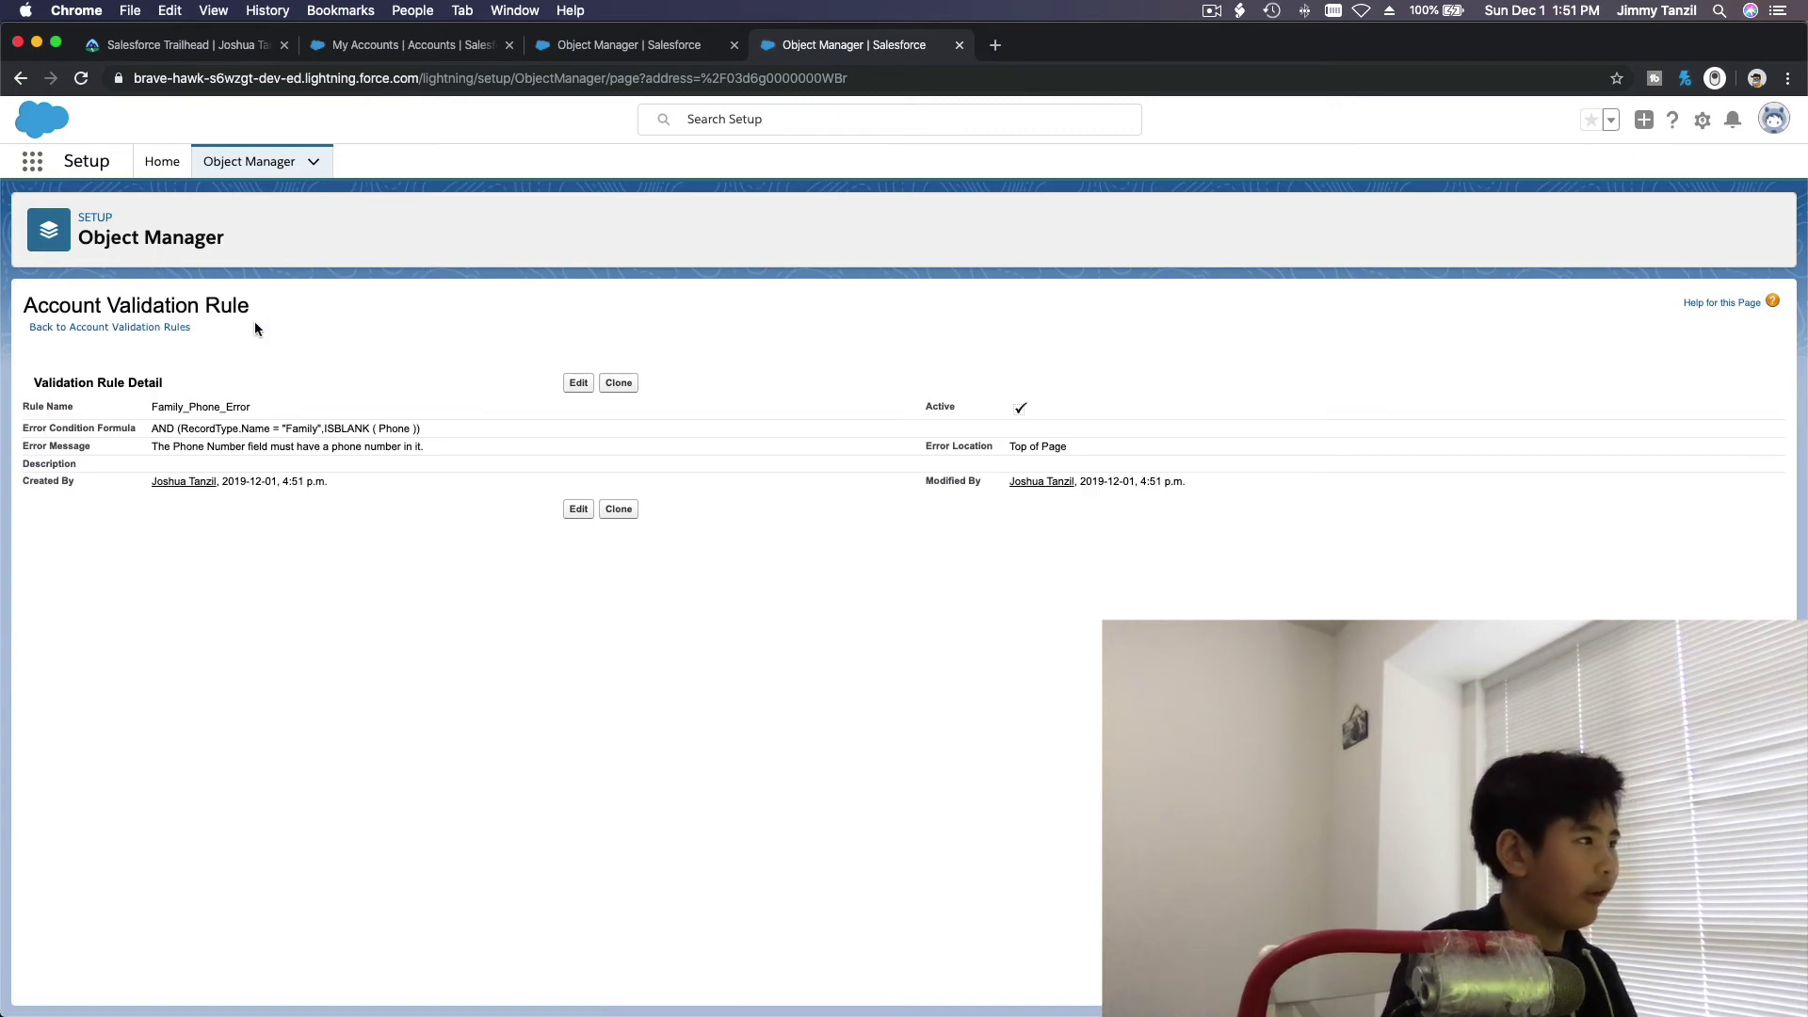
# - Go to the Recently Viewed accounts list and open the test family account
pyautogui.click(426, 47)
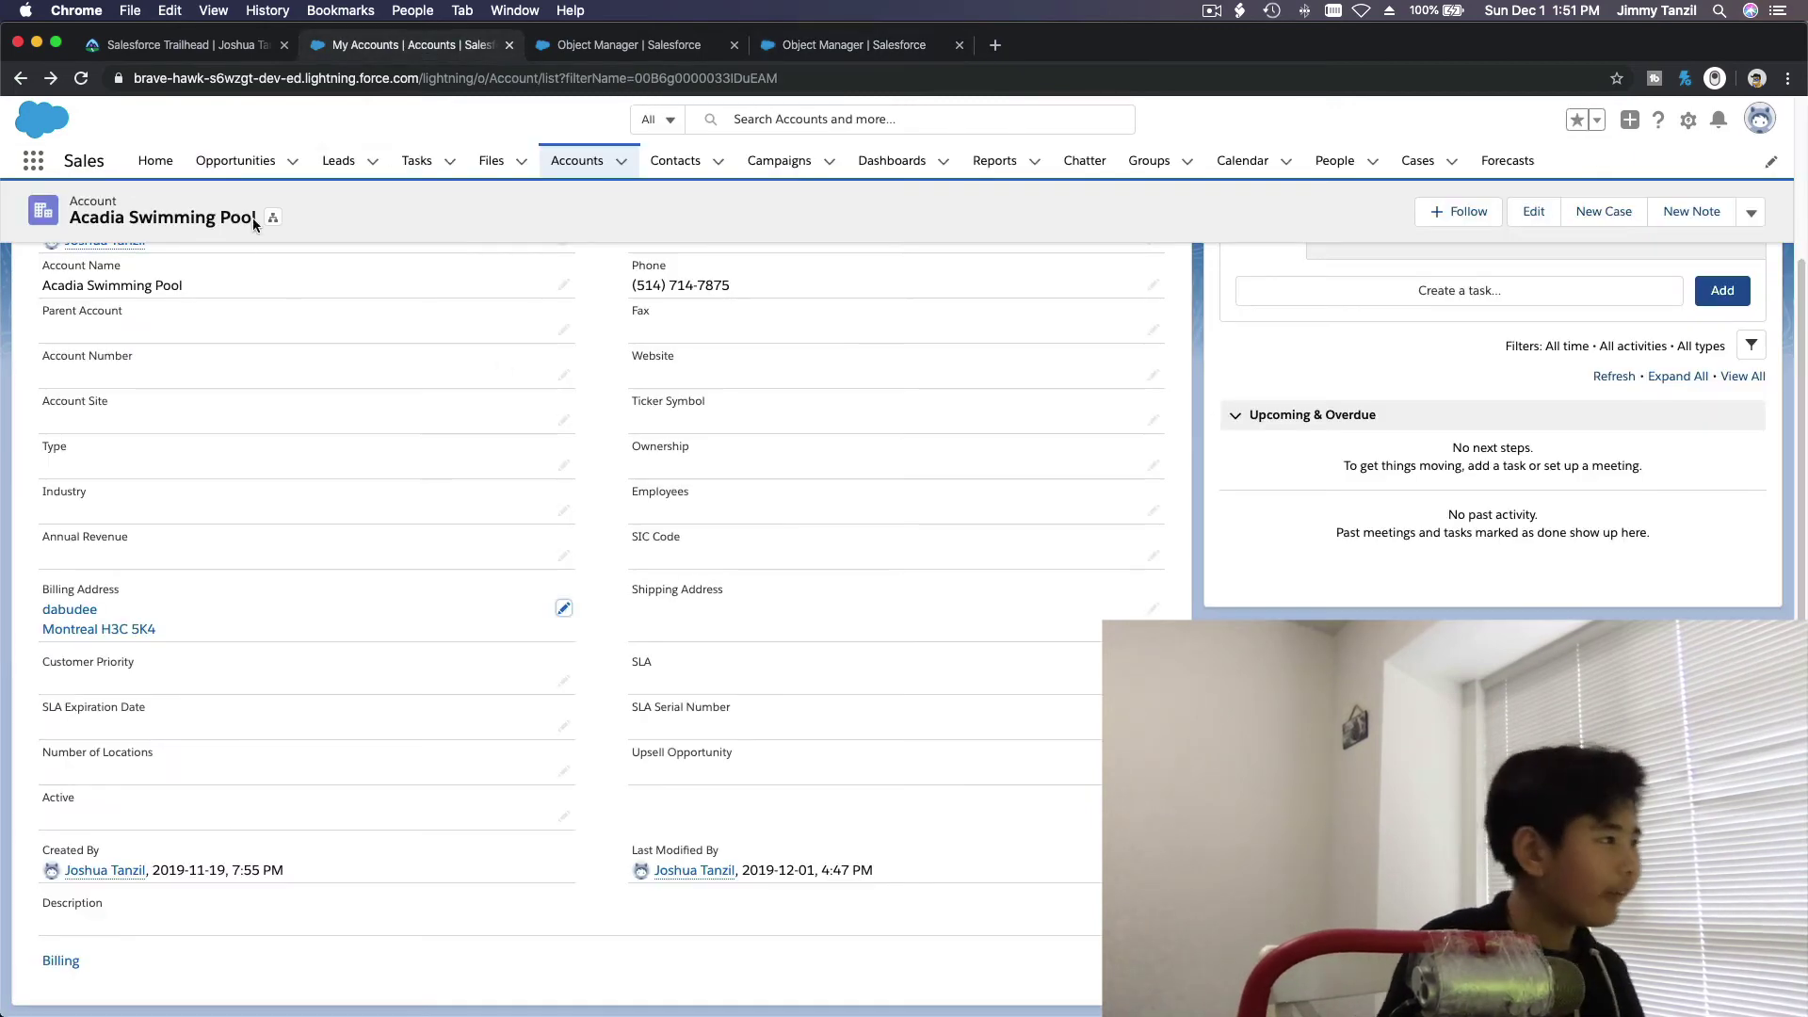
pyautogui.scroll(3, 308, 510)
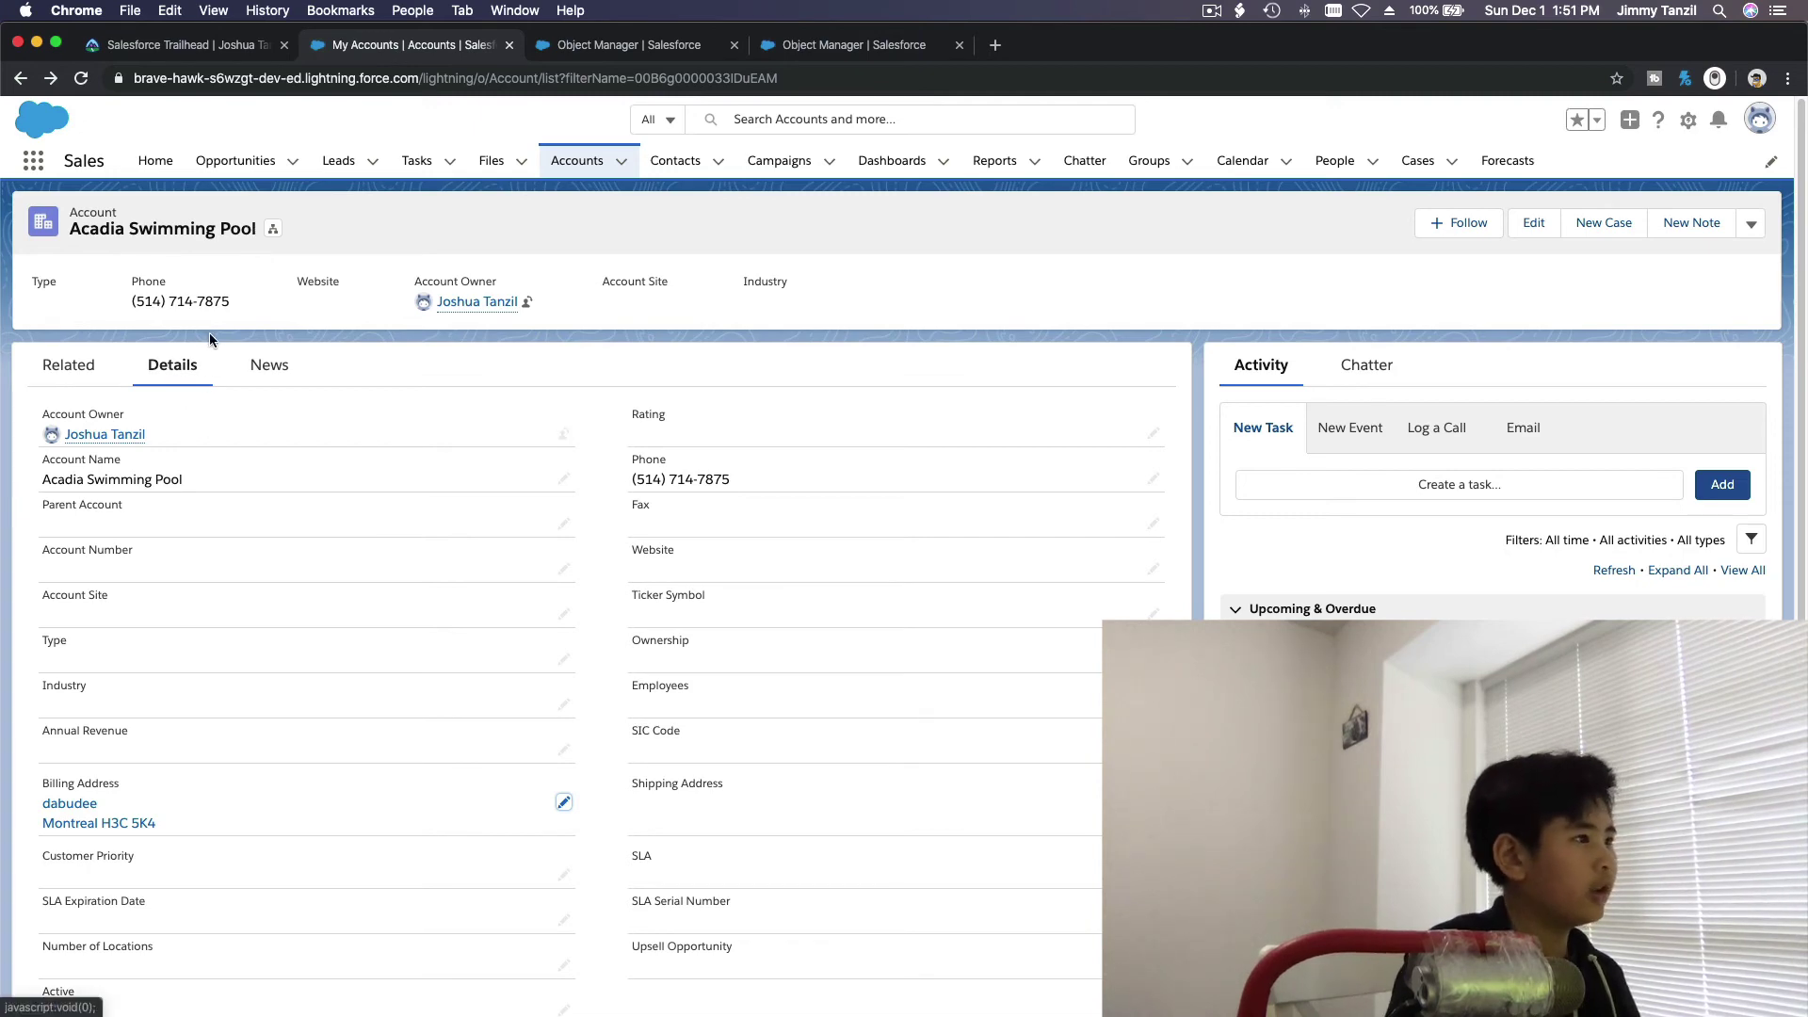
pyautogui.click(619, 163)
pyautogui.click(578, 162)
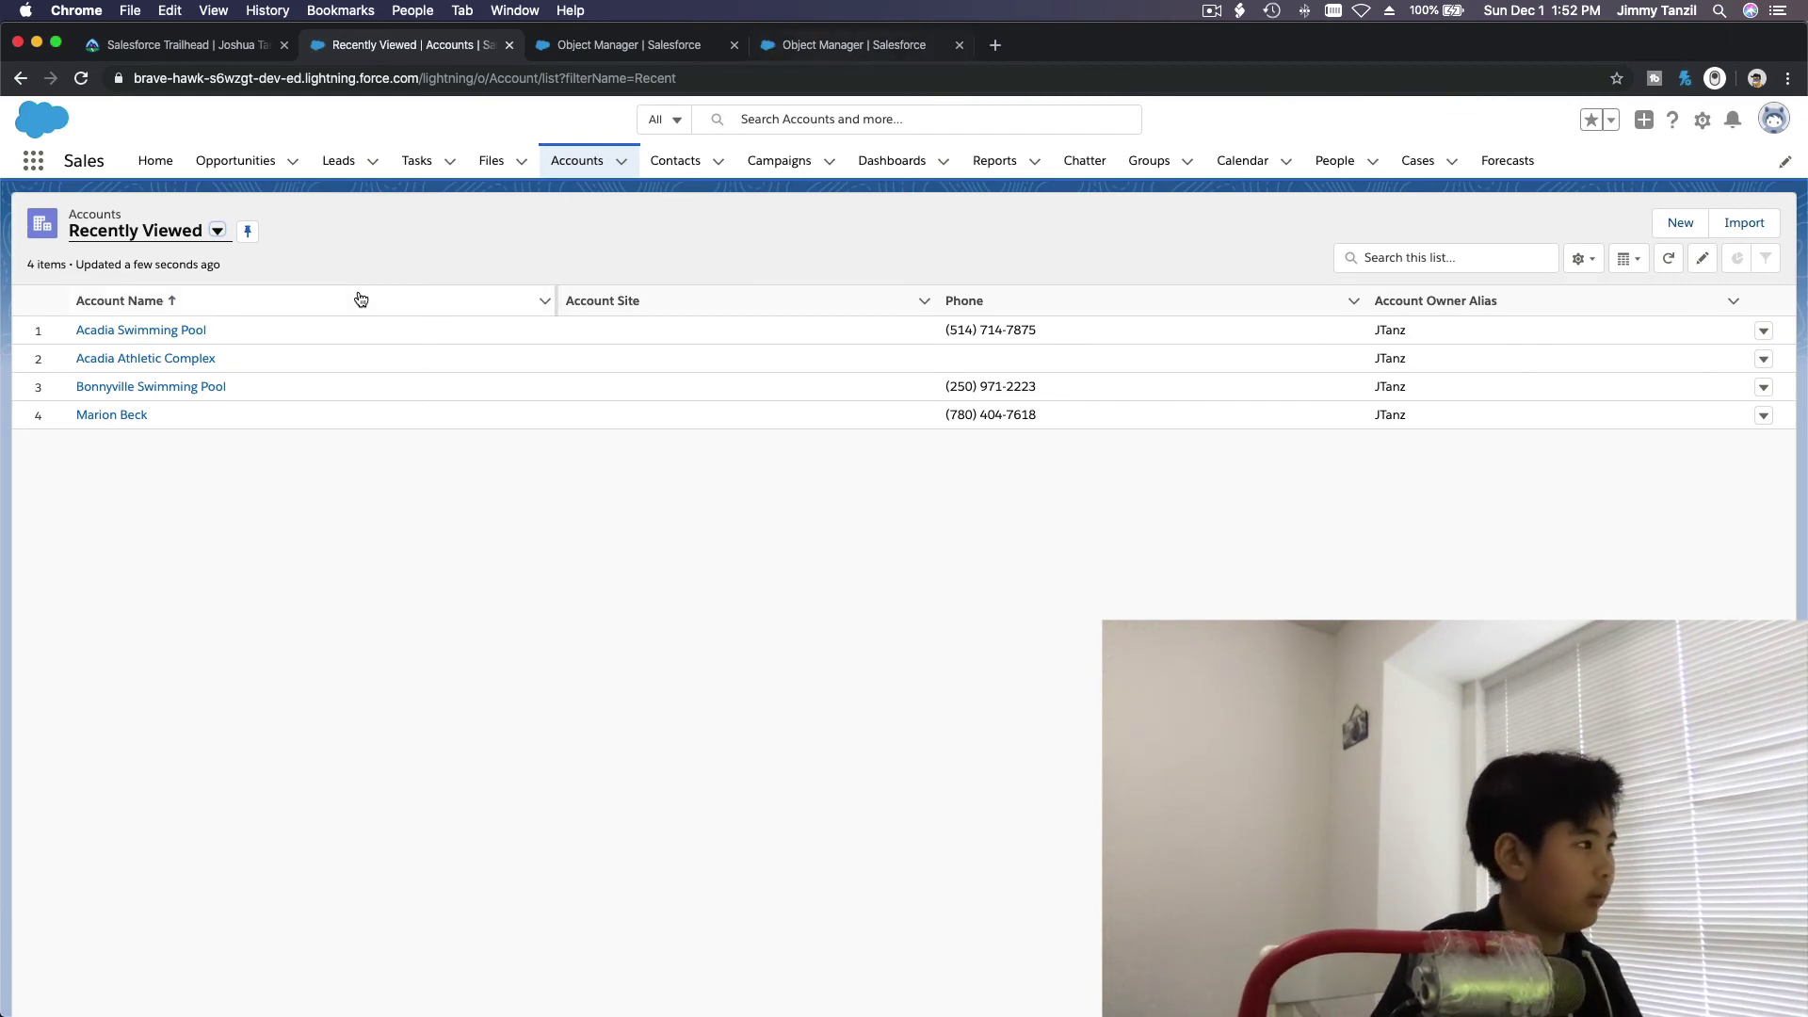
pyautogui.click(124, 418)
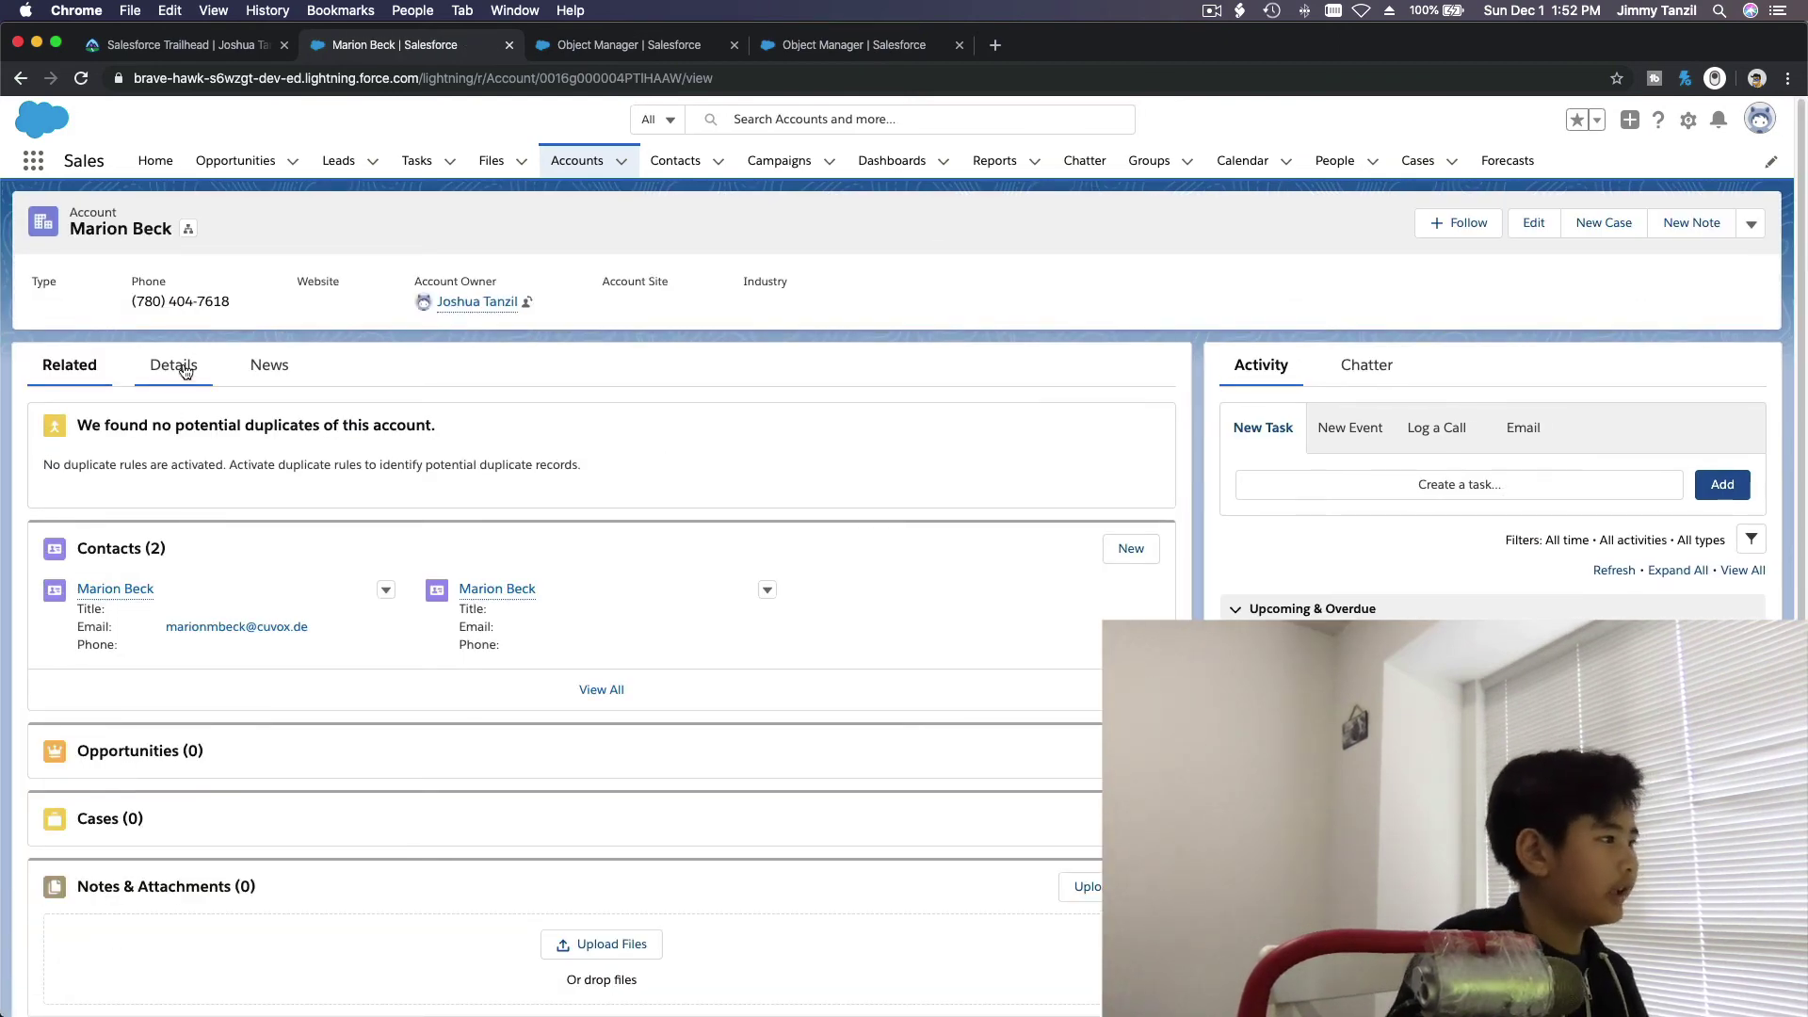
# - Open the account's details and an edit form, then close the form unchanged
pyautogui.click(179, 367)
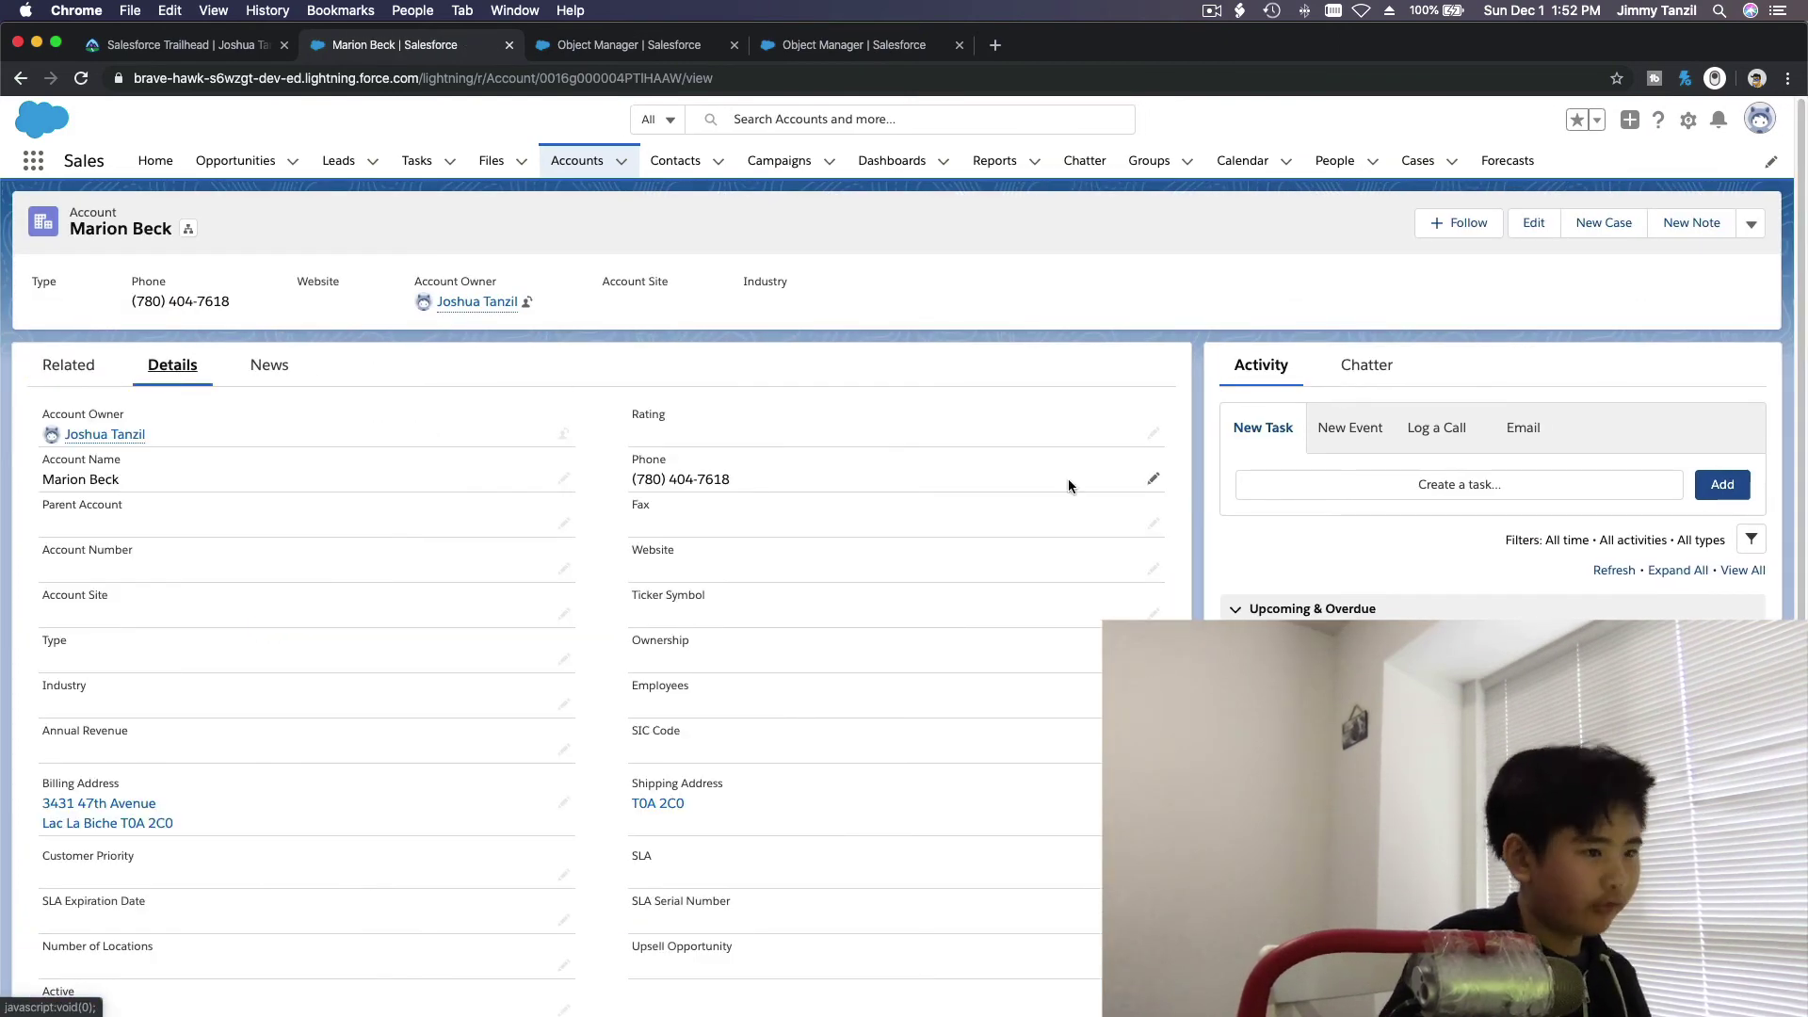
pyautogui.click(1150, 478)
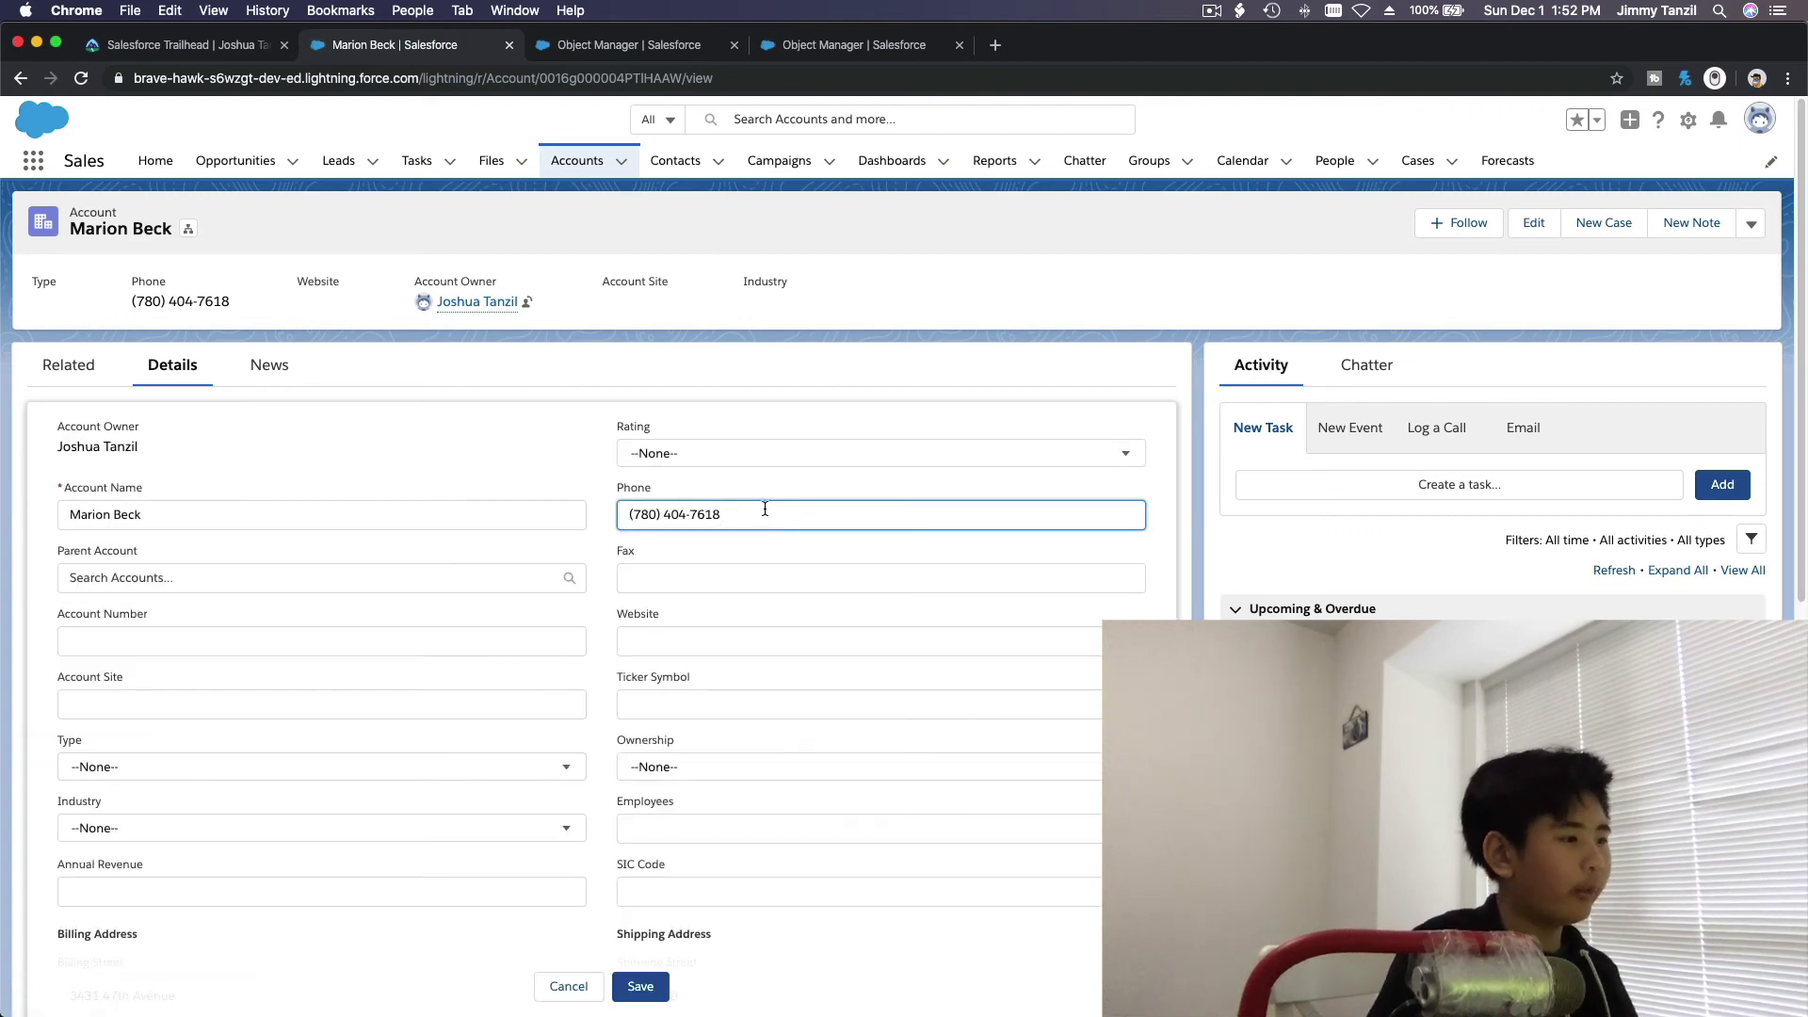
pyautogui.hscroll(-5, 765, 509)
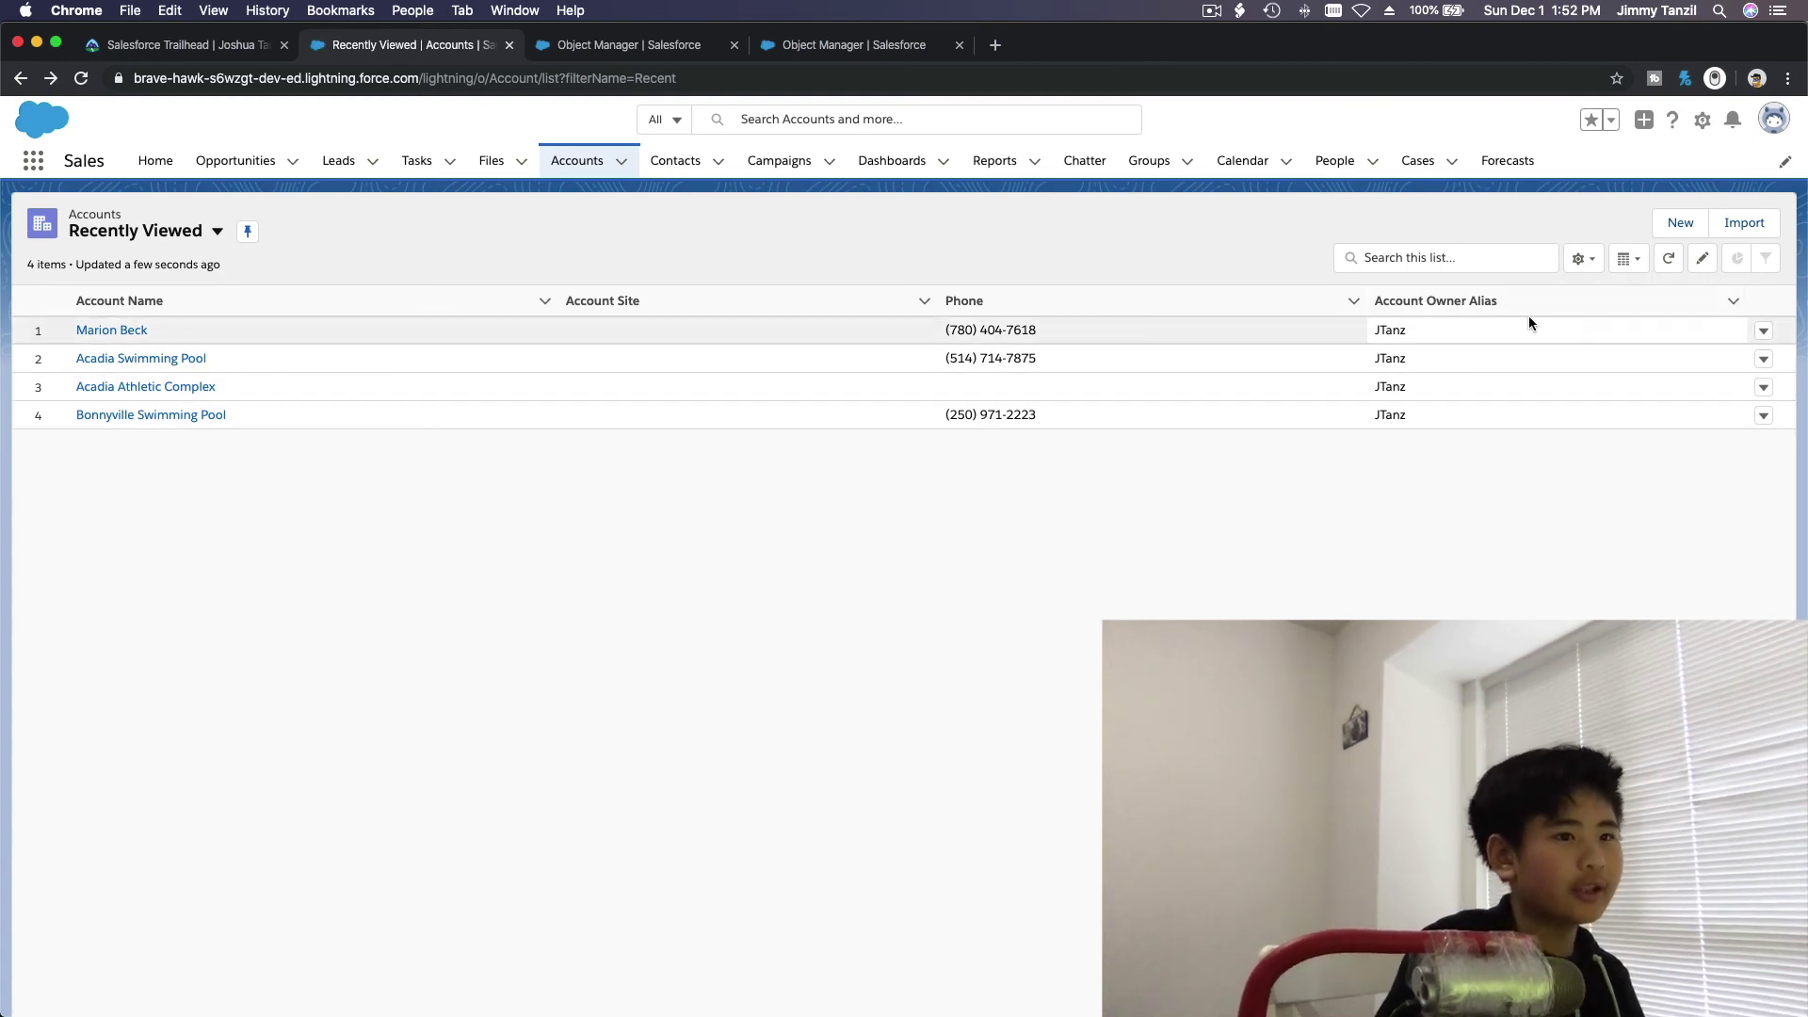
pyautogui.click(1764, 330)
pyautogui.click(1714, 367)
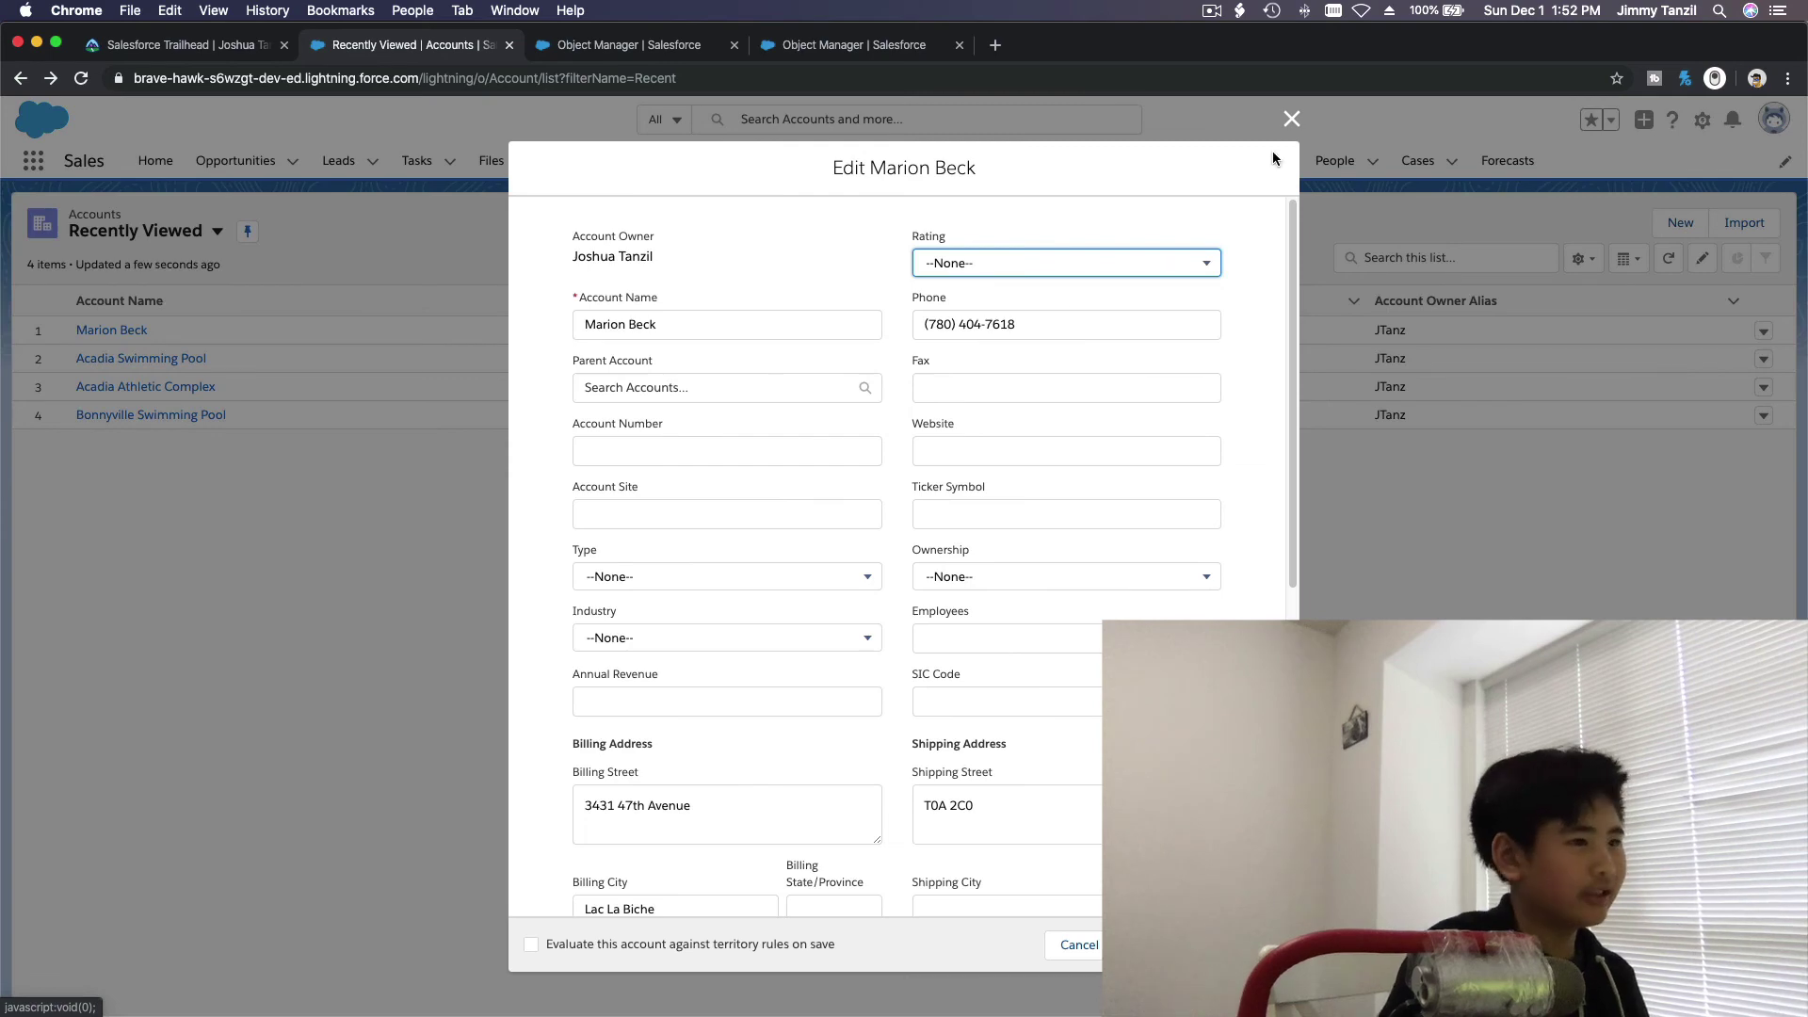
pyautogui.click(1291, 120)
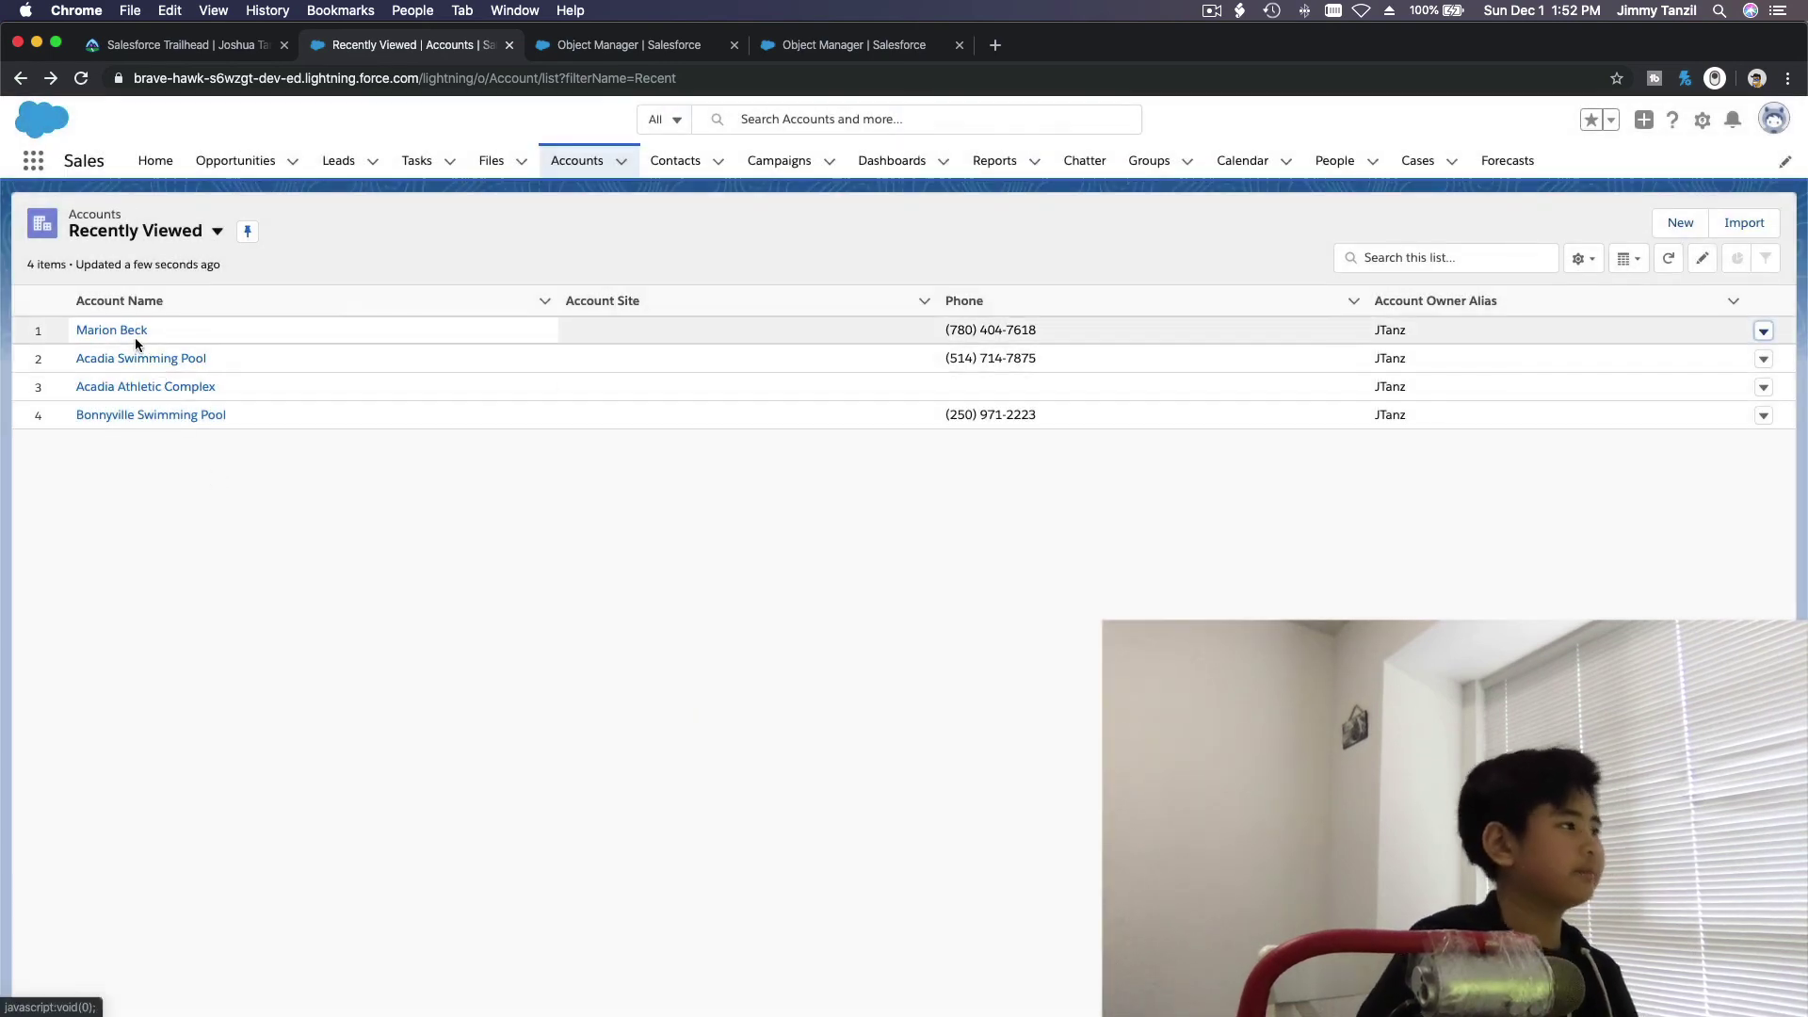
# - Reopen the first account's details, edit Phone, and delete its number
pyautogui.click(135, 337)
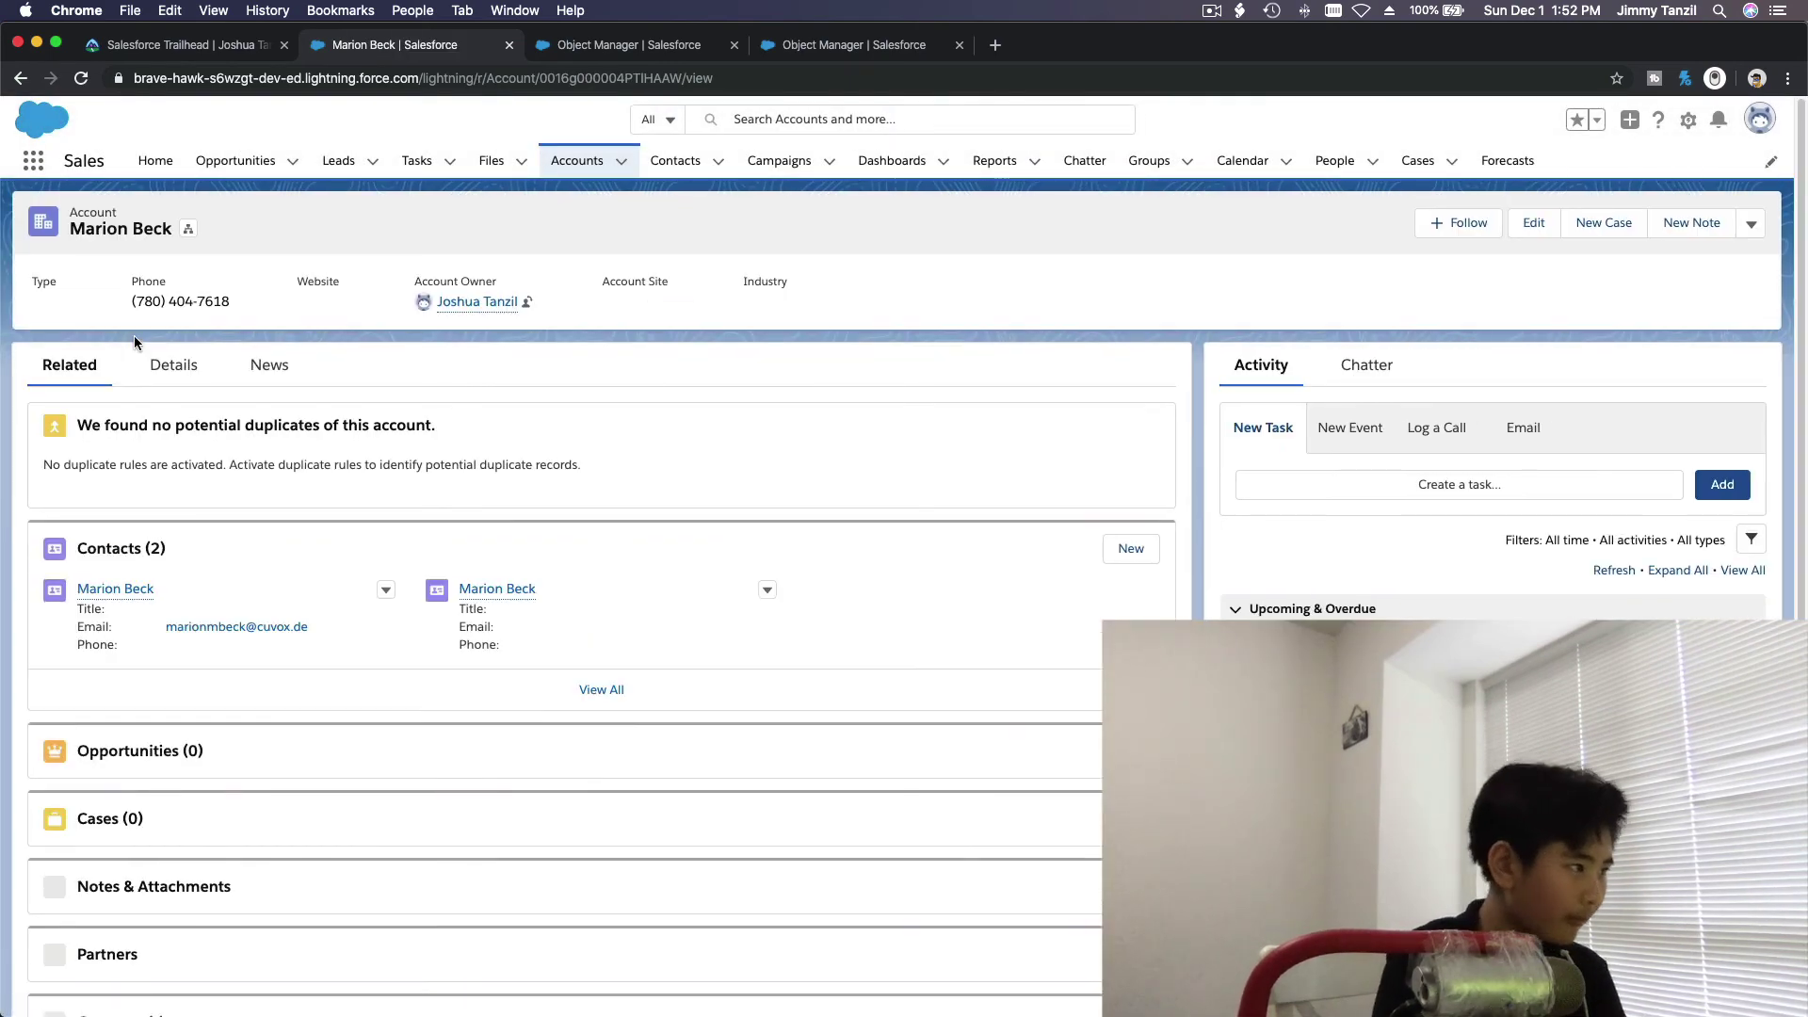
pyautogui.click(199, 374)
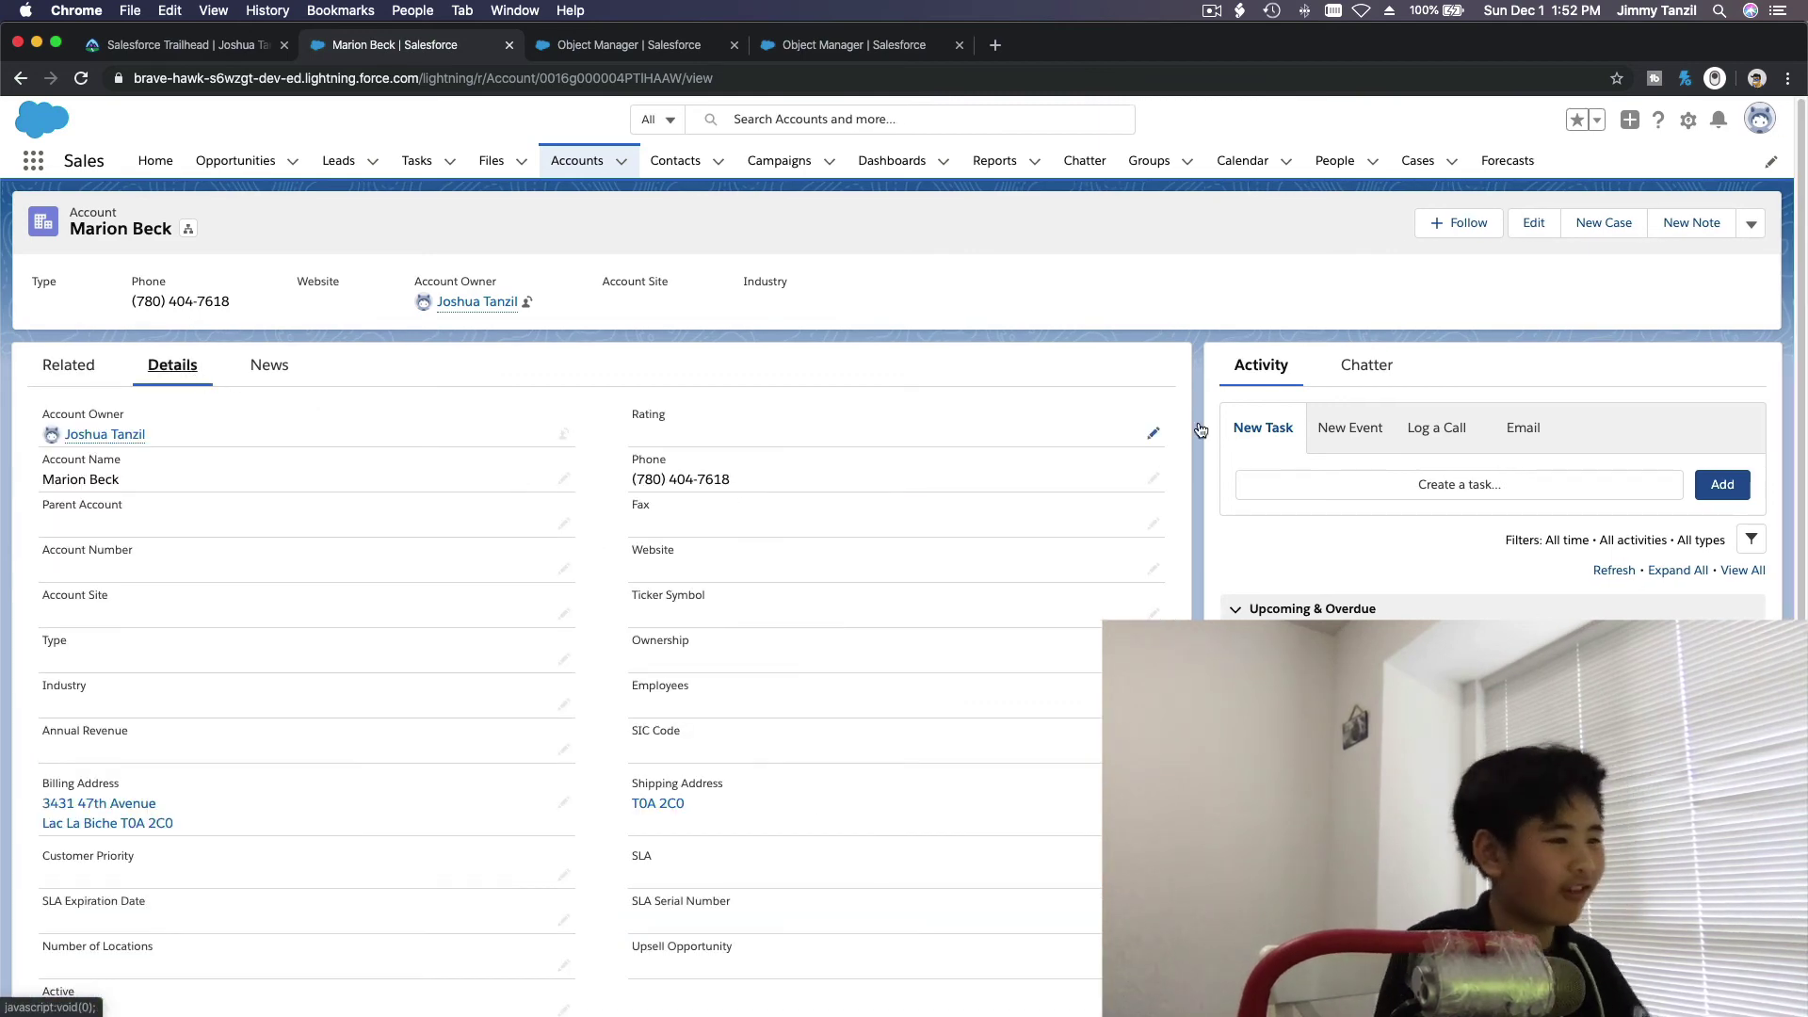
pyautogui.click(1153, 479)
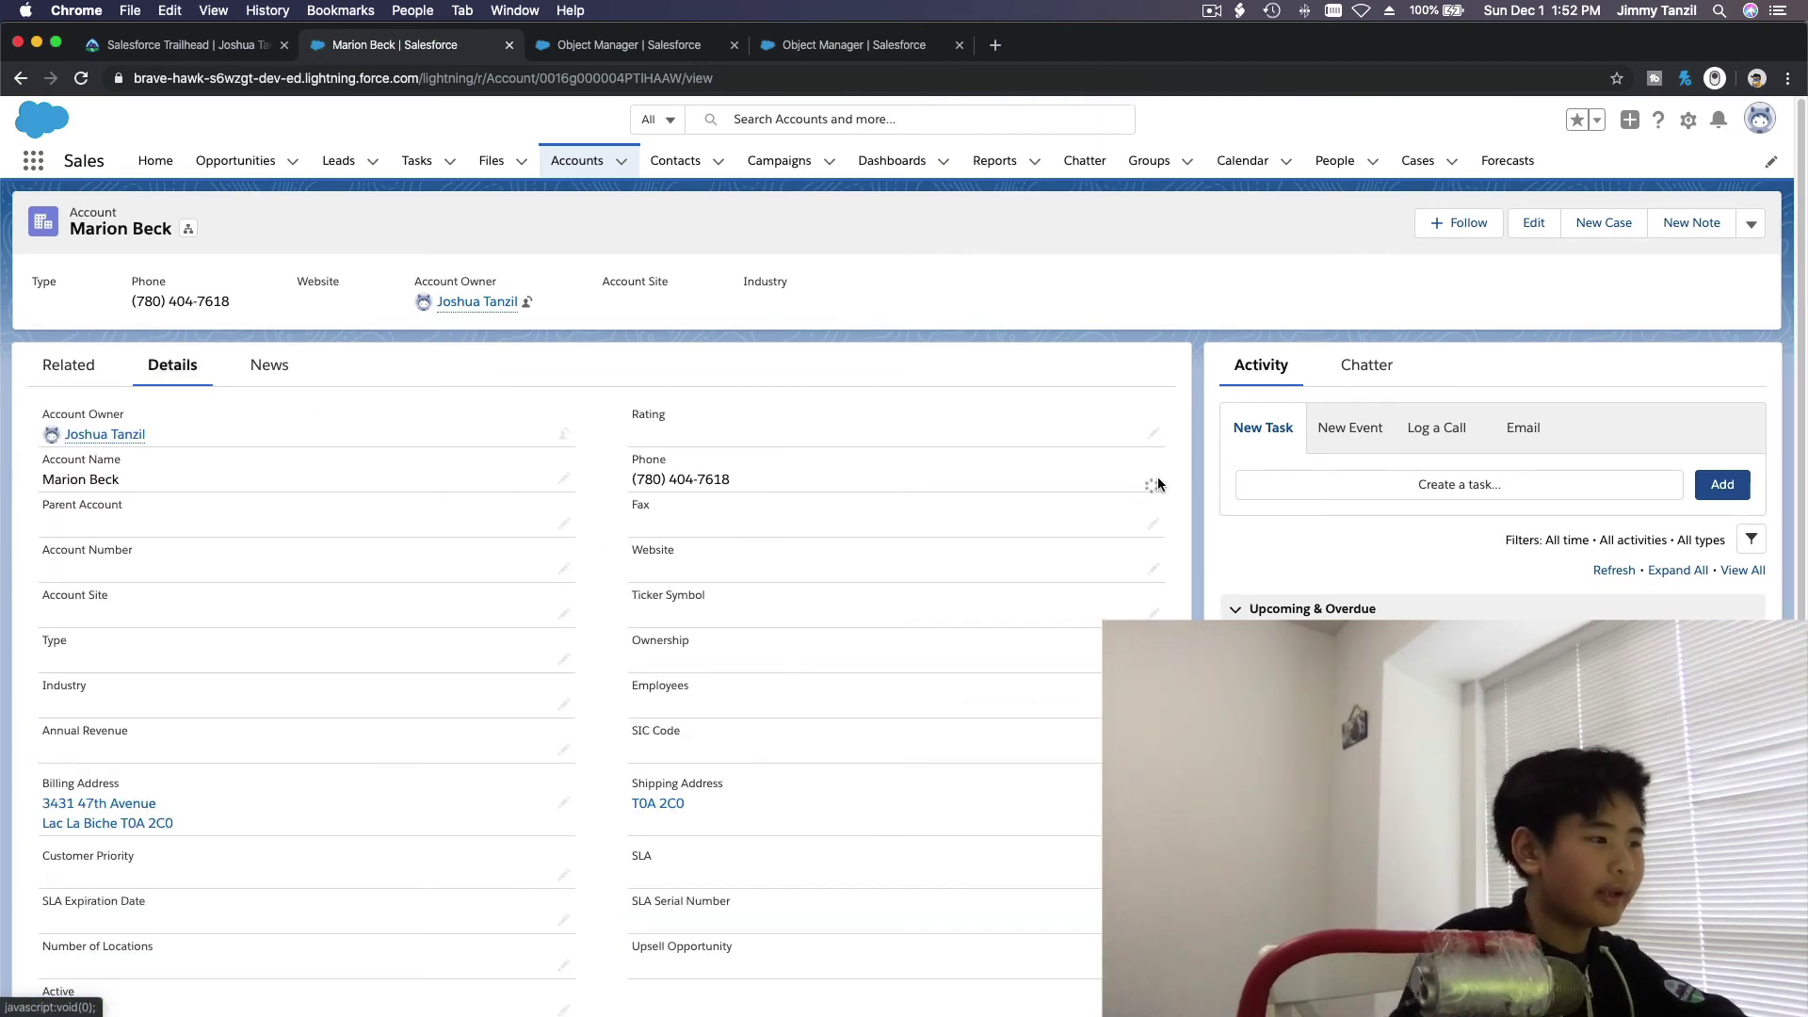
pyautogui.moveTo(739, 481); pyautogui.dragTo(581, 479)
pyautogui.press('BackSpace')
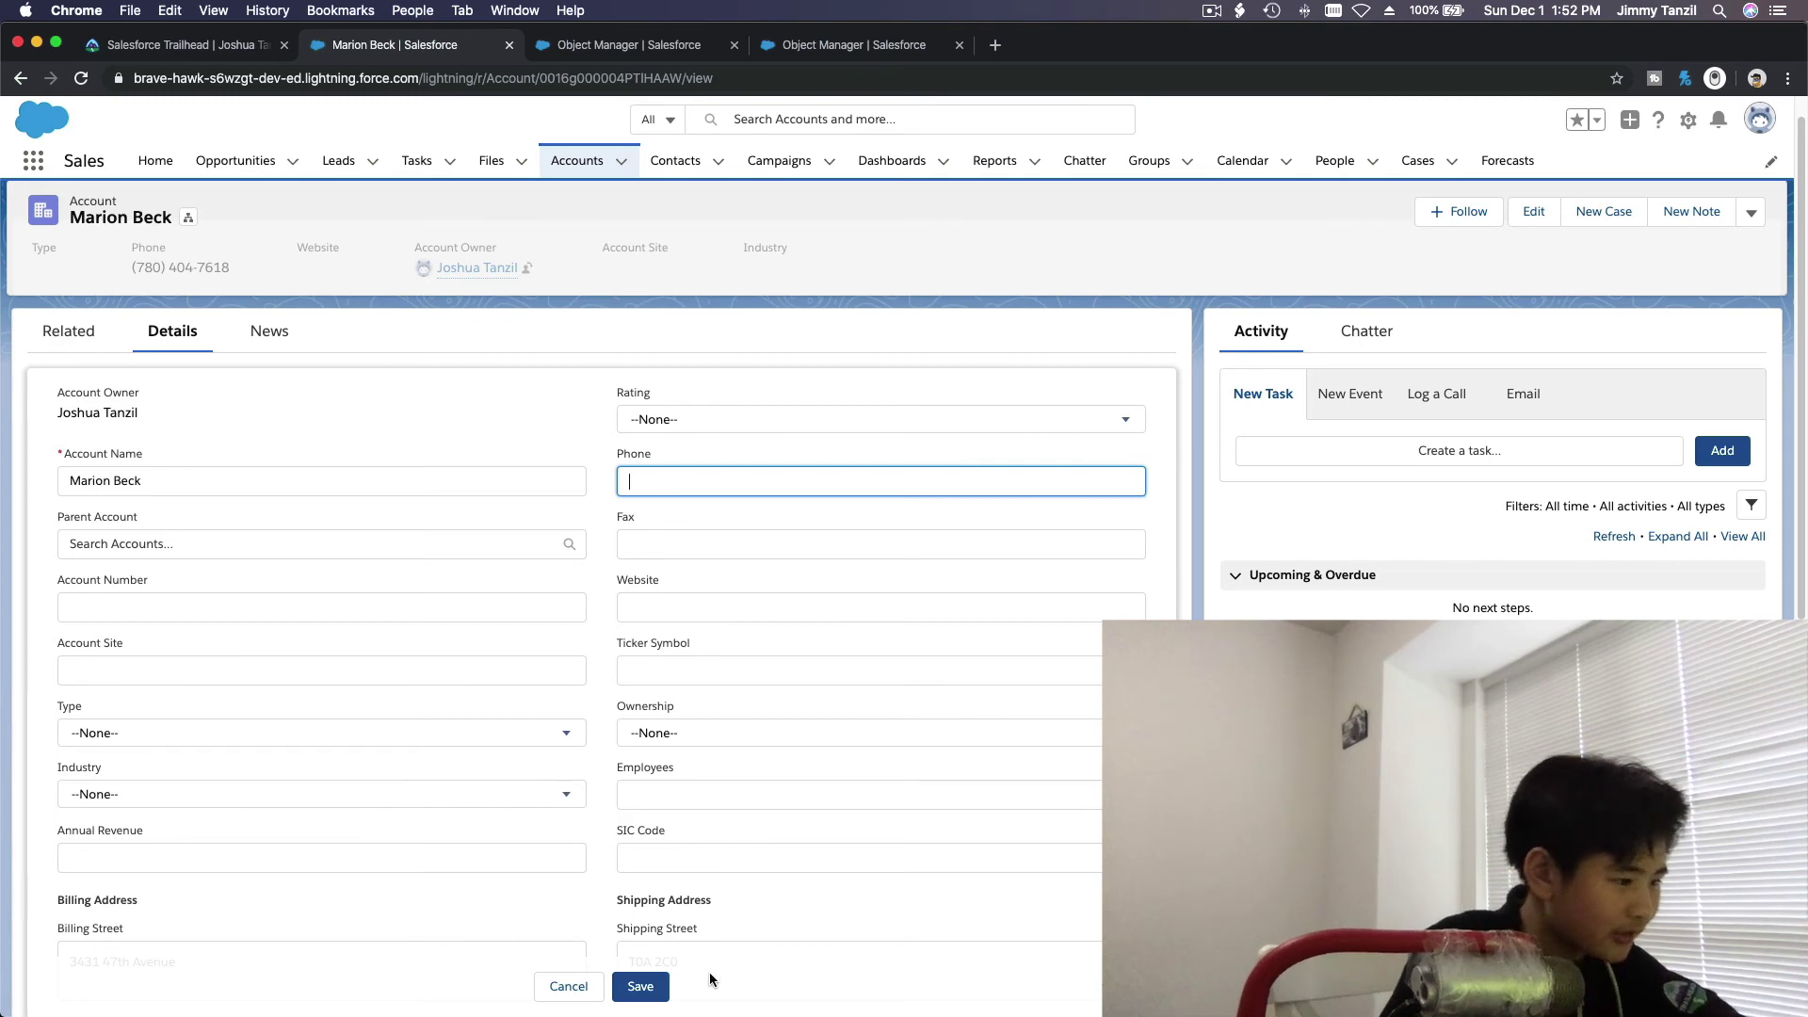
# - Confirm saving with blank Phone shows the error, then save with Phone set to 1
pyautogui.click(632, 996)
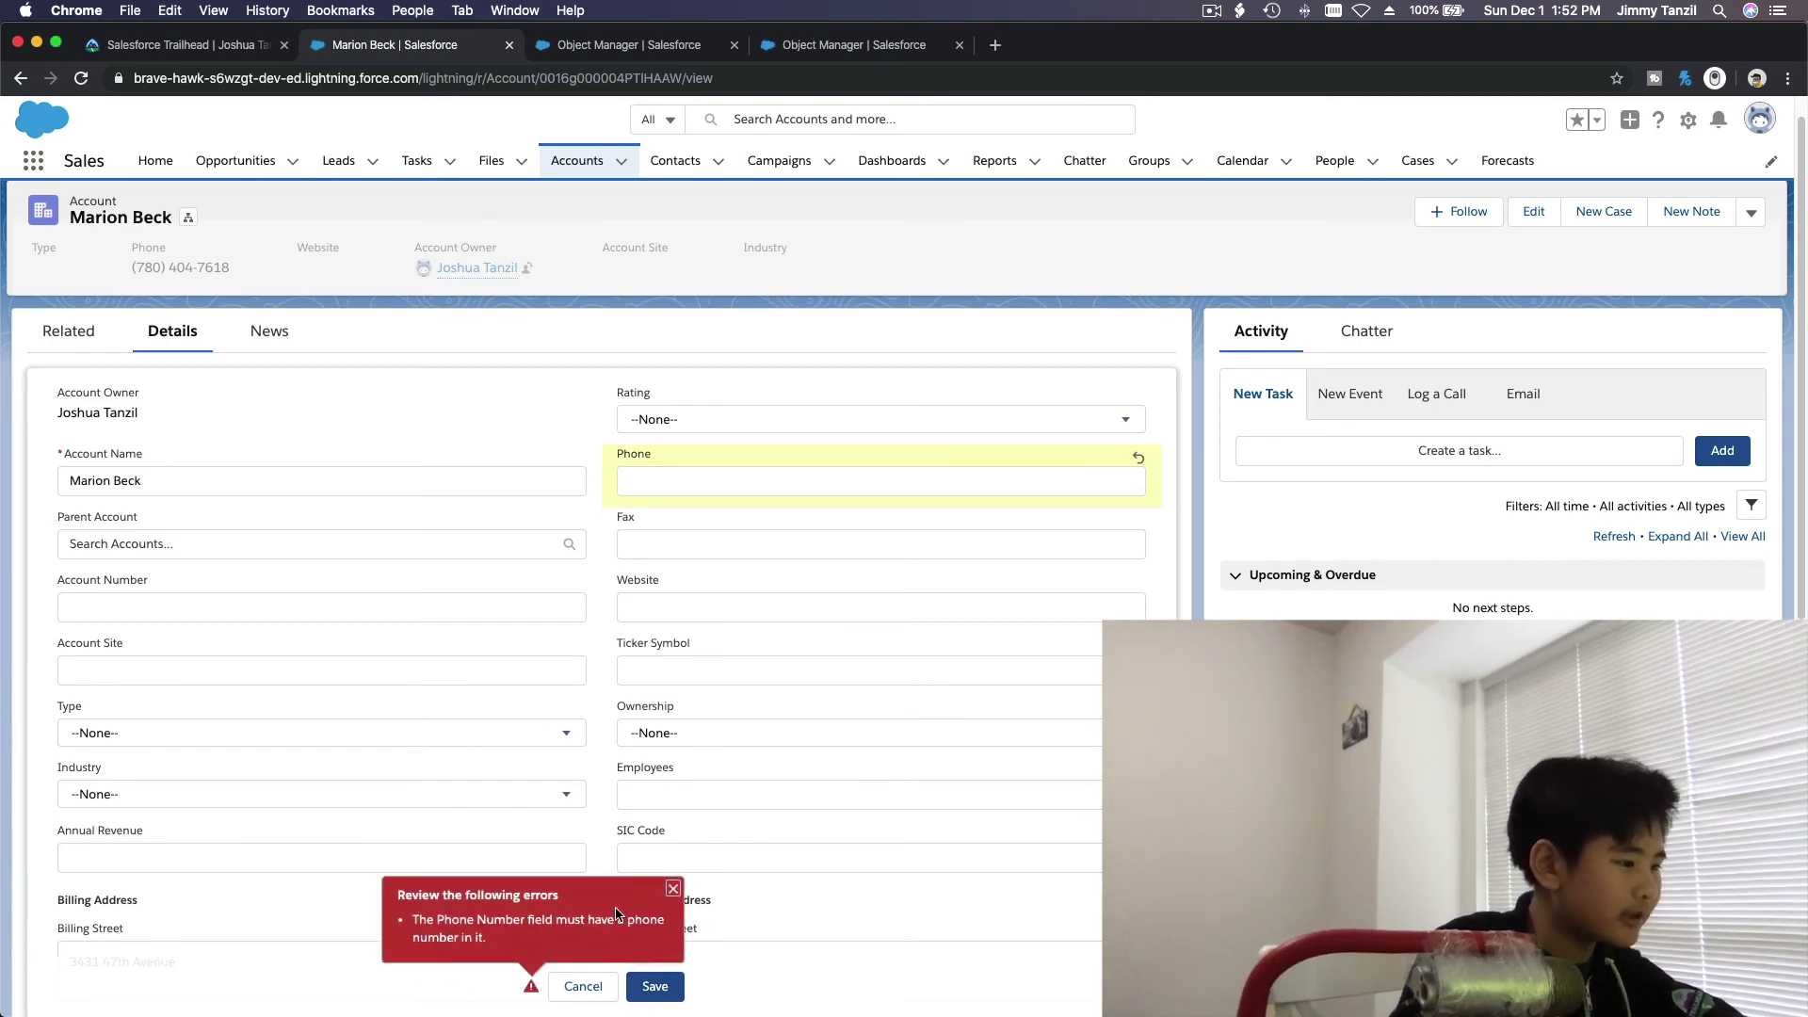
pyautogui.click(672, 889)
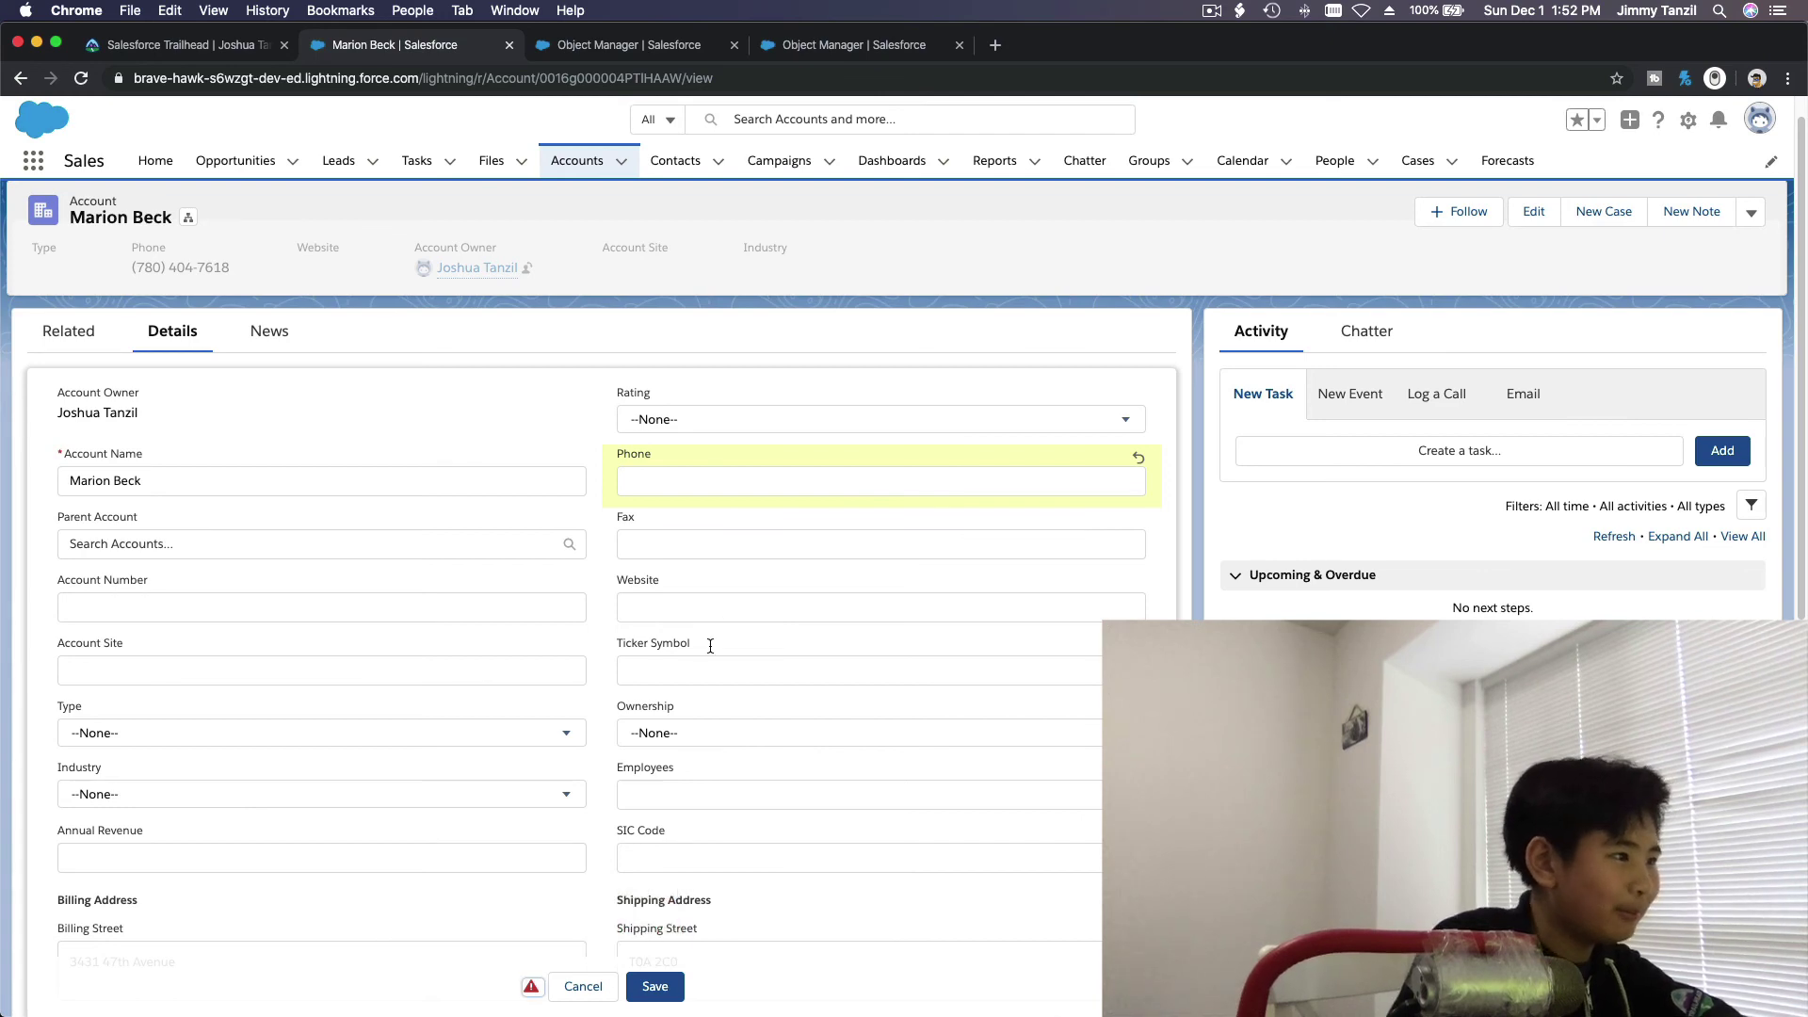
pyautogui.click(713, 477)
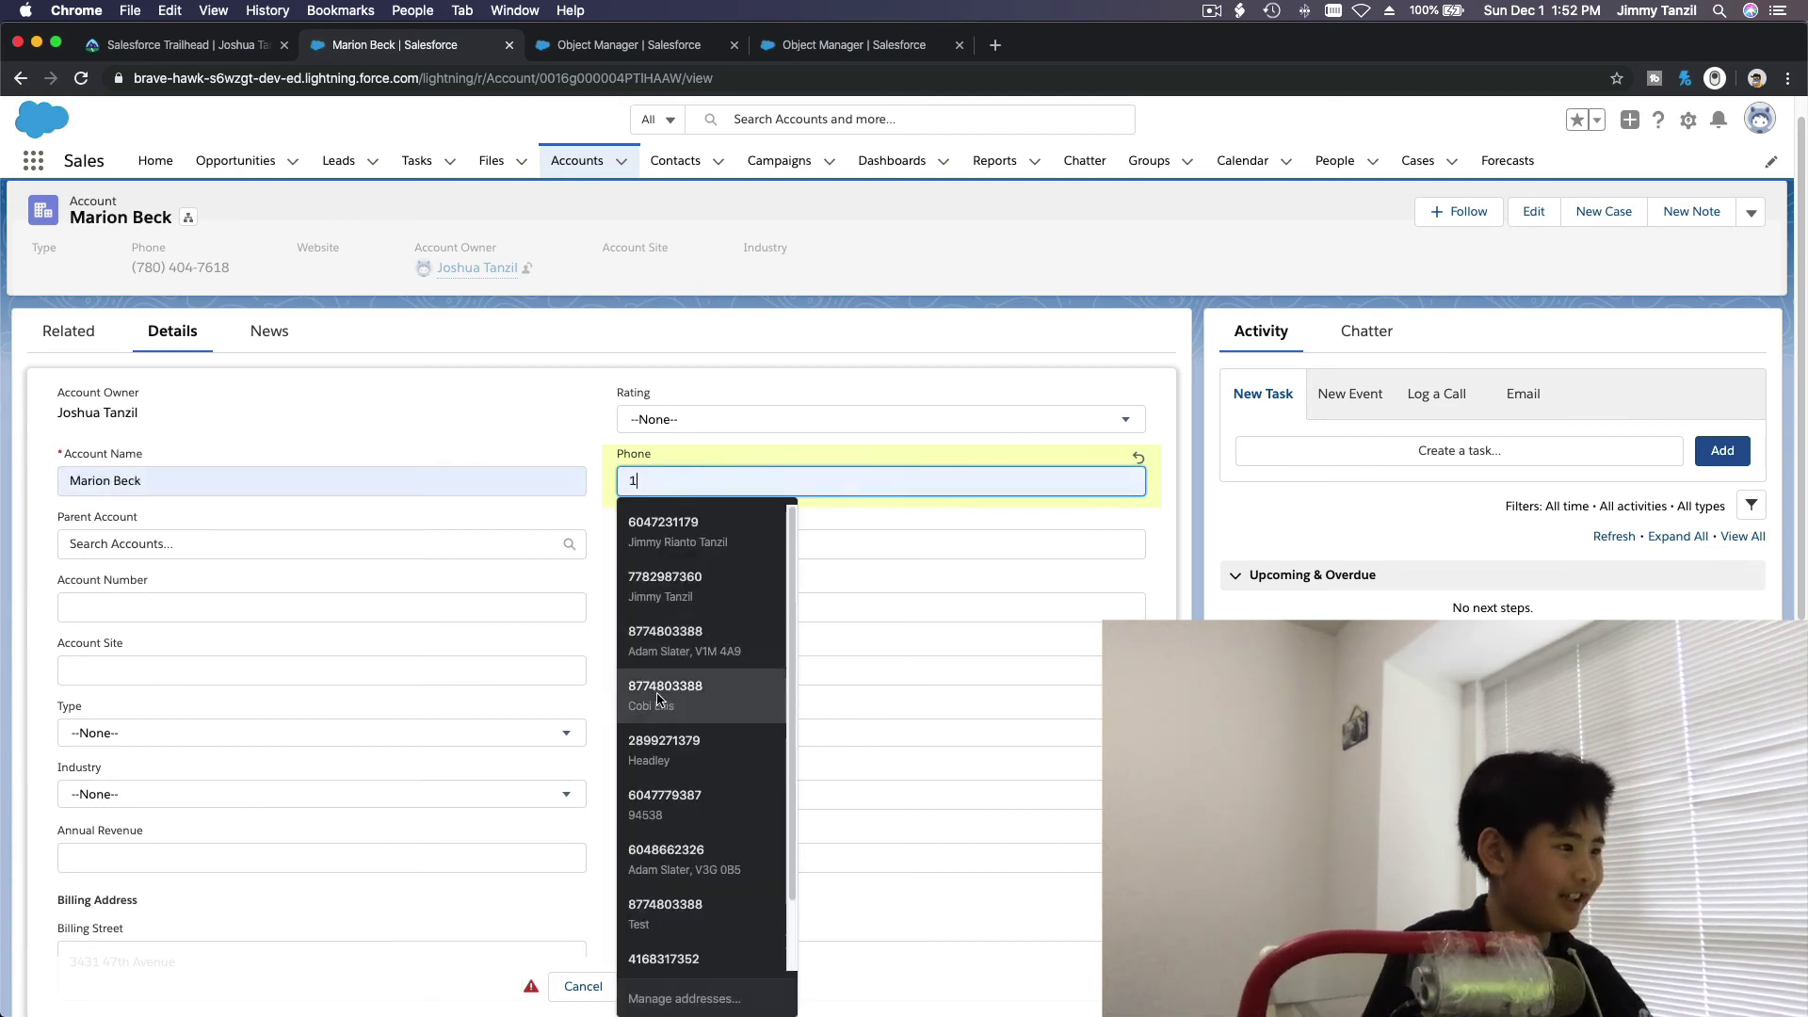
pyautogui.write('1')
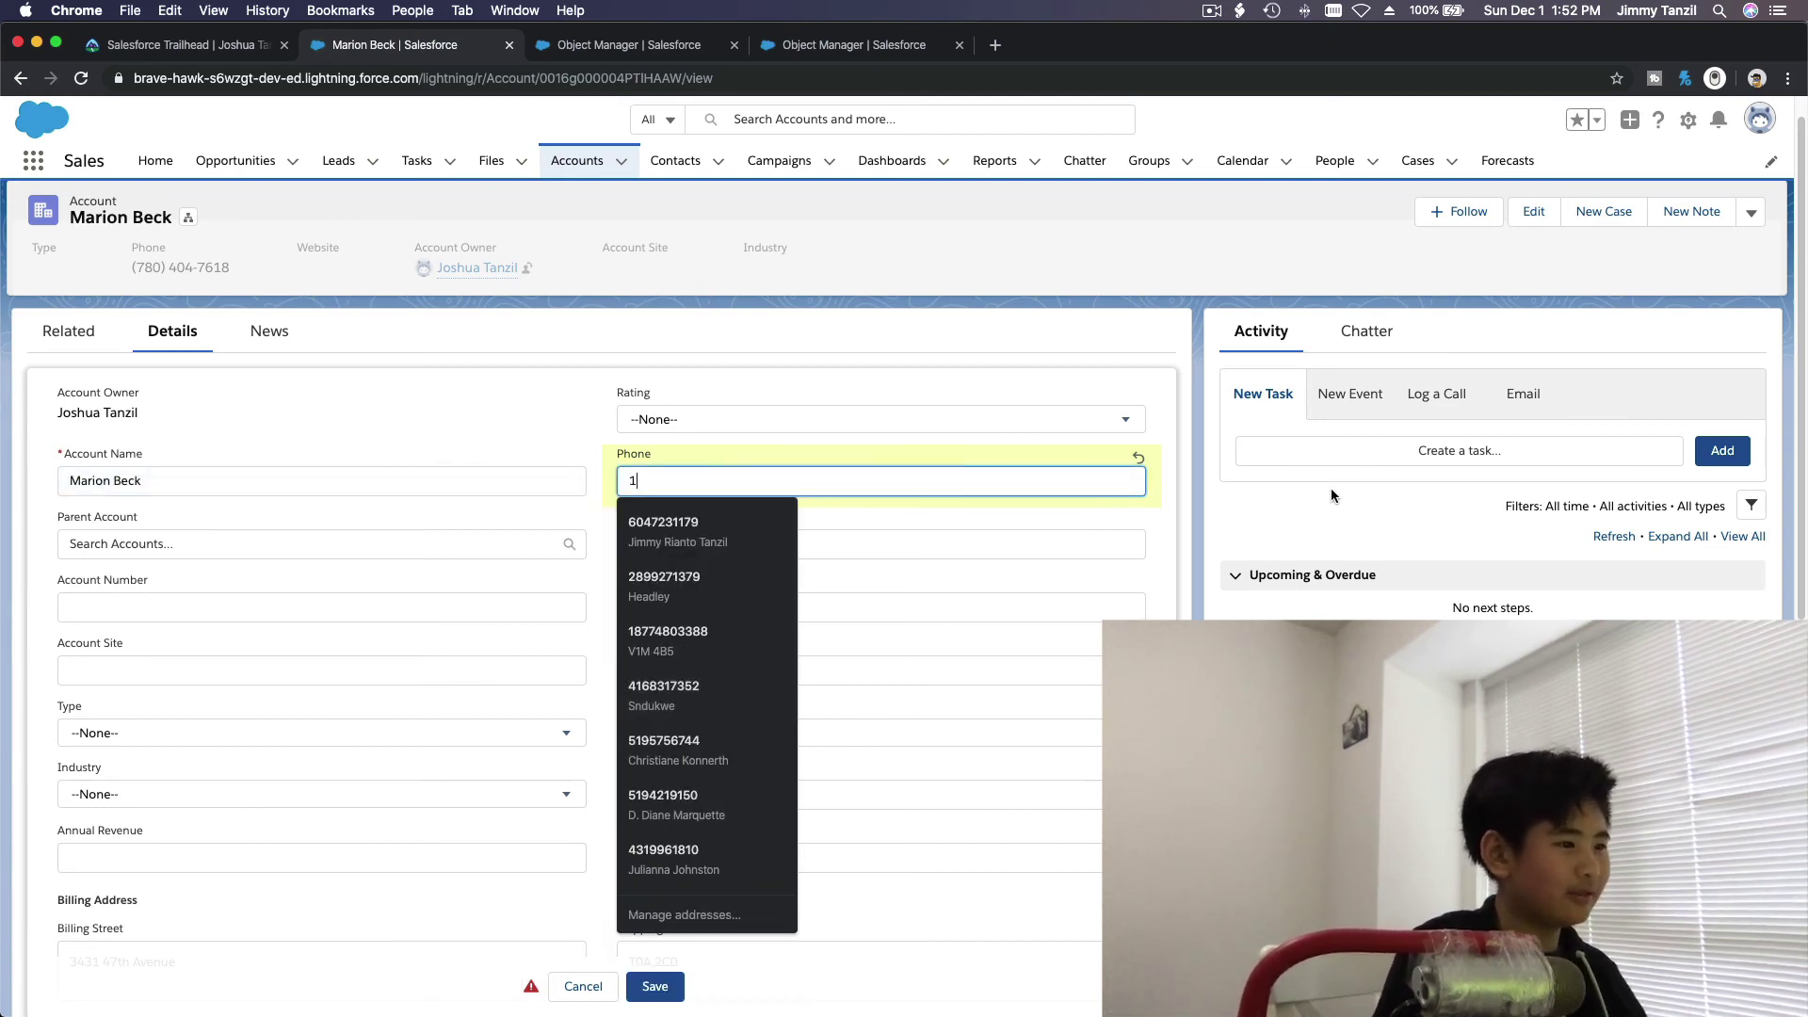
pyautogui.click(819, 610)
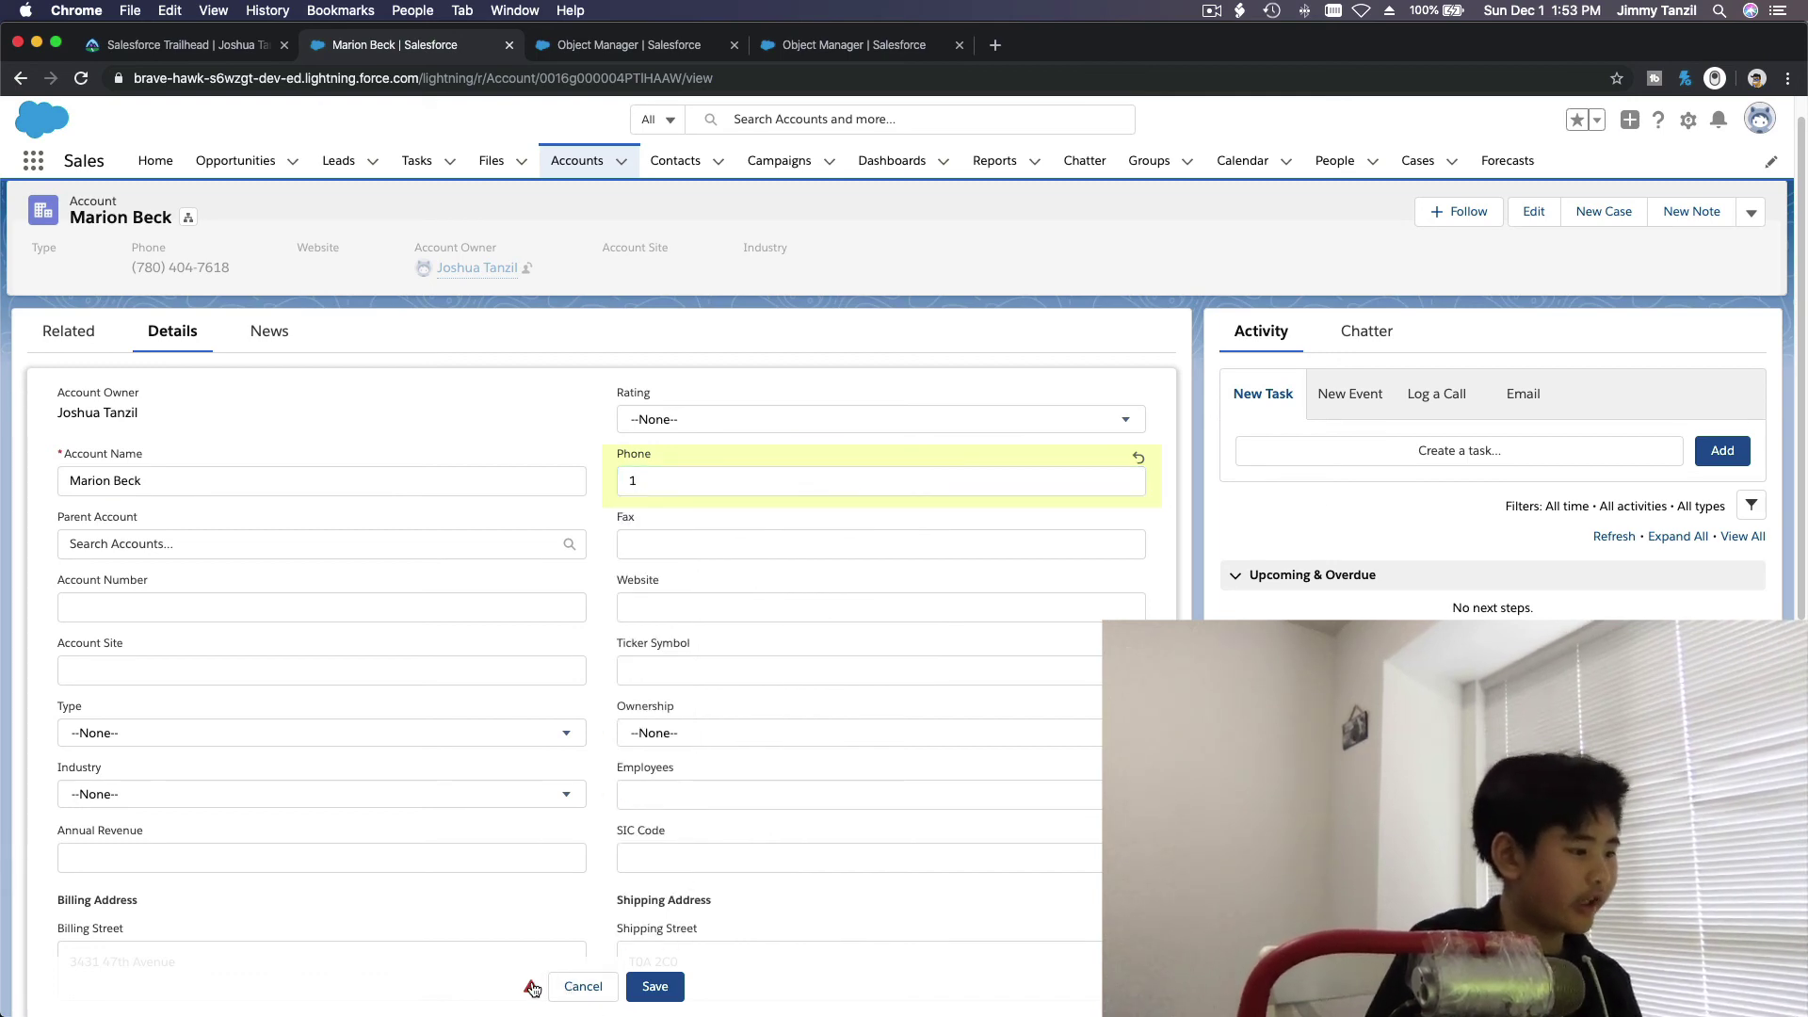
pyautogui.click(648, 980)
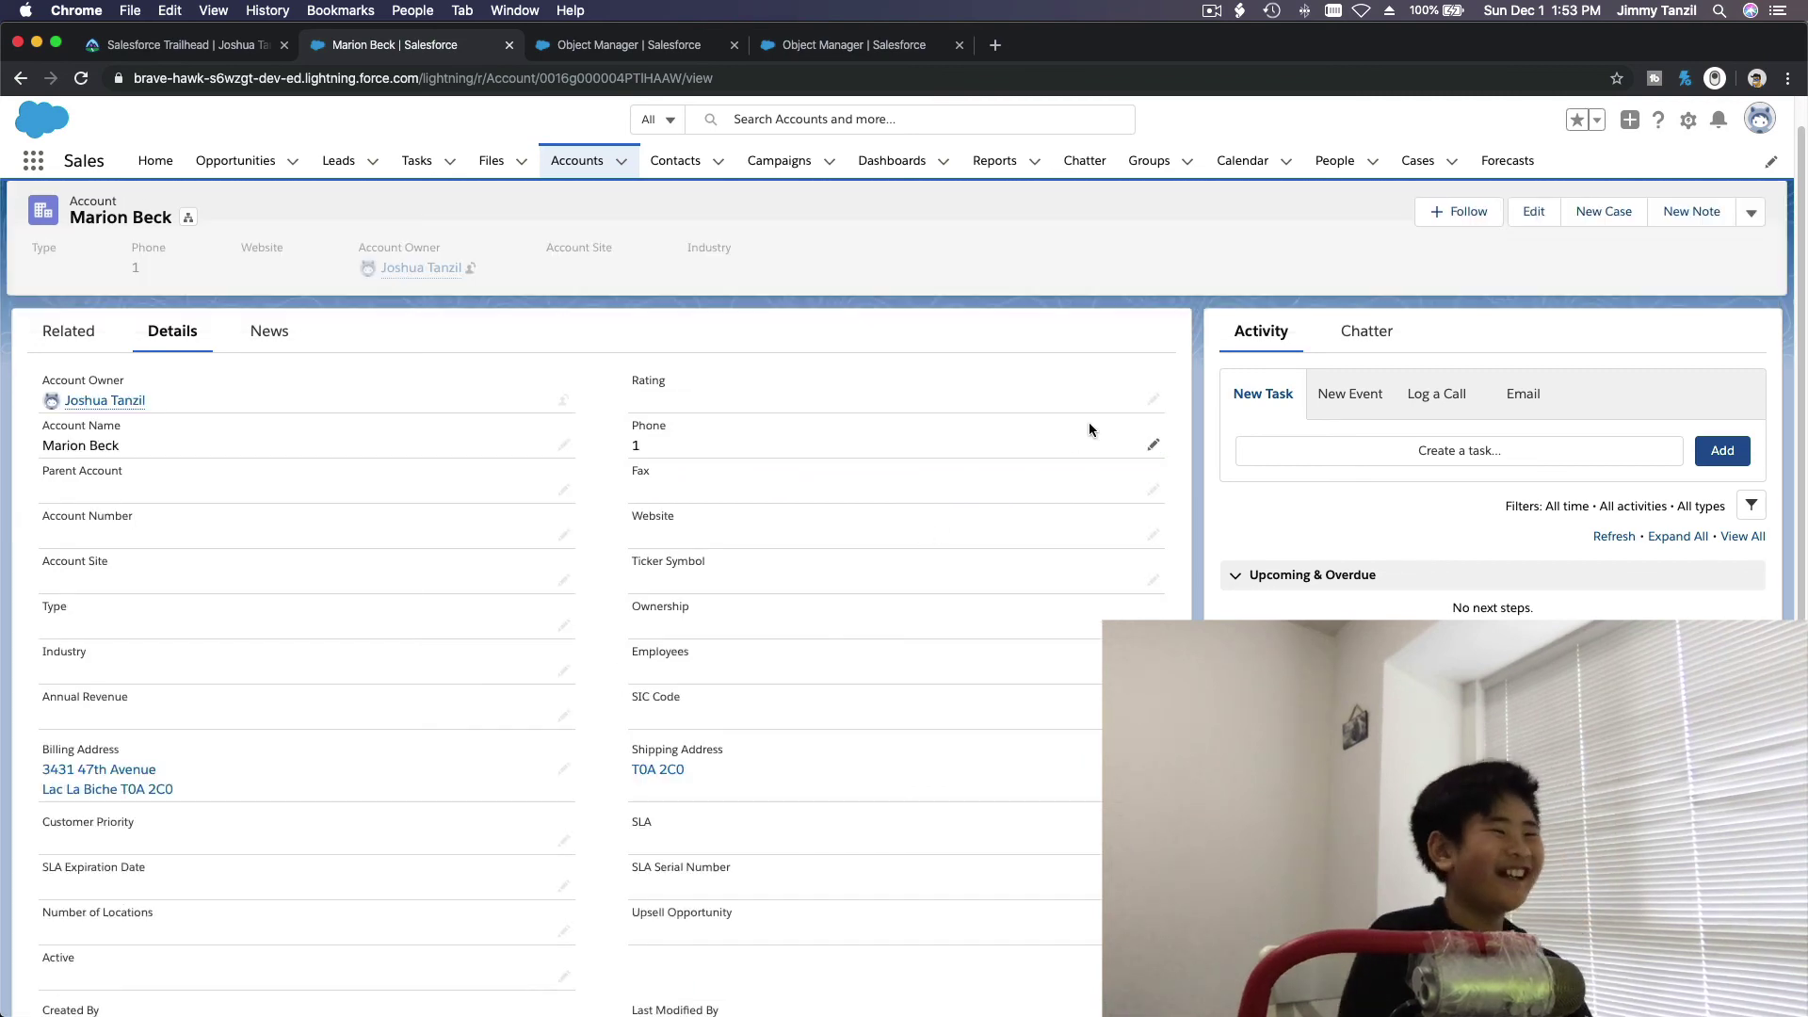
# - Replace the Phone value 1 with a dash-formatted ten-digit number and save
pyautogui.click(1152, 446)
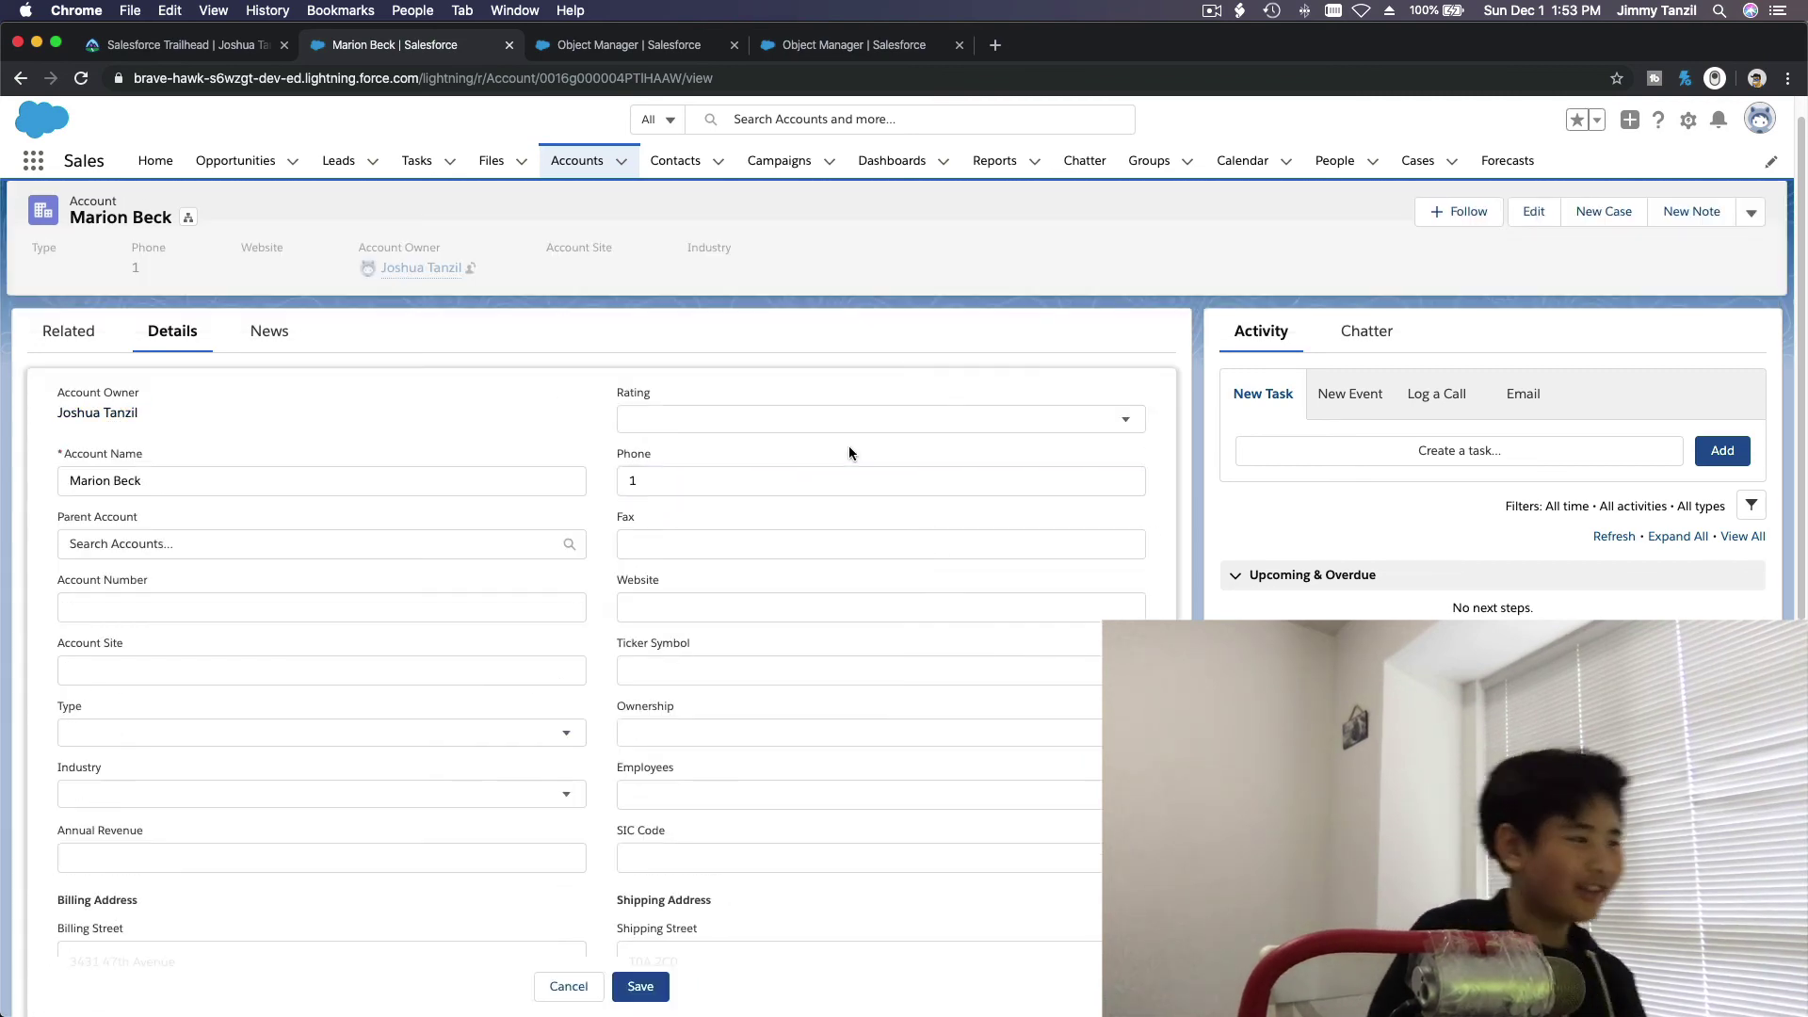
pyautogui.click(743, 475)
pyautogui.press('BackSpace')
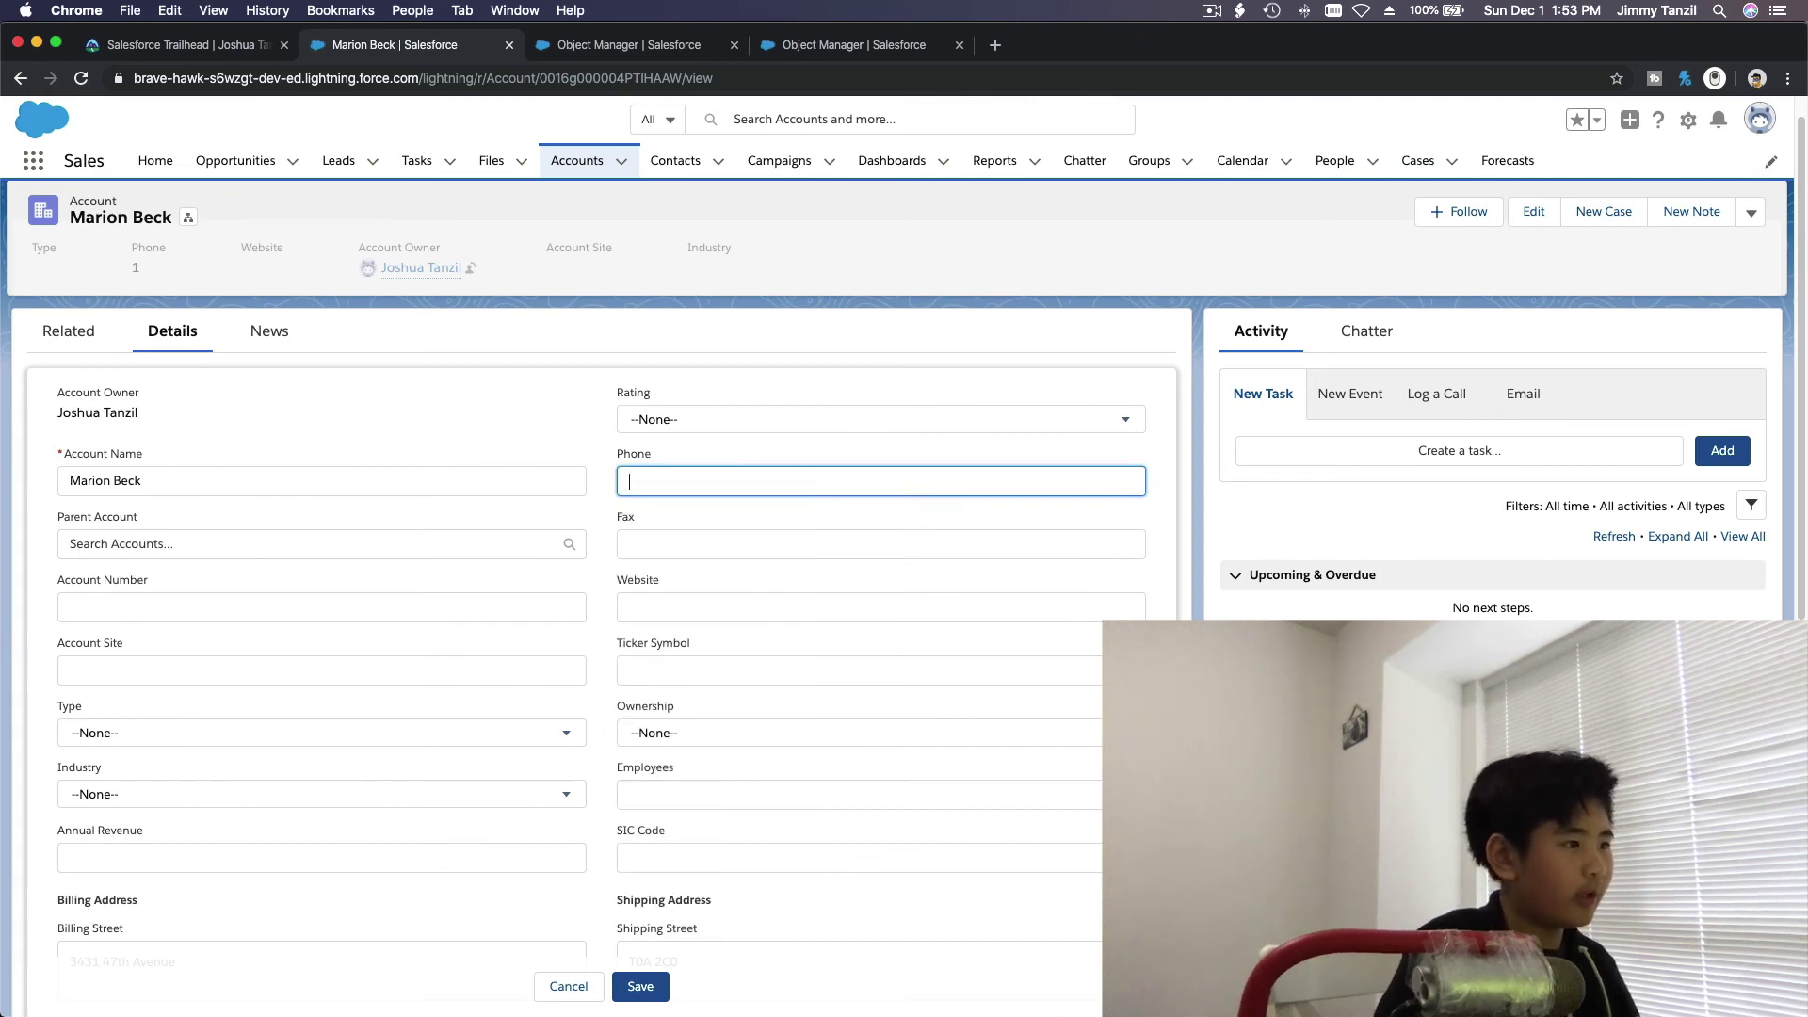
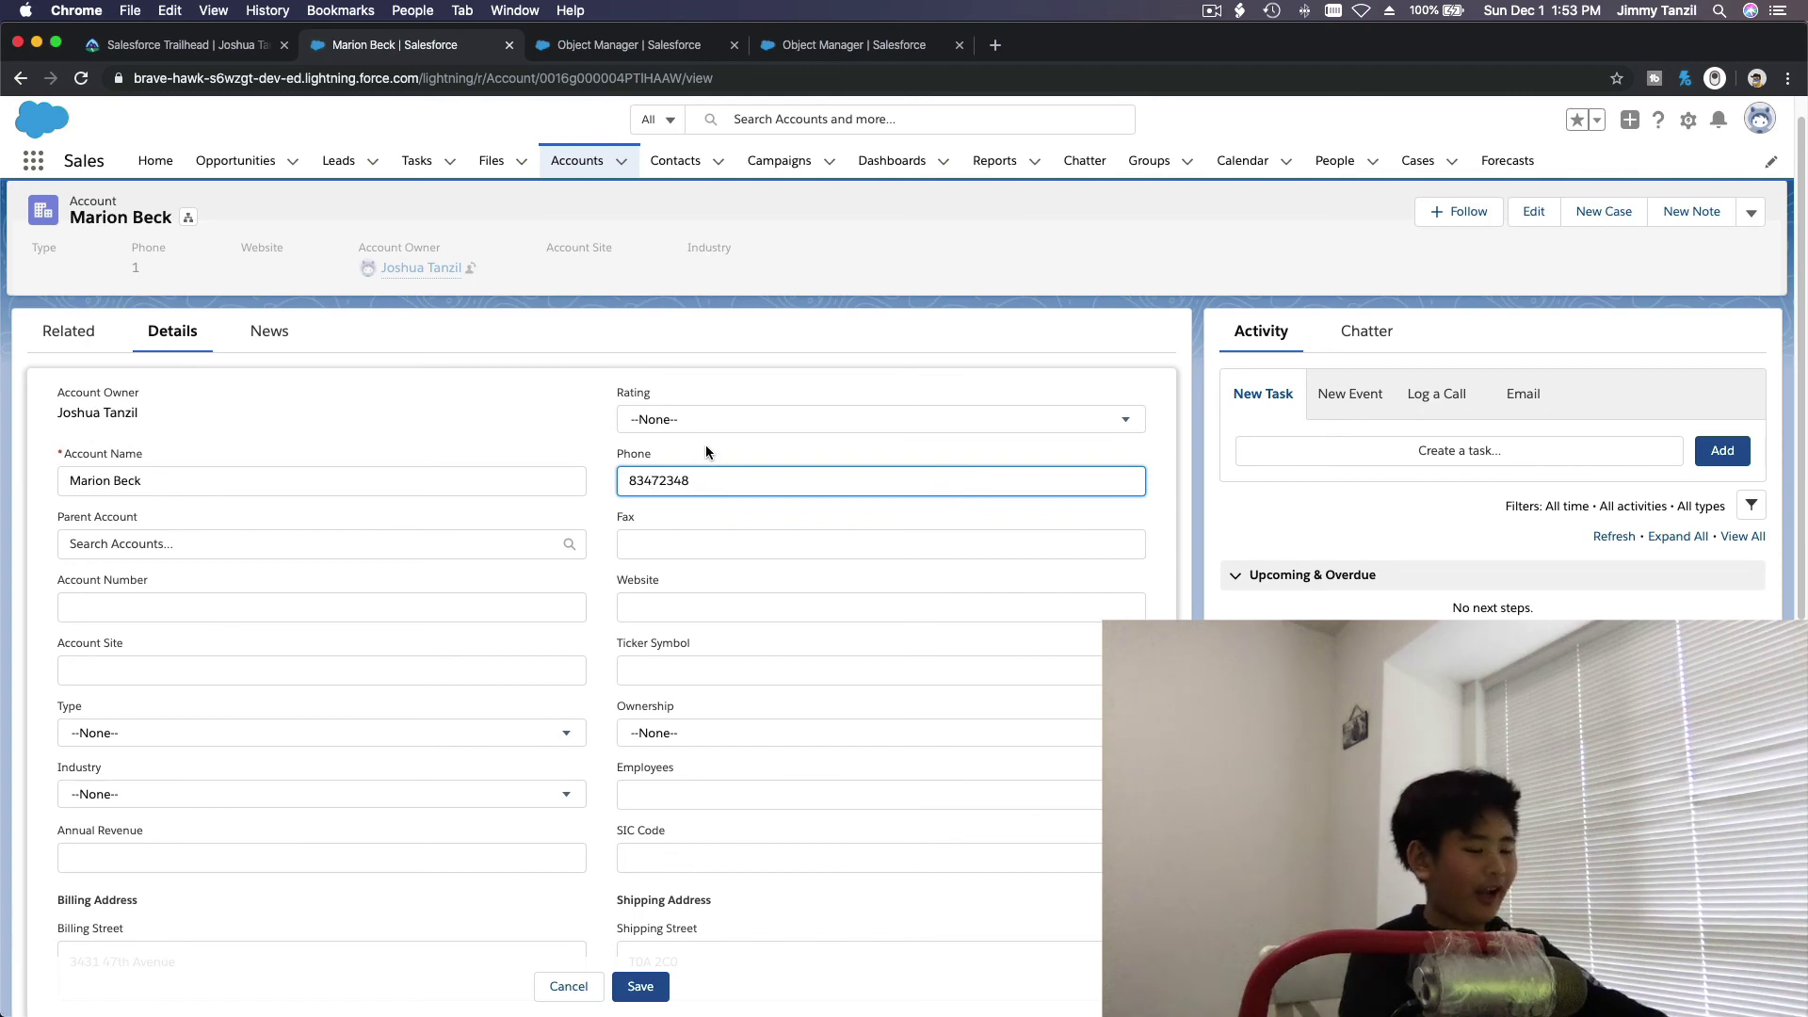
pyautogui.press('Left')
pyautogui.press('Left')
pyautogui.press('Left')
pyautogui.press('Left')
pyautogui.press('Left')
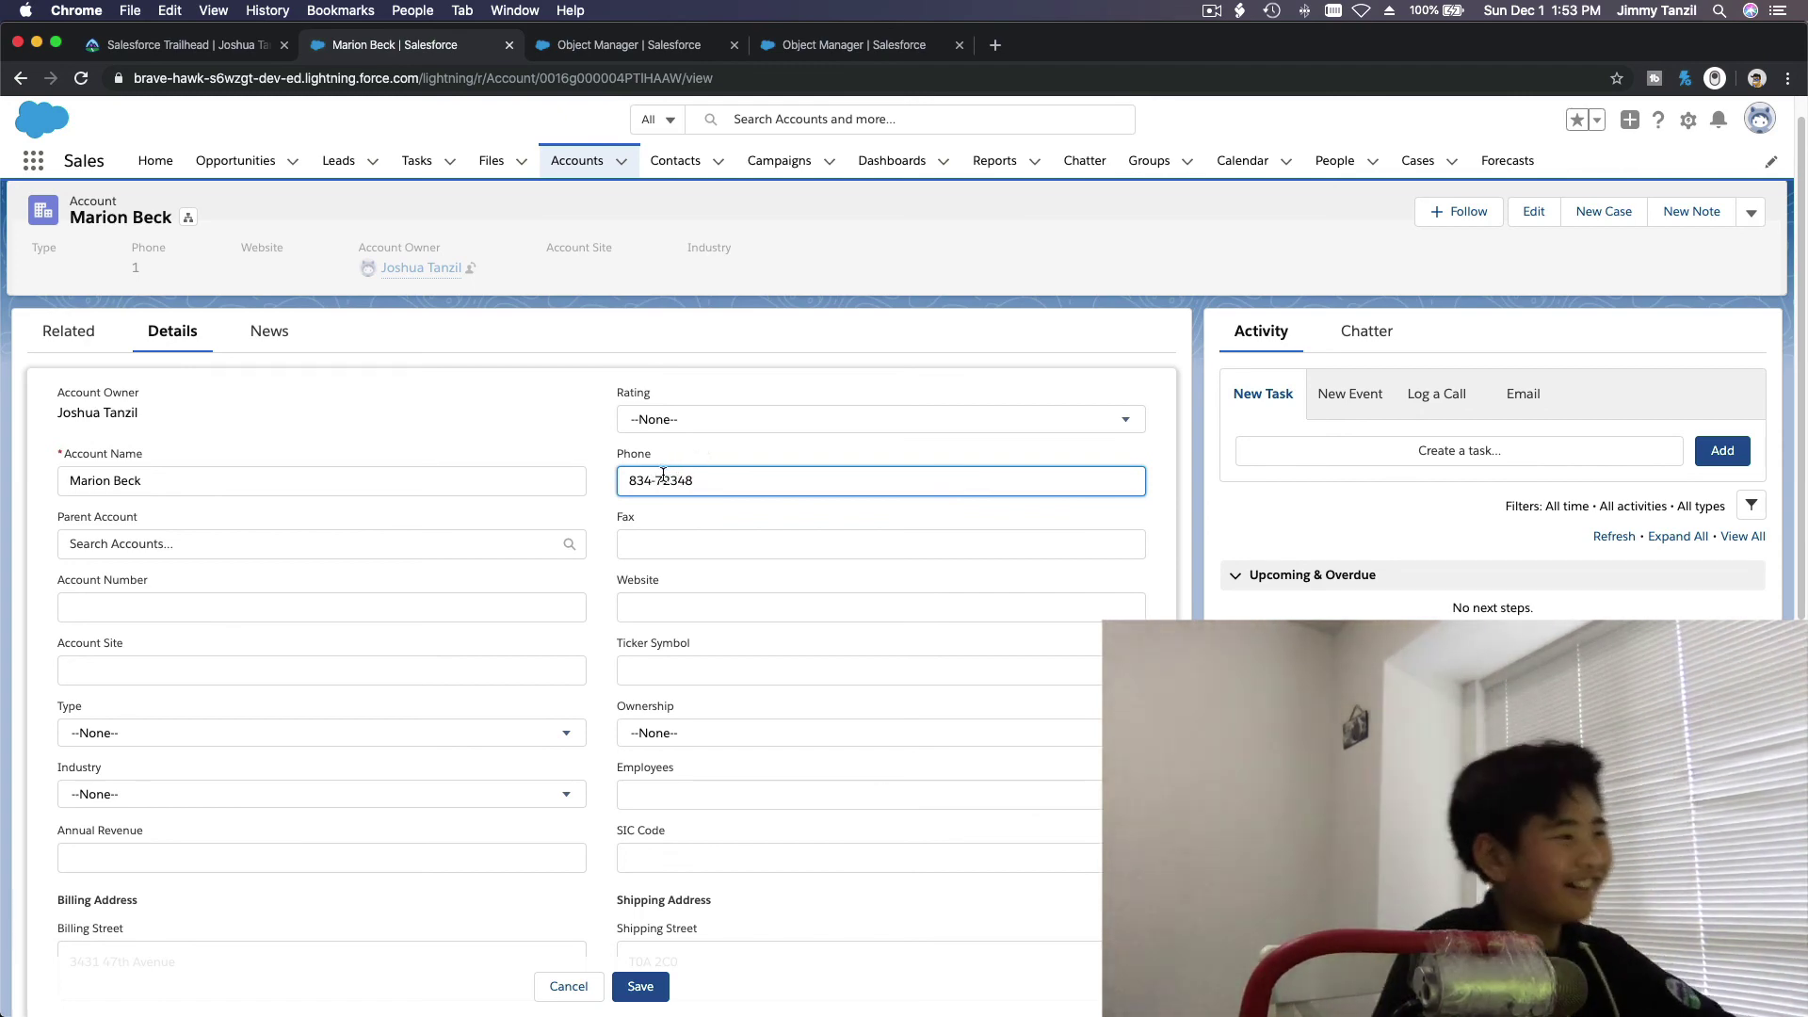
pyautogui.click(677, 480)
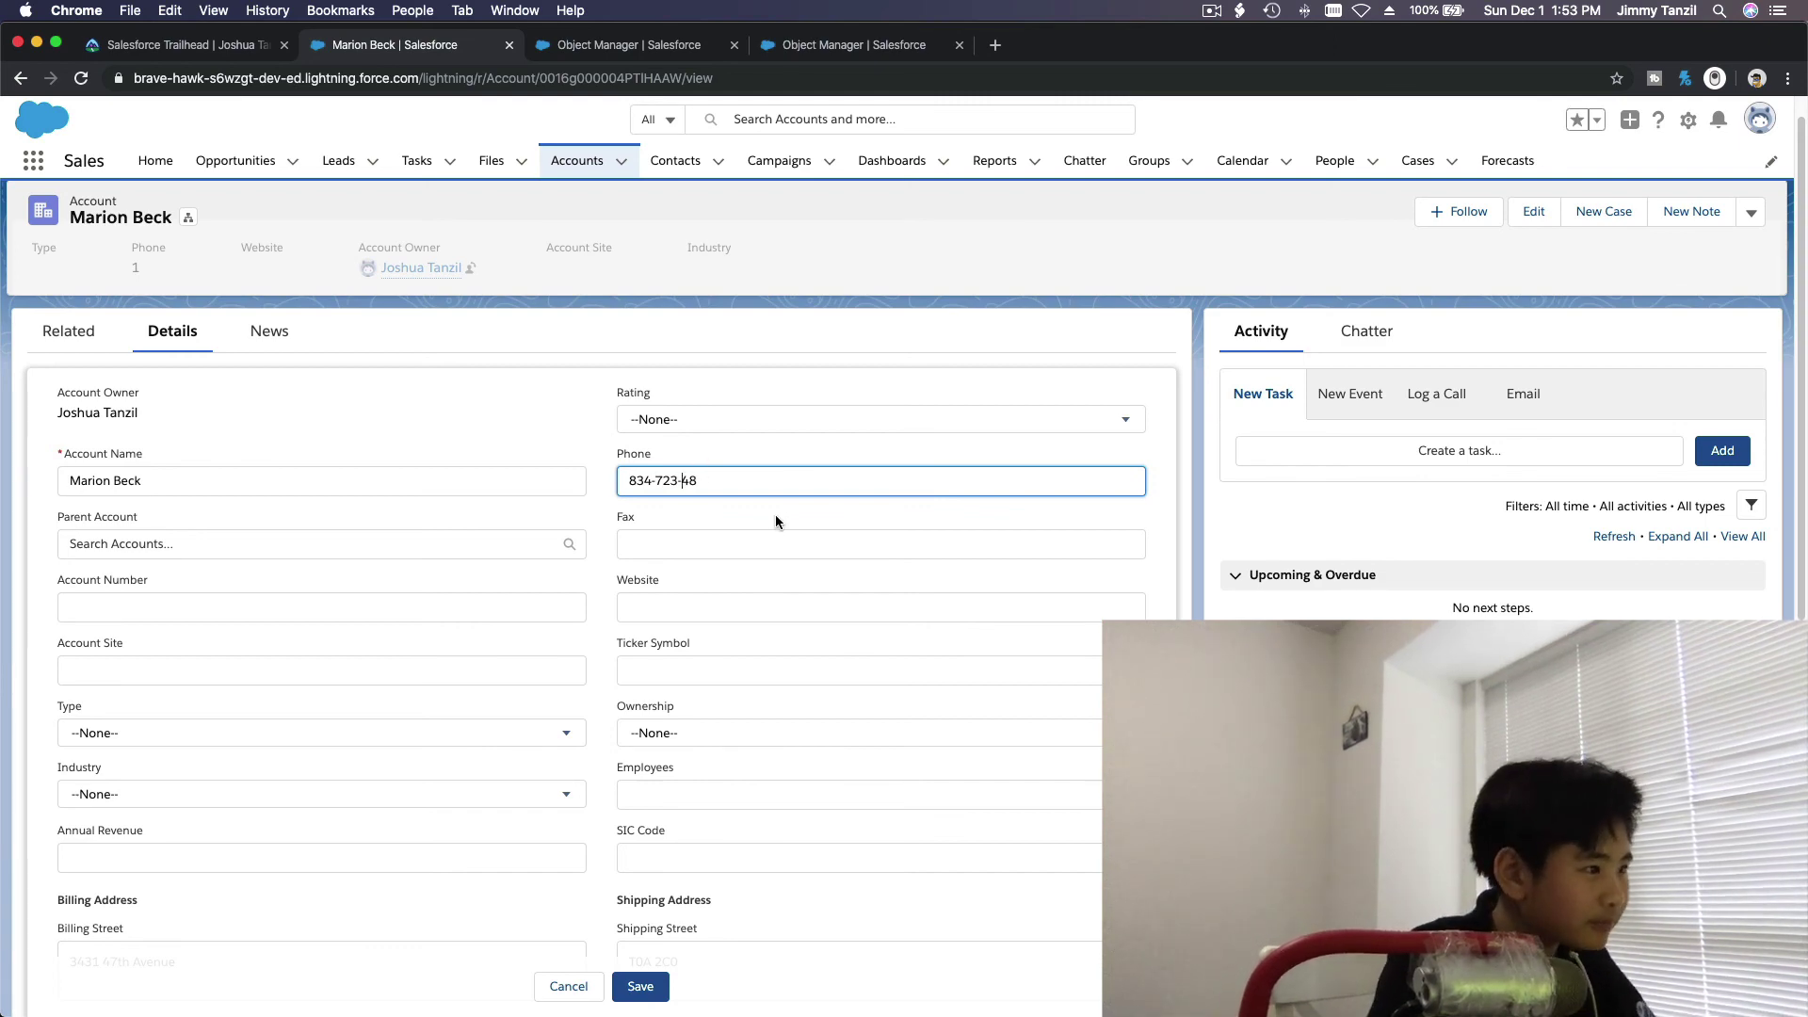
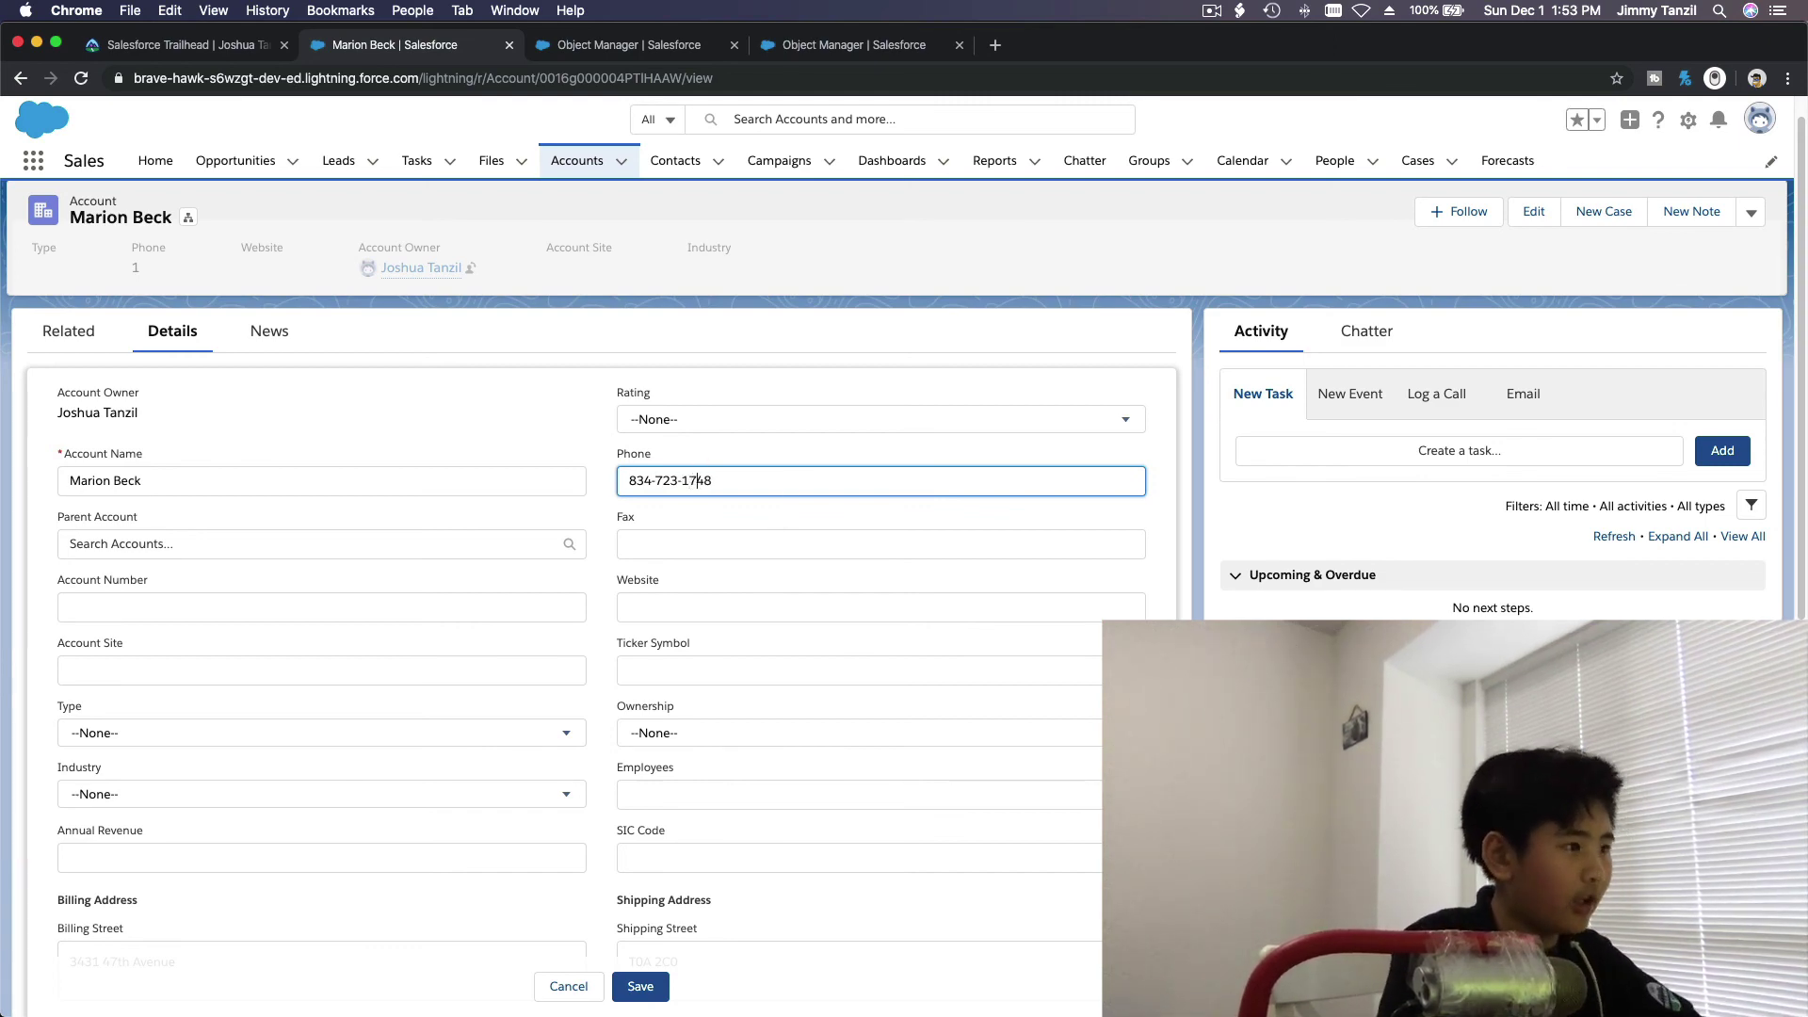
pyautogui.click(820, 506)
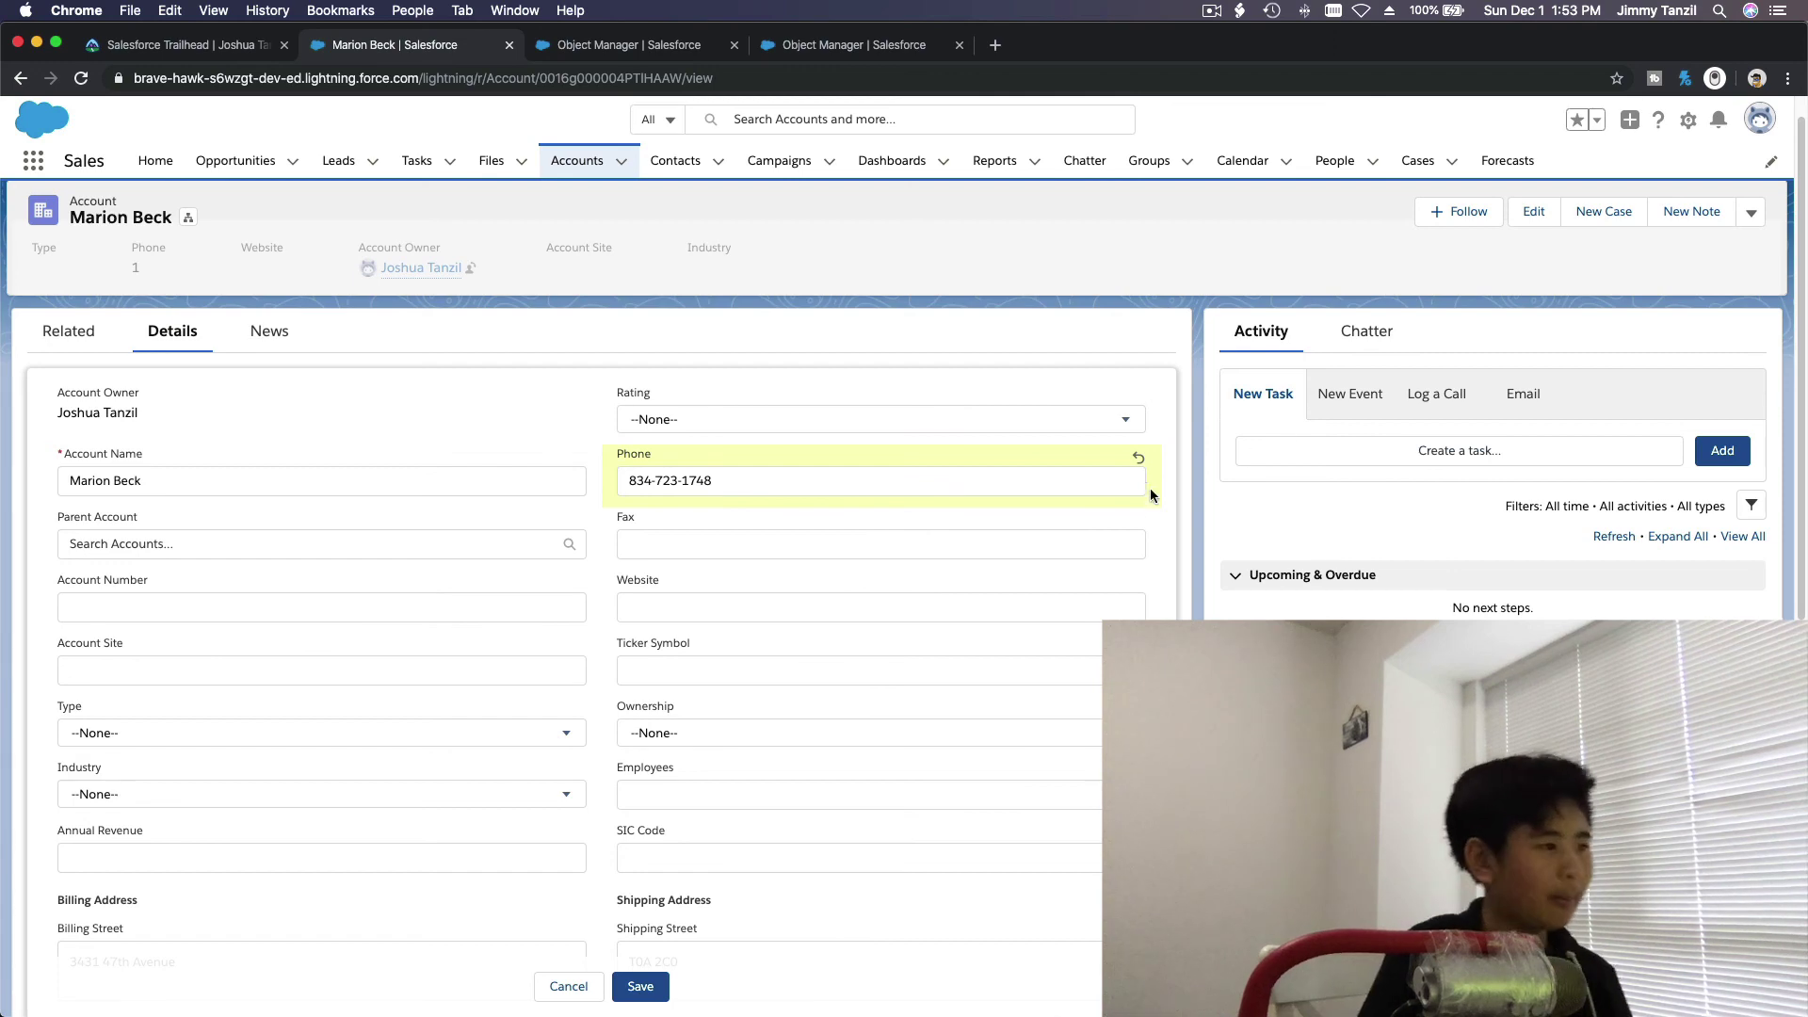
pyautogui.click(641, 986)
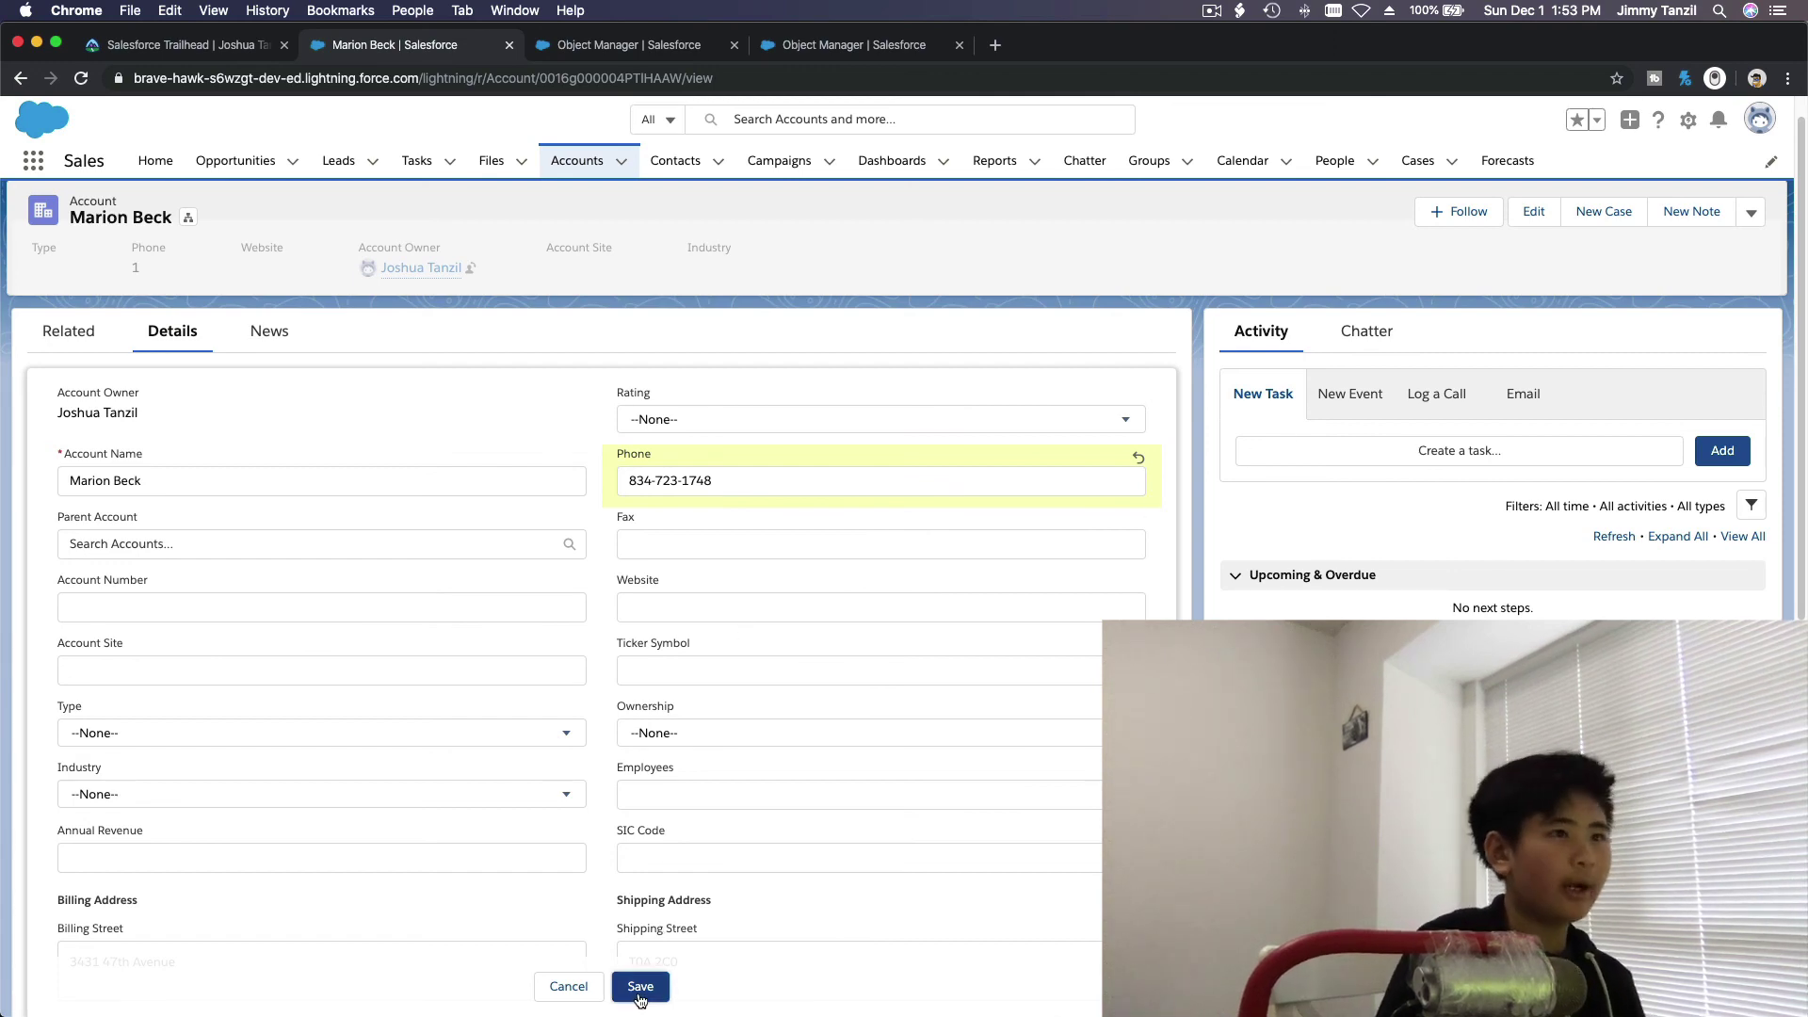
pyautogui.click(1213, 10)
pyautogui.click(1230, 143)
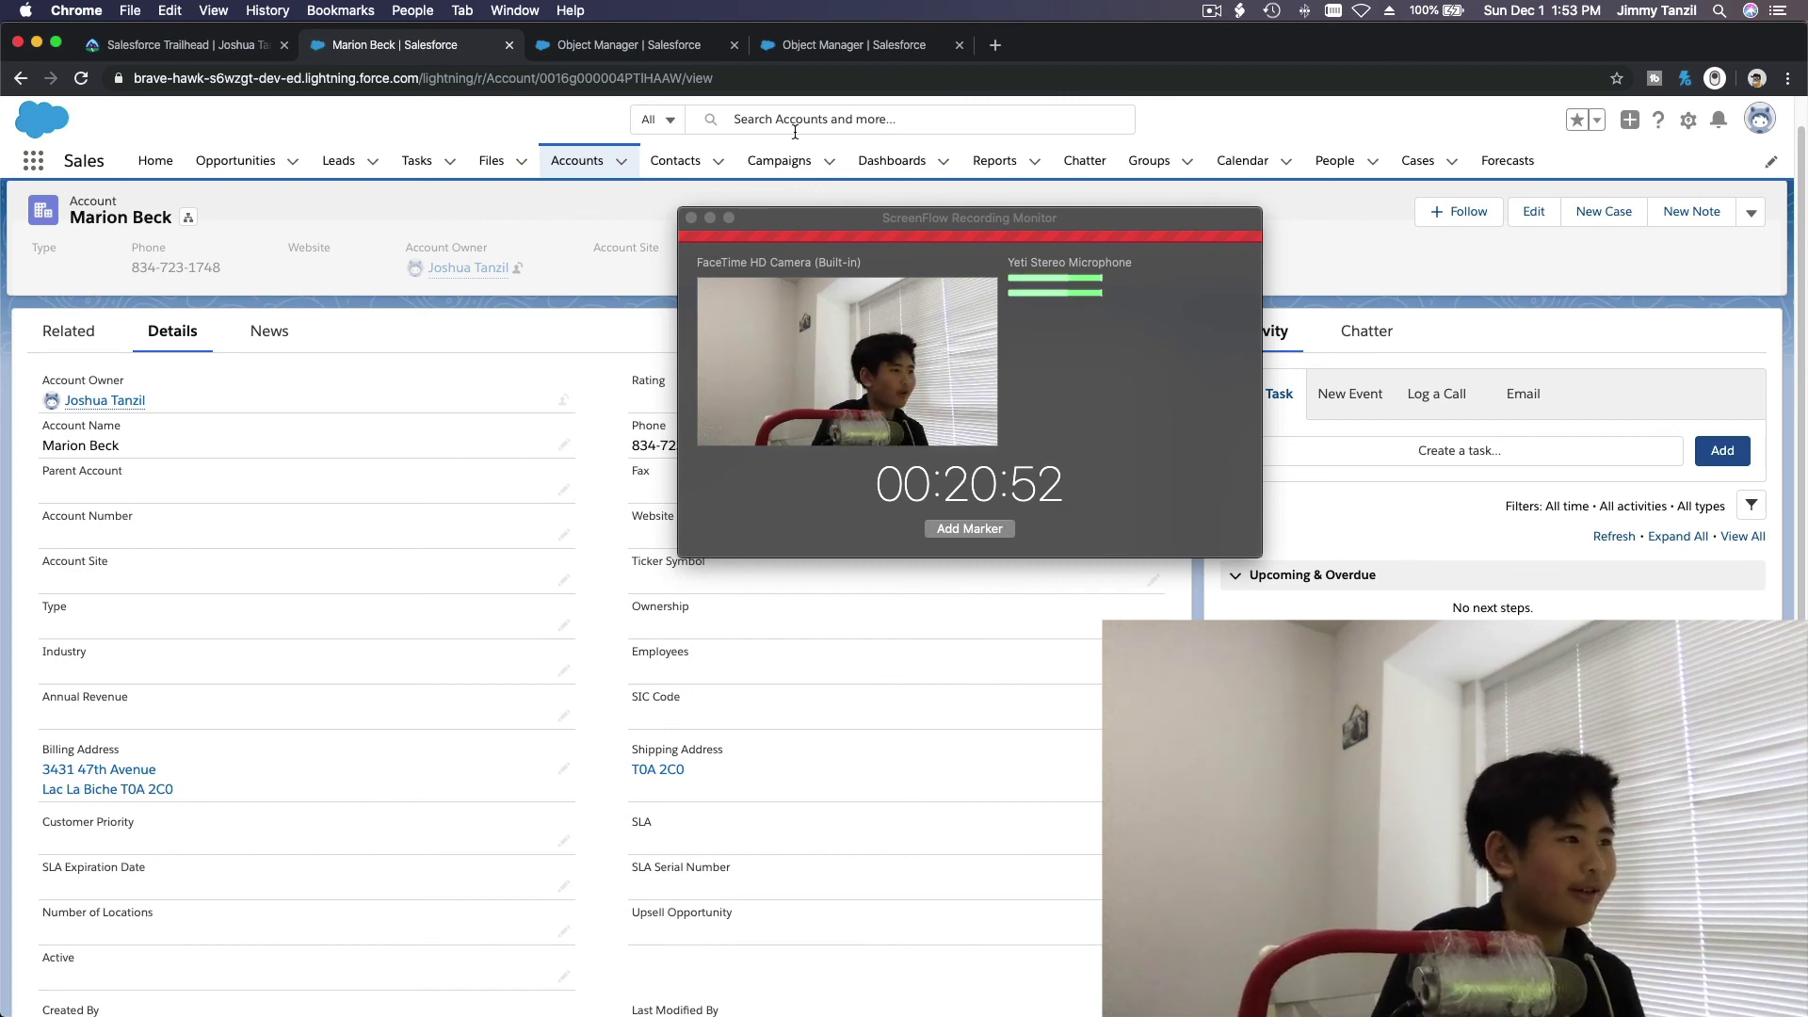
pyautogui.click(693, 217)
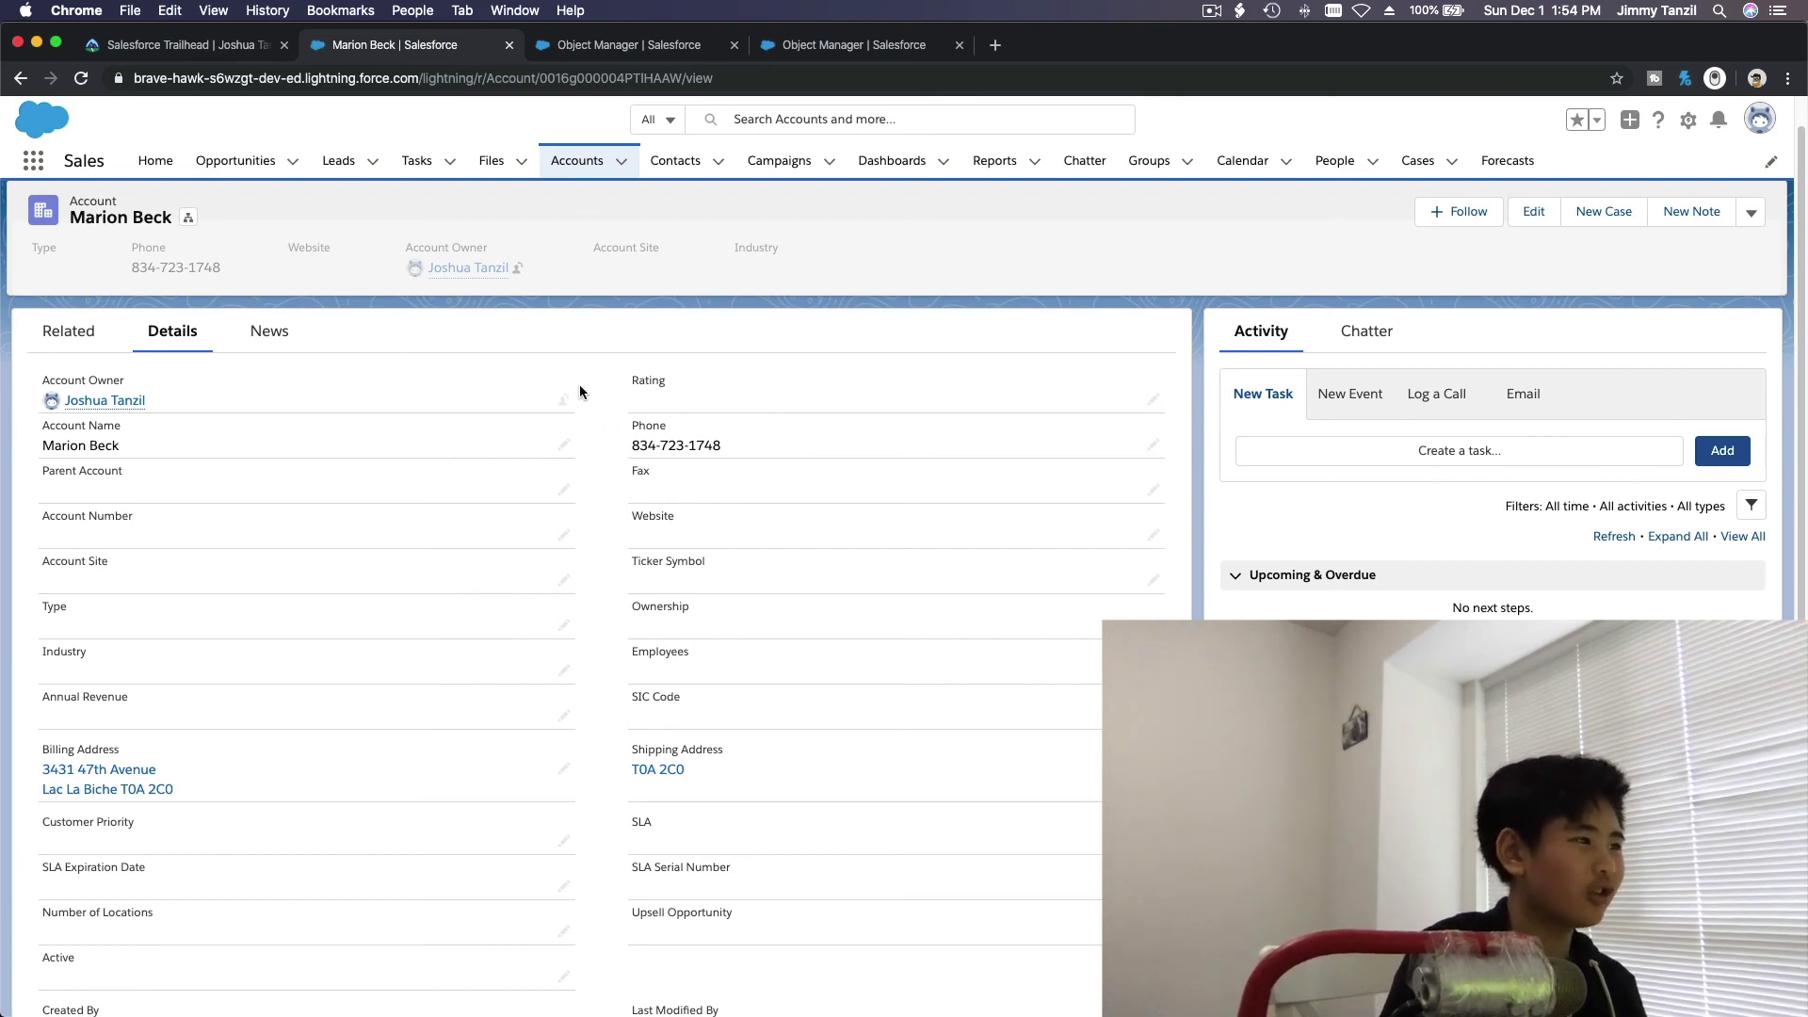
pyautogui.click(1213, 11)
pyautogui.click(1227, 53)
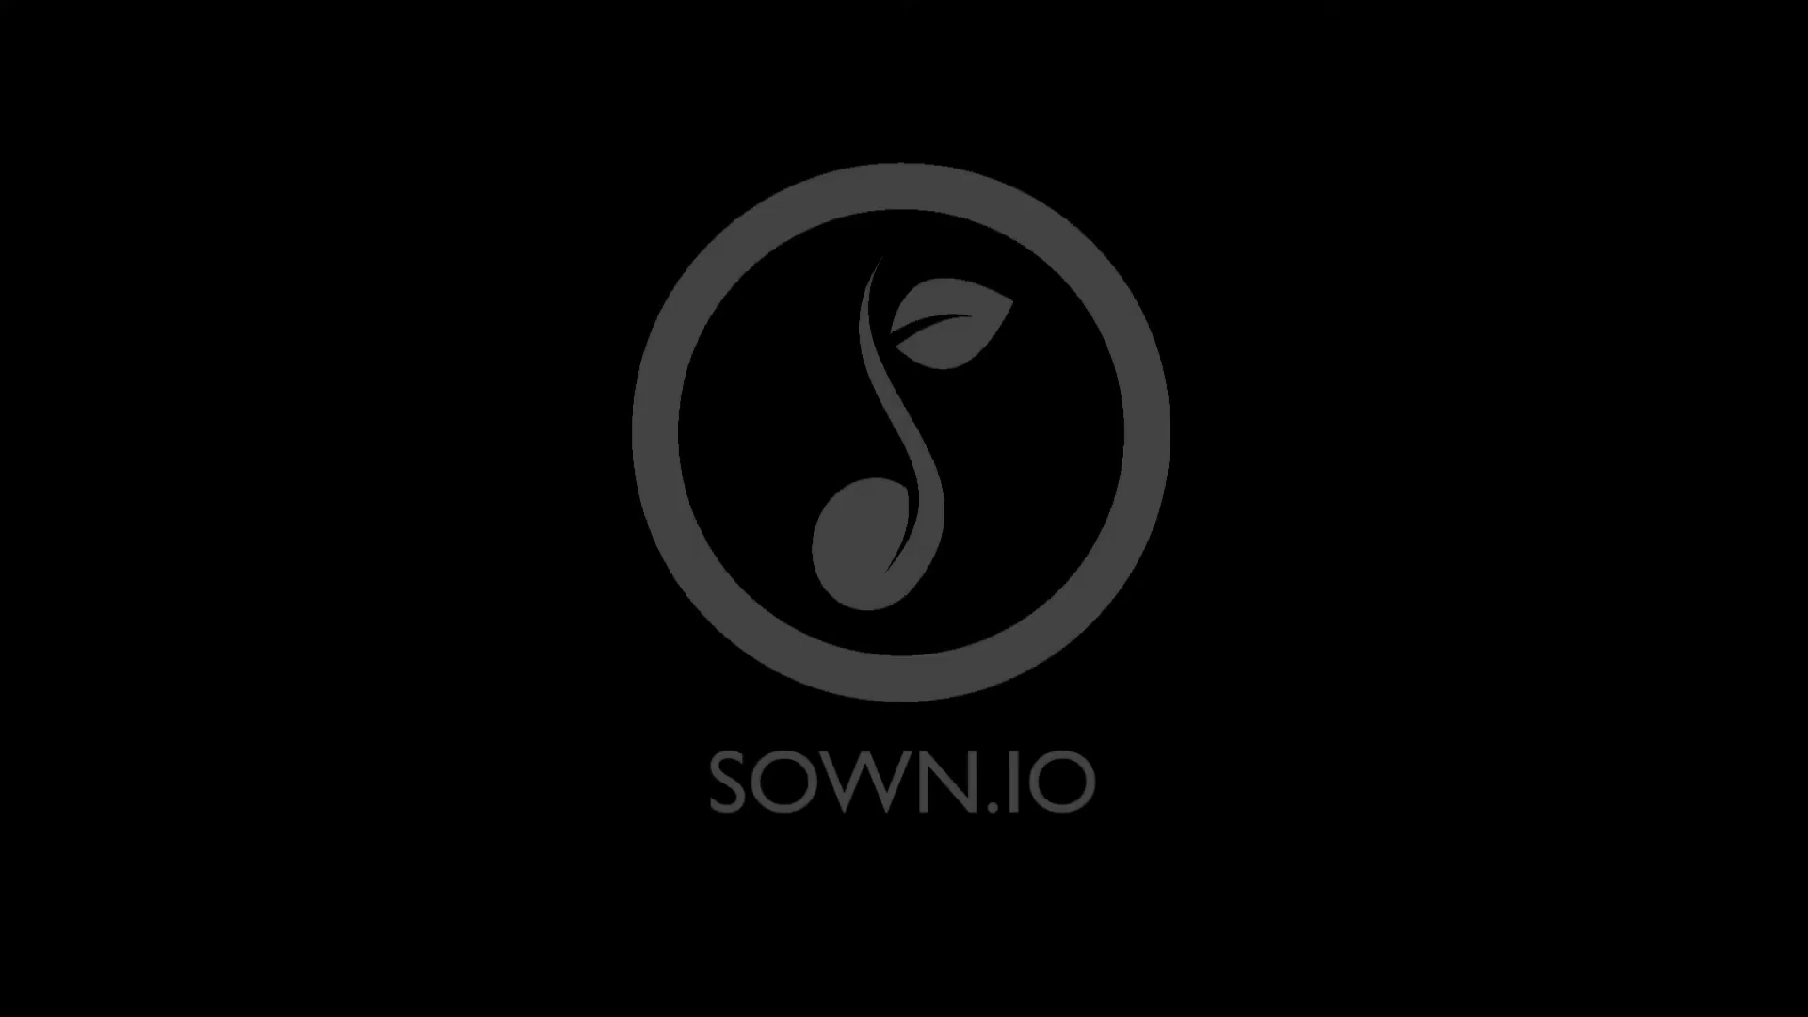